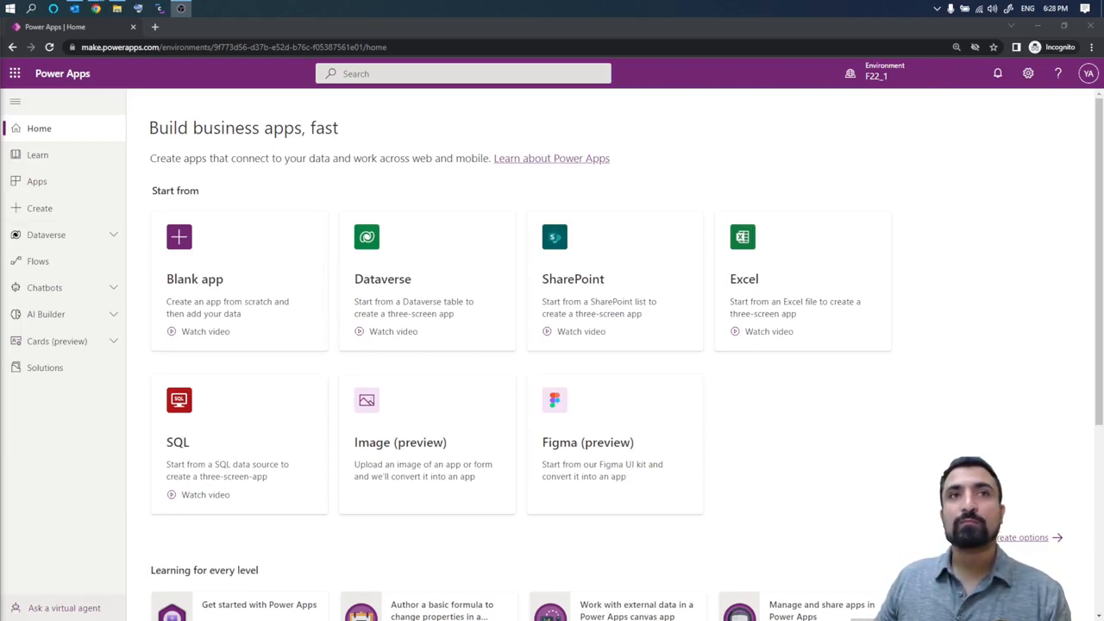
# - Open the Microsoft 365 admin center at admin.microsoft.com in a new browser tab
pyautogui.click(157, 27)
pyautogui.write('adm')
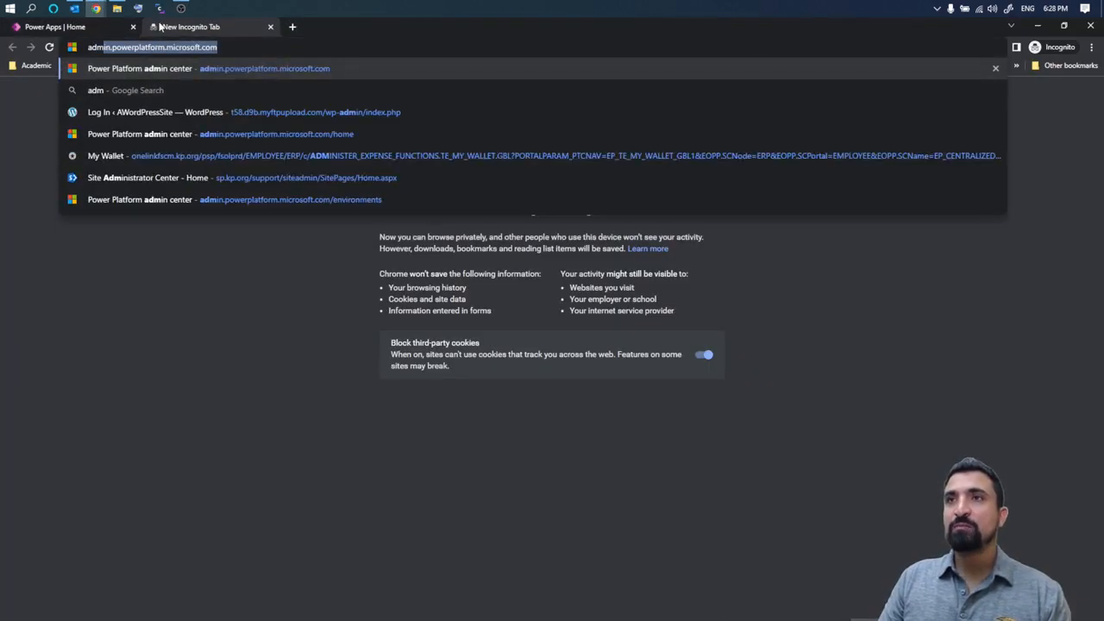
pyautogui.write('in')
pyautogui.write('.mic')
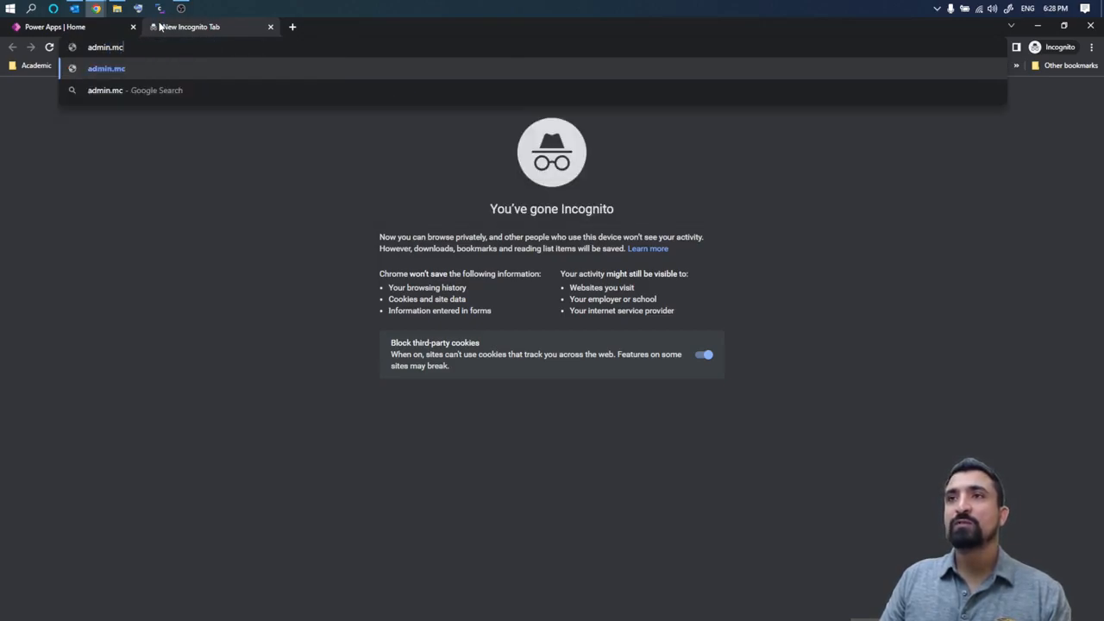
pyautogui.write('rosoft.com')
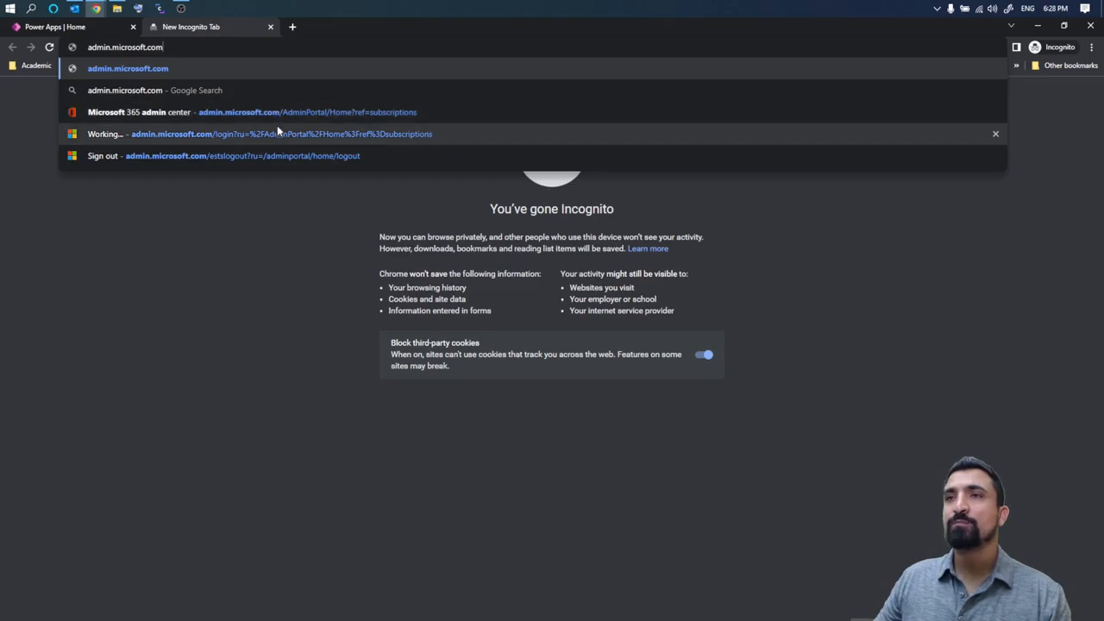
pyautogui.press('Return')
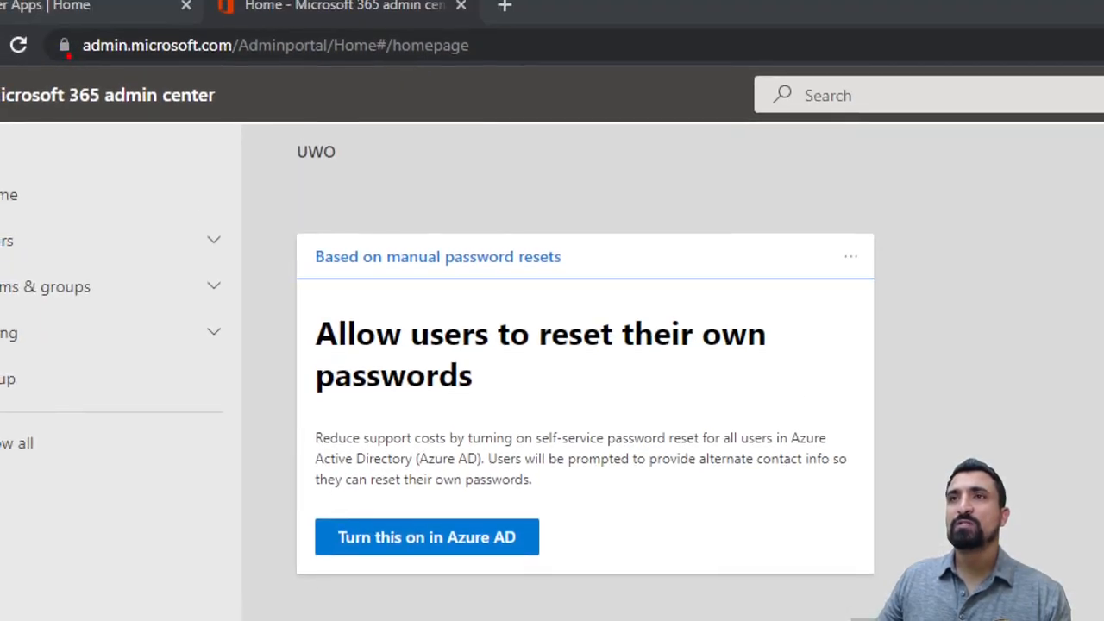
pyautogui.moveTo(68, 53)
pyautogui.mouseDown()
pyautogui.moveTo(240, 62)
pyautogui.moveTo(231, 35)
pyautogui.moveTo(147, 20)
pyautogui.moveTo(78, 30)
pyautogui.moveTo(50, 41)
pyautogui.moveTo(57, 52)
pyautogui.mouseUp()
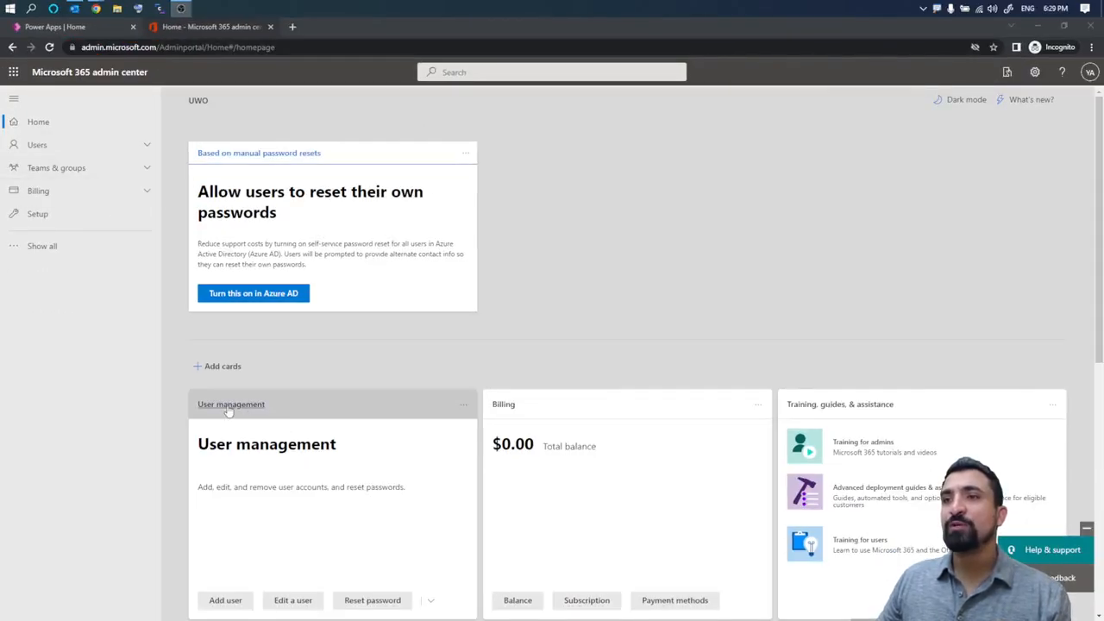
# - Open the list of active users from the User management card
pyautogui.scroll(-2, 221, 412)
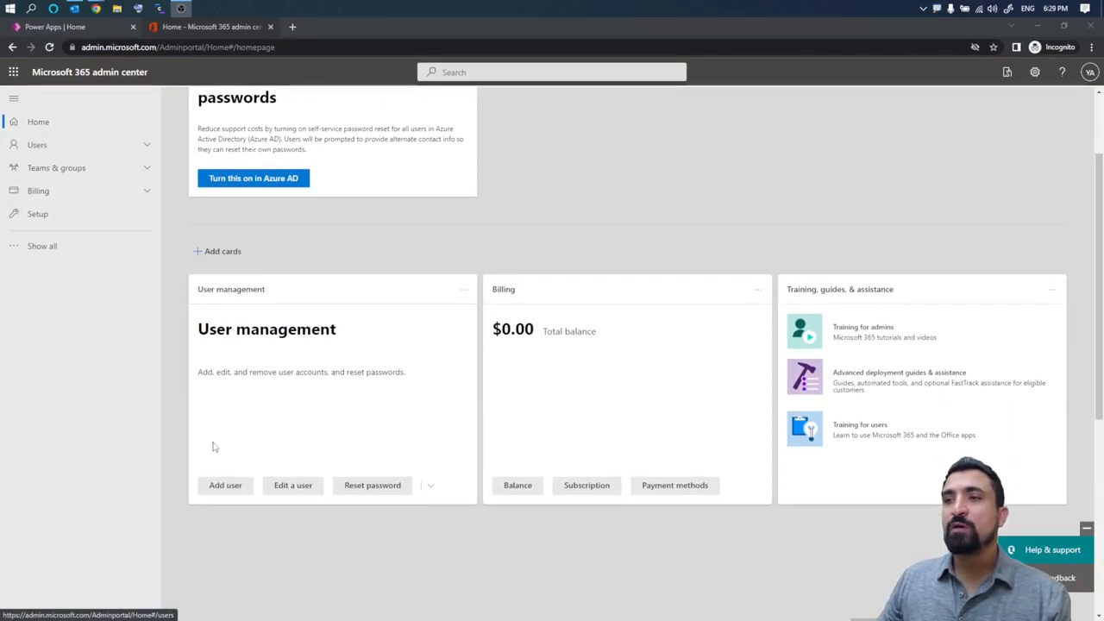
pyautogui.click(255, 294)
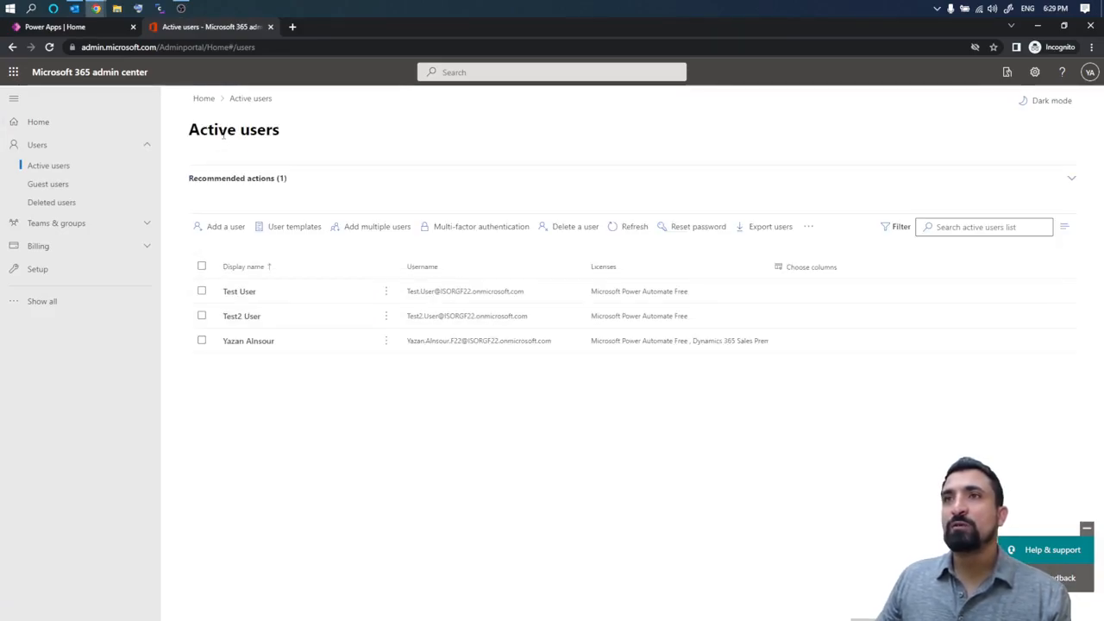
pyautogui.moveTo(186, 129); pyautogui.dragTo(288, 140)
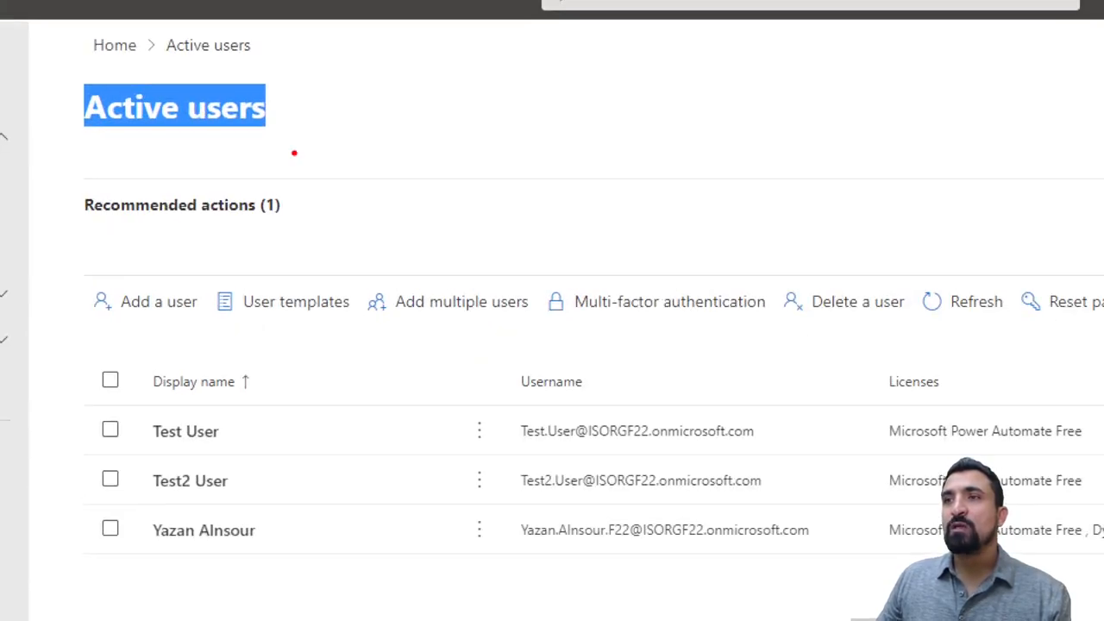
# - Examine the display names, usernames with their domain, and assigned licenses of the active users
pyautogui.moveTo(143, 456)
pyautogui.mouseDown()
pyautogui.moveTo(219, 461)
pyautogui.moveTo(227, 411)
pyautogui.moveTo(147, 410)
pyautogui.moveTo(131, 435)
pyautogui.mouseUp()
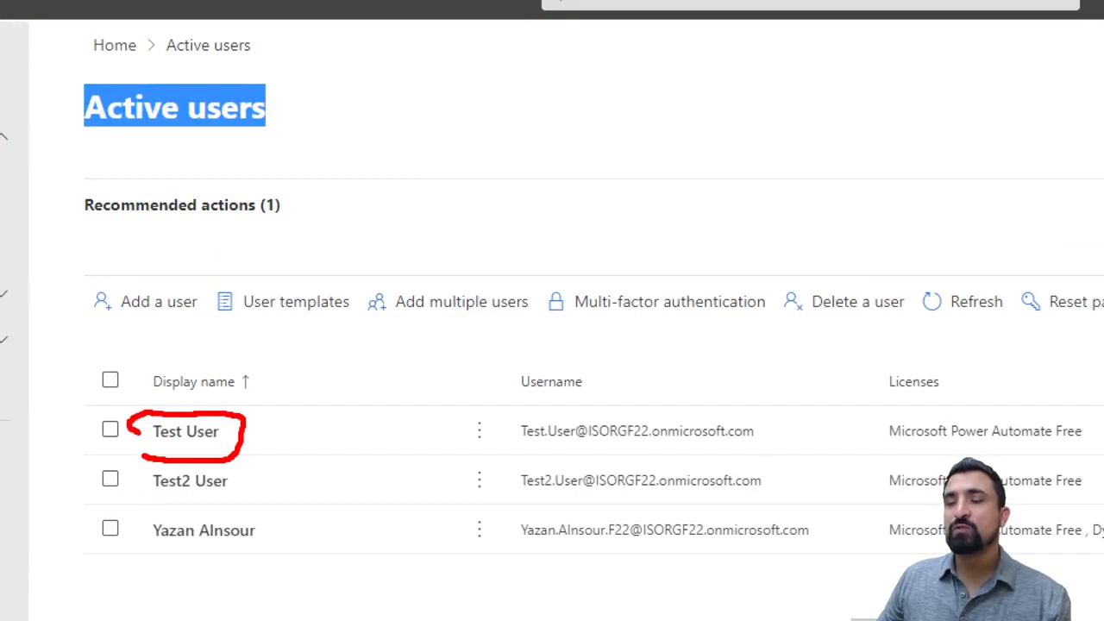
pyautogui.moveTo(143, 510)
pyautogui.mouseDown()
pyautogui.moveTo(227, 507)
pyautogui.moveTo(195, 463)
pyautogui.moveTo(127, 476)
pyautogui.moveTo(153, 501)
pyautogui.mouseUp()
pyautogui.moveTo(121, 558); pyautogui.dragTo(285, 559)
pyautogui.moveTo(163, 559); pyautogui.dragTo(121, 556)
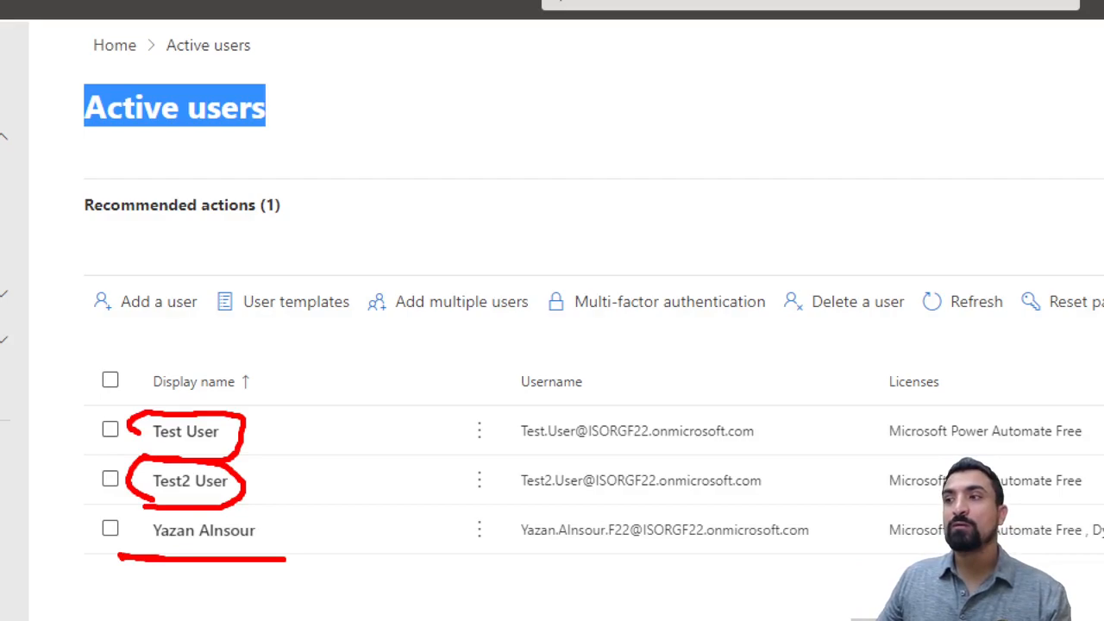
pyautogui.moveTo(498, 548)
pyautogui.mouseDown()
pyautogui.moveTo(608, 550)
pyautogui.moveTo(630, 545)
pyautogui.moveTo(632, 525)
pyautogui.mouseUp()
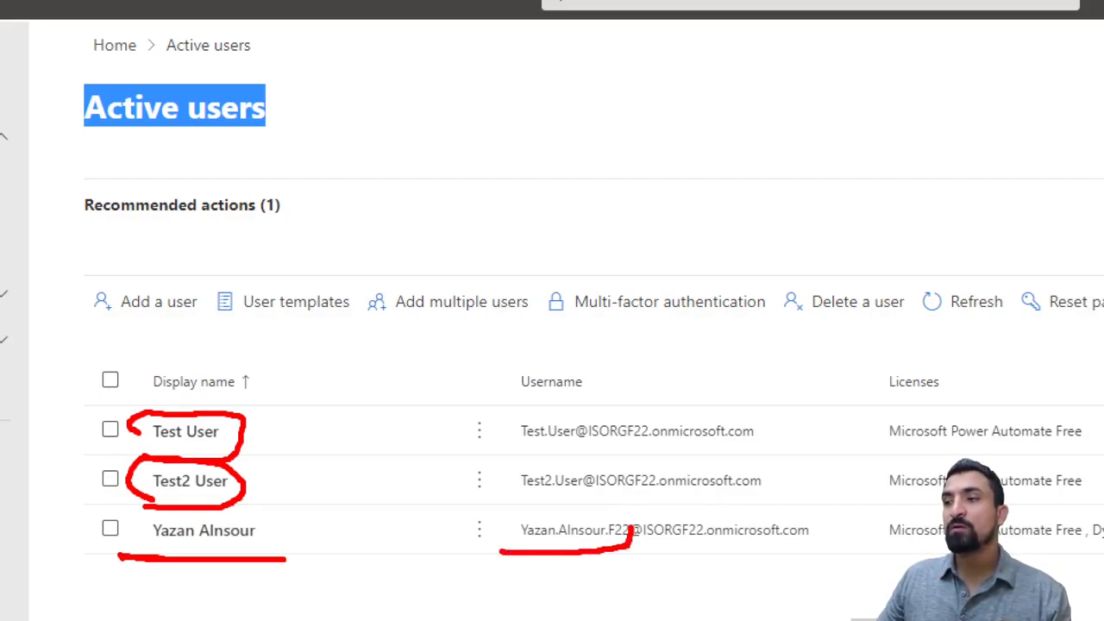
pyautogui.moveTo(502, 554)
pyautogui.mouseDown()
pyautogui.moveTo(485, 536)
pyautogui.moveTo(501, 522)
pyautogui.moveTo(557, 508)
pyautogui.moveTo(614, 509)
pyautogui.moveTo(703, 560)
pyautogui.moveTo(807, 561)
pyautogui.moveTo(817, 551)
pyautogui.moveTo(781, 569)
pyautogui.moveTo(697, 576)
pyautogui.moveTo(638, 552)
pyautogui.mouseUp()
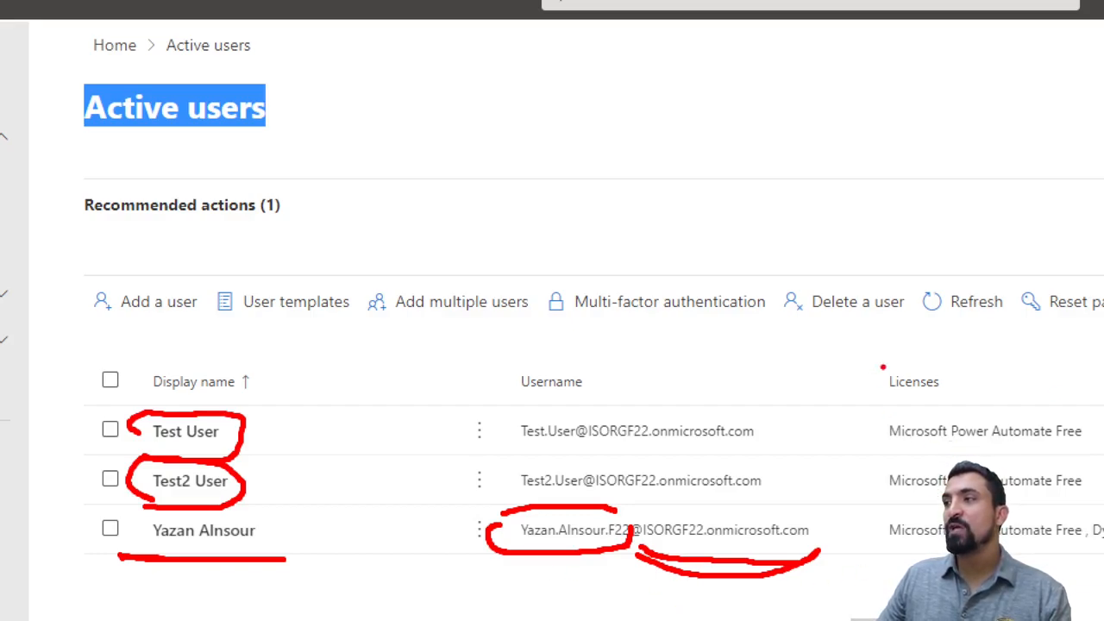
pyautogui.moveTo(880, 364)
pyautogui.mouseDown()
pyautogui.moveTo(881, 395)
pyautogui.moveTo(970, 394)
pyautogui.moveTo(947, 354)
pyautogui.moveTo(880, 363)
pyautogui.mouseUp()
pyautogui.press('Escape')
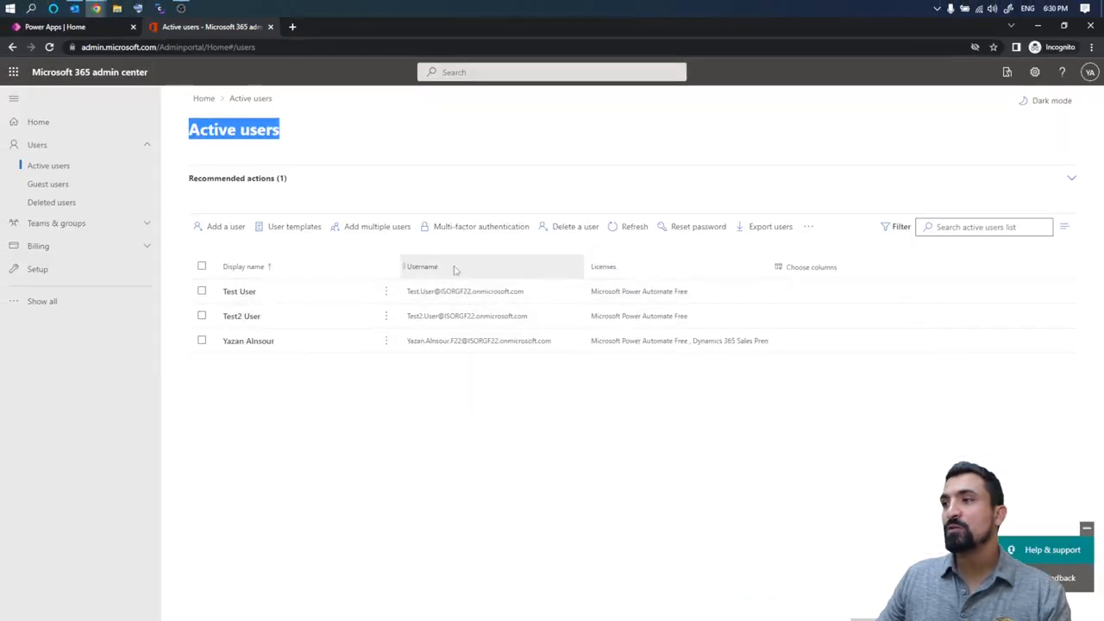
pyautogui.hotkey('ctrl', '1')
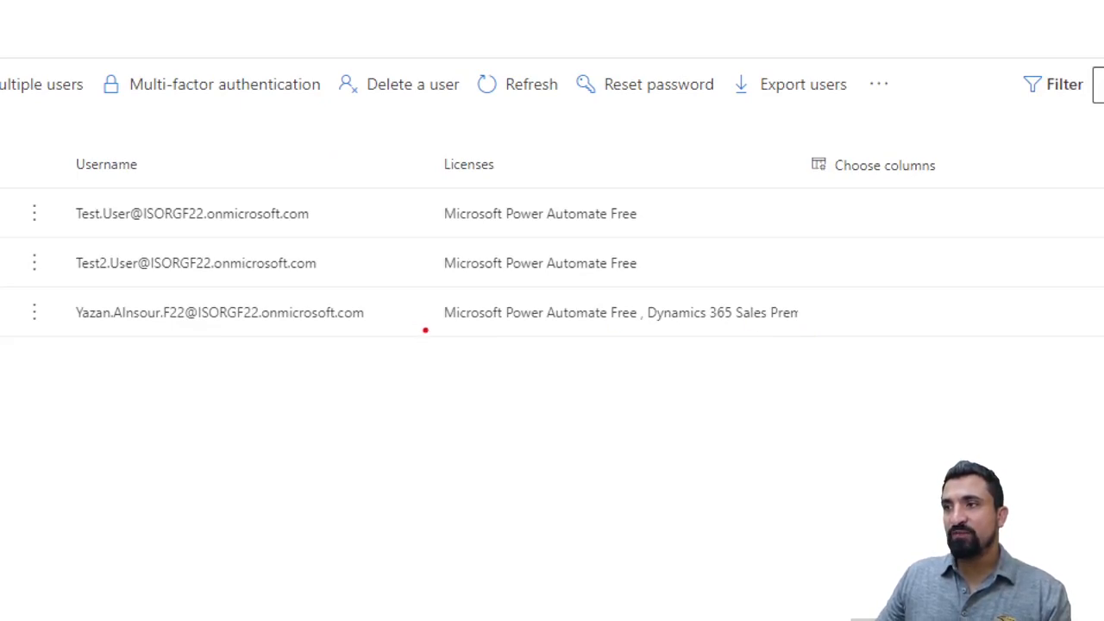
pyautogui.moveTo(446, 328); pyautogui.dragTo(736, 329)
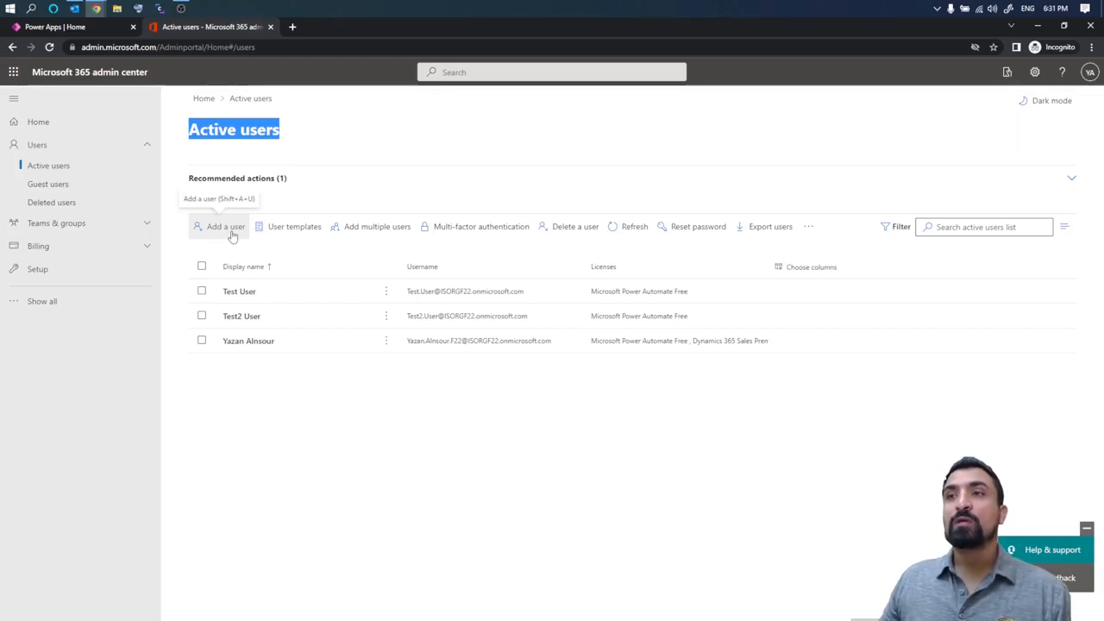
# - Start adding a new user with the first name Test and the last name Test3
pyautogui.click(226, 226)
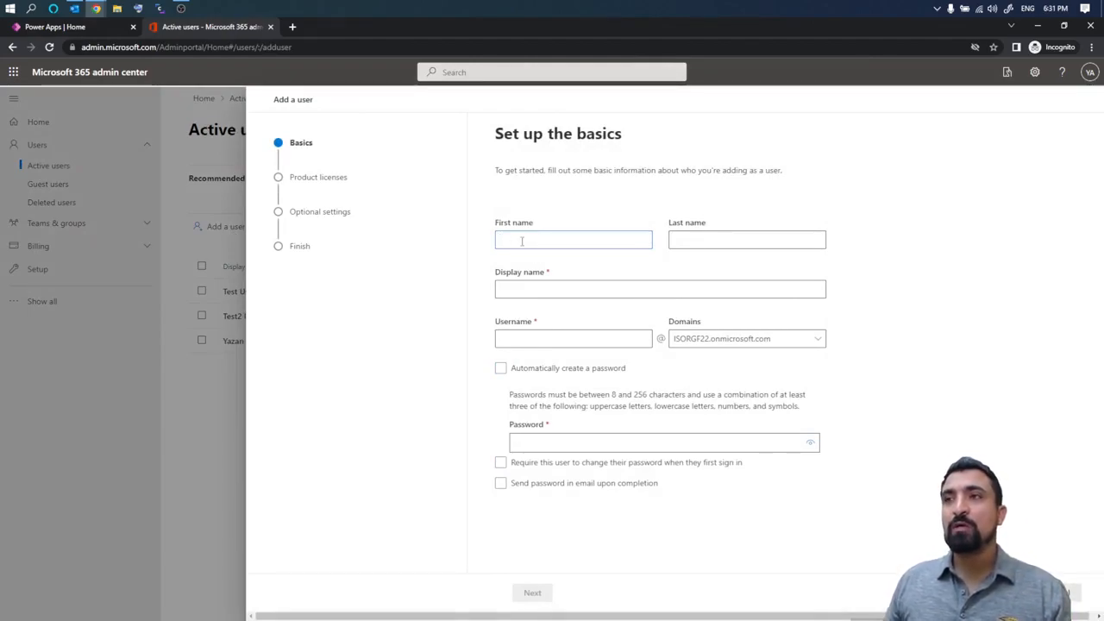
pyautogui.write('est ')
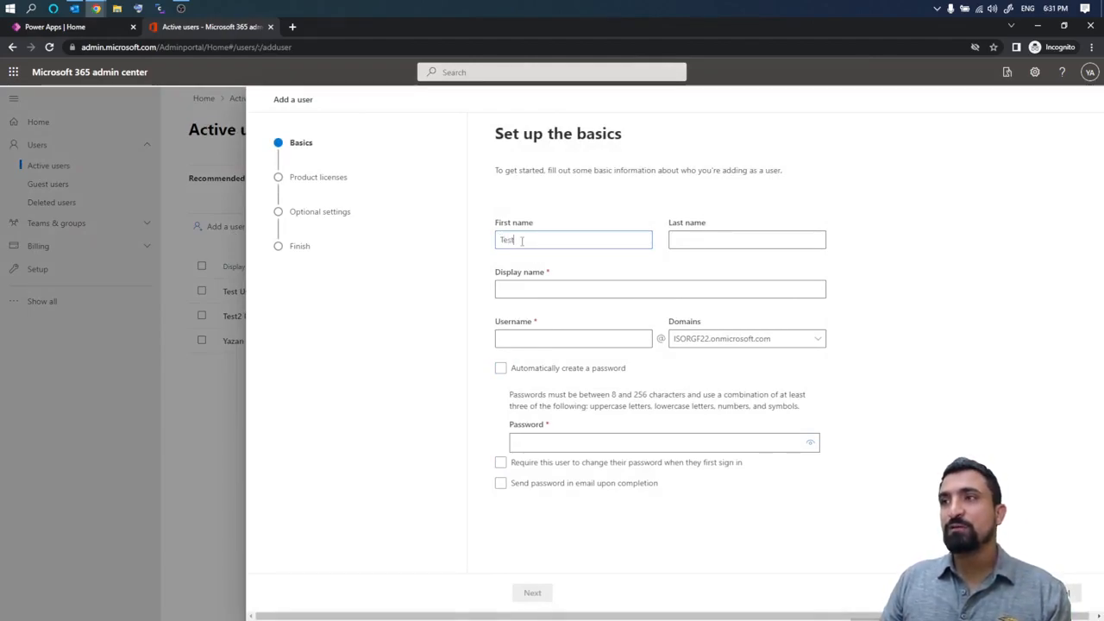
pyautogui.write('Test')
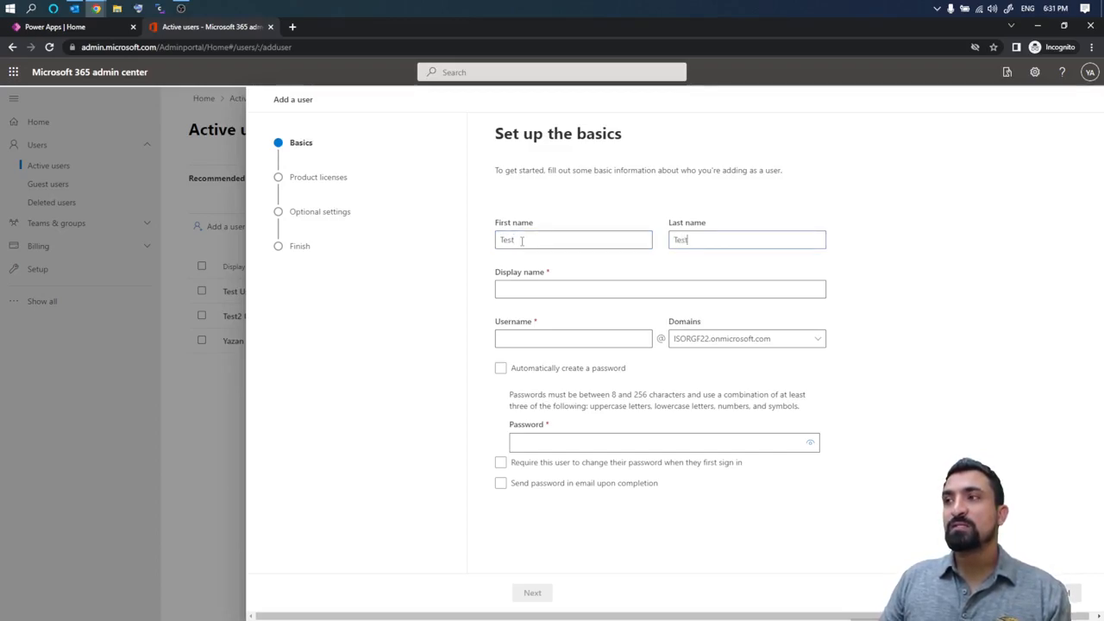
pyautogui.write('3')
pyautogui.press('Tab')
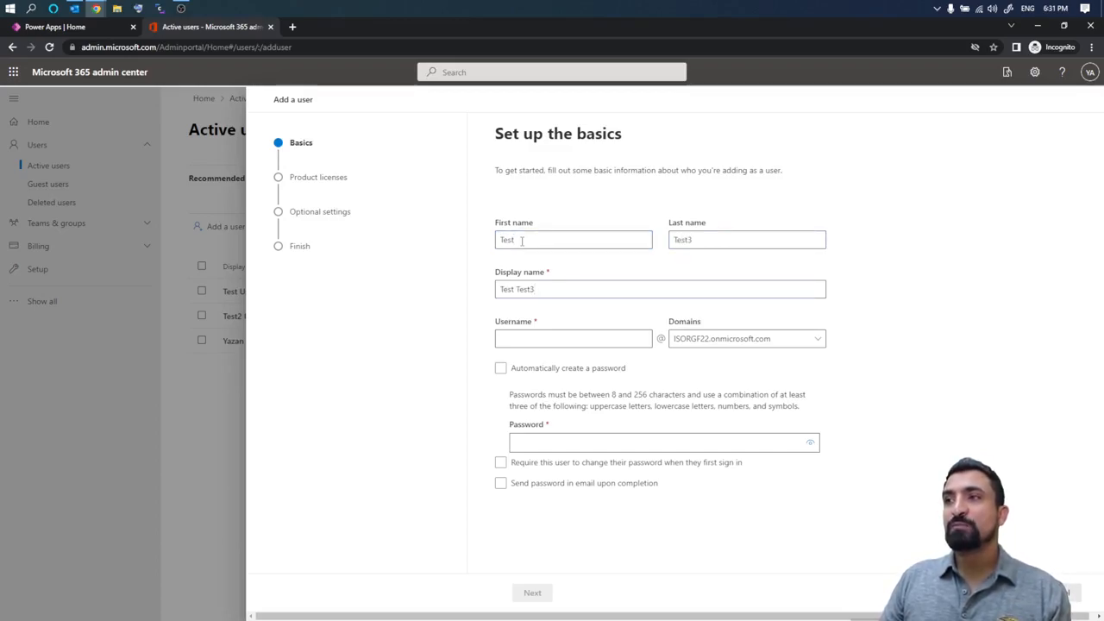
pyautogui.hotkey('ctrl', 'Left')
pyautogui.press('BackSpace')
pyautogui.write('.')
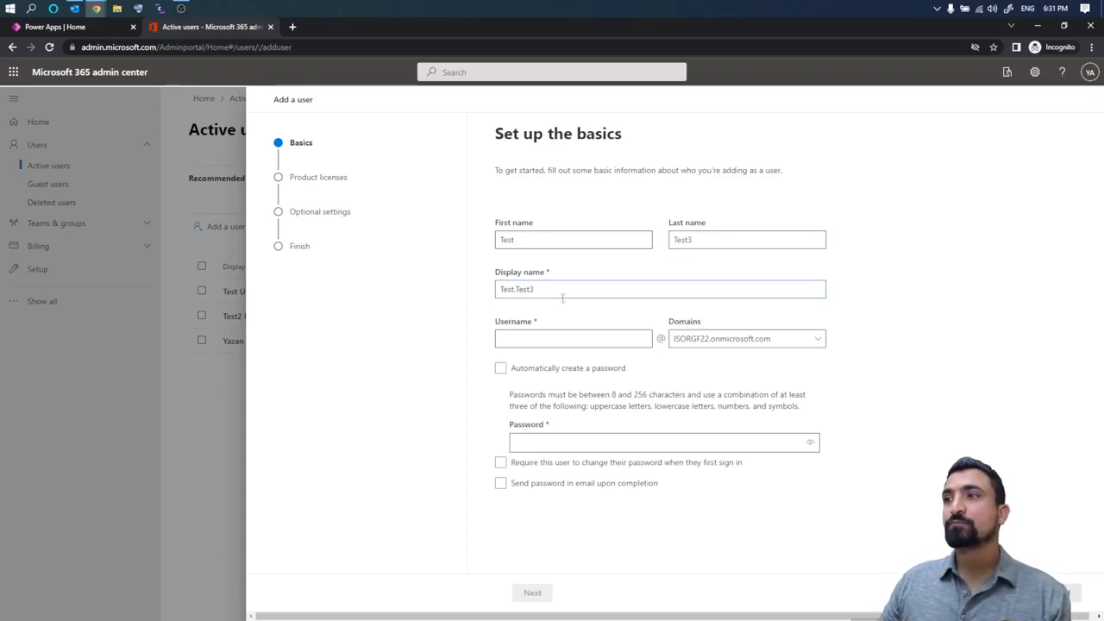
pyautogui.press('BackSpace')
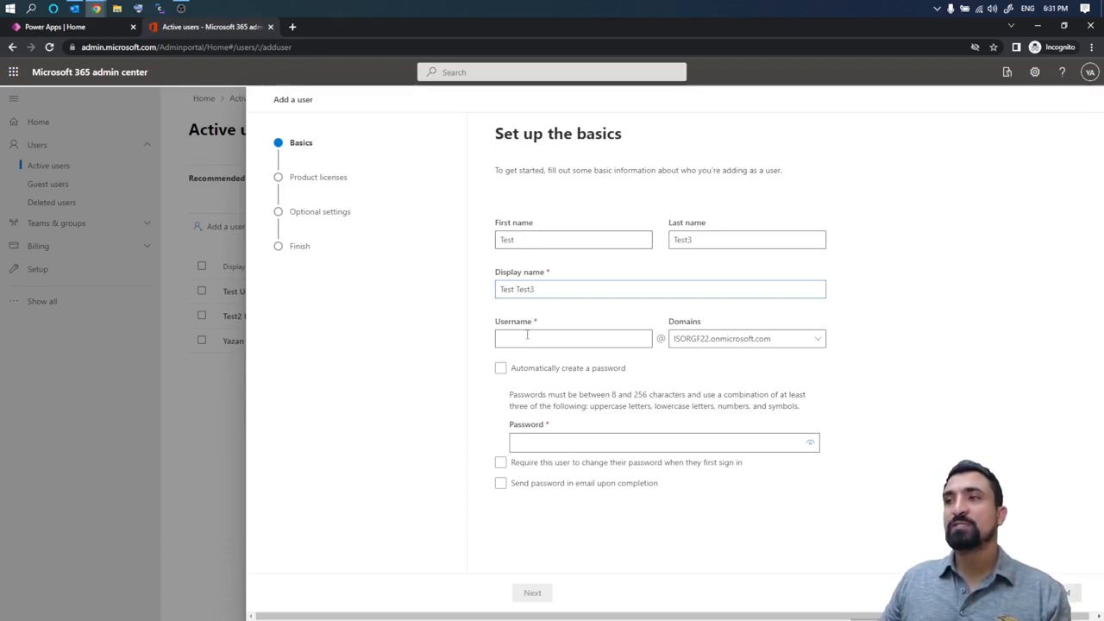
# - Set the new user's username to Test.Test3
pyautogui.click(524, 335)
pyautogui.write('Te')
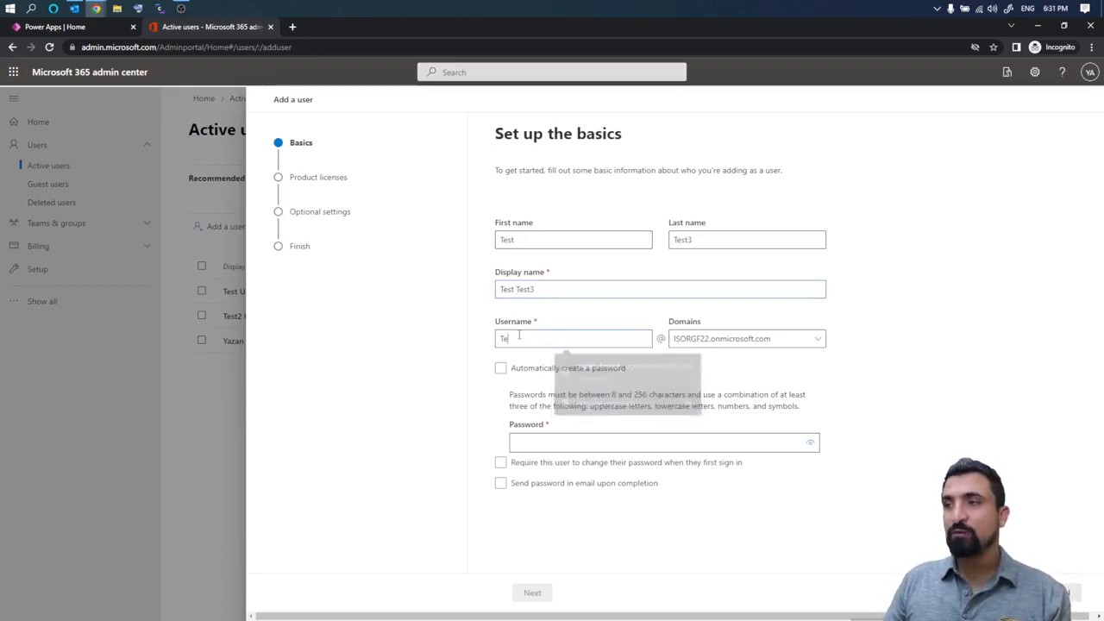
pyautogui.write('st.Test3')
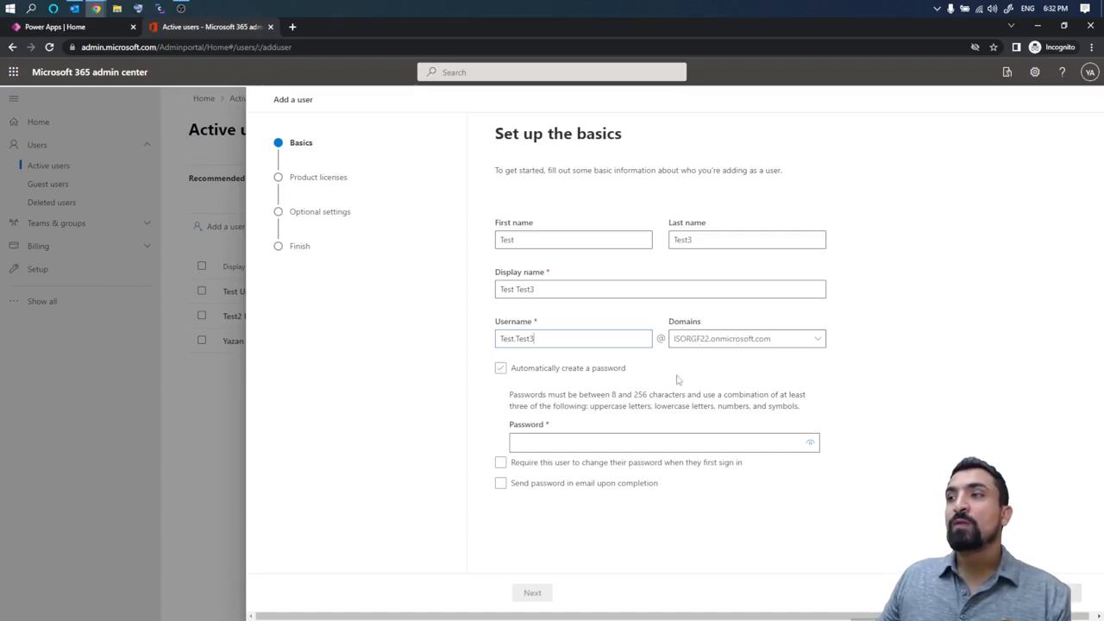
# - Try the option to automatically create a password for the new user
pyautogui.click(502, 370)
pyautogui.moveTo(514, 385)
pyautogui.mouseDown()
pyautogui.moveTo(599, 392)
pyautogui.moveTo(802, 376)
pyautogui.moveTo(705, 337)
pyautogui.moveTo(451, 336)
pyautogui.moveTo(474, 386)
pyautogui.moveTo(518, 390)
pyautogui.mouseUp()
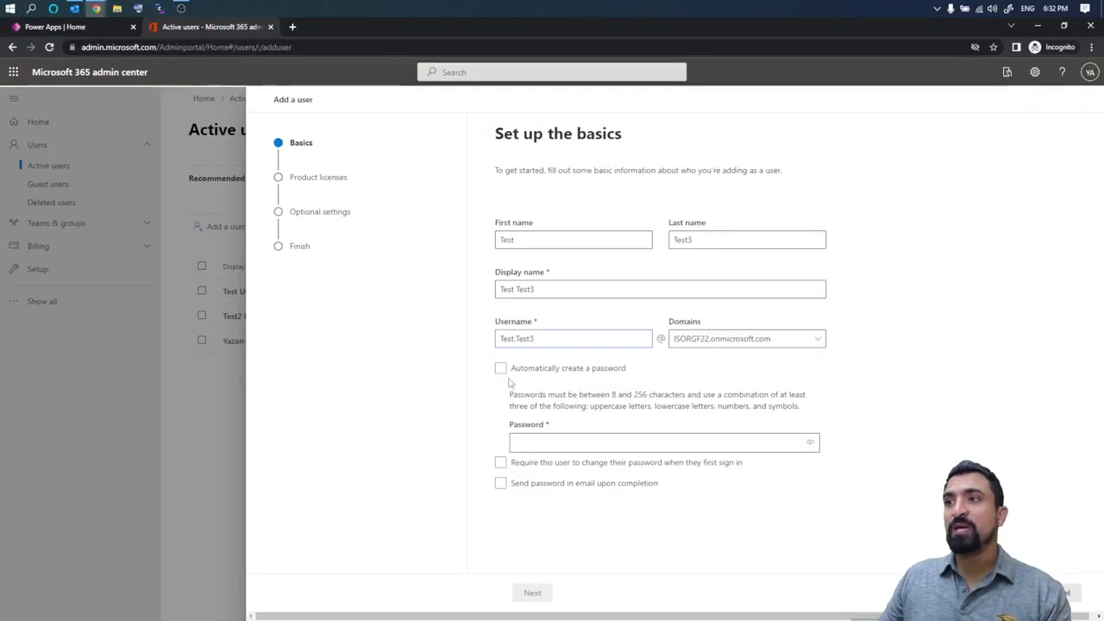
pyautogui.click(500, 369)
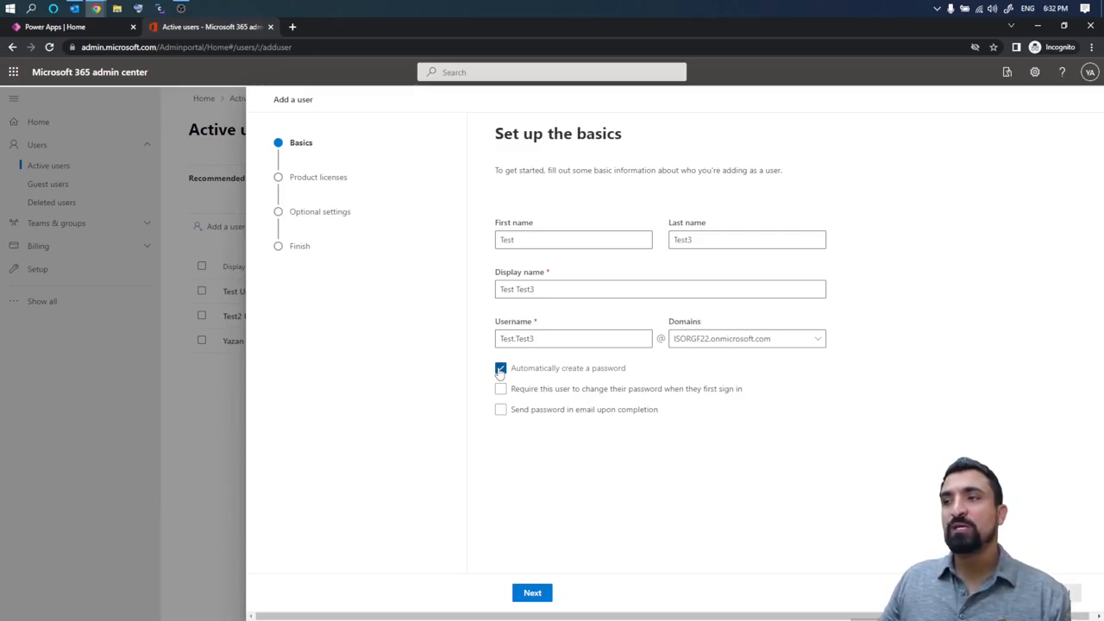
pyautogui.click(500, 369)
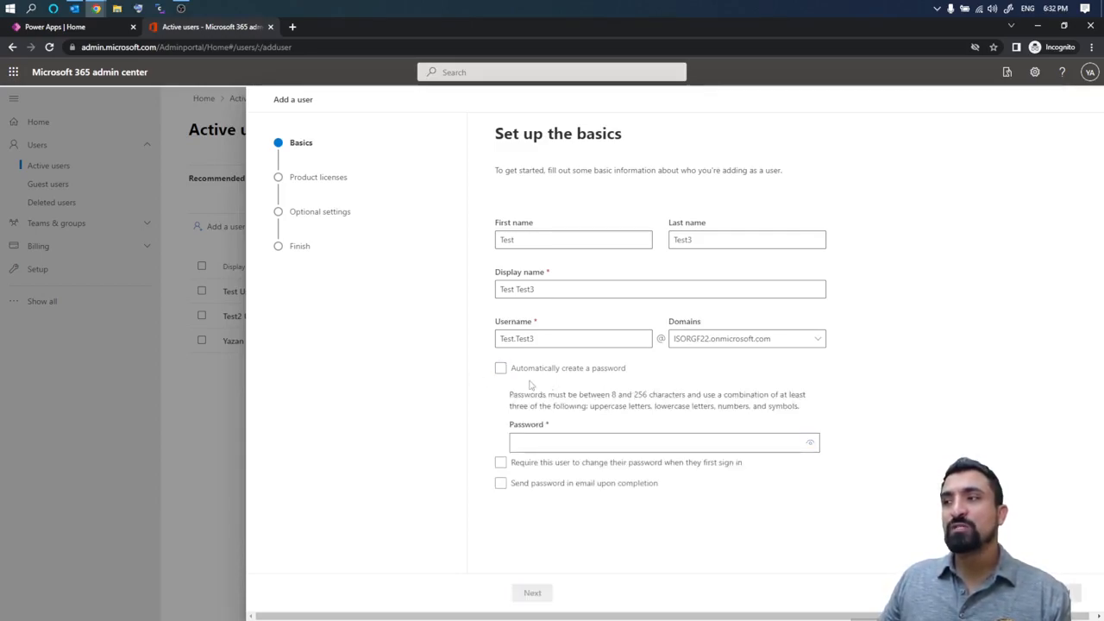
# - Examine the length and character-type requirements for the new user's custom password
pyautogui.click(537, 442)
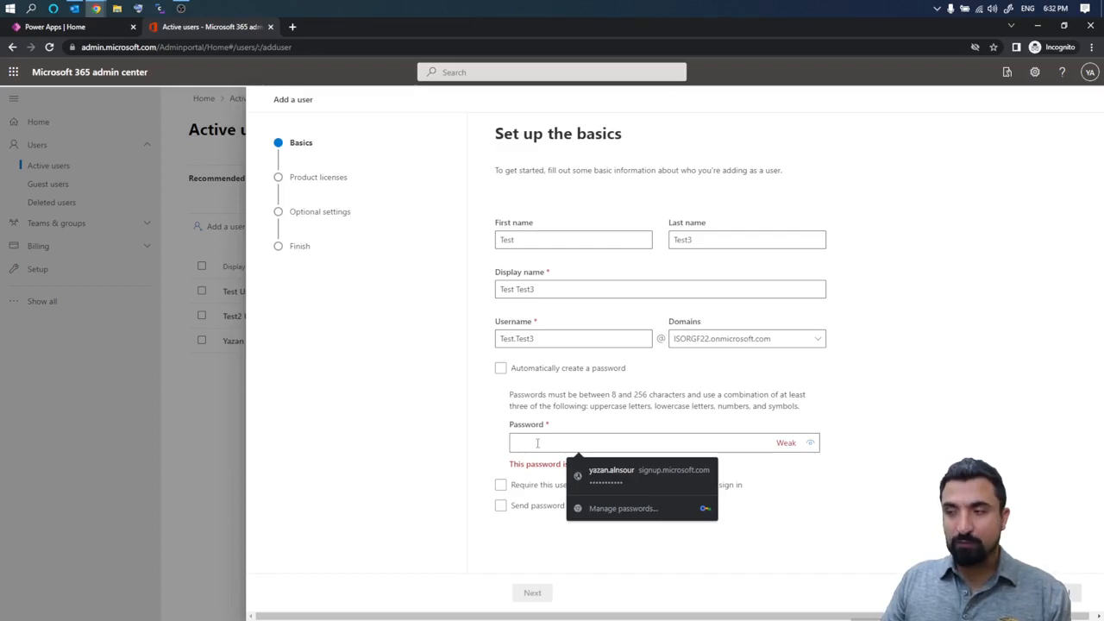
pyautogui.click(542, 403)
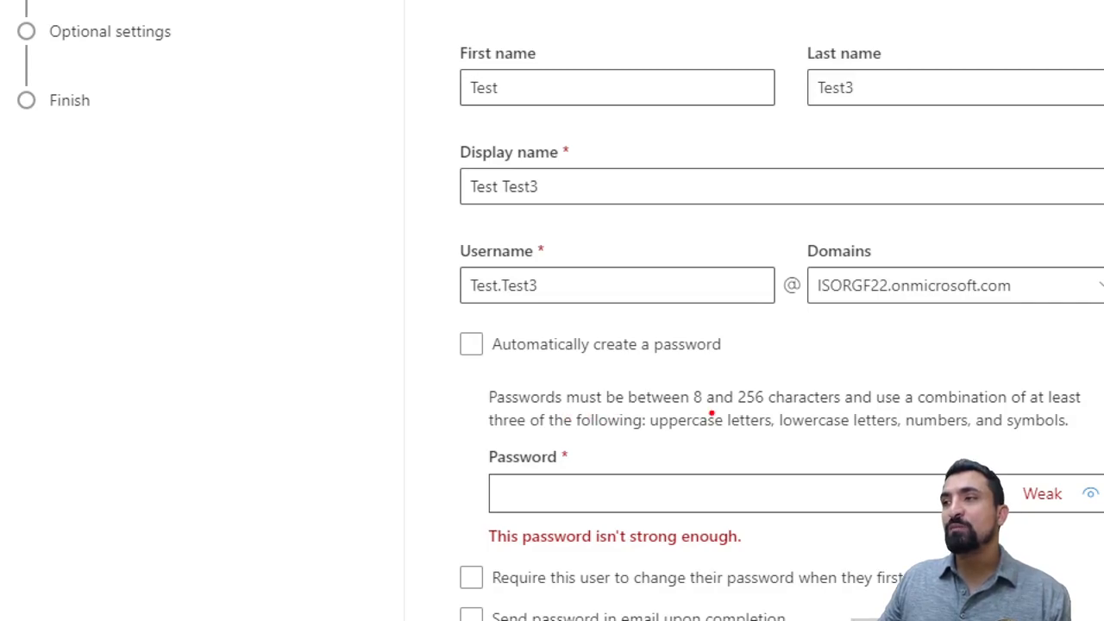
pyautogui.moveTo(689, 411); pyautogui.dragTo(836, 404)
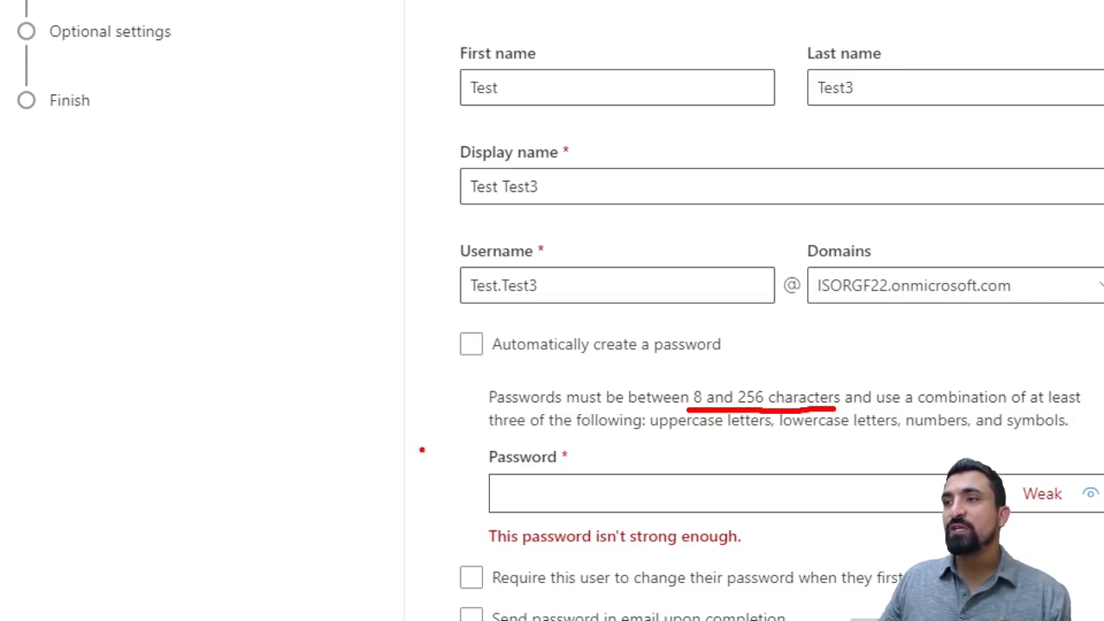
pyautogui.moveTo(520, 440); pyautogui.dragTo(881, 440)
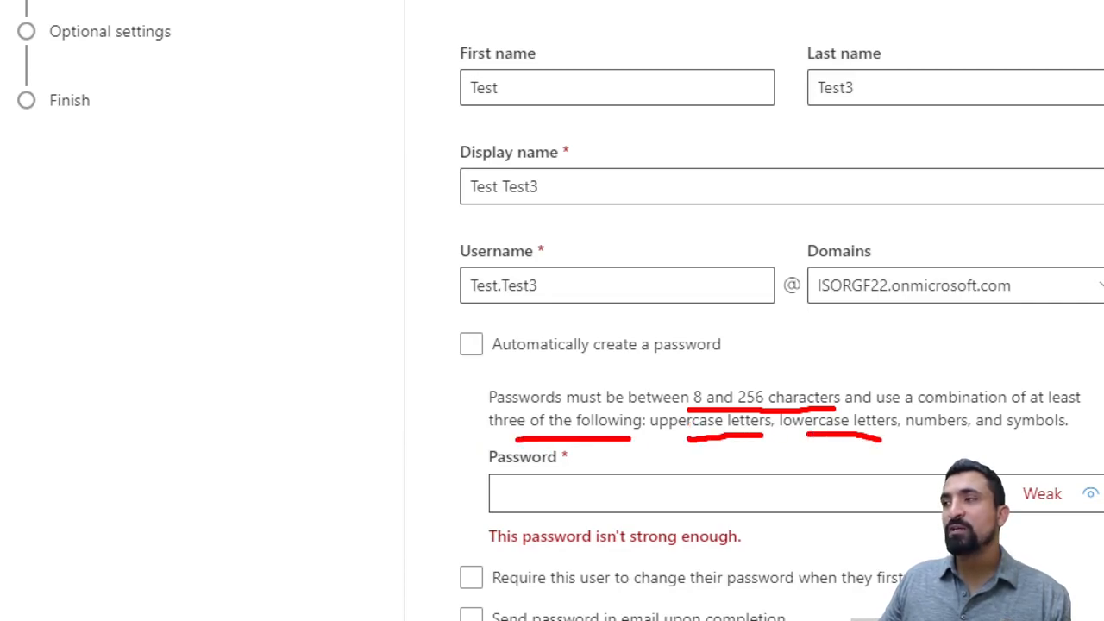
pyautogui.moveTo(1010, 439); pyautogui.dragTo(1065, 448)
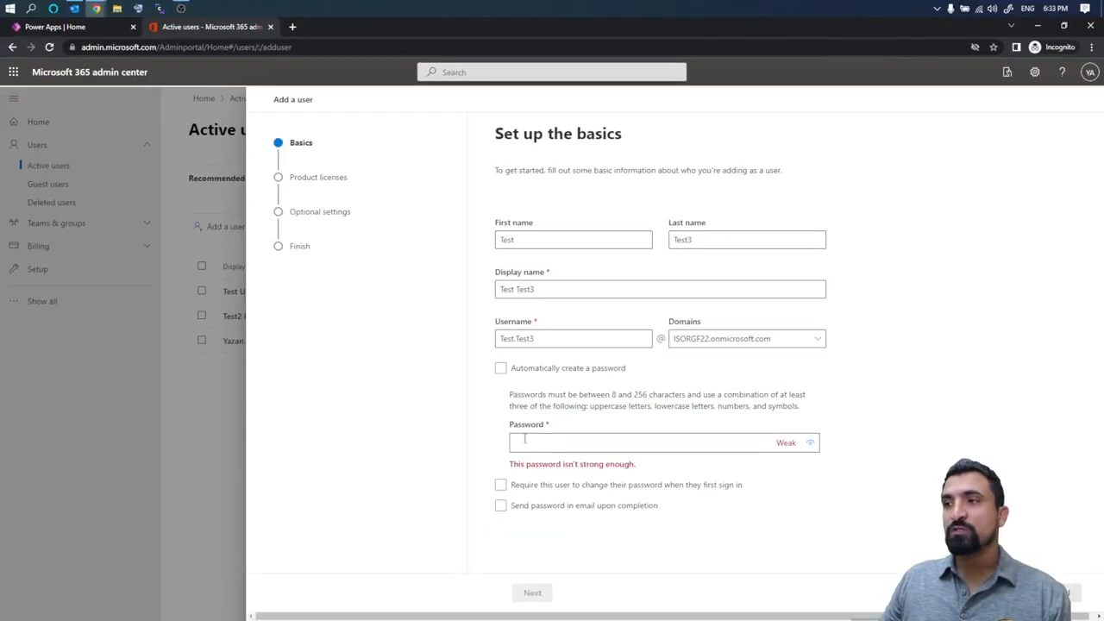
# - Try to set a custom account password for the new user
pyautogui.click(522, 489)
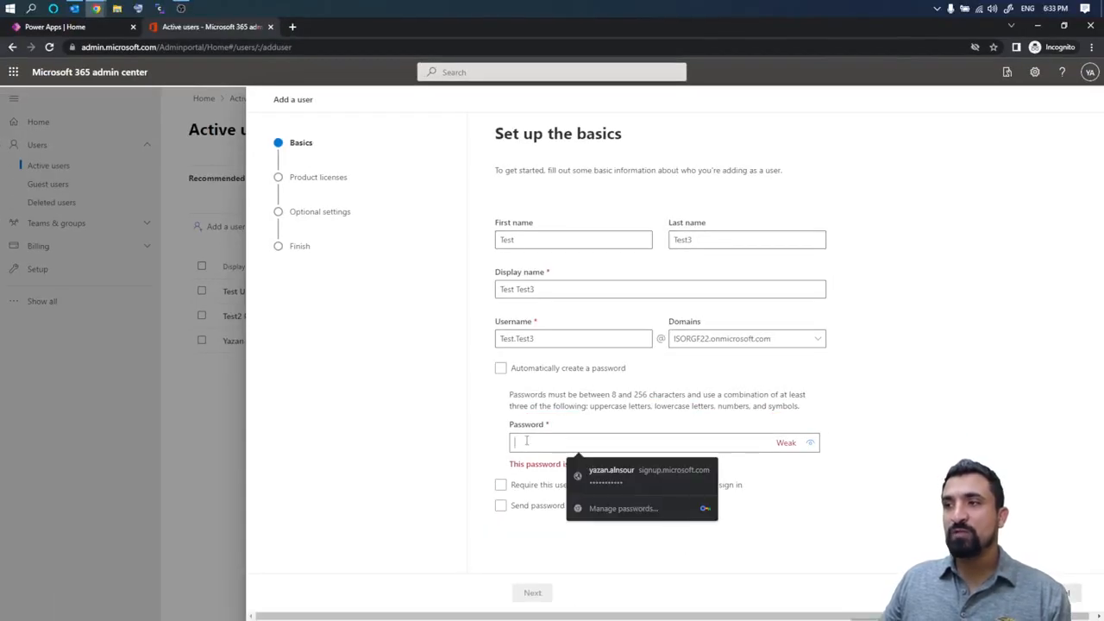
pyautogui.write('••••')
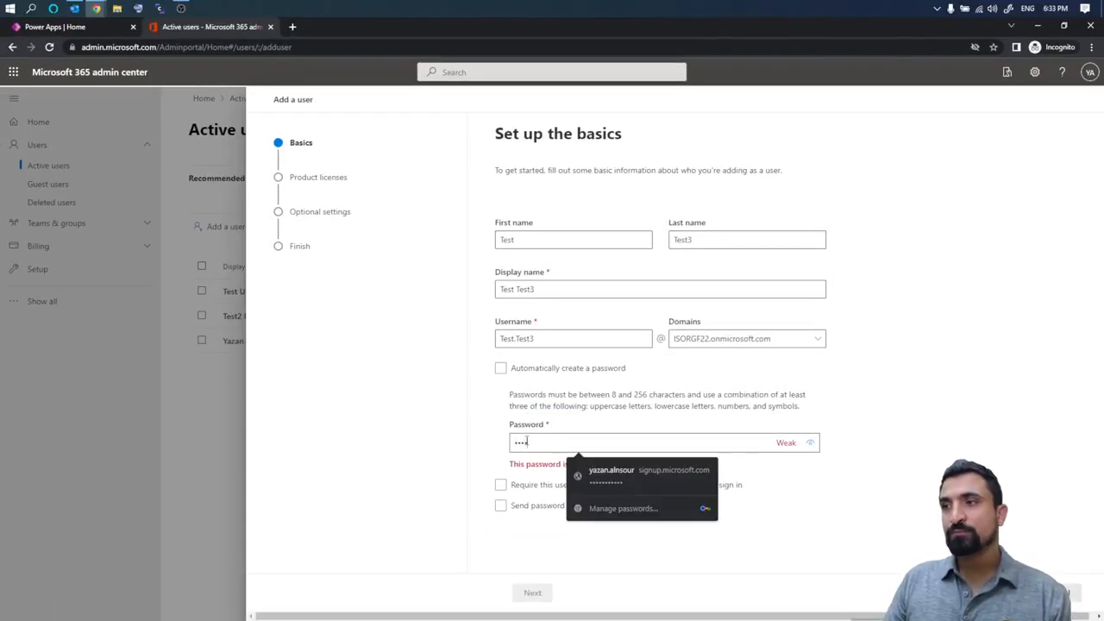
pyautogui.write('•••••••')
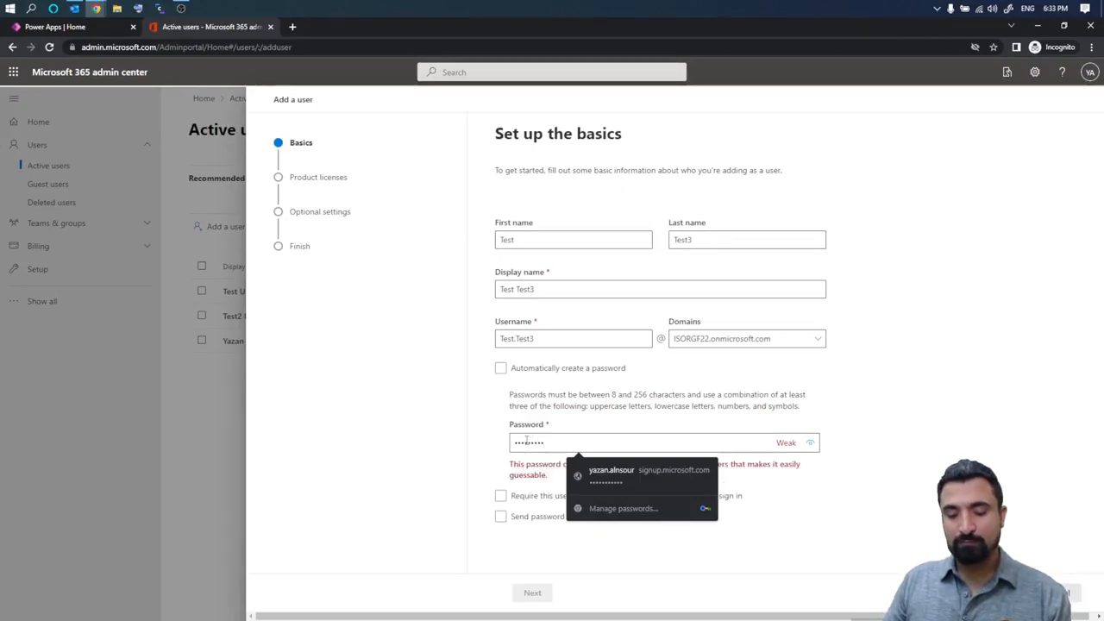
pyautogui.write('•')
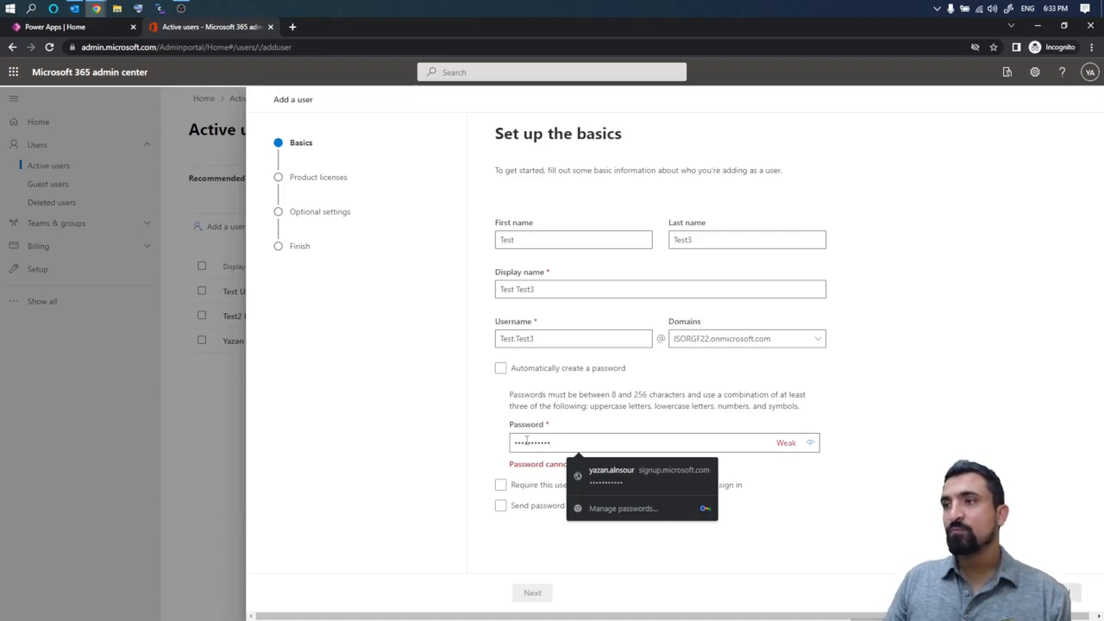
pyautogui.write('•')
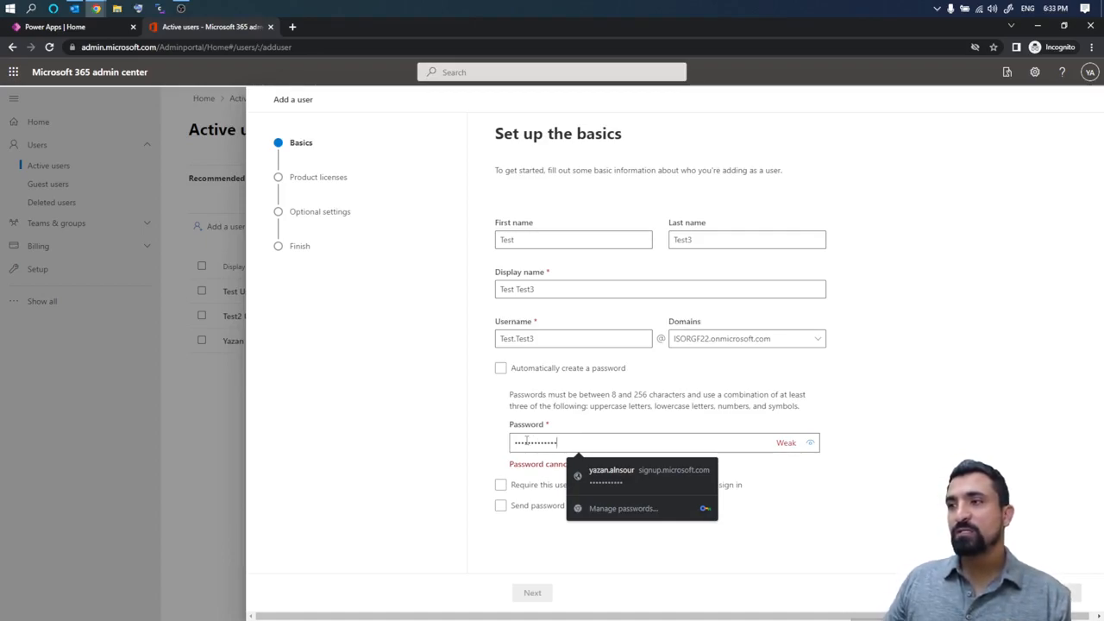
# - Replace the entered text with a different account password that meets the strength requirements
pyautogui.moveTo(591, 436); pyautogui.dragTo(445, 425)
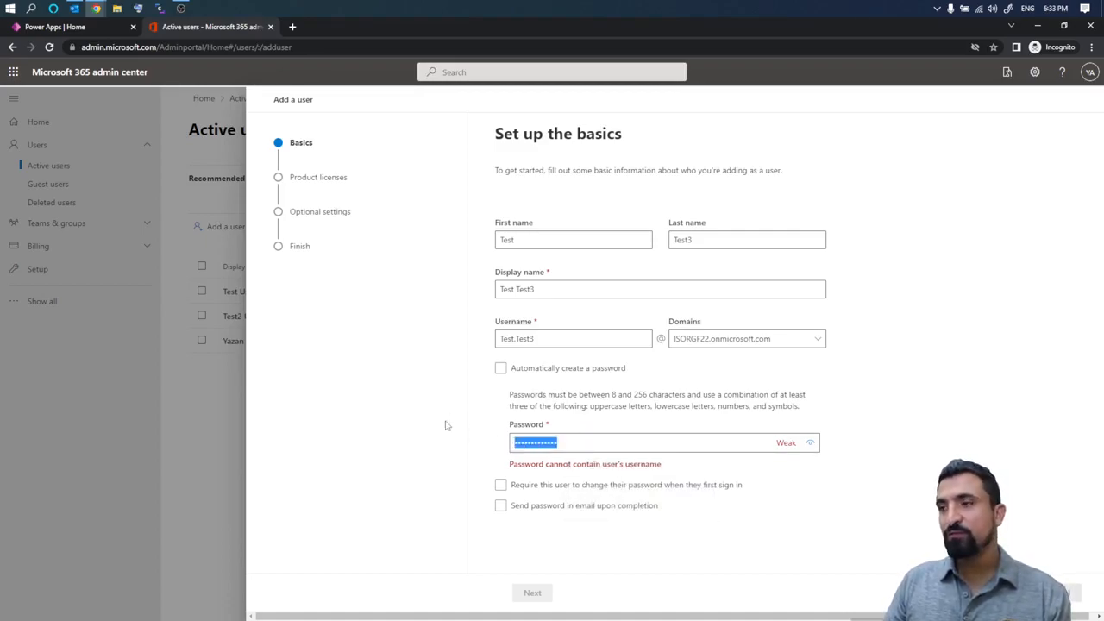
pyautogui.write('•')
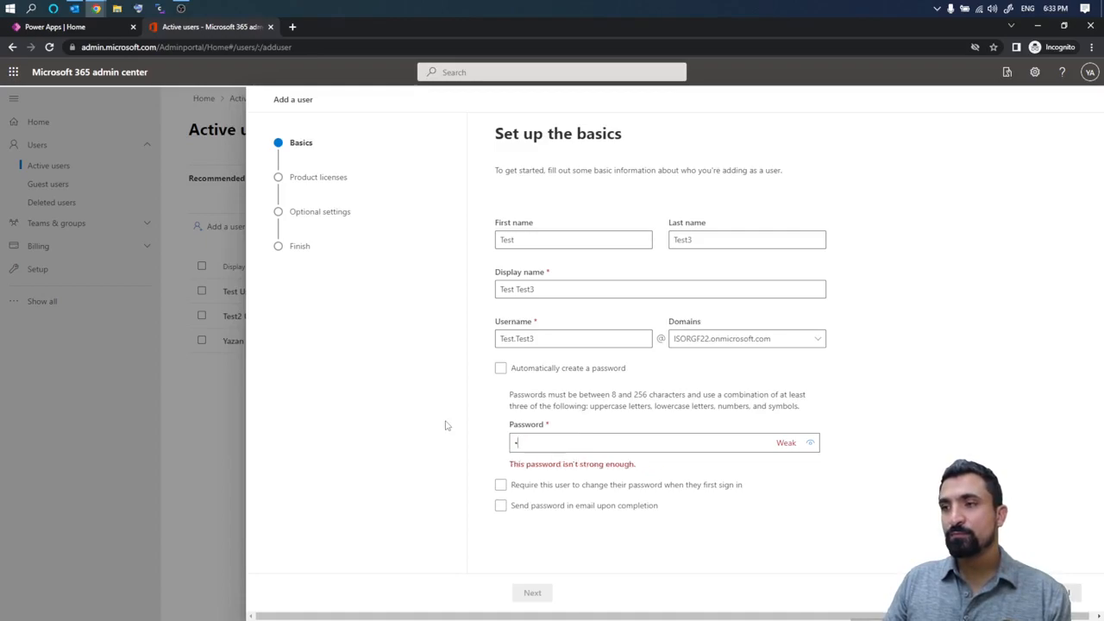
pyautogui.write('••••')
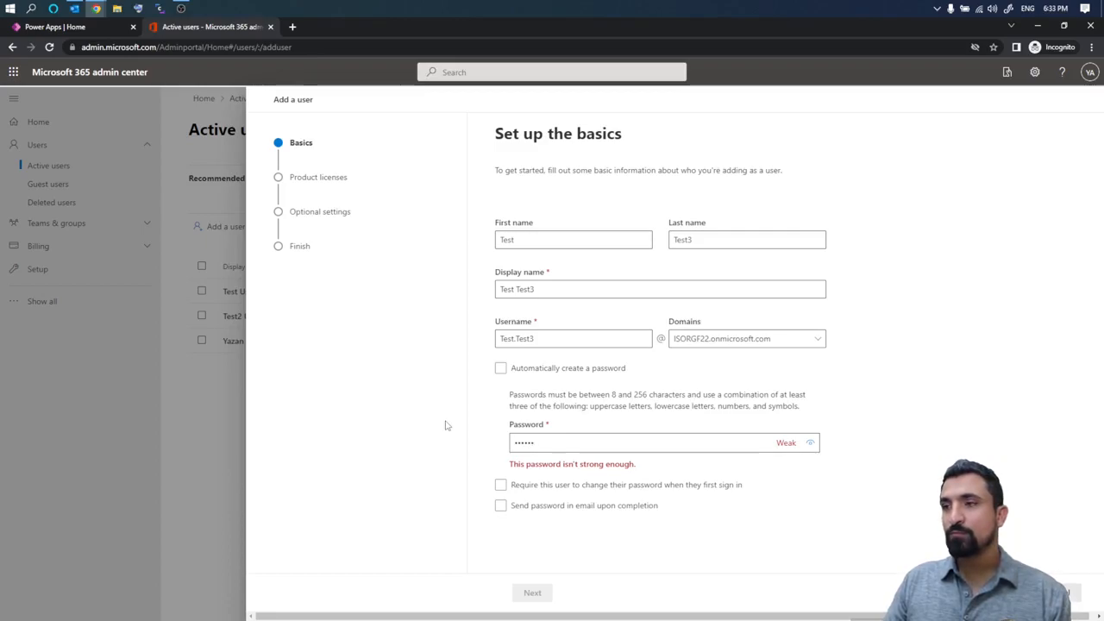
pyautogui.write('•••••')
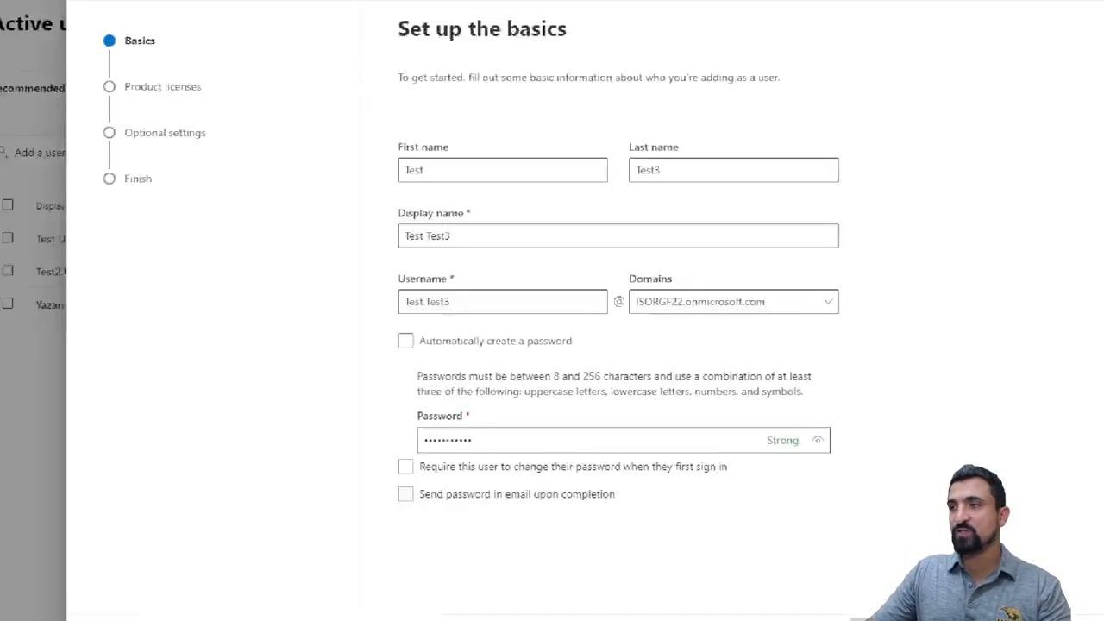
pyautogui.moveTo(762, 452)
pyautogui.mouseDown()
pyautogui.moveTo(804, 457)
pyautogui.moveTo(821, 424)
pyautogui.moveTo(767, 413)
pyautogui.moveTo(726, 449)
pyautogui.moveTo(778, 457)
pyautogui.mouseUp()
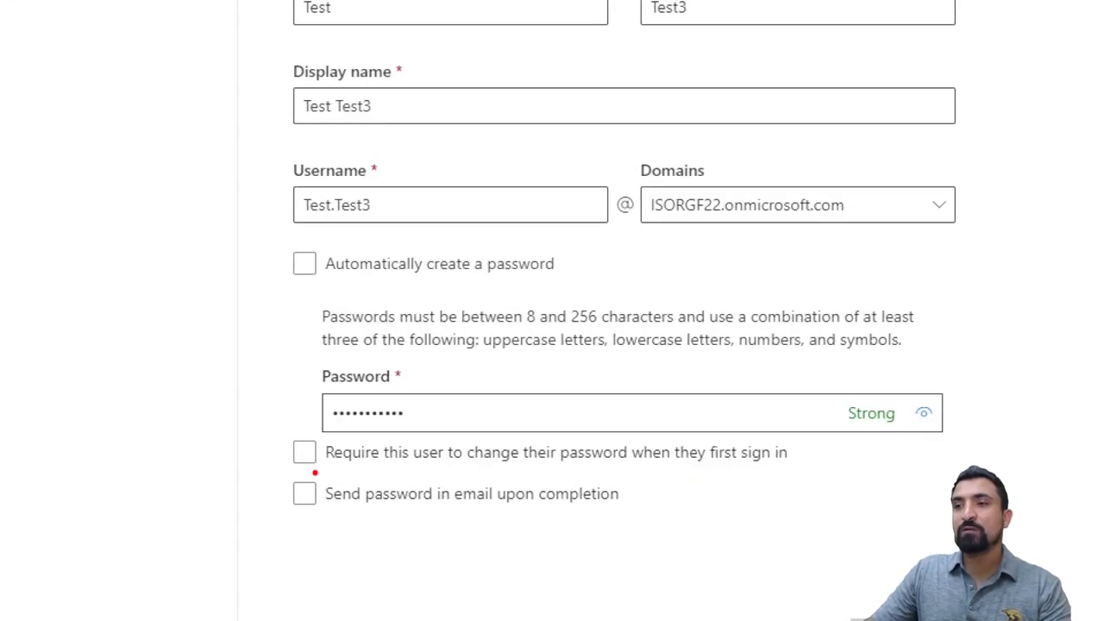
# - Review the options for changing the password at first sign-in and emailing it, and continue to the product licenses
pyautogui.moveTo(505, 471); pyautogui.dragTo(523, 471)
pyautogui.moveTo(350, 470)
pyautogui.mouseDown()
pyautogui.moveTo(543, 483)
pyautogui.moveTo(800, 470)
pyautogui.mouseUp()
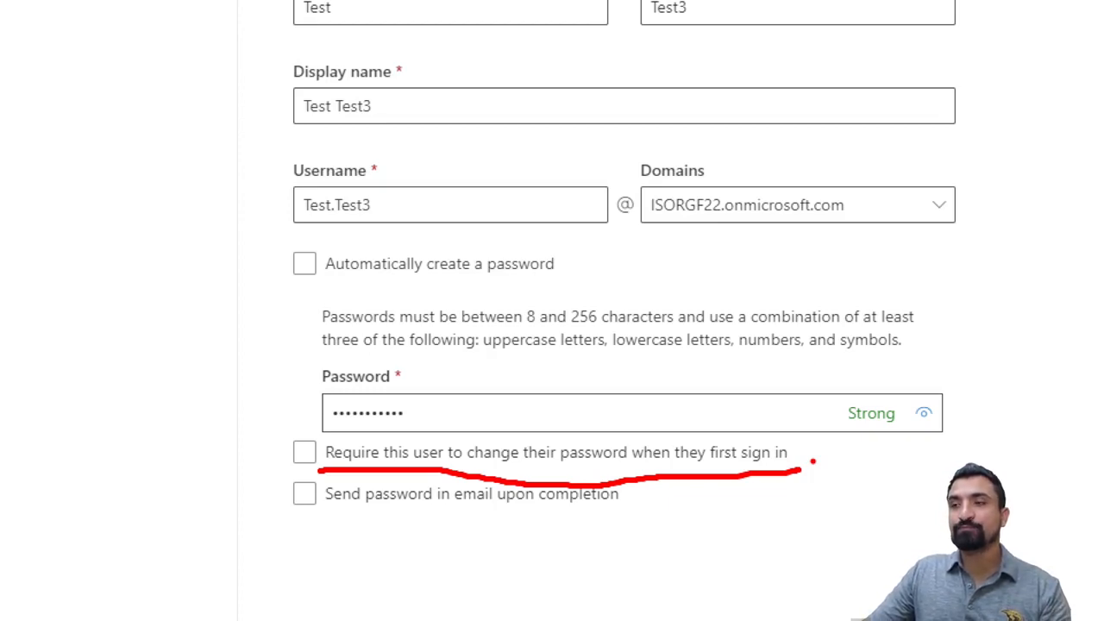
pyautogui.moveTo(328, 508)
pyautogui.mouseDown()
pyautogui.moveTo(507, 525)
pyautogui.moveTo(640, 524)
pyautogui.mouseUp()
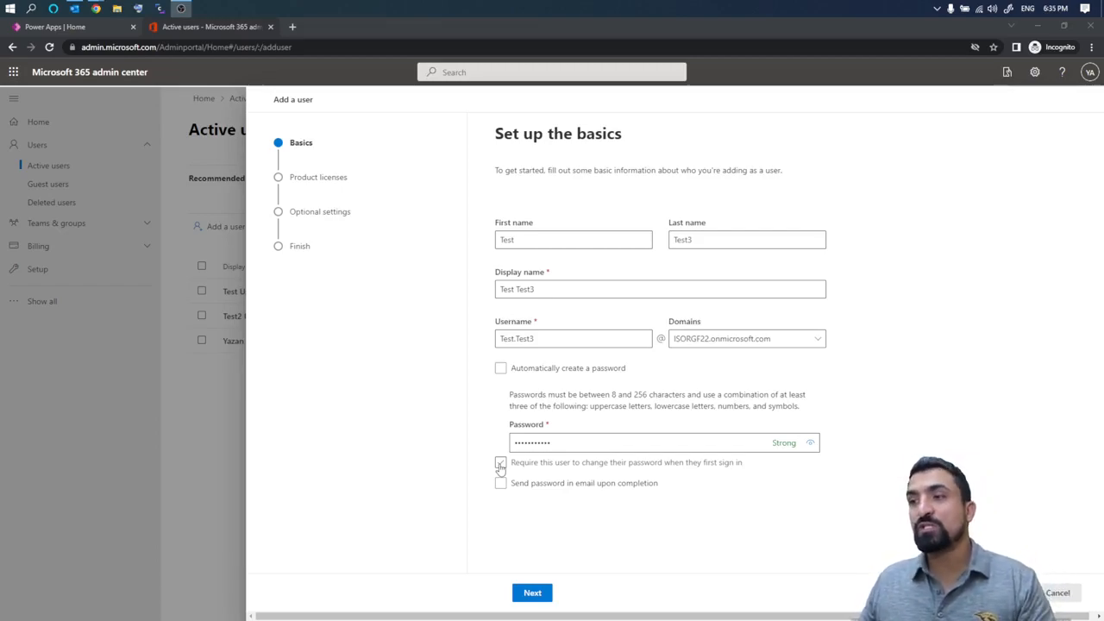
pyautogui.click(532, 592)
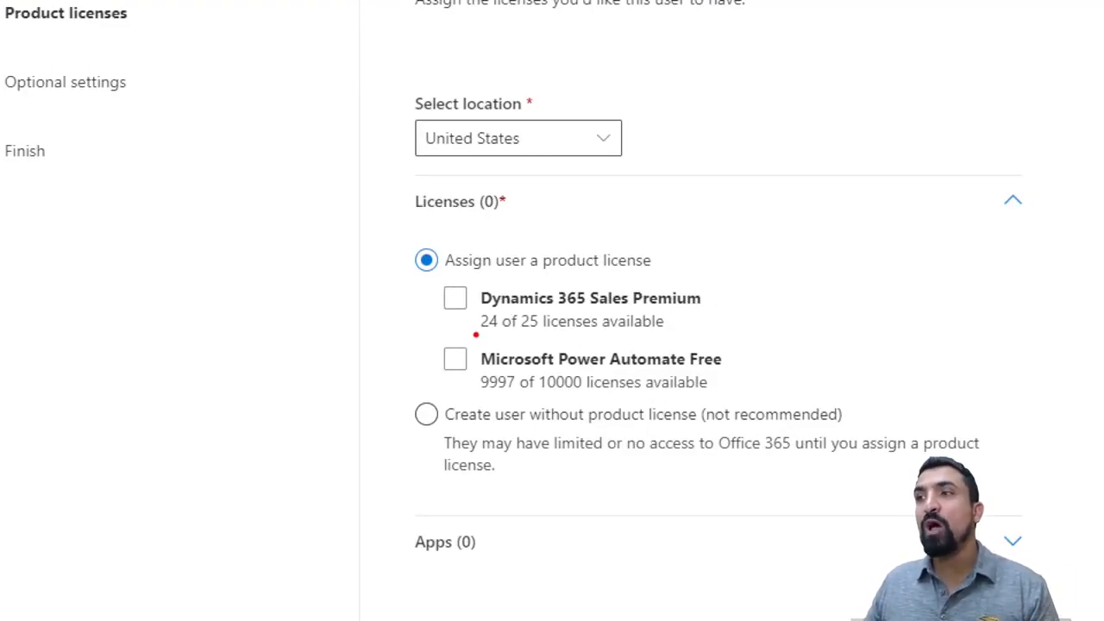
# - Review the available product licenses and assign Microsoft Power Automate Free to the new user
pyautogui.moveTo(486, 280)
pyautogui.mouseDown()
pyautogui.moveTo(738, 281)
pyautogui.moveTo(755, 307)
pyautogui.moveTo(681, 339)
pyautogui.moveTo(619, 338)
pyautogui.mouseUp()
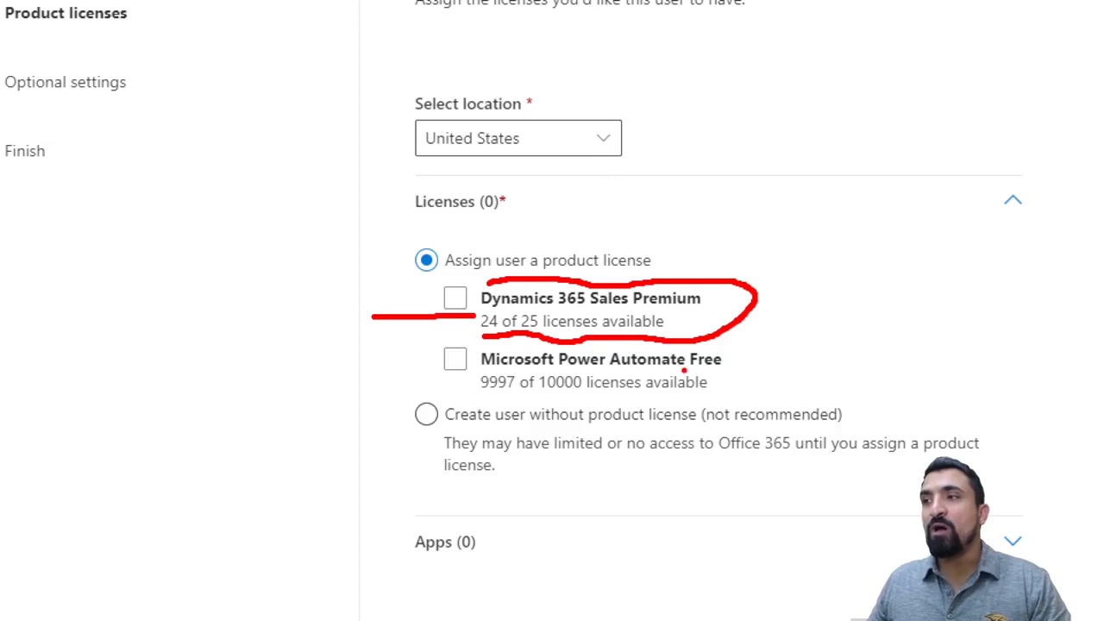
pyautogui.moveTo(473, 390); pyautogui.dragTo(614, 401)
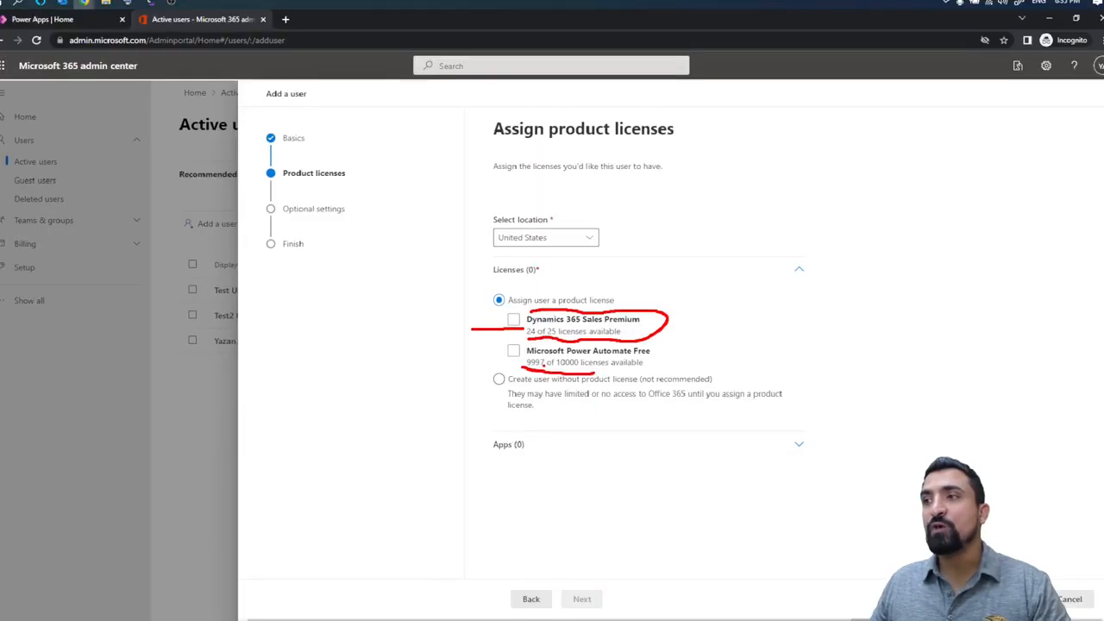
pyautogui.click(515, 351)
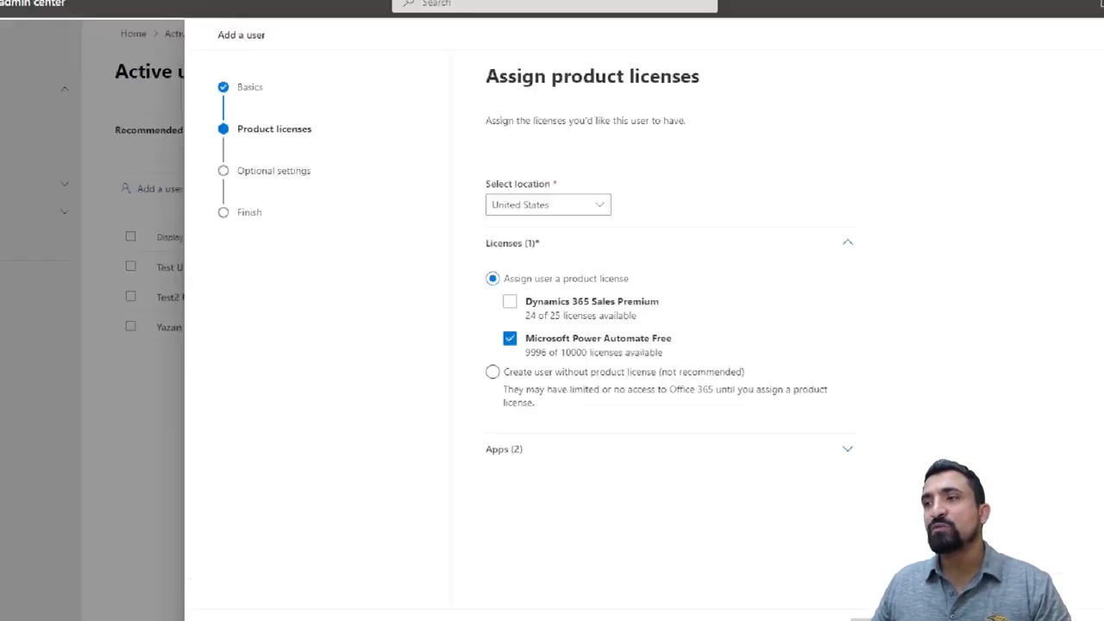
# - Review the note on creating a user without a license and the apps in the assigned license, and continue to the optional settings
pyautogui.moveTo(554, 400); pyautogui.dragTo(666, 403)
pyautogui.moveTo(748, 400); pyautogui.dragTo(1012, 400)
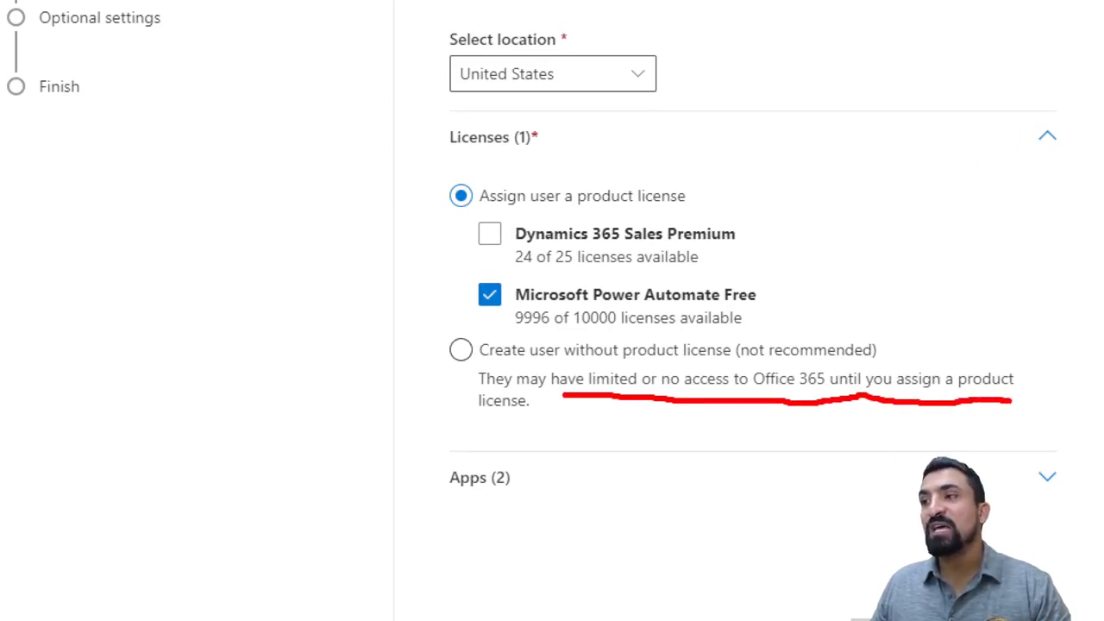
pyautogui.moveTo(488, 419); pyautogui.dragTo(553, 417)
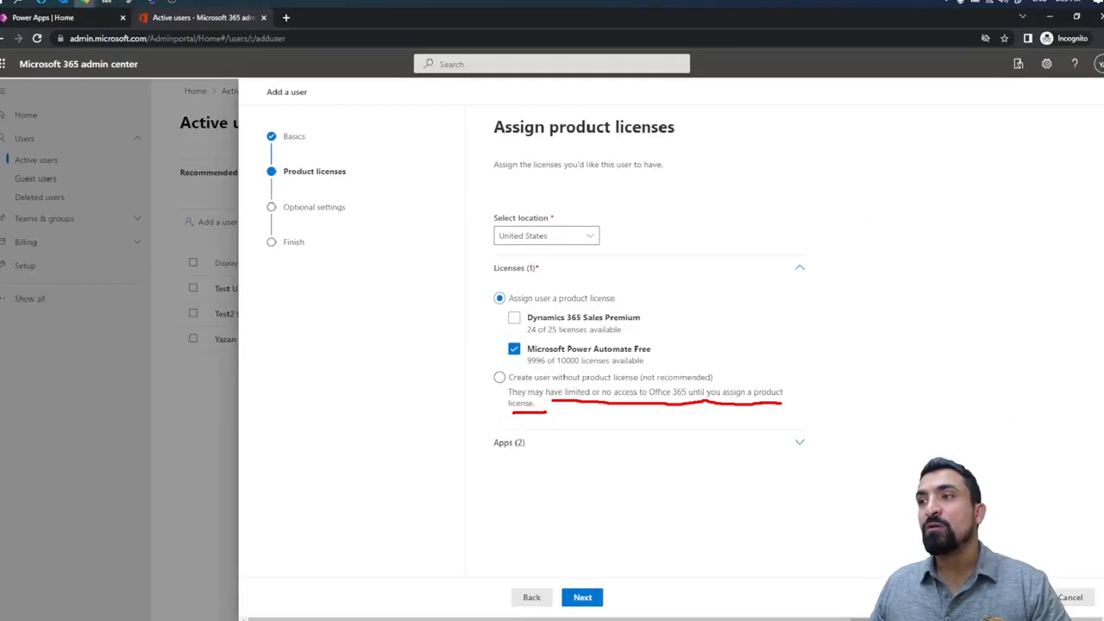
pyautogui.click(799, 442)
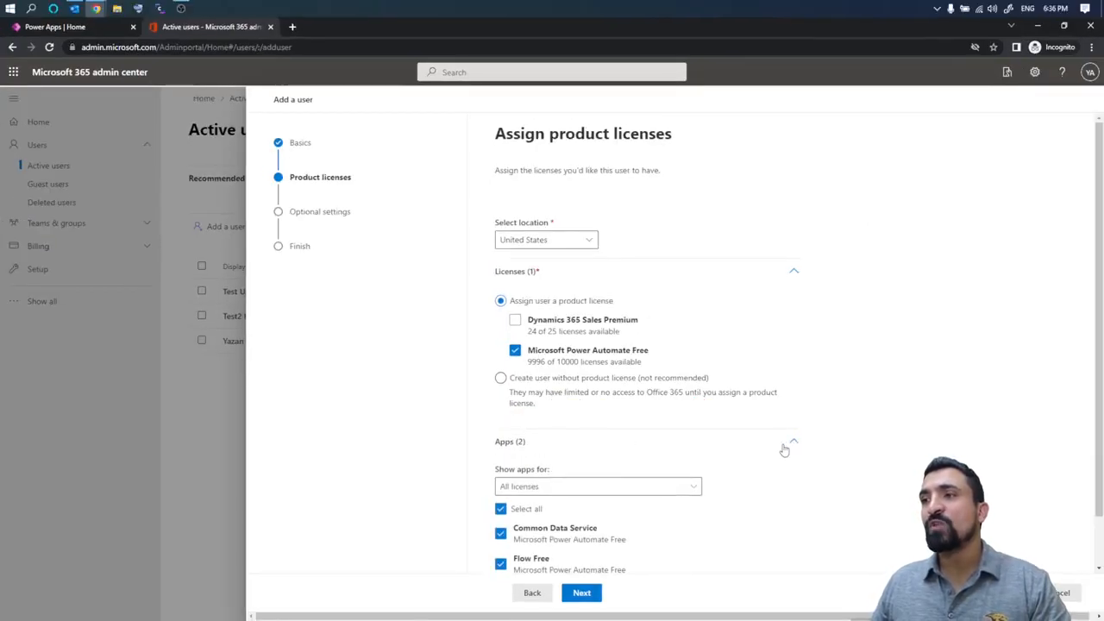
pyautogui.scroll(-1, 716, 448)
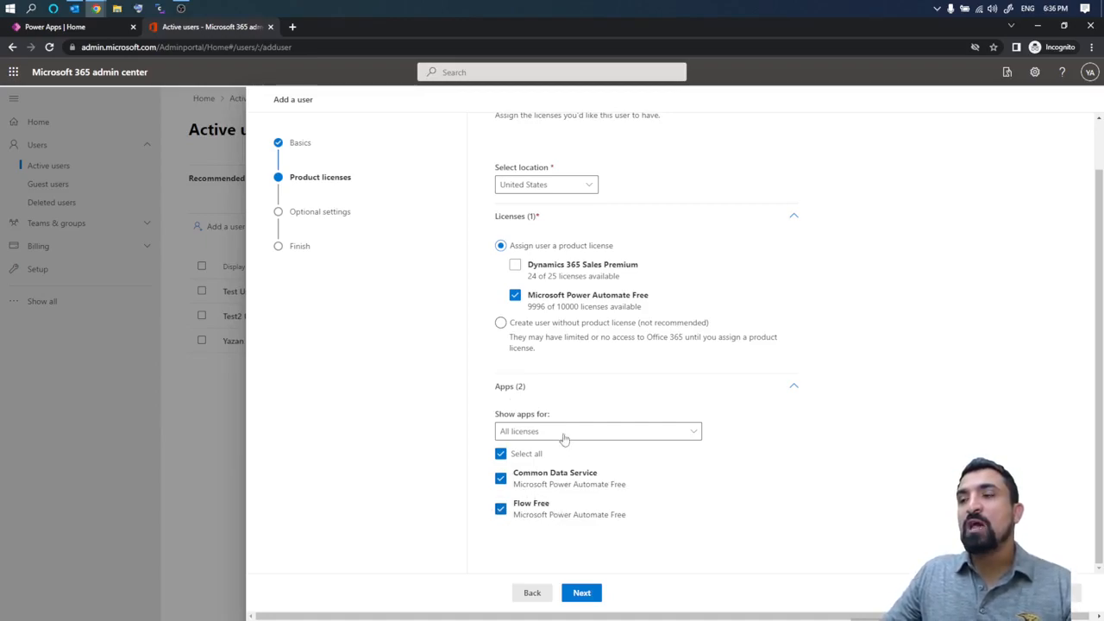
pyautogui.click(581, 593)
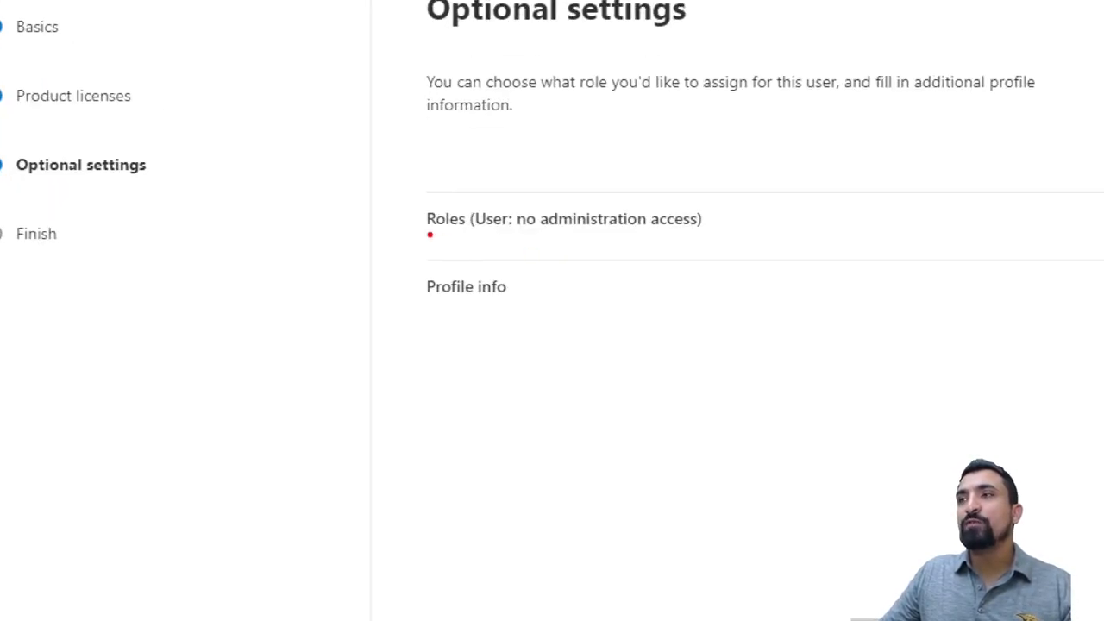
# - Examine the role options for the new user, comparing no admin center access with the available administrator roles
pyautogui.moveTo(496, 247)
pyautogui.mouseDown()
pyautogui.moveTo(725, 242)
pyautogui.moveTo(684, 186)
pyautogui.moveTo(435, 183)
pyautogui.moveTo(400, 205)
pyautogui.moveTo(417, 229)
pyautogui.mouseUp()
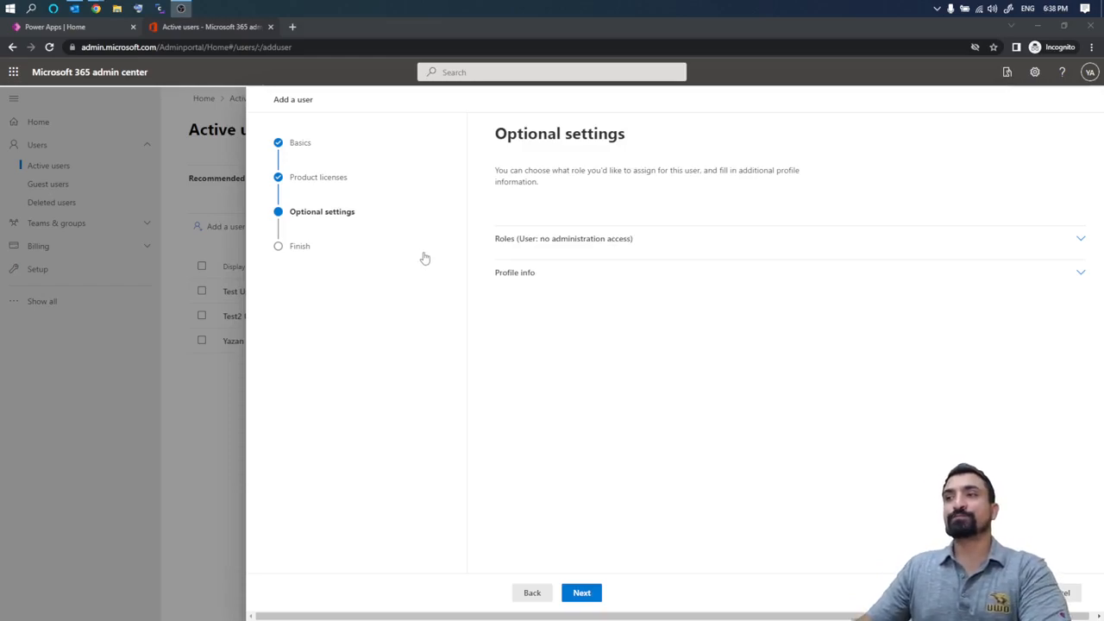
pyautogui.click(1078, 241)
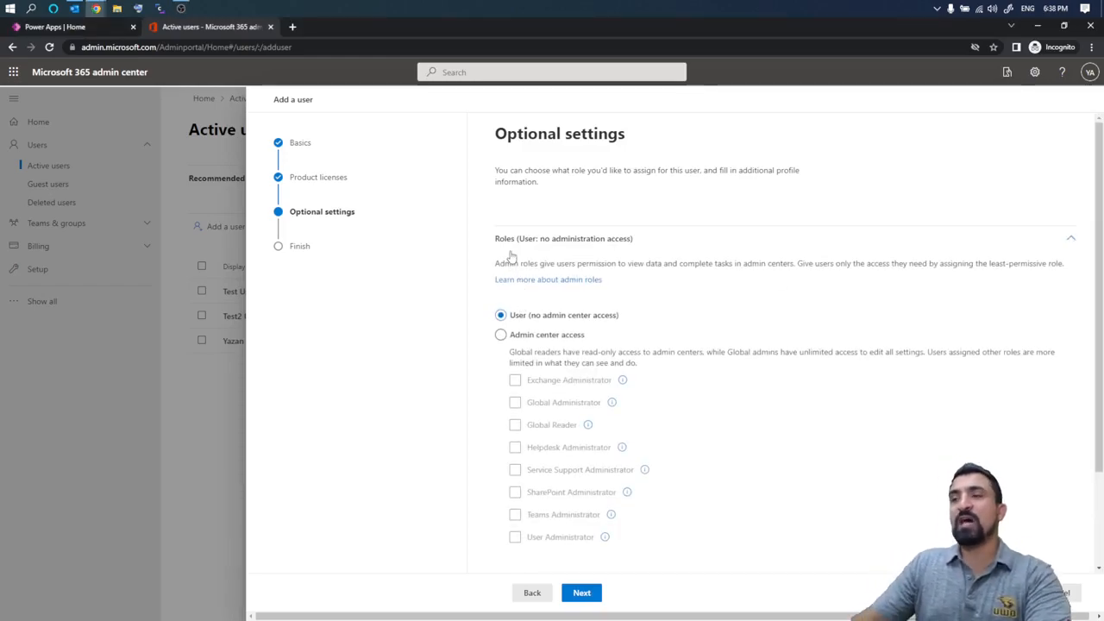
pyautogui.hotkey('ctrl', '1')
pyautogui.click(562, 321)
pyautogui.moveTo(446, 366)
pyautogui.mouseDown()
pyautogui.moveTo(562, 379)
pyautogui.moveTo(619, 369)
pyautogui.mouseUp()
pyautogui.press('Escape')
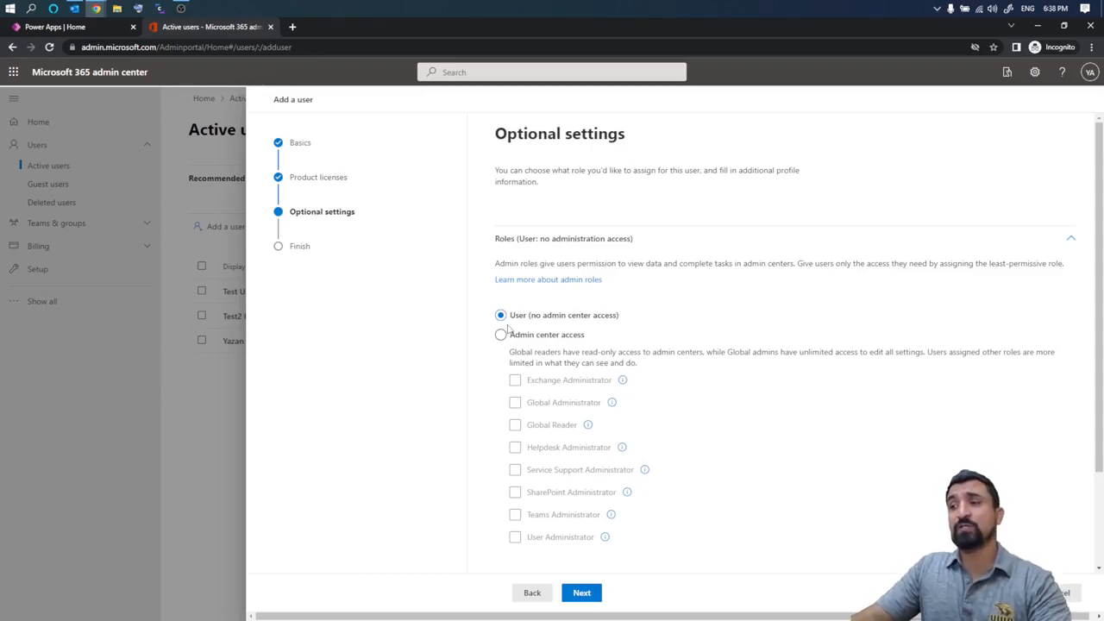
pyautogui.scroll(-2, 589, 431)
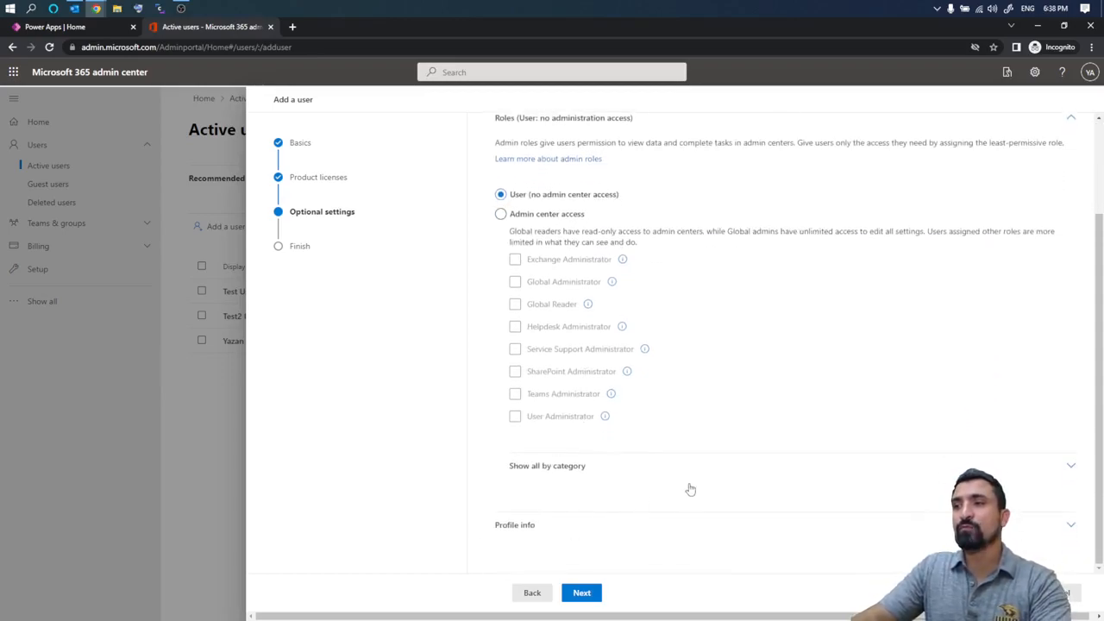
pyautogui.scroll(2, 719, 217)
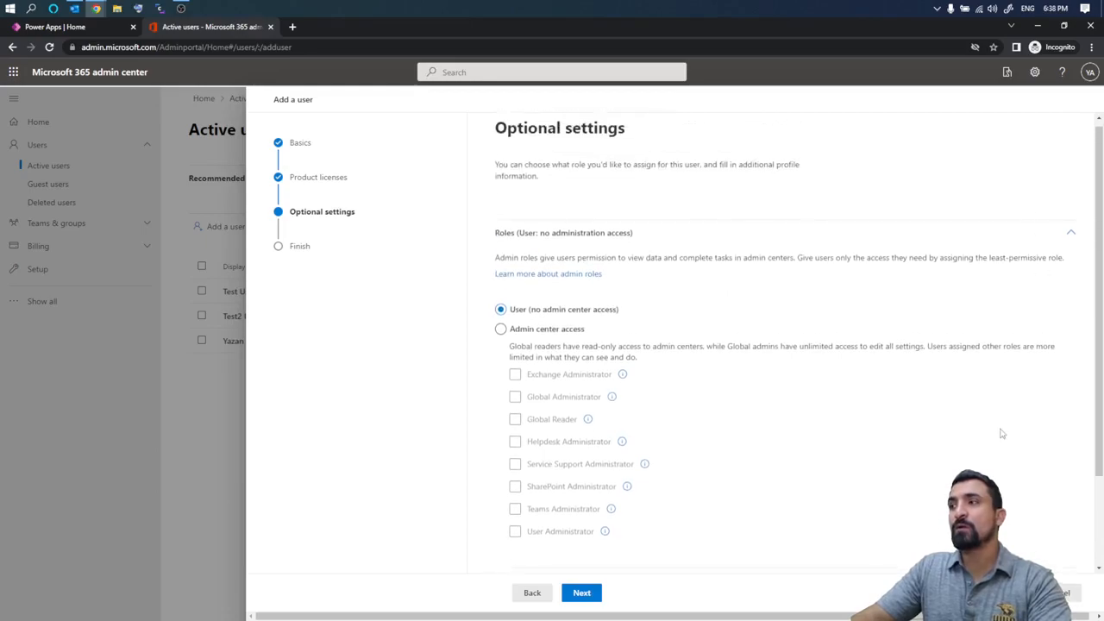
pyautogui.scroll(-2, 1001, 434)
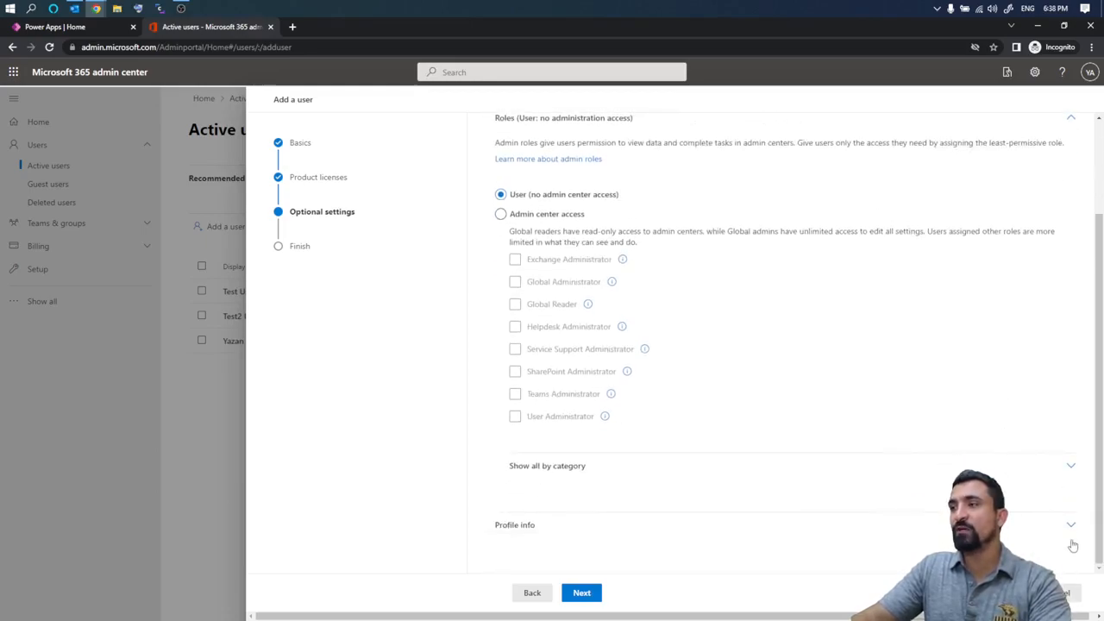
# - Expand the profile info in the optional settings and enter Test as both the job title and the department
pyautogui.click(1070, 527)
pyautogui.scroll(-6, 879, 469)
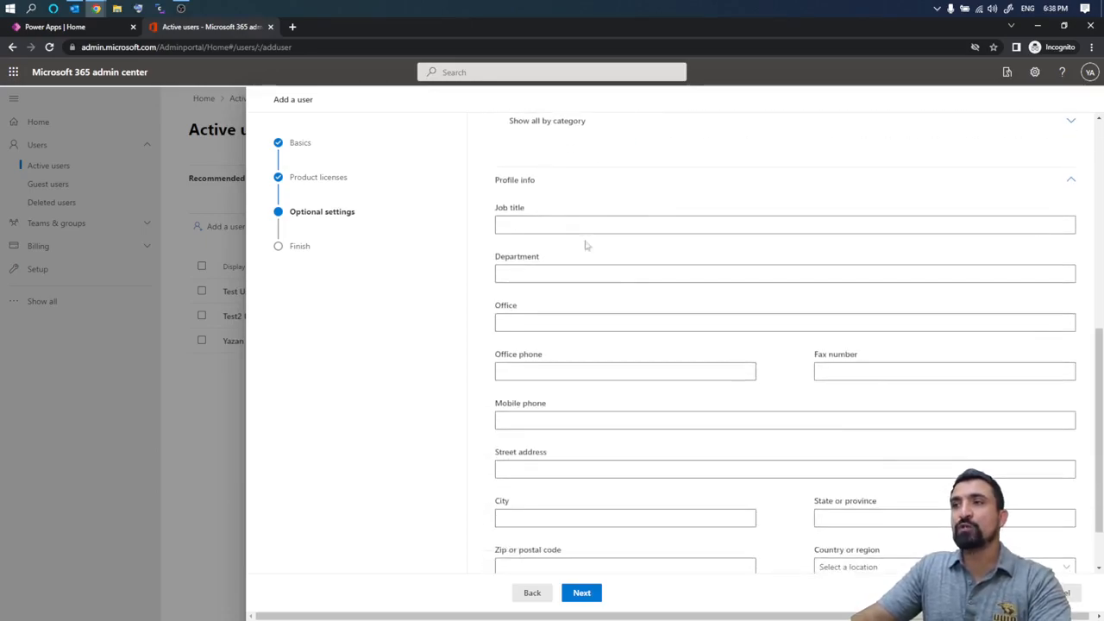
pyautogui.click(568, 218)
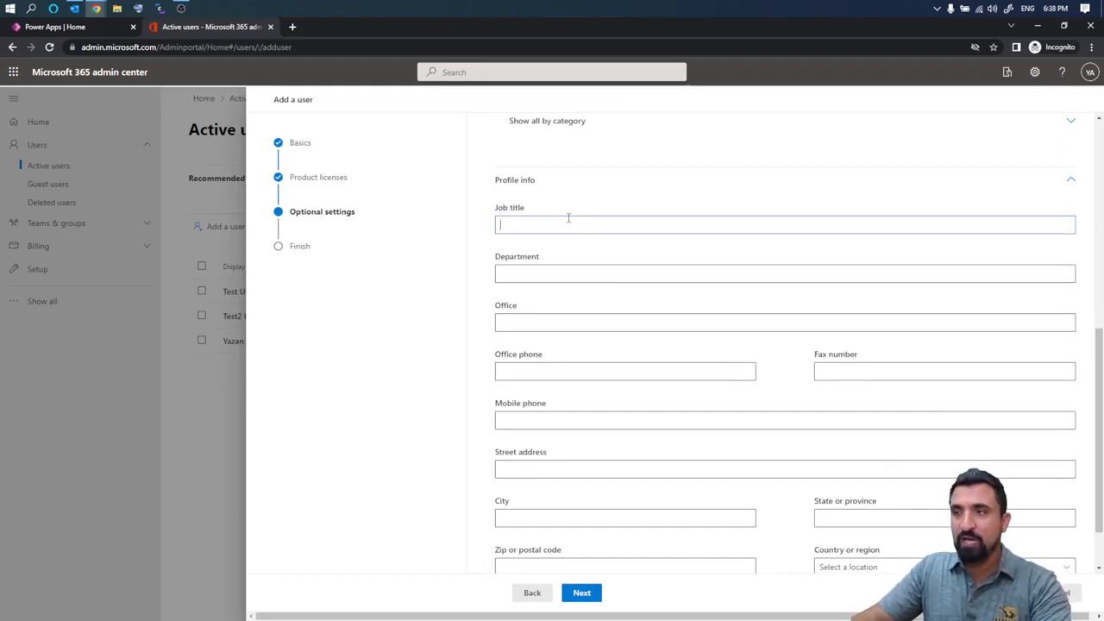
pyautogui.write('Test')
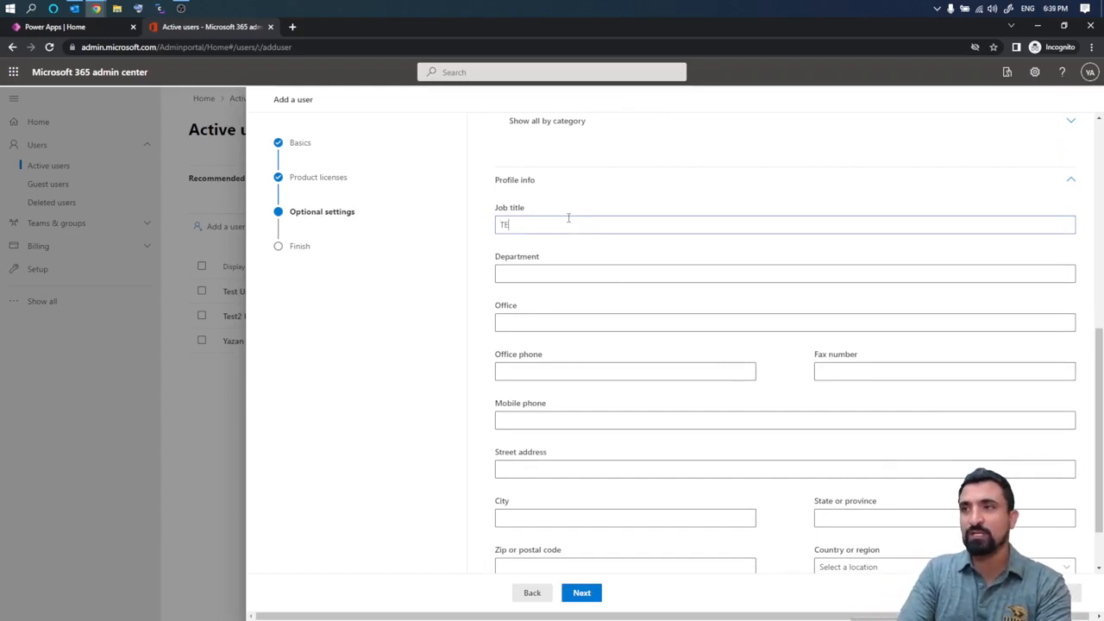
pyautogui.press('BackSpace')
pyautogui.press('BackSpace')
pyautogui.press('BackSpace')
pyautogui.write('est')
pyautogui.press('Tab')
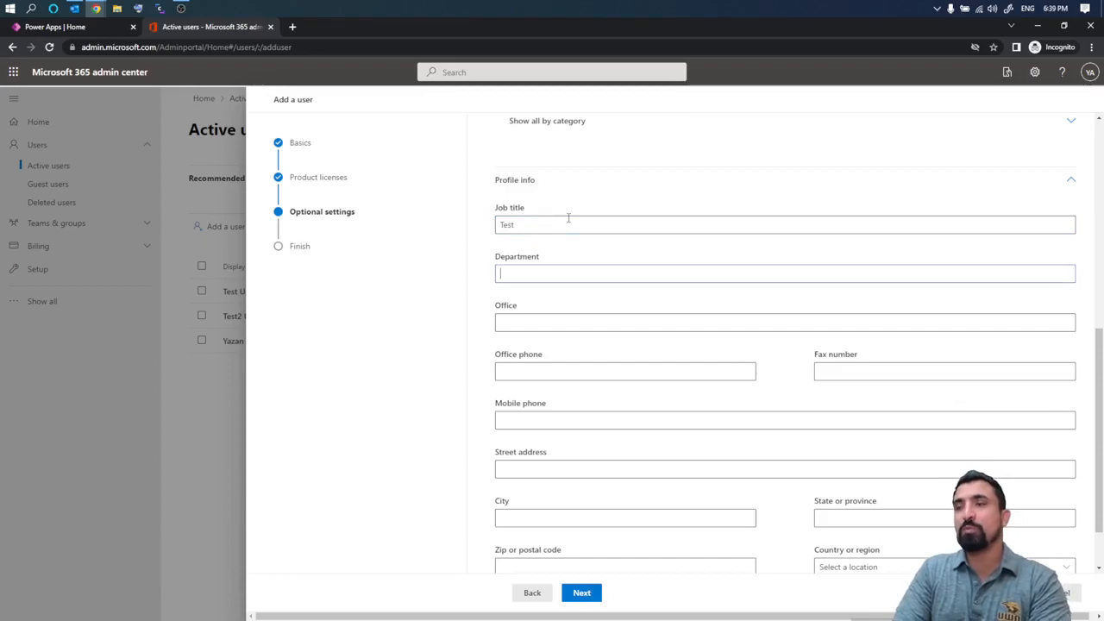
pyautogui.write('Test')
pyautogui.press('Tab')
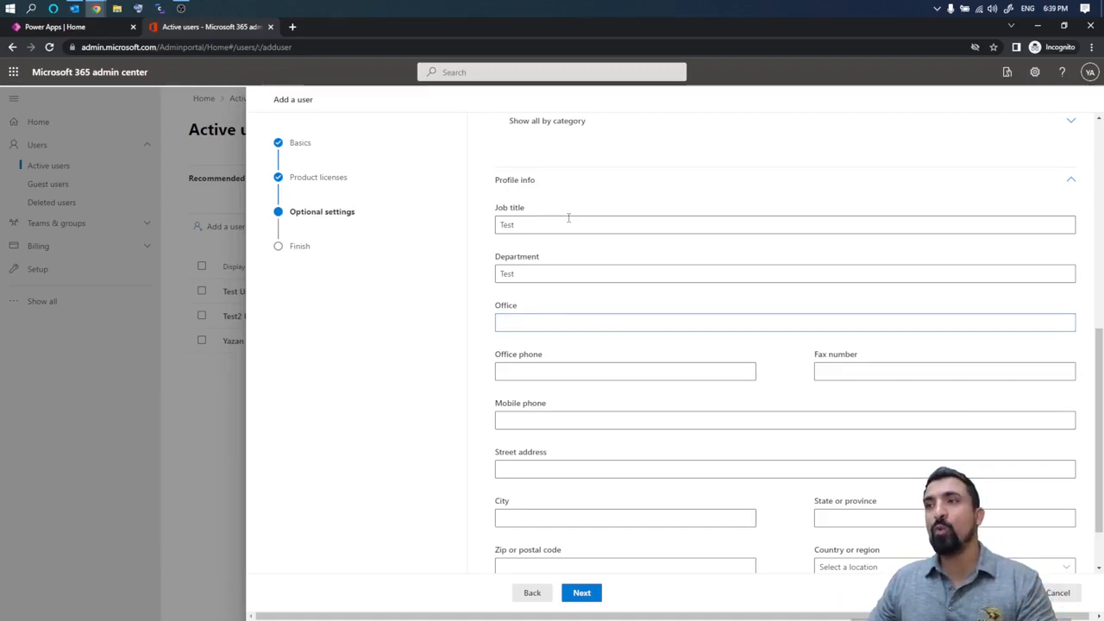
# - Enter Test as the office and office phone, leave the remaining profile fields blank, and continue to the final review
pyautogui.write('Te')
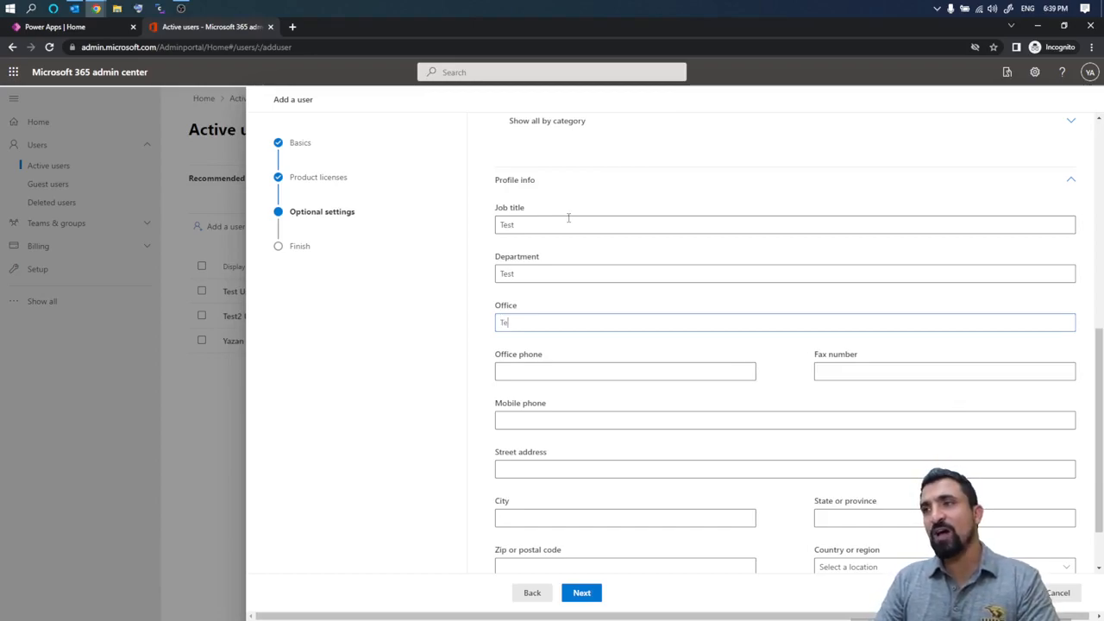
pyautogui.write('stTest')
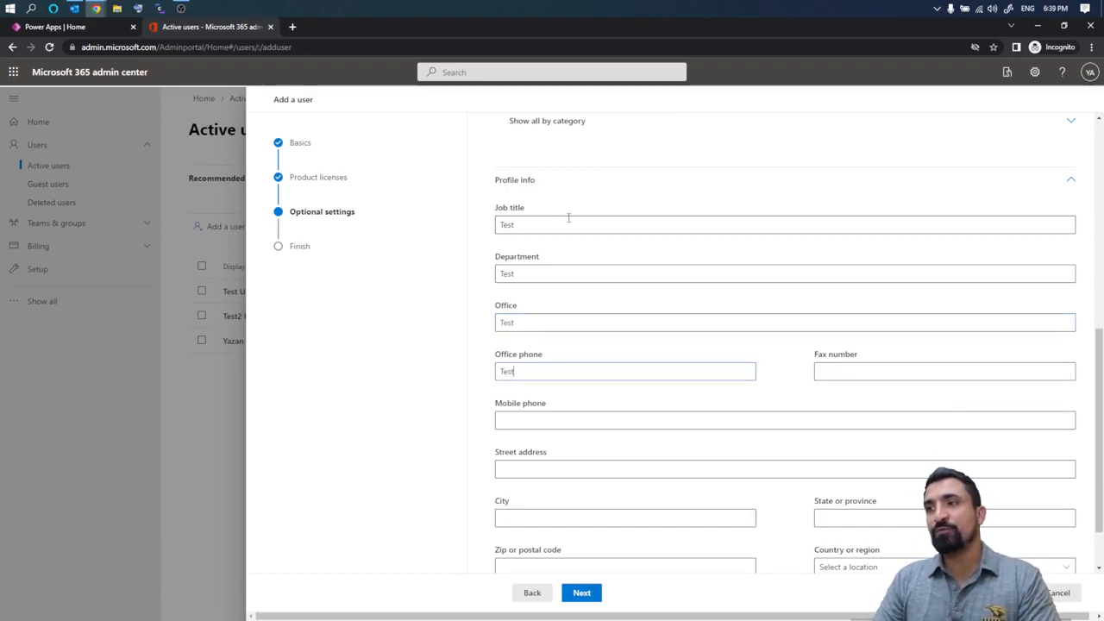
pyautogui.press('Tab')
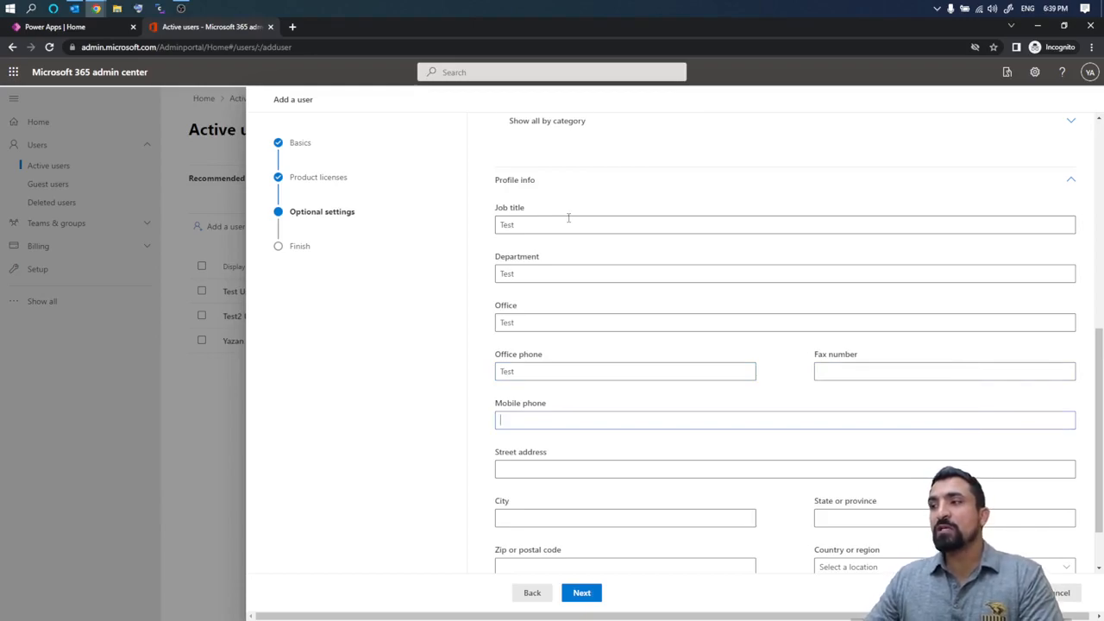
pyautogui.scroll(-2, 573, 276)
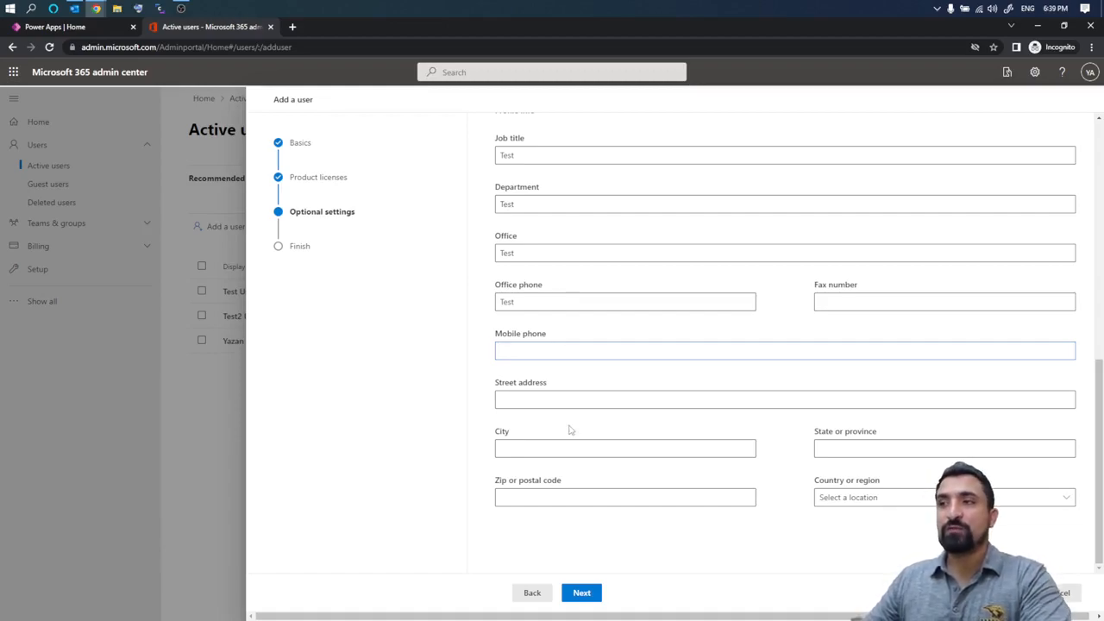
pyautogui.click(582, 594)
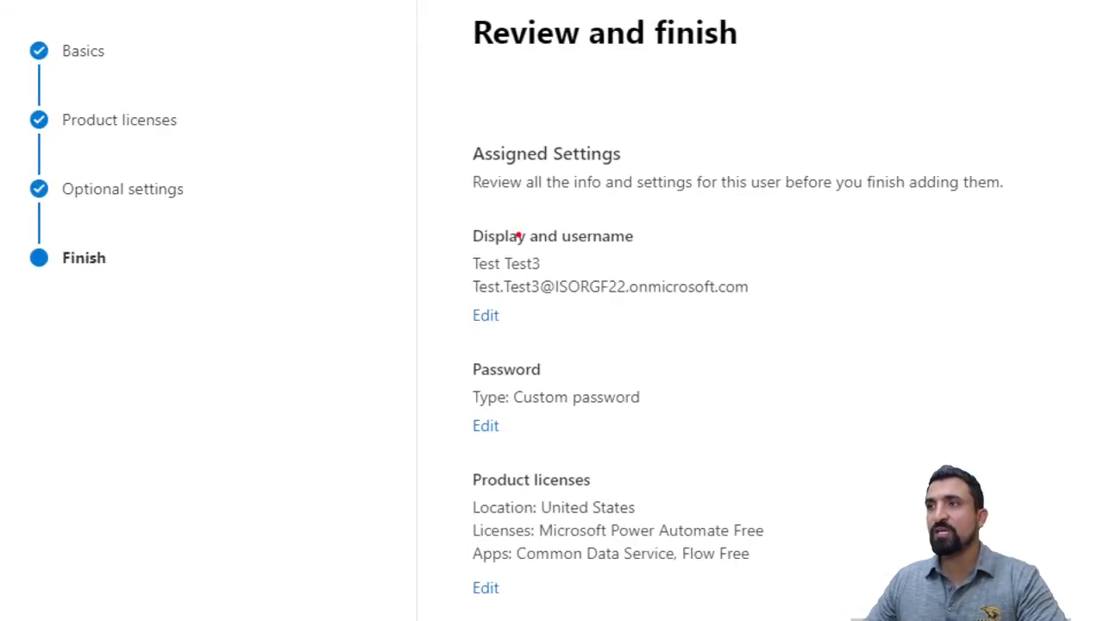
# - Review the new user's username, password type, license, role and profile info, and finish adding the user
pyautogui.moveTo(487, 250); pyautogui.dragTo(621, 244)
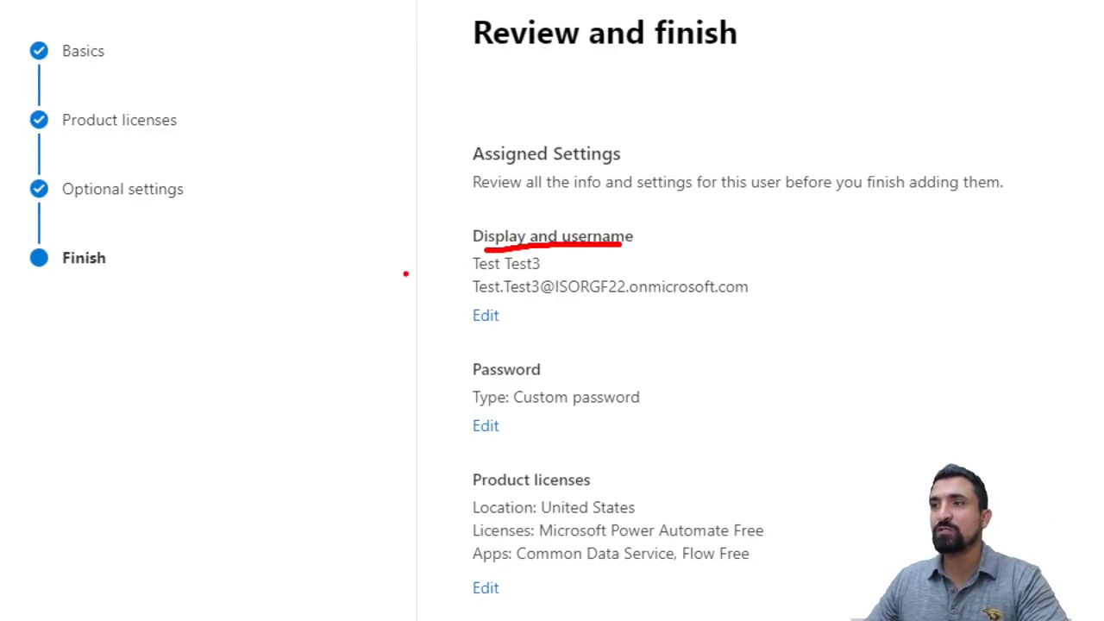
pyautogui.moveTo(462, 264)
pyautogui.mouseDown()
pyautogui.moveTo(368, 263)
pyautogui.moveTo(466, 262)
pyautogui.moveTo(373, 289)
pyautogui.moveTo(466, 288)
pyautogui.mouseUp()
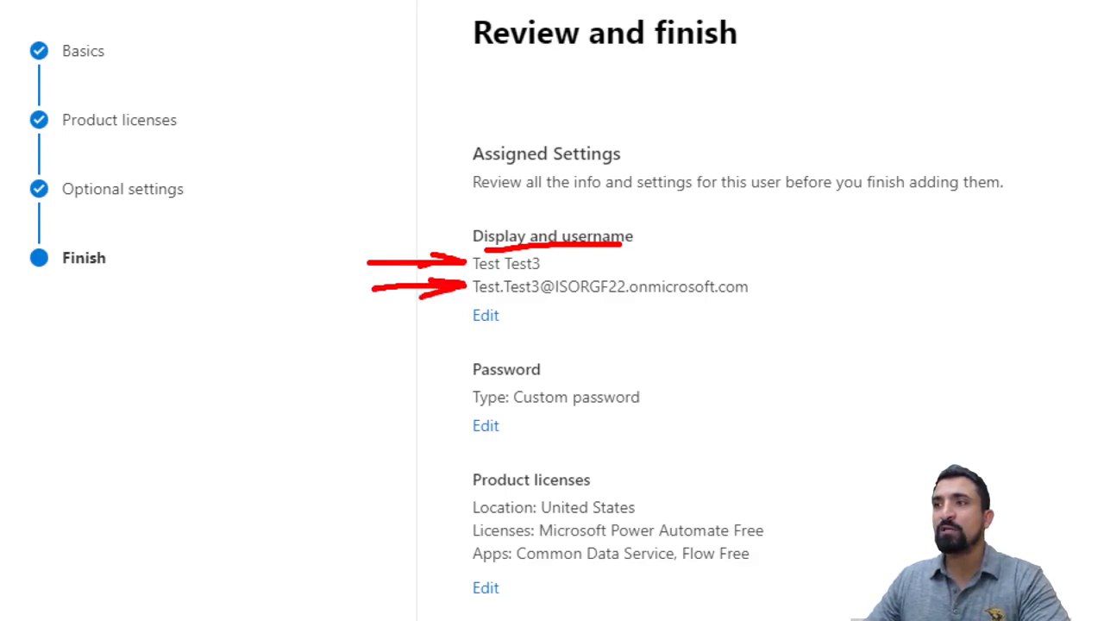
pyautogui.moveTo(462, 399); pyautogui.dragTo(334, 400)
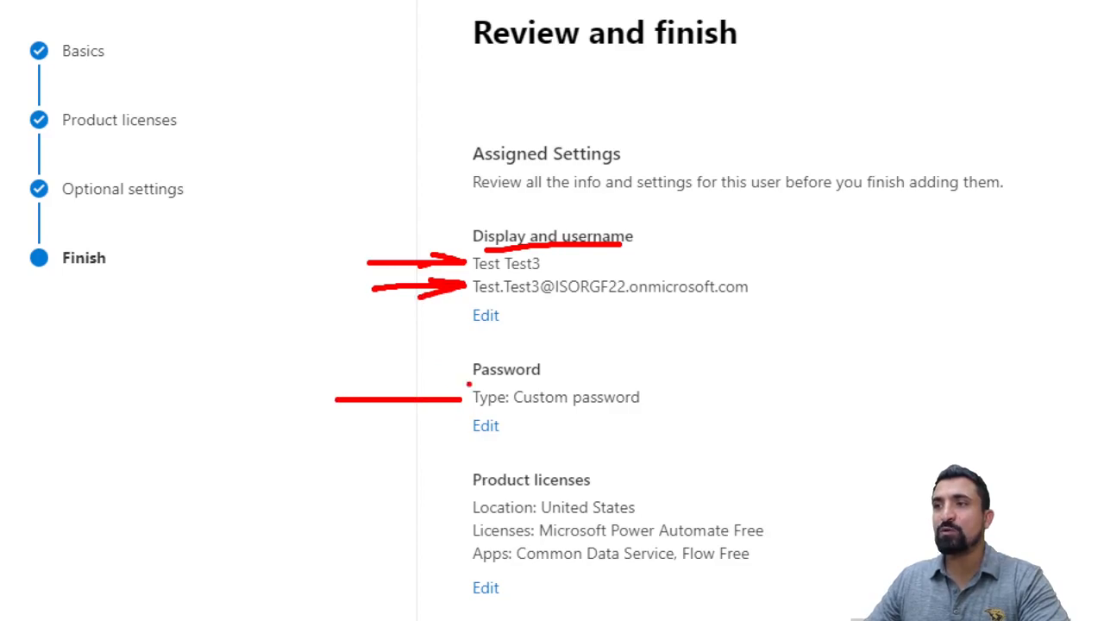
pyautogui.moveTo(410, 379)
pyautogui.mouseDown()
pyautogui.moveTo(461, 398)
pyautogui.moveTo(409, 424)
pyautogui.mouseUp()
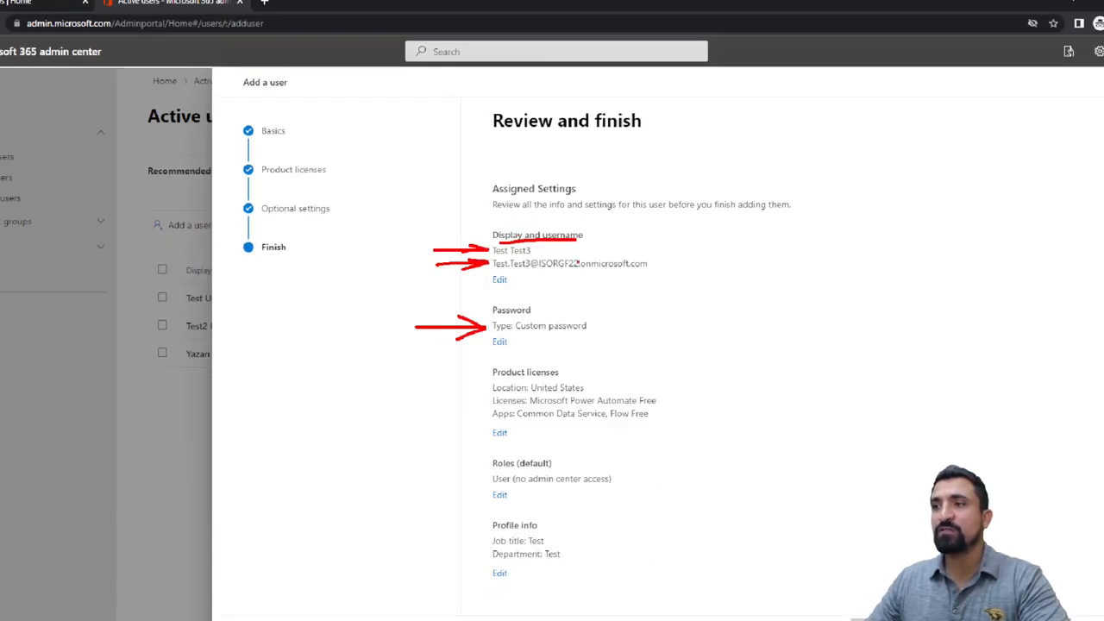
pyautogui.moveTo(480, 370)
pyautogui.mouseDown()
pyautogui.moveTo(465, 371)
pyautogui.moveTo(475, 412)
pyautogui.mouseUp()
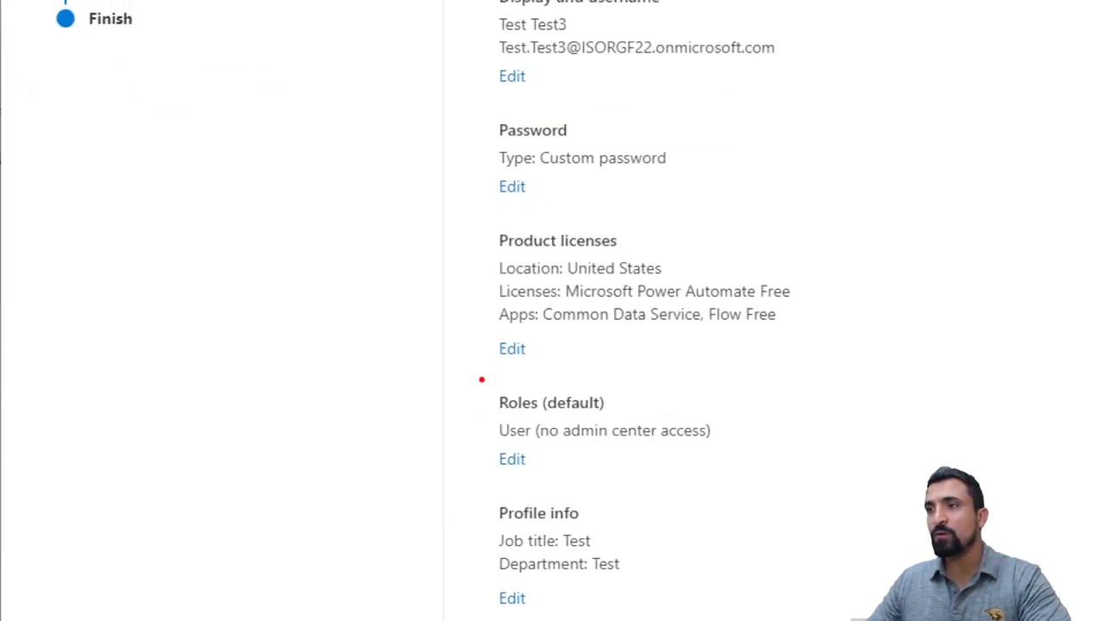
pyautogui.moveTo(482, 379)
pyautogui.mouseDown()
pyautogui.moveTo(471, 510)
pyautogui.moveTo(450, 528)
pyautogui.moveTo(470, 604)
pyautogui.mouseUp()
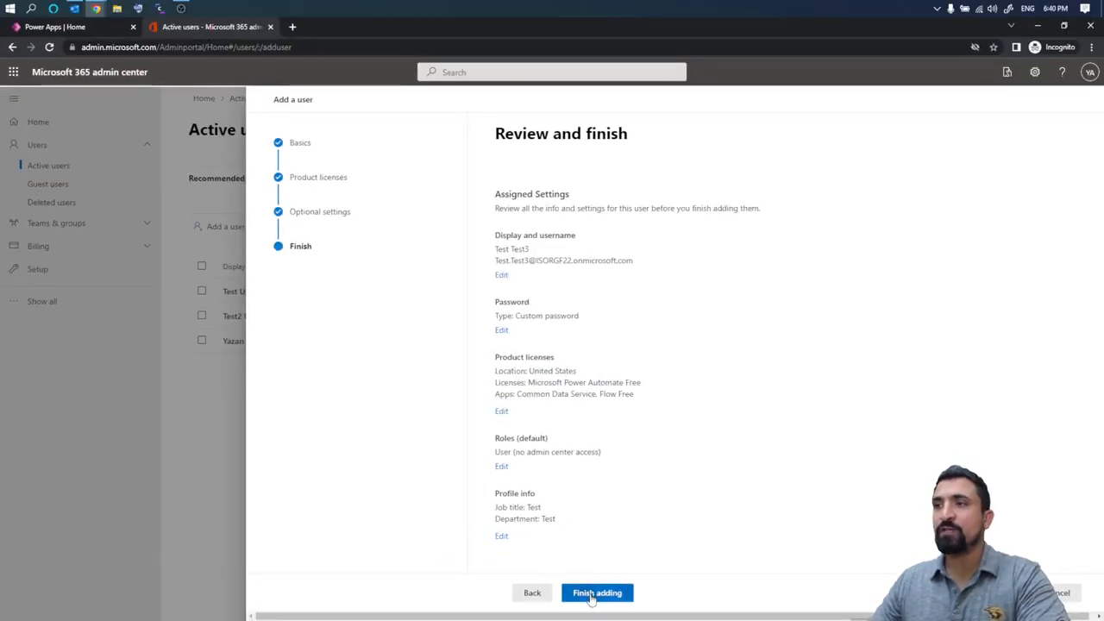
pyautogui.click(595, 593)
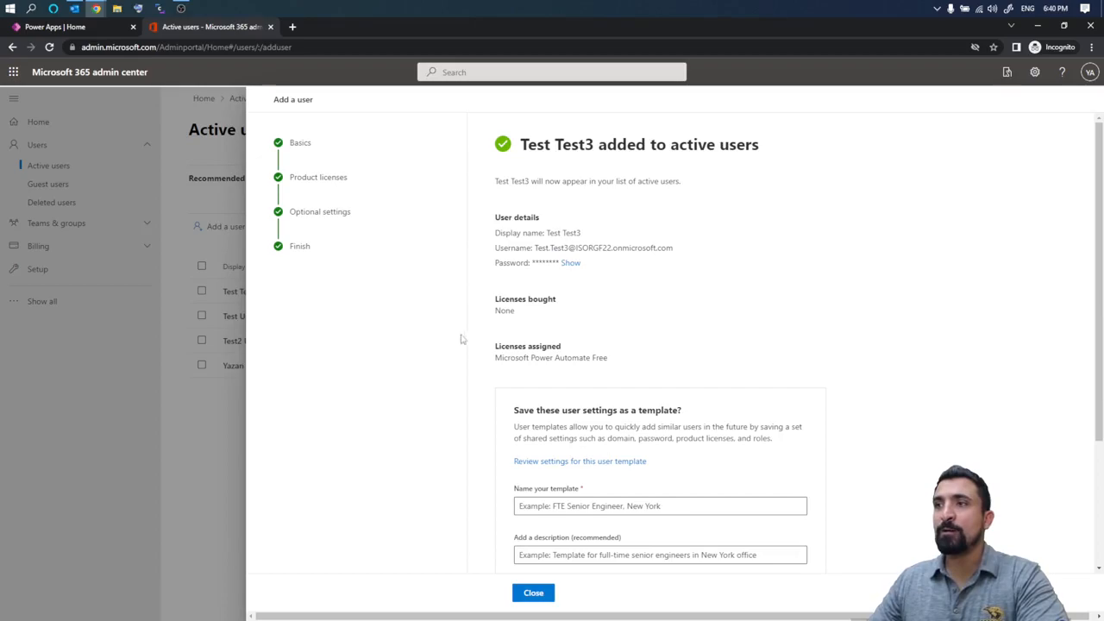
# - Review the options for saving the user settings as a template, including sharing with other admins, and close the wizard without saving one
pyautogui.scroll(-2, 532, 394)
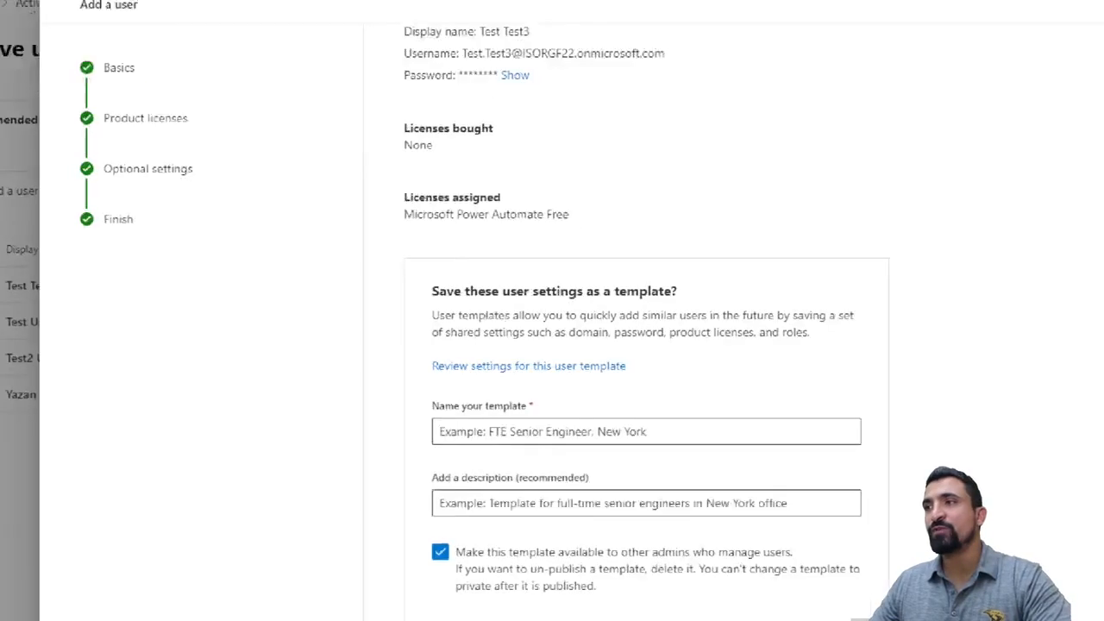
pyautogui.moveTo(684, 303); pyautogui.dragTo(314, 307)
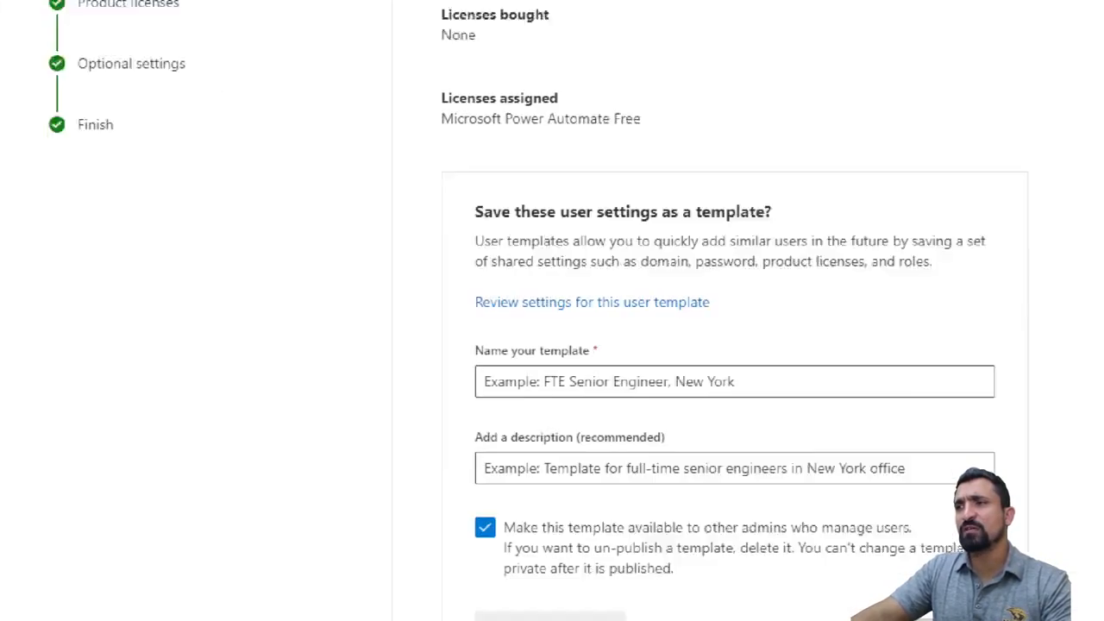
pyautogui.moveTo(538, 390); pyautogui.dragTo(638, 393)
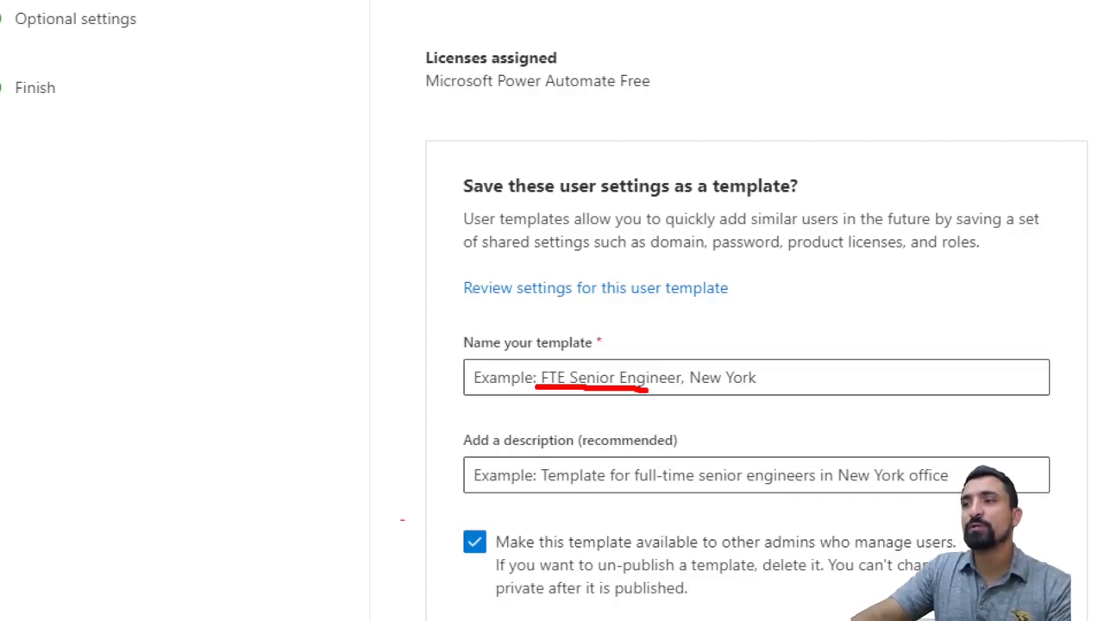
pyautogui.press('Escape')
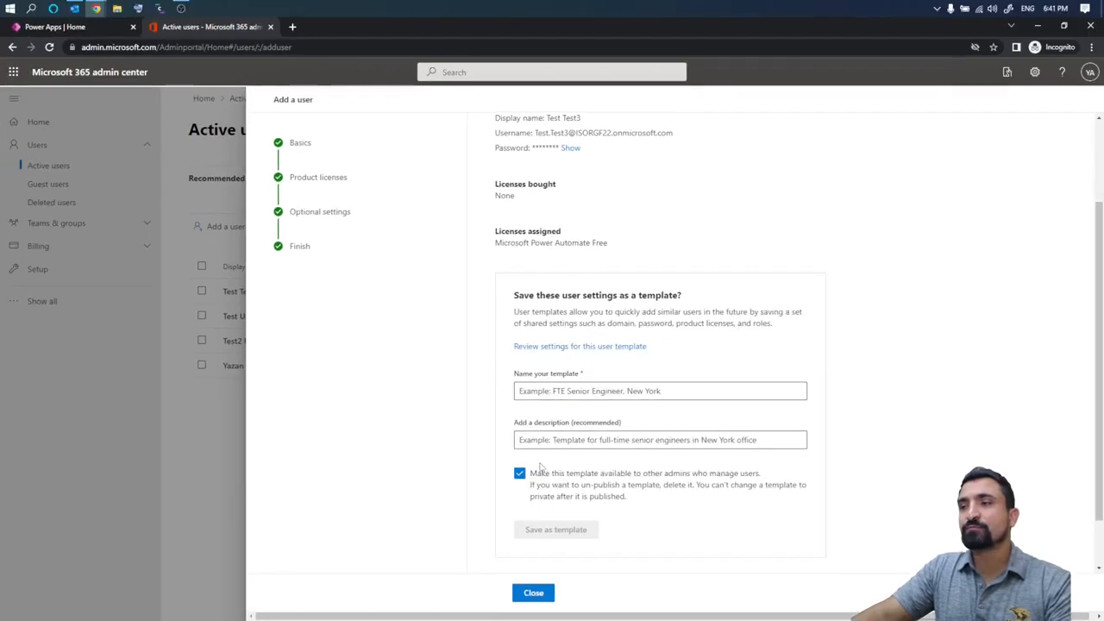
pyautogui.hotkey('ctrl', '1')
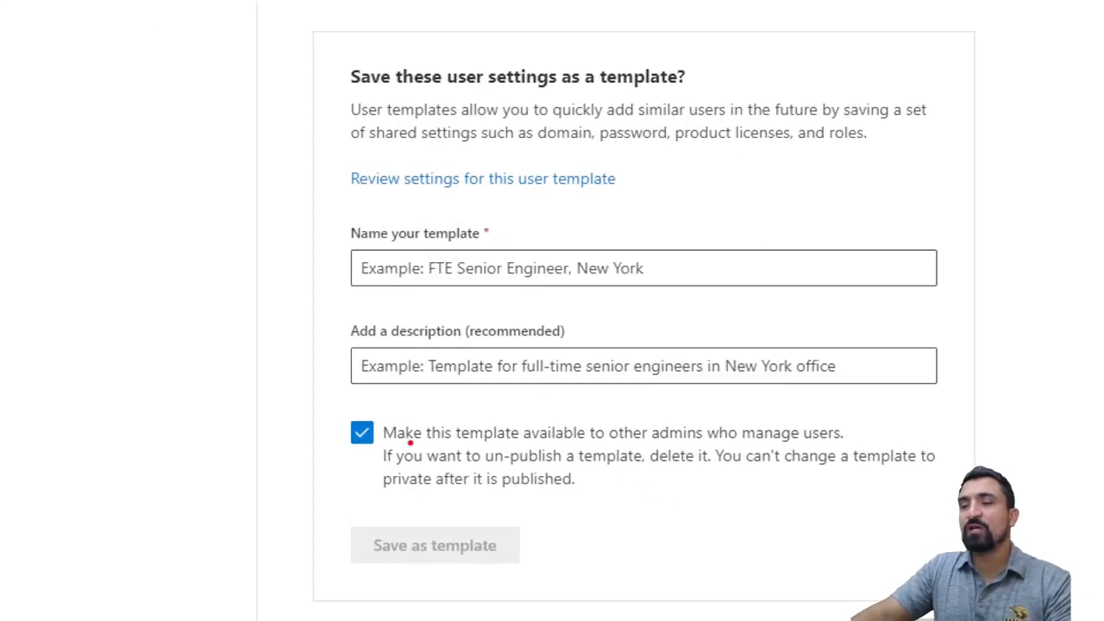
pyautogui.moveTo(506, 470); pyautogui.dragTo(529, 466)
pyautogui.moveTo(454, 445); pyautogui.dragTo(844, 443)
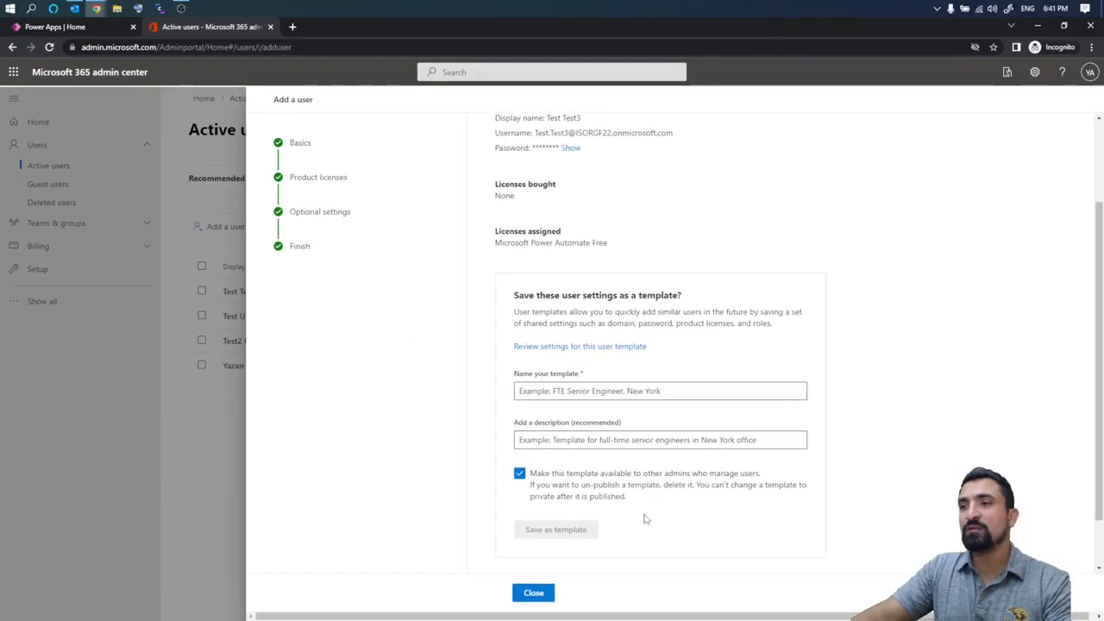
pyautogui.click(534, 593)
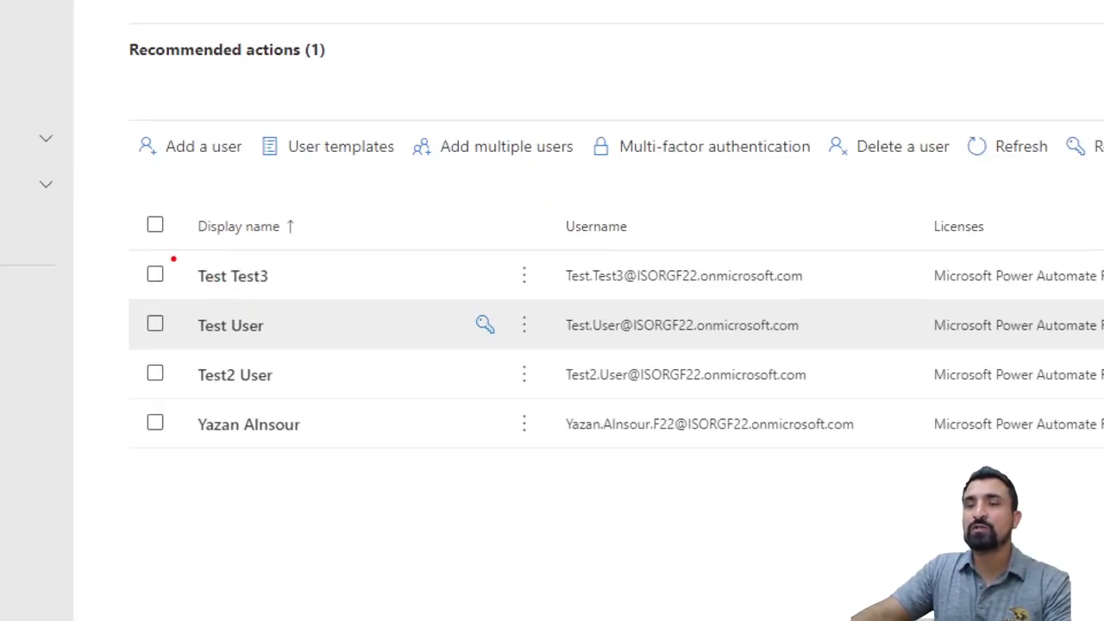
# - Check the test users in the active users list and refresh the list
pyautogui.moveTo(173, 258)
pyautogui.mouseDown()
pyautogui.moveTo(184, 285)
pyautogui.moveTo(176, 399)
pyautogui.moveTo(194, 396)
pyautogui.mouseUp()
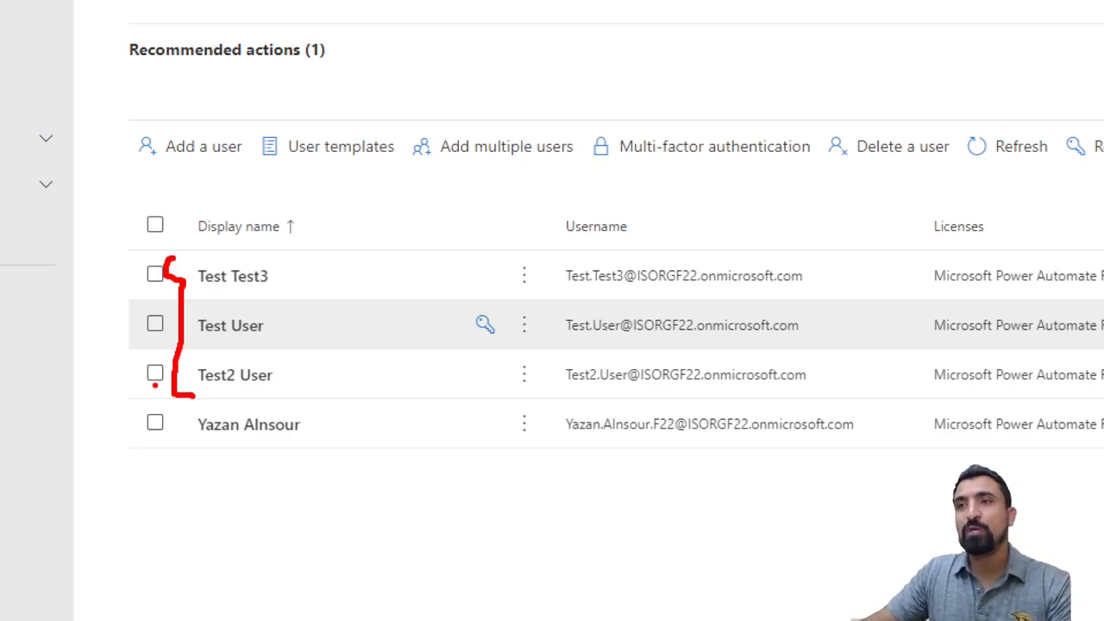
pyautogui.press('Escape')
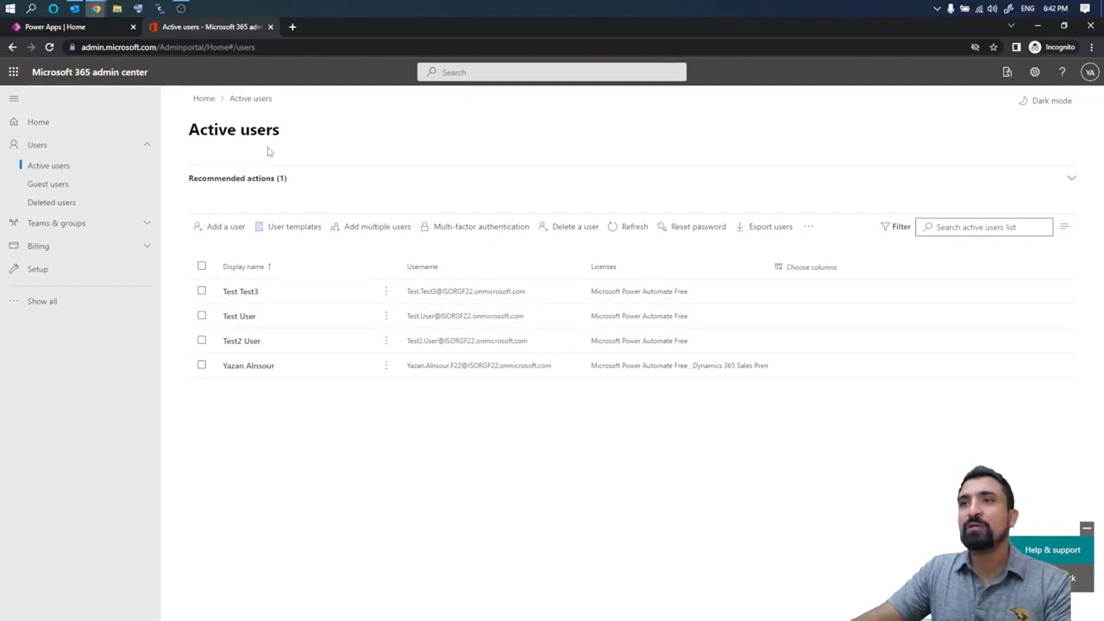
pyautogui.click(638, 229)
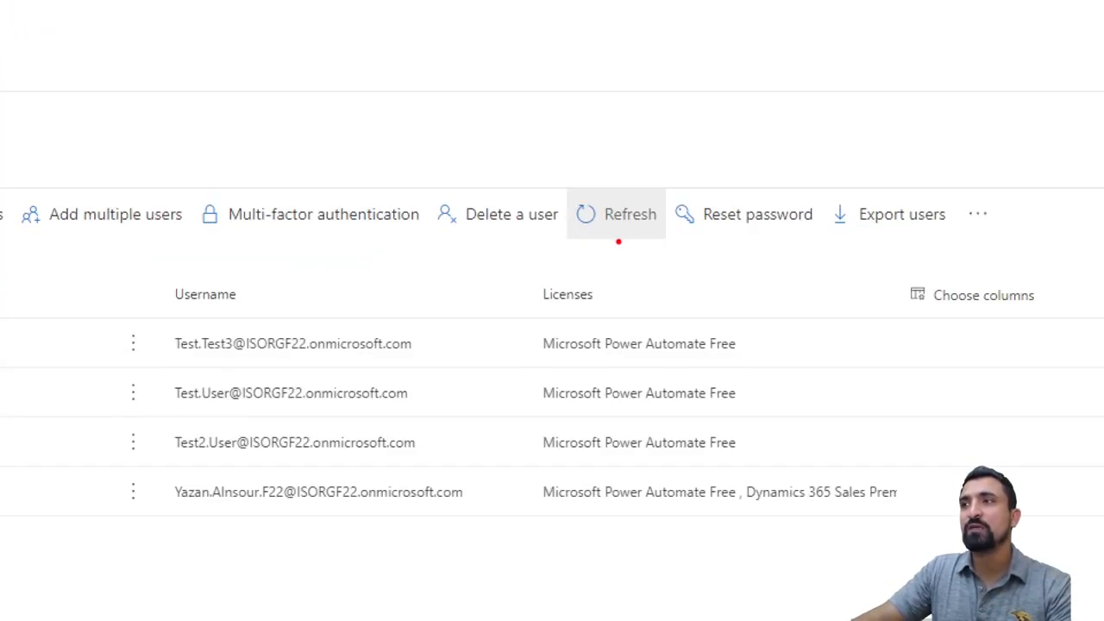
pyautogui.moveTo(580, 242)
pyautogui.mouseDown()
pyautogui.moveTo(648, 247)
pyautogui.moveTo(684, 215)
pyautogui.moveTo(611, 172)
pyautogui.moveTo(550, 227)
pyautogui.moveTo(584, 246)
pyautogui.mouseUp()
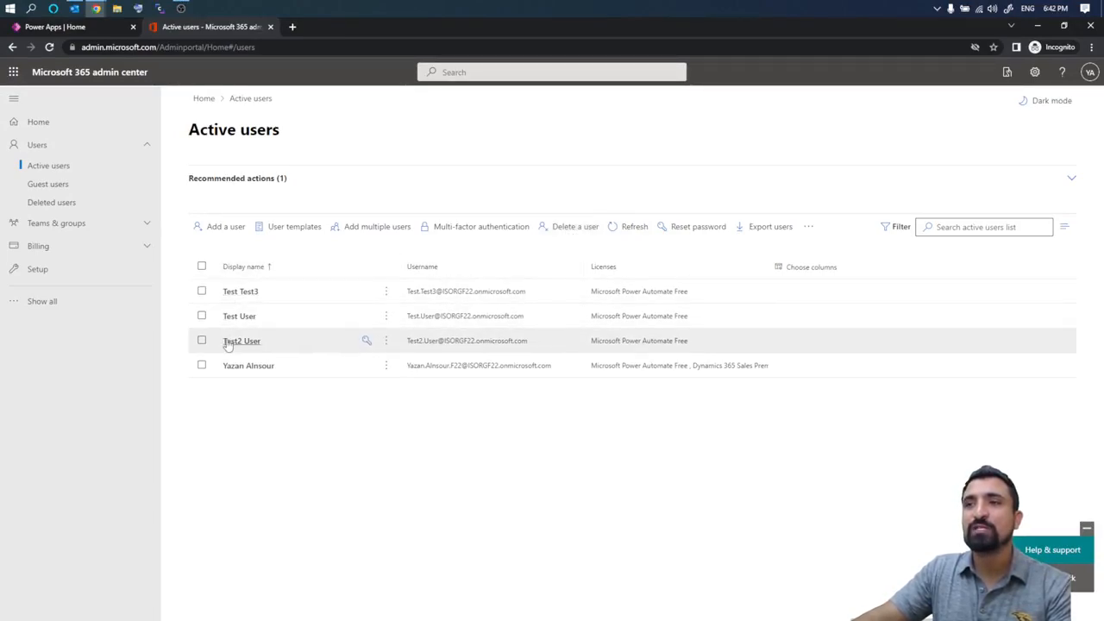
# - Select the user Test Test3 in the active users list and open its deletion options
pyautogui.click(202, 291)
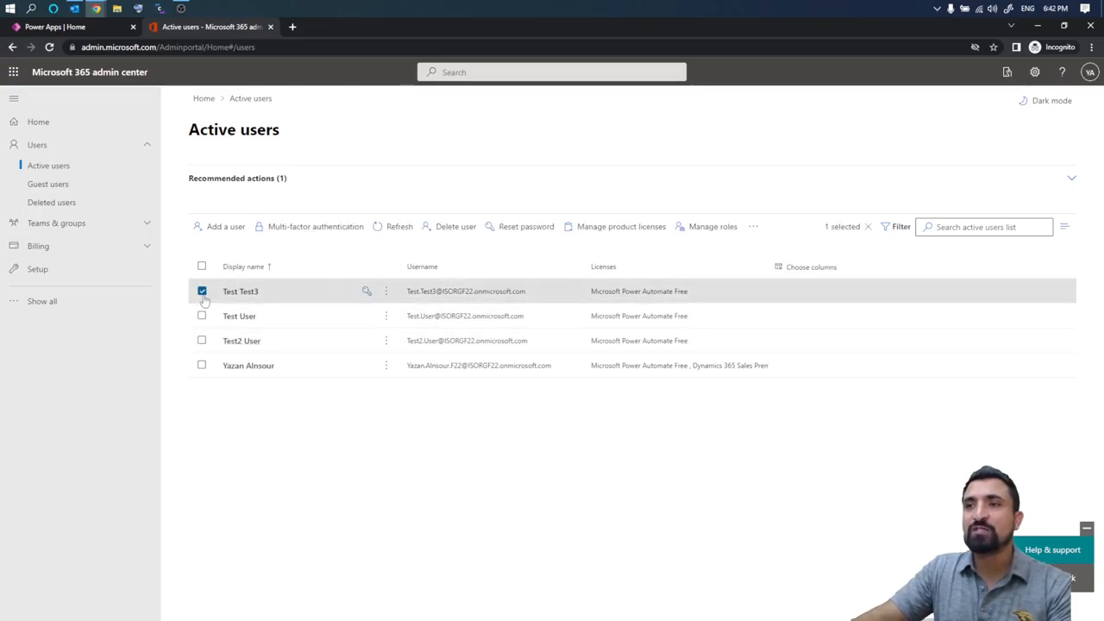
pyautogui.hotkey('ctrl', '1')
pyautogui.click(450, 233)
pyautogui.moveTo(373, 249); pyautogui.dragTo(495, 252)
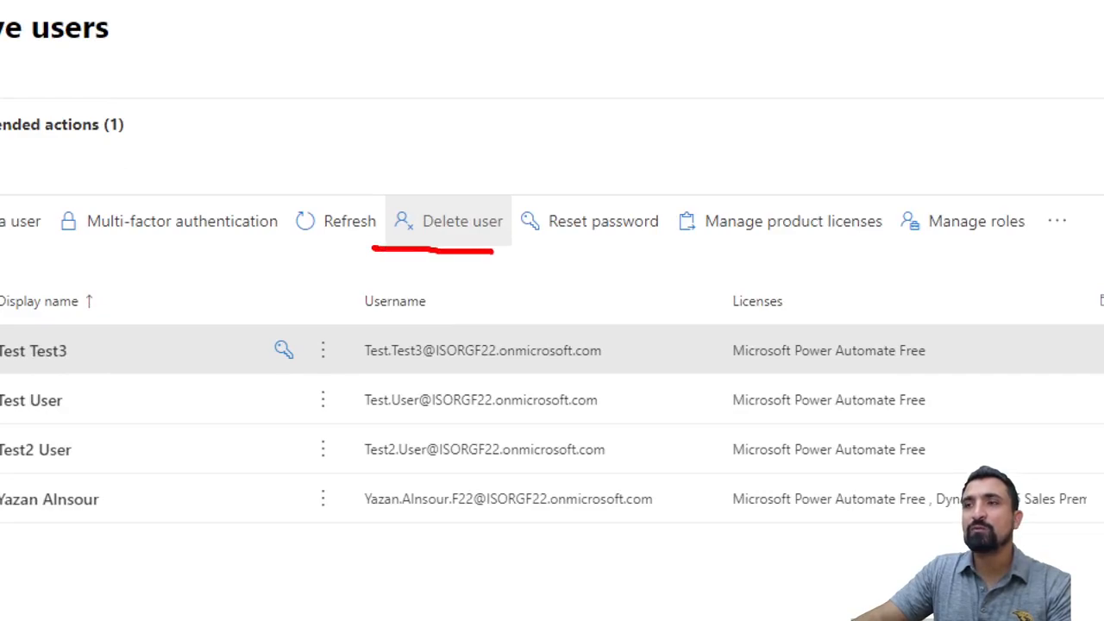
pyautogui.press('Escape')
pyautogui.click(457, 231)
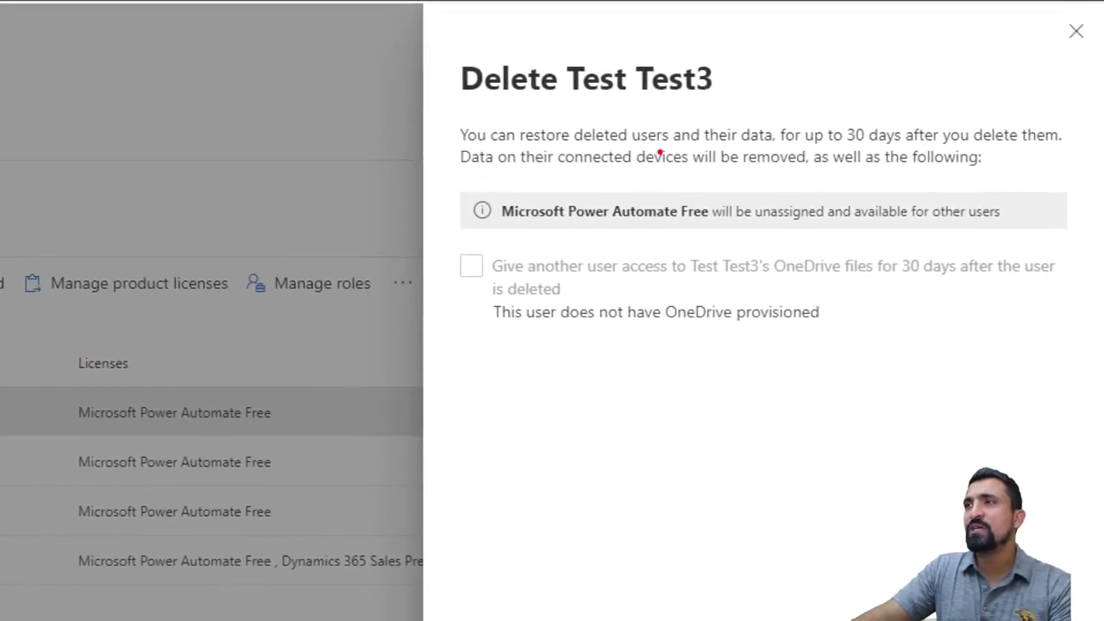
# - Review the restore period, license release and OneDrive access conditions for deleting Test Test3, and delete the user
pyautogui.moveTo(843, 149); pyautogui.dragTo(1065, 149)
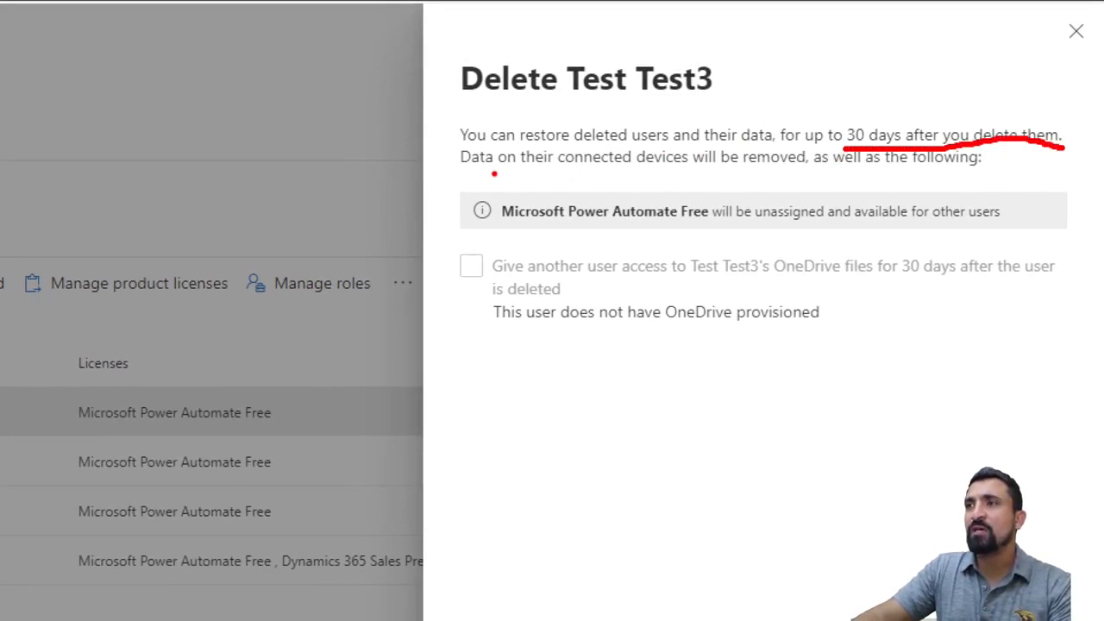
pyautogui.moveTo(498, 173); pyautogui.dragTo(793, 173)
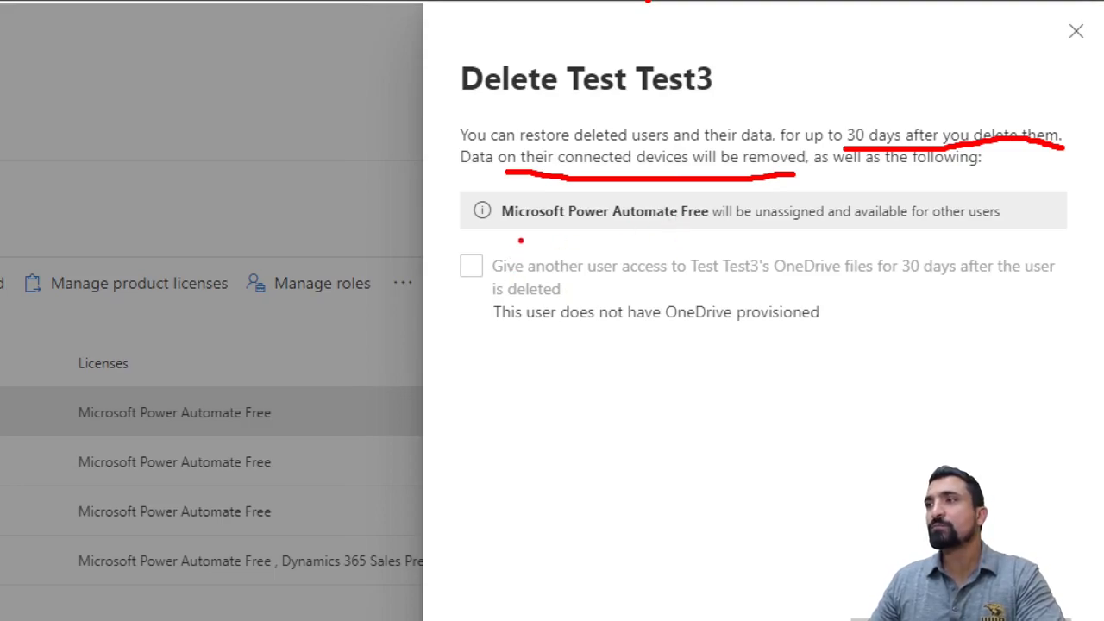
pyautogui.moveTo(497, 228); pyautogui.dragTo(695, 224)
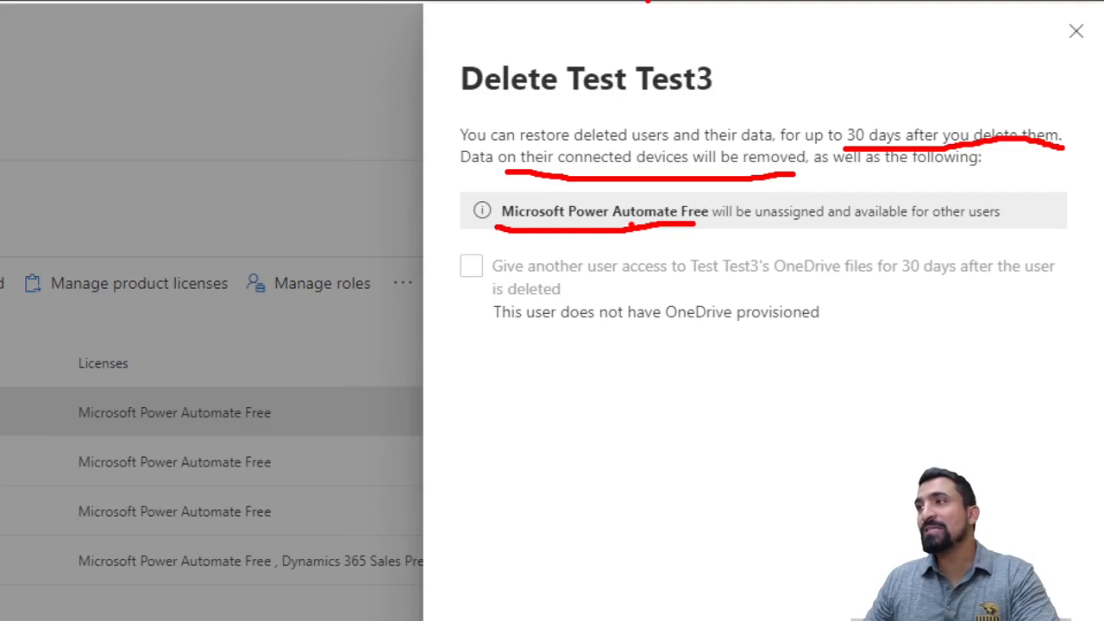
pyautogui.moveTo(732, 228); pyautogui.dragTo(959, 231)
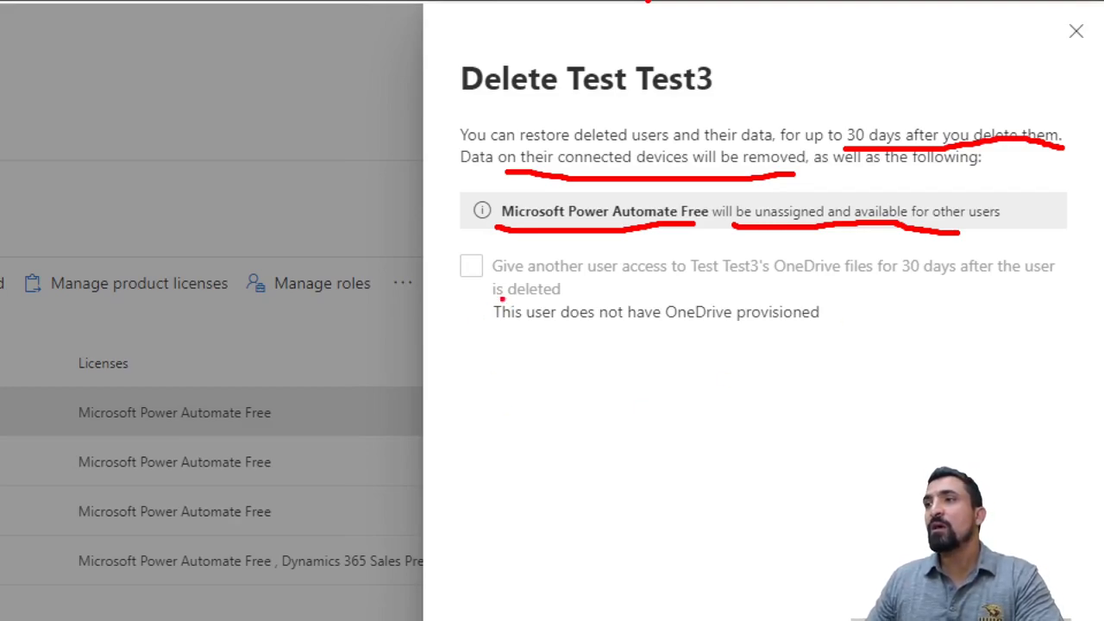
pyautogui.moveTo(492, 279); pyautogui.dragTo(1050, 278)
pyautogui.moveTo(492, 297); pyautogui.dragTo(552, 295)
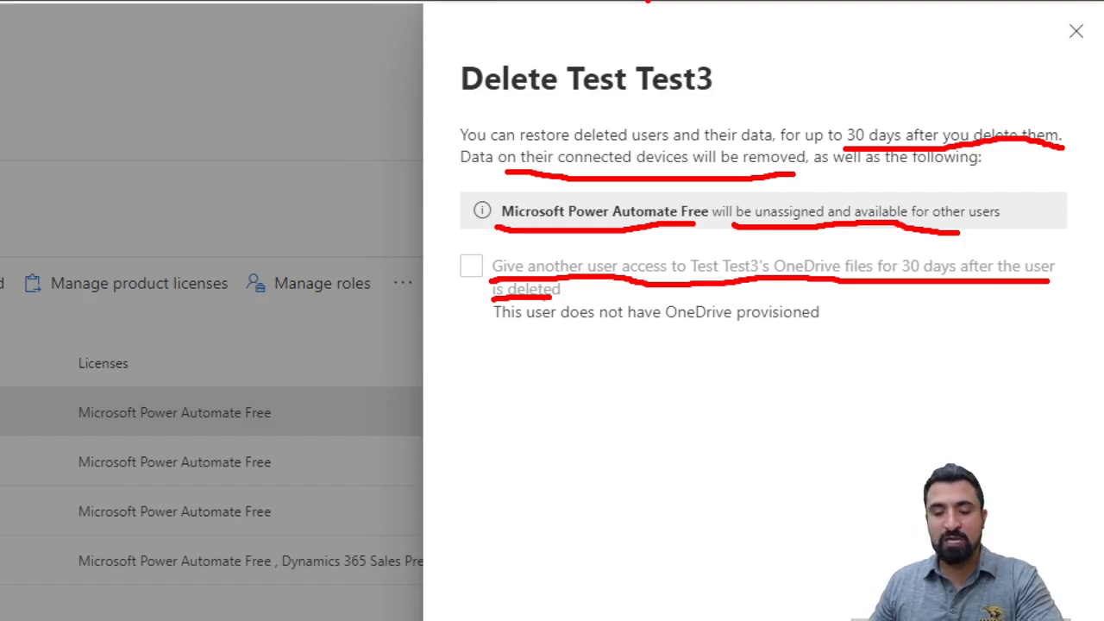
pyautogui.press('Escape')
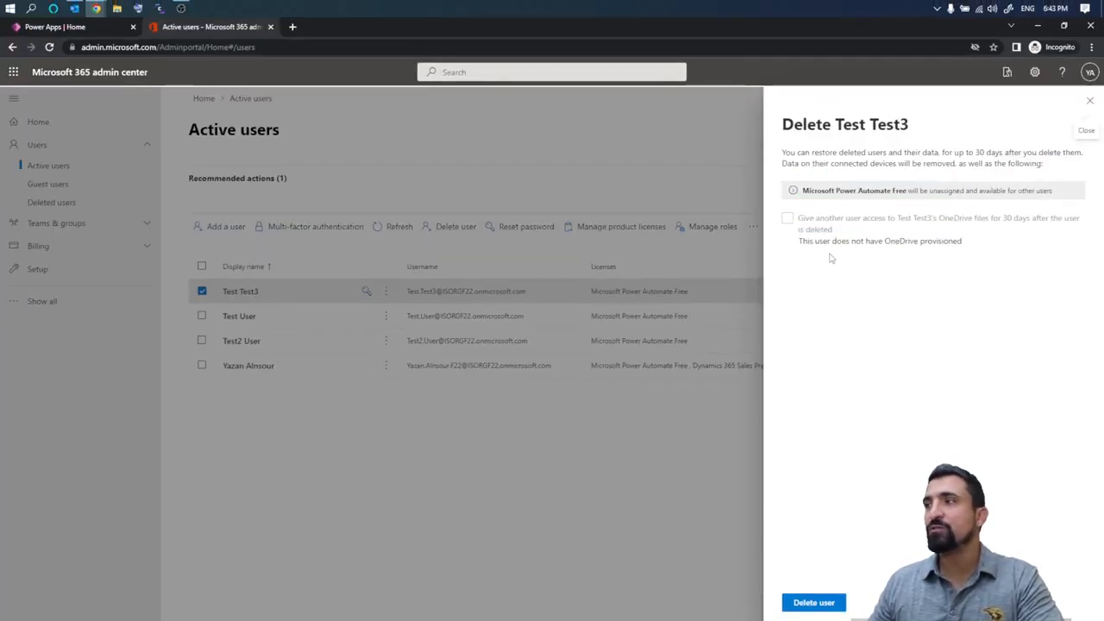
pyautogui.click(813, 603)
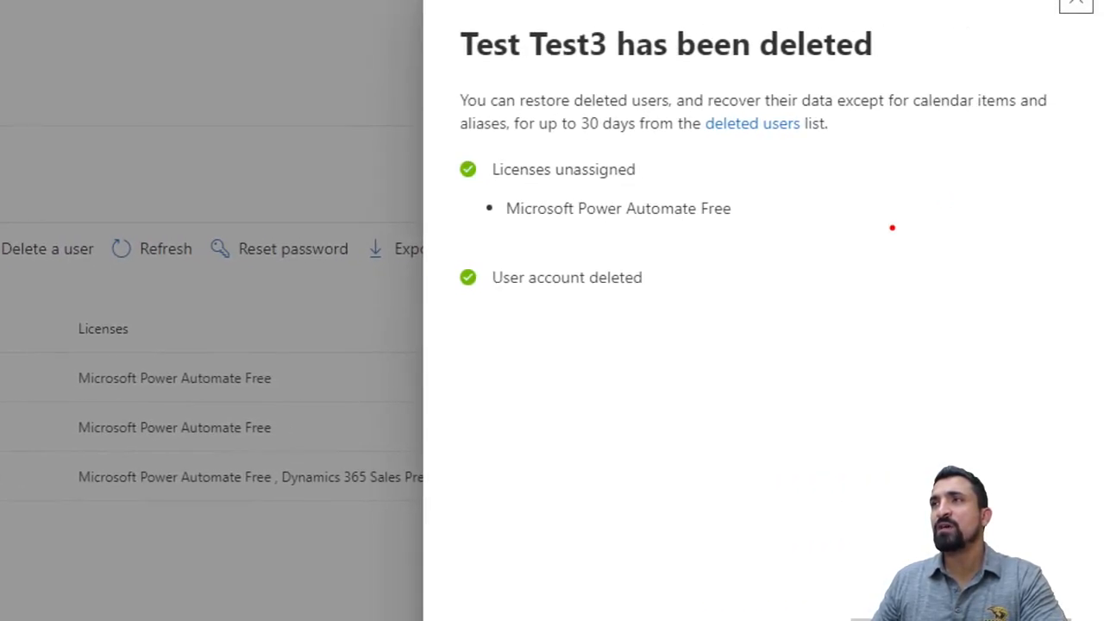
# - Check the deletion summary for Test Test3, close it, and refresh the active users list
pyautogui.moveTo(496, 67); pyautogui.dragTo(897, 64)
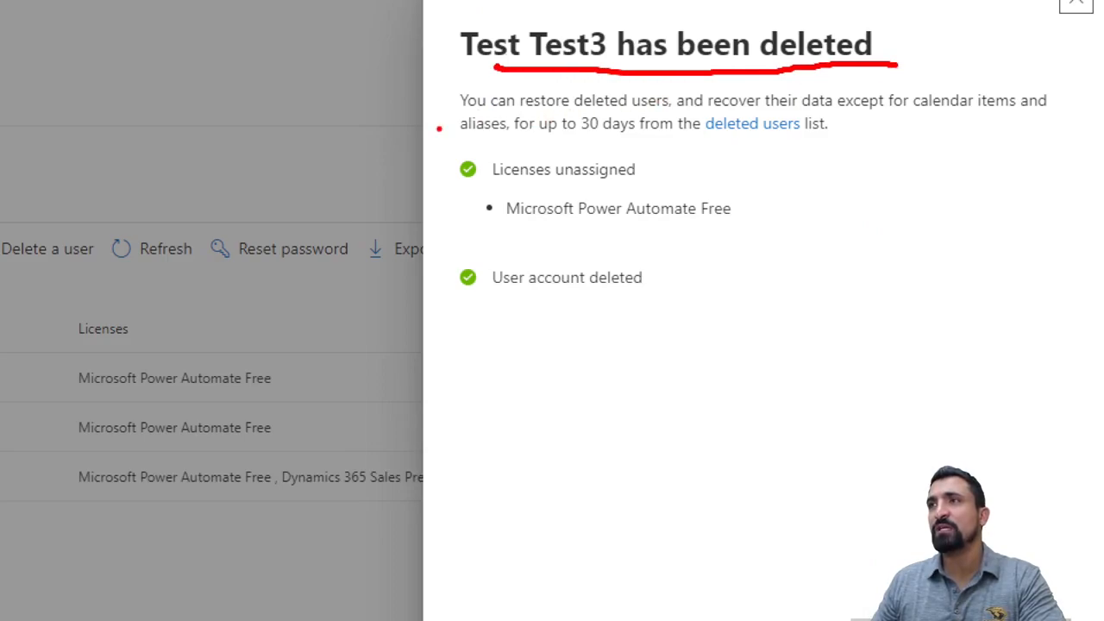
pyautogui.moveTo(427, 111)
pyautogui.mouseDown()
pyautogui.moveTo(454, 92)
pyautogui.moveTo(436, 328)
pyautogui.moveTo(461, 369)
pyautogui.mouseUp()
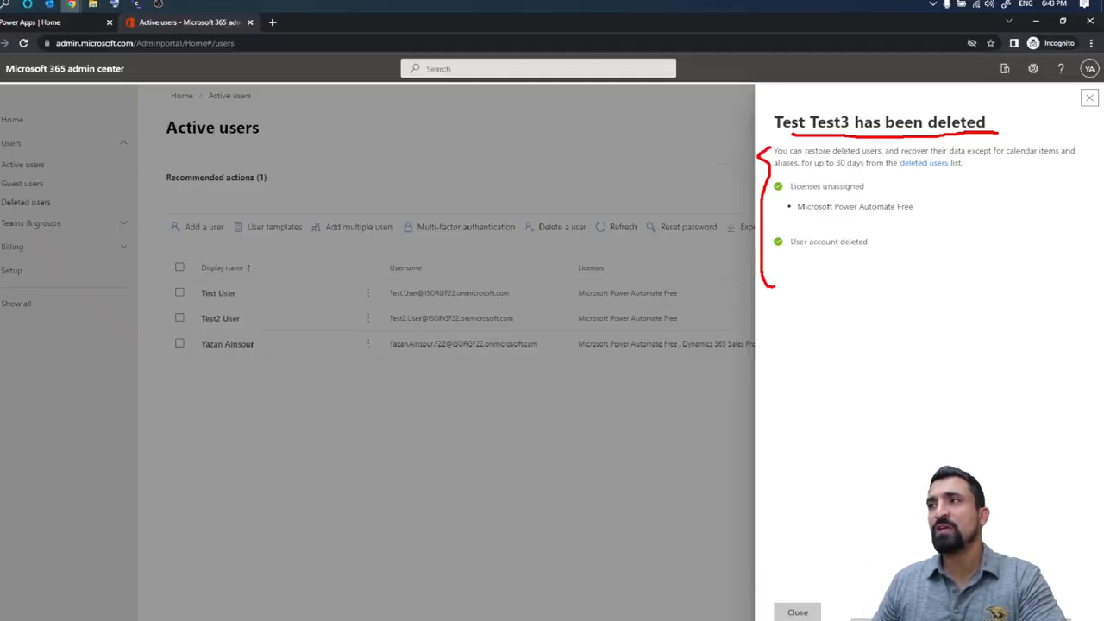
pyautogui.click(802, 602)
pyautogui.click(629, 226)
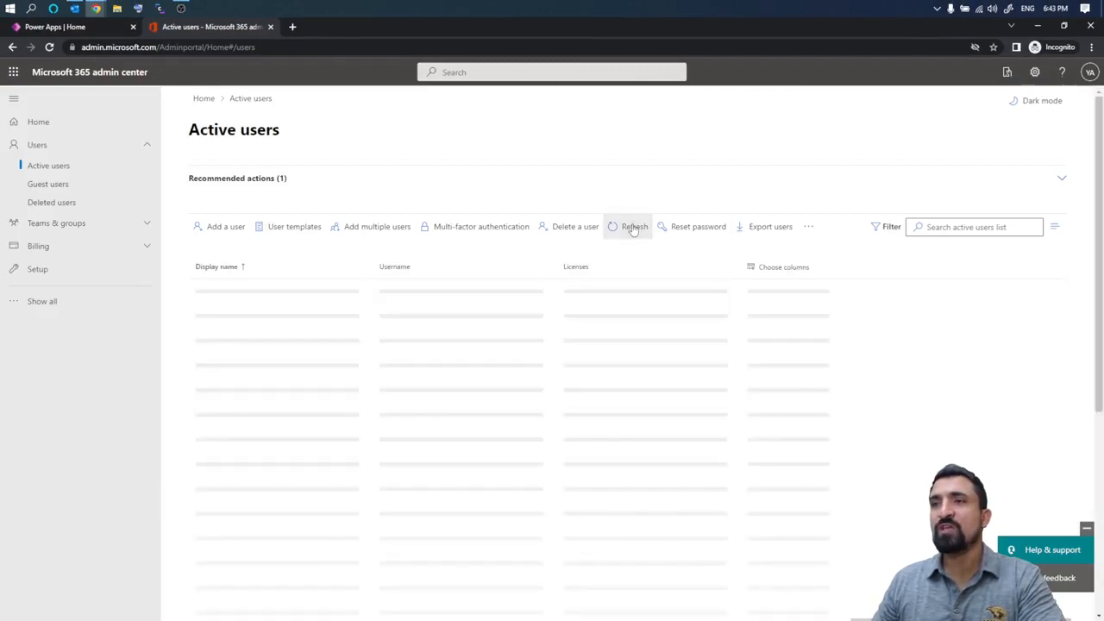
pyautogui.click(615, 227)
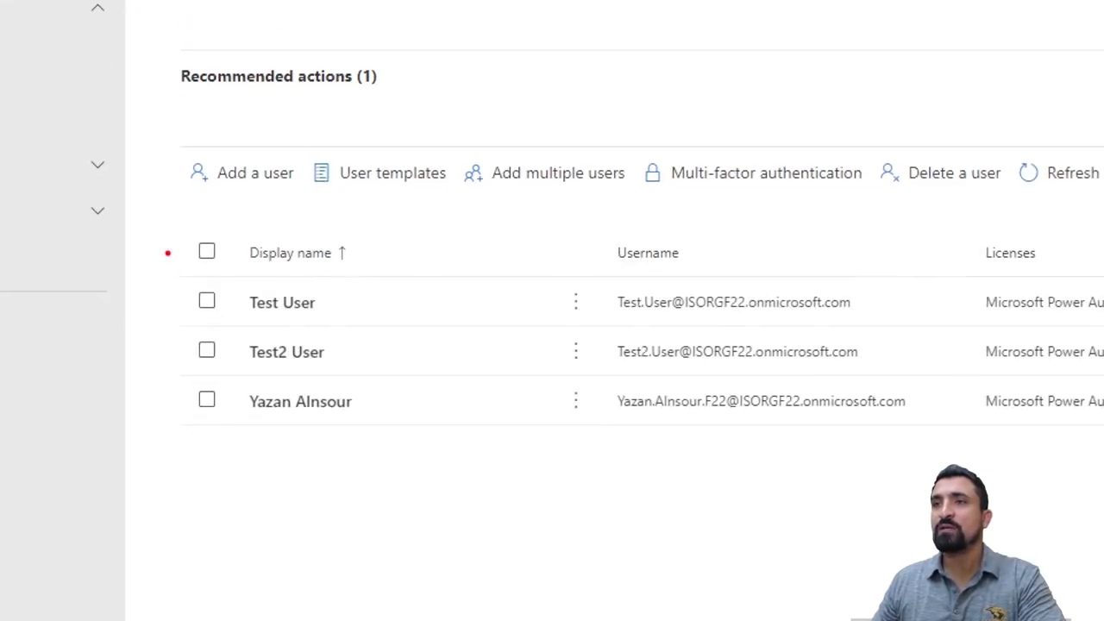
pyautogui.moveTo(184, 222)
pyautogui.mouseDown()
pyautogui.moveTo(136, 259)
pyautogui.moveTo(135, 460)
pyautogui.moveTo(192, 526)
pyautogui.mouseUp()
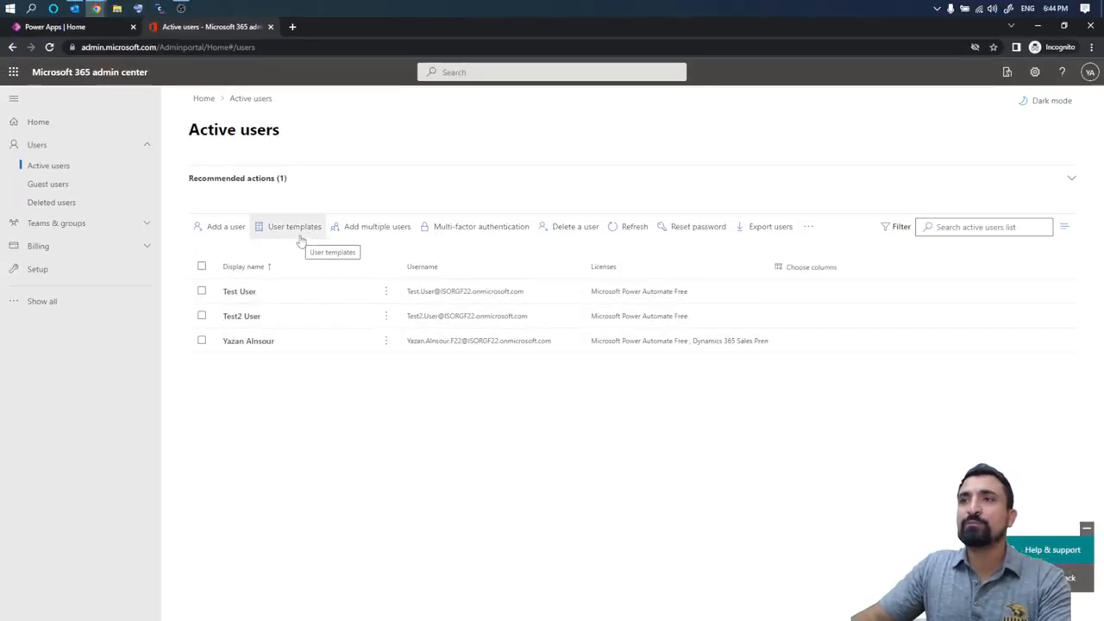
# - Examine the form for adding multiple users, including its CSV upload option and user limit, and cancel it without adding anyone
pyautogui.click(366, 231)
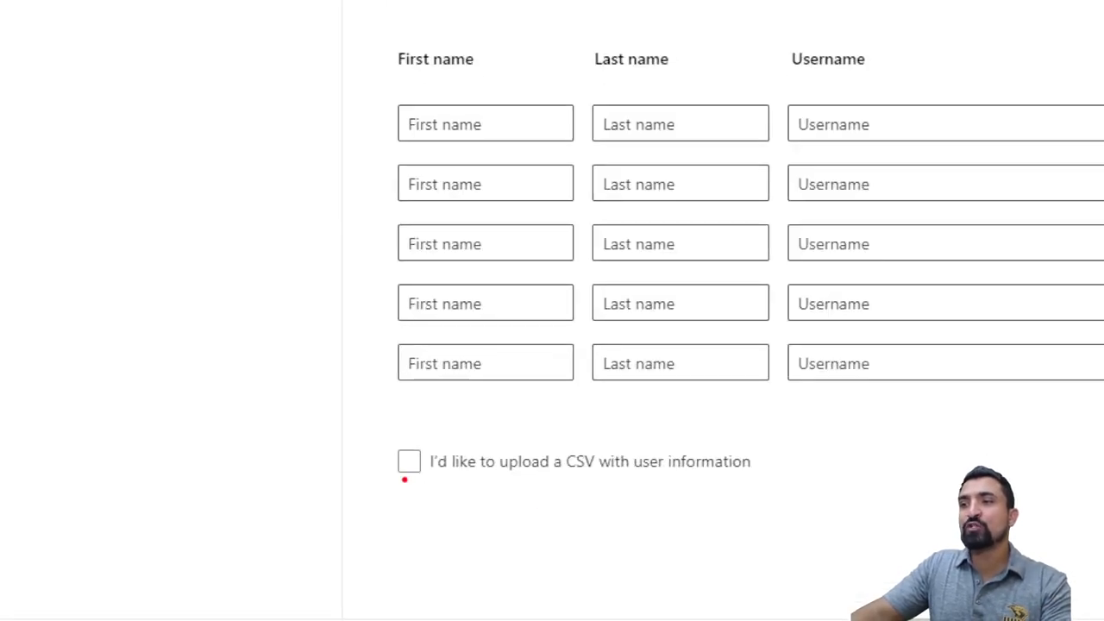
pyautogui.moveTo(508, 512)
pyautogui.mouseDown()
pyautogui.moveTo(574, 515)
pyautogui.moveTo(778, 483)
pyautogui.mouseUp()
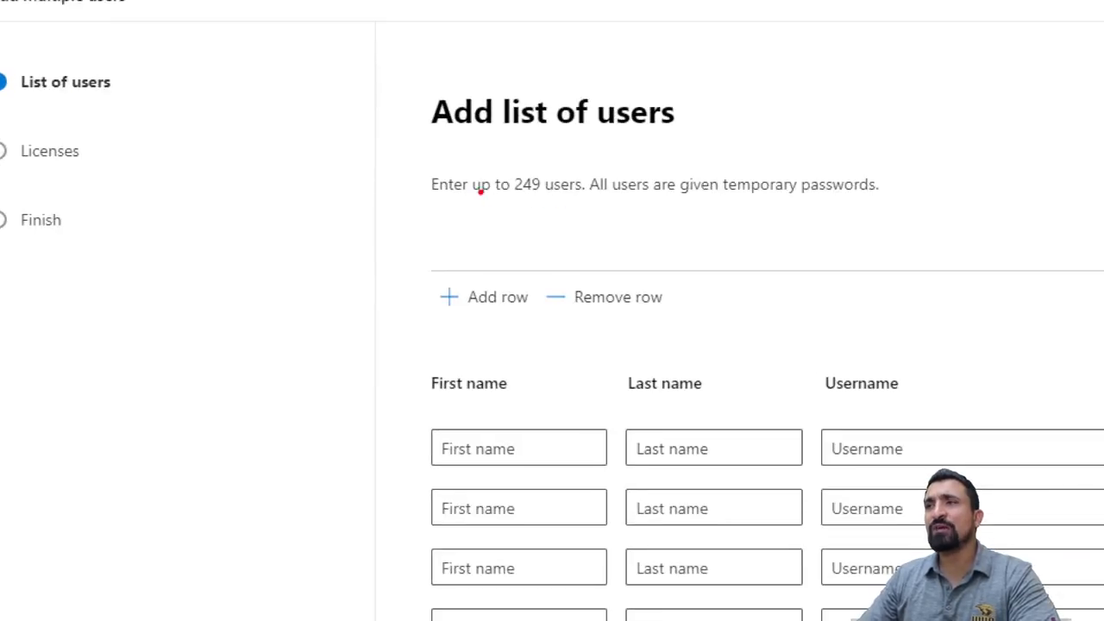
pyautogui.moveTo(522, 202); pyautogui.dragTo(554, 208)
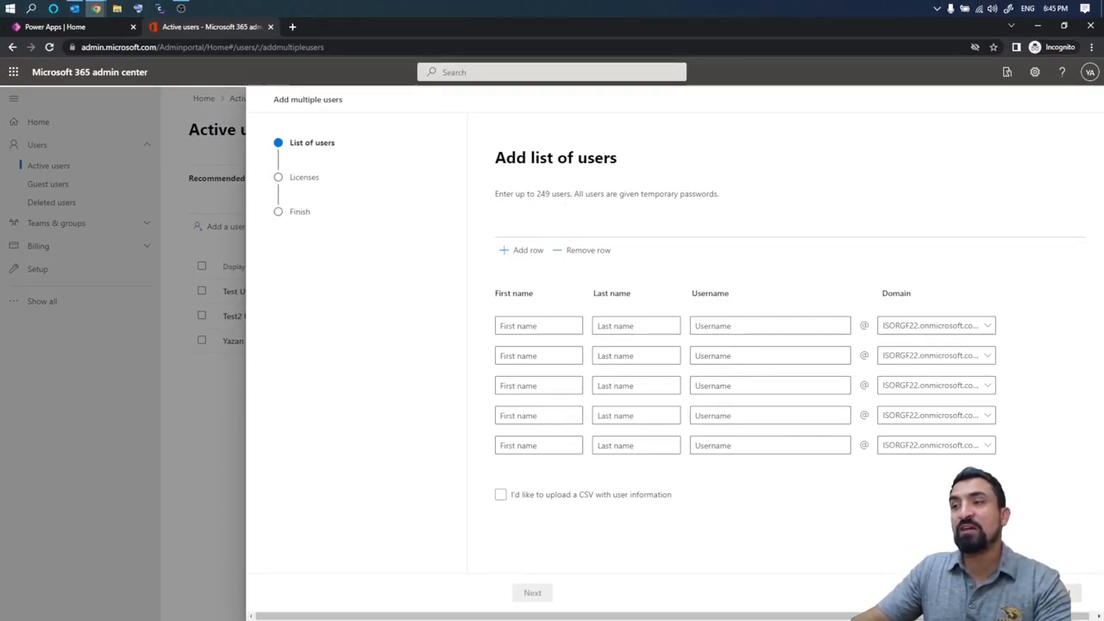
pyautogui.click(1061, 592)
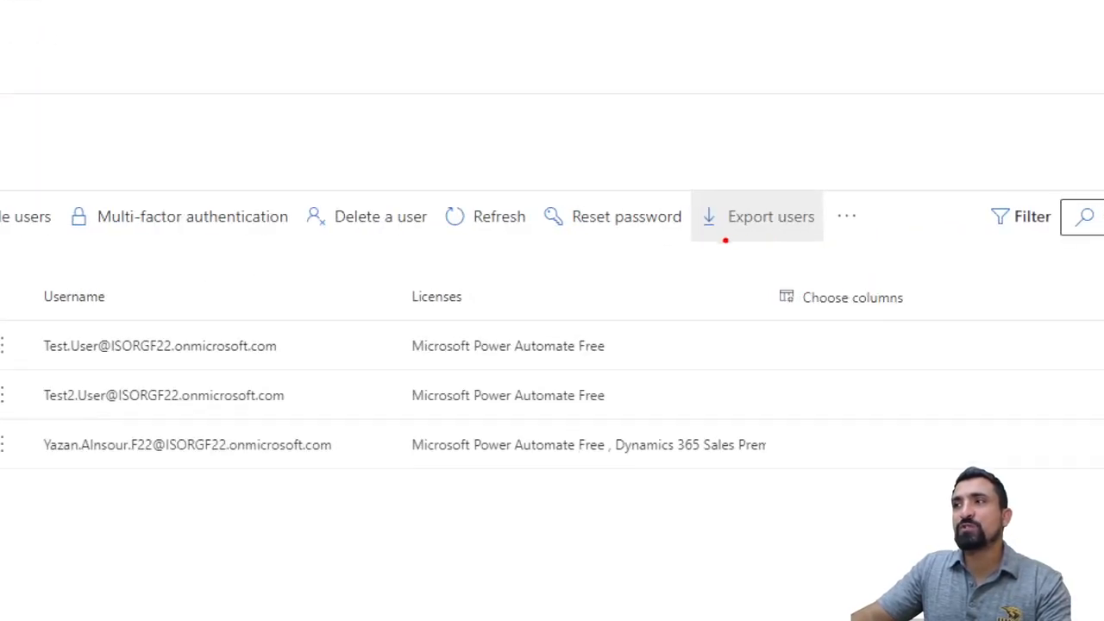
# - View the export option for active users and dismiss its confirmation without exporting
pyautogui.moveTo(705, 247); pyautogui.dragTo(813, 257)
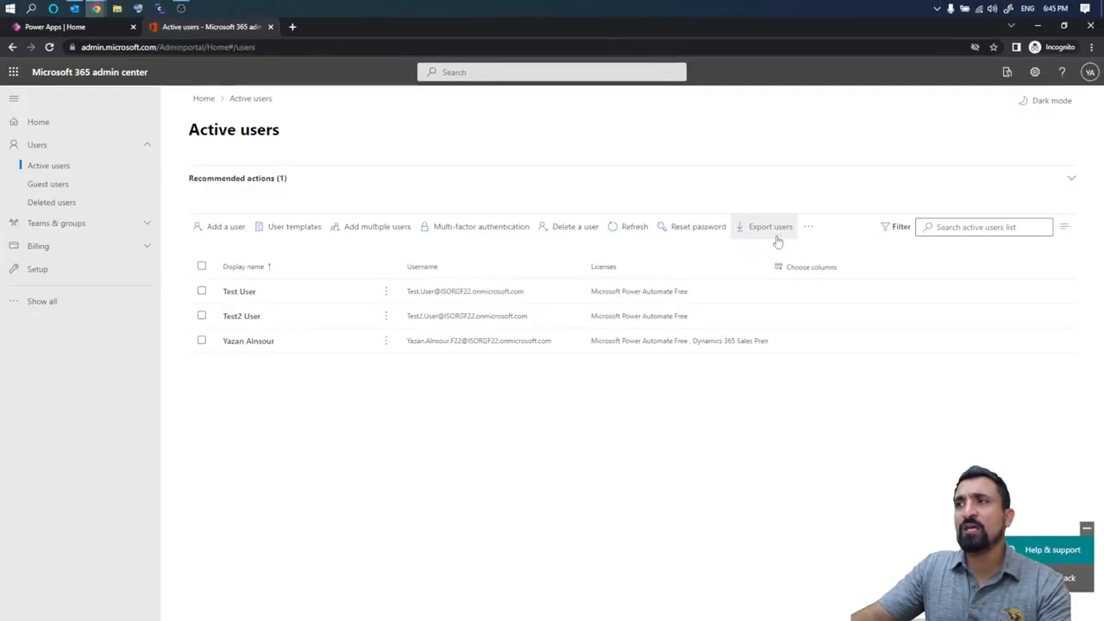
pyautogui.click(770, 227)
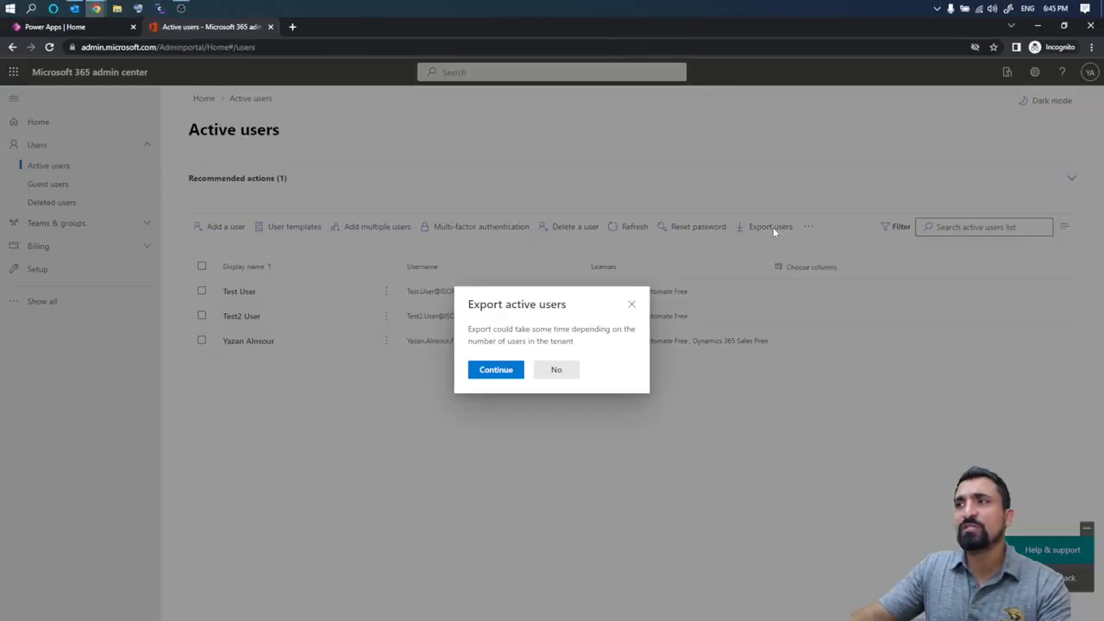
pyautogui.click(634, 305)
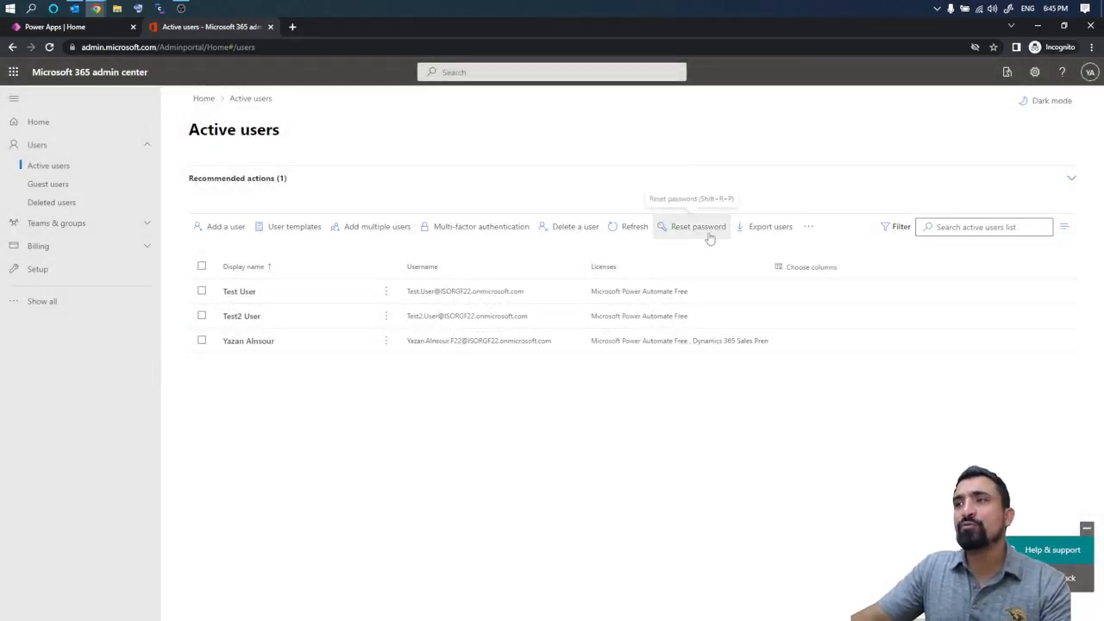
# - Select all users in the active users list and examine the password reset and multi-factor authentication options
pyautogui.click(201, 267)
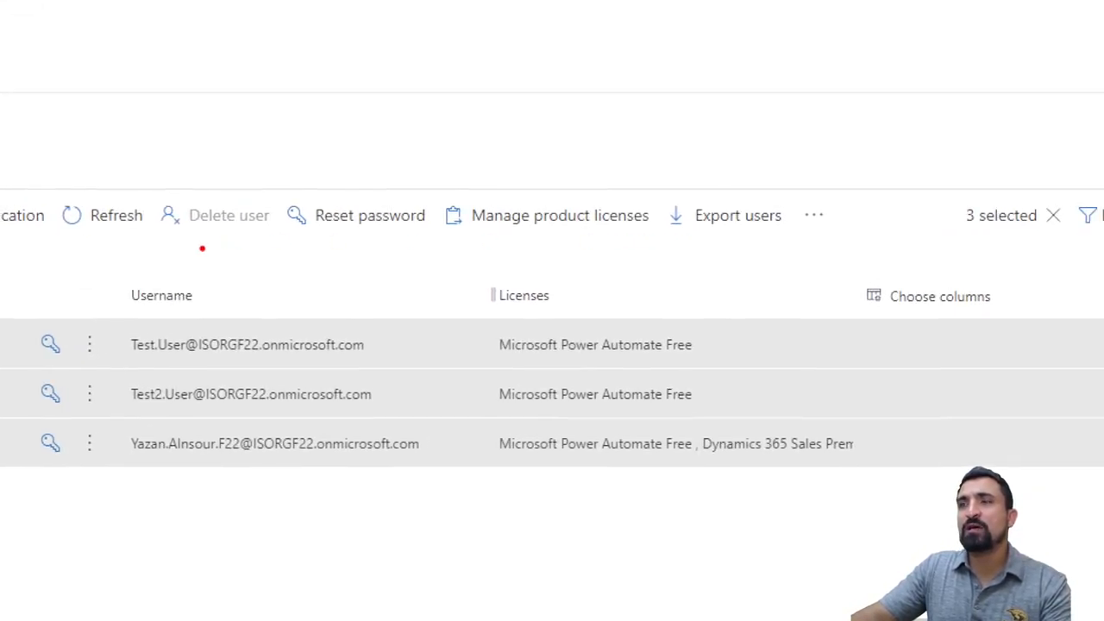
pyautogui.moveTo(286, 245); pyautogui.dragTo(437, 245)
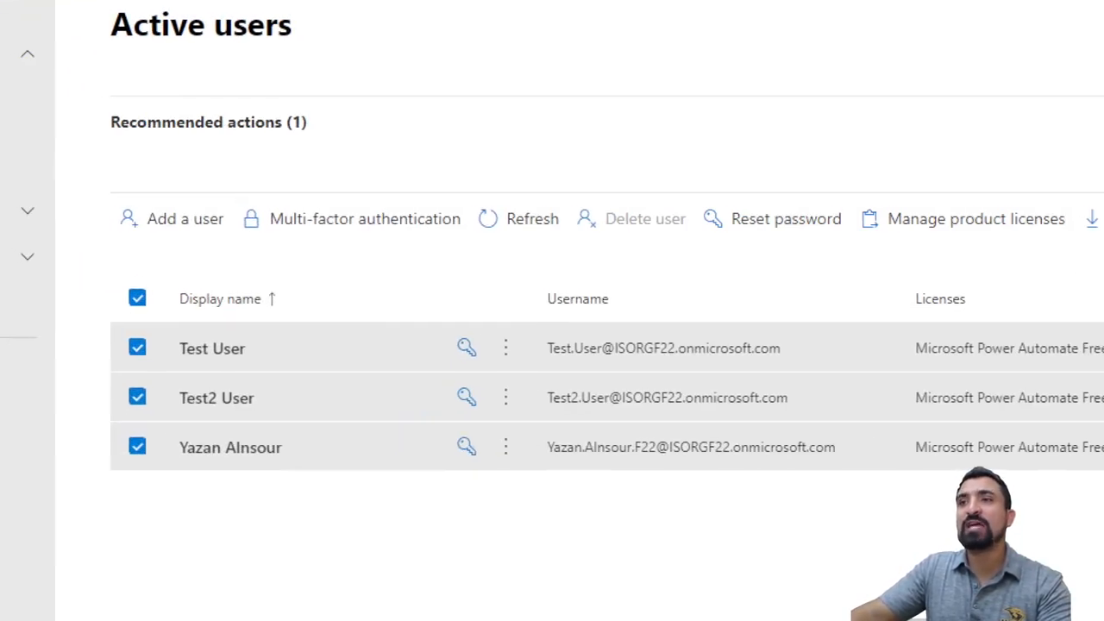
pyautogui.moveTo(247, 240); pyautogui.dragTo(450, 253)
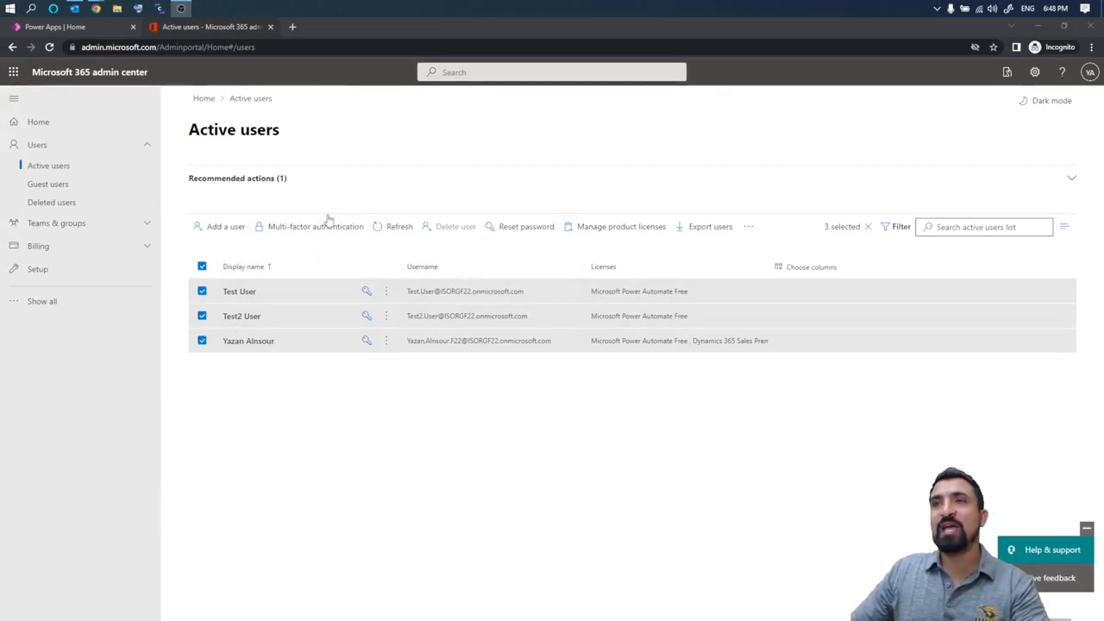
# - Switch to Power Apps, open the most recently created solution, and view the security options for adding existing objects
pyautogui.click(100, 26)
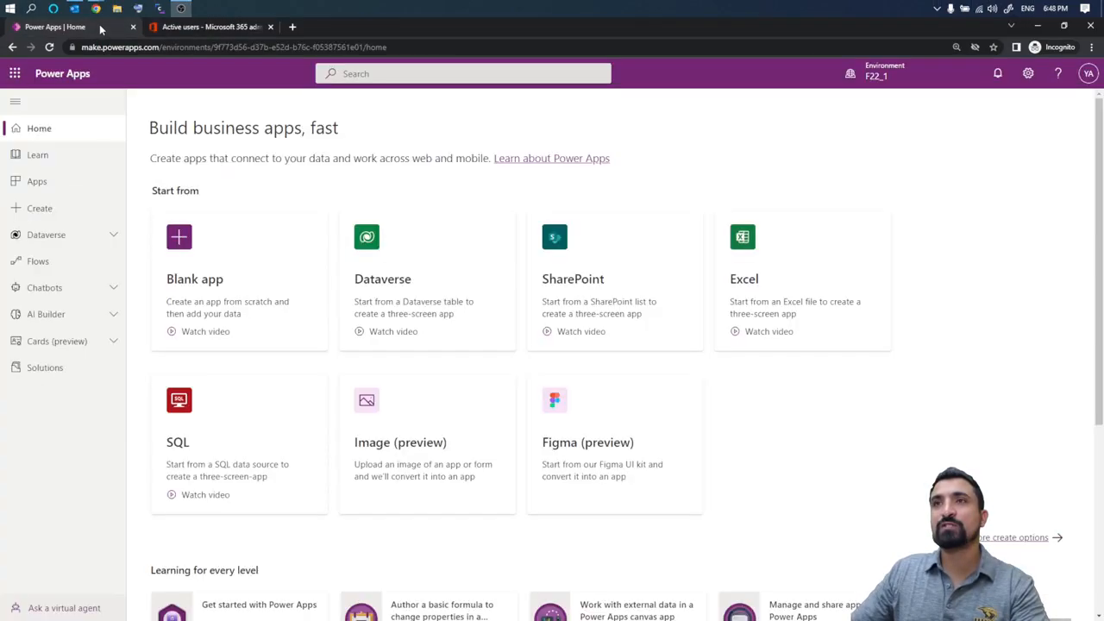
pyautogui.click(49, 377)
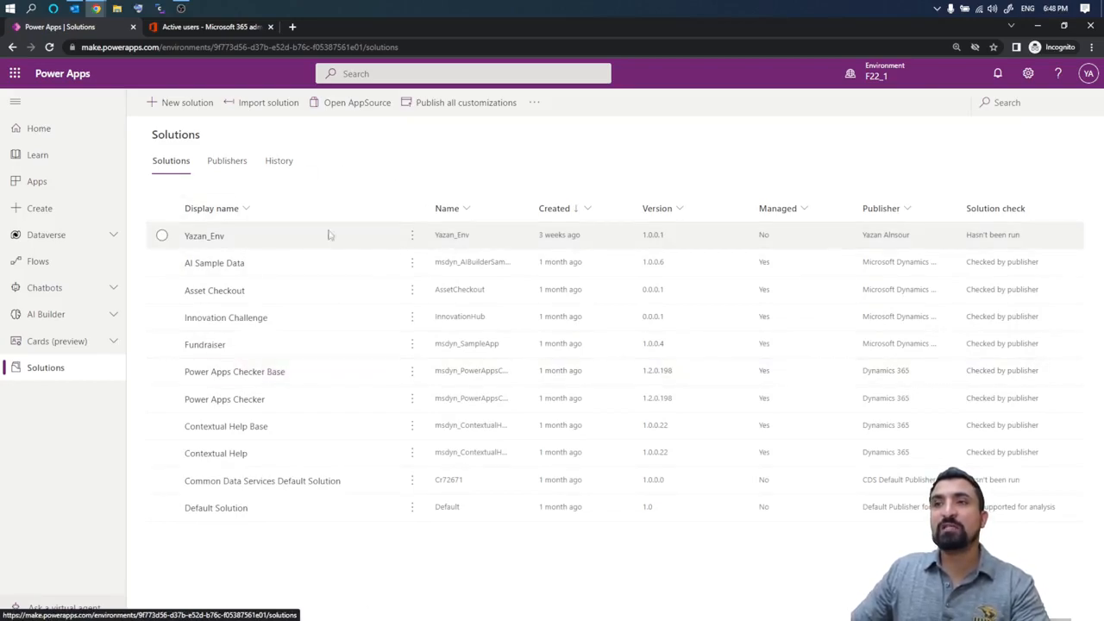
pyautogui.click(204, 237)
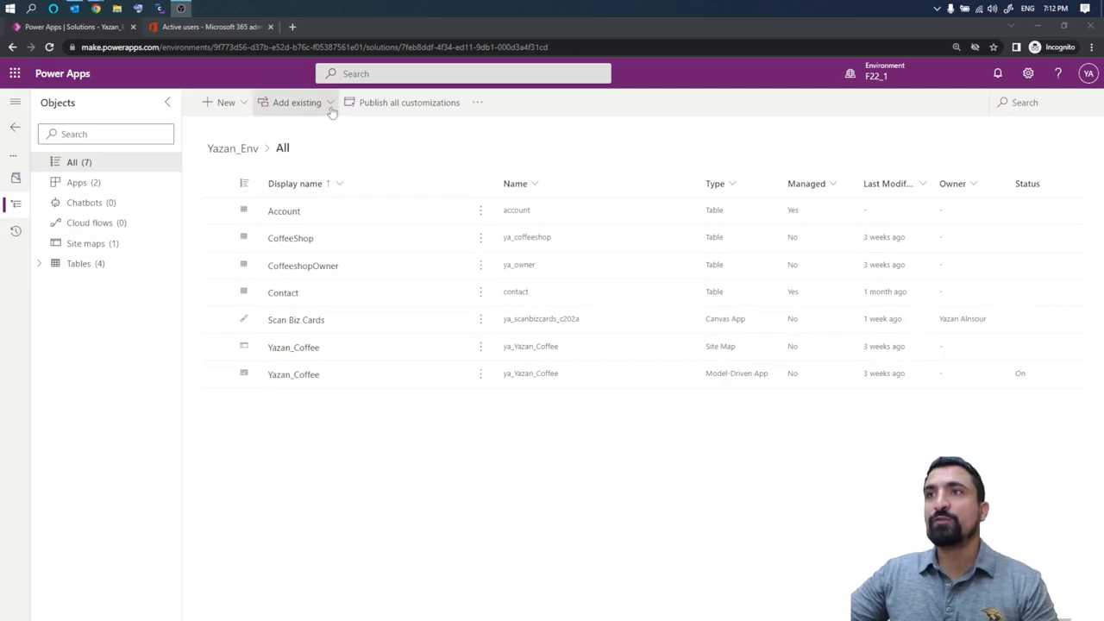
pyautogui.click(330, 105)
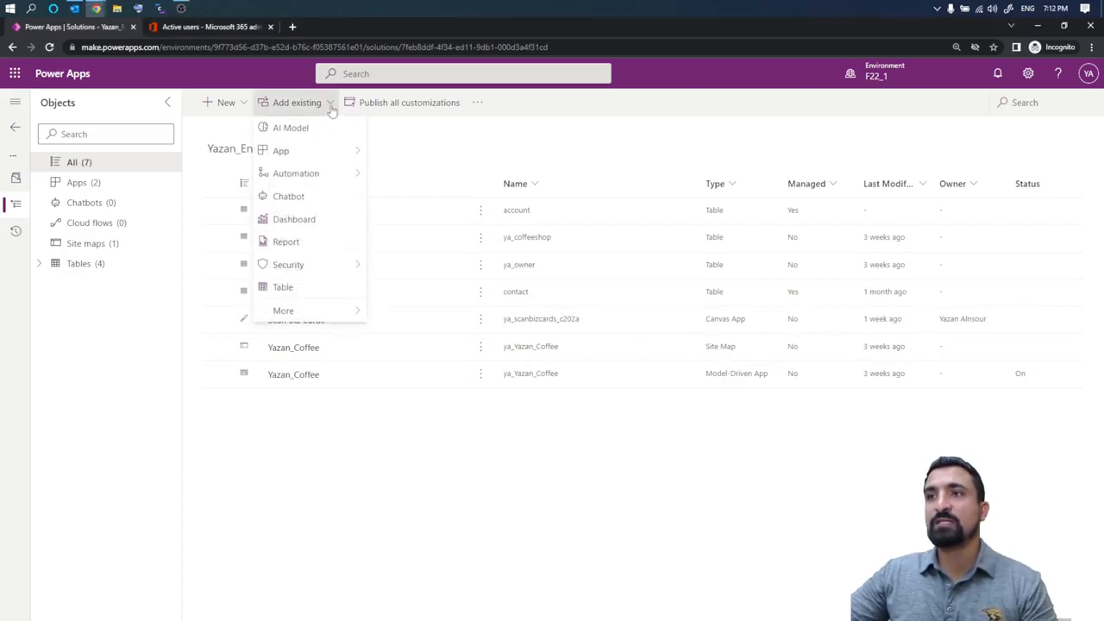
pyautogui.moveTo(328, 275)
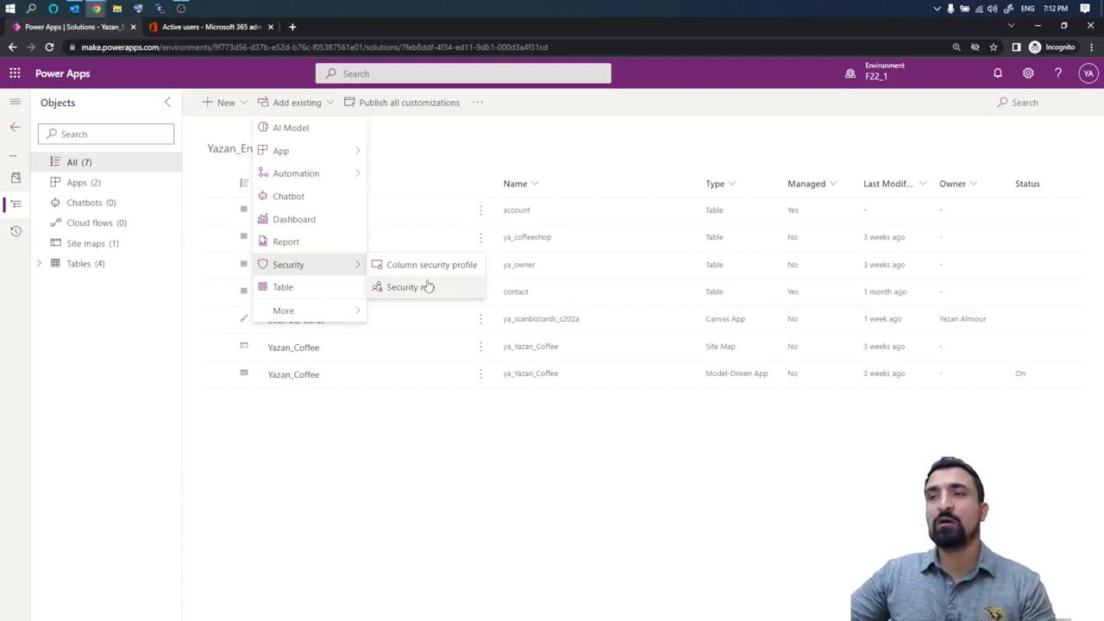
# - Open the Power Platform admin center at admin.powerplatform.microsoft.com in a new tab, and return to the Microsoft 365 active users page
pyautogui.click(291, 27)
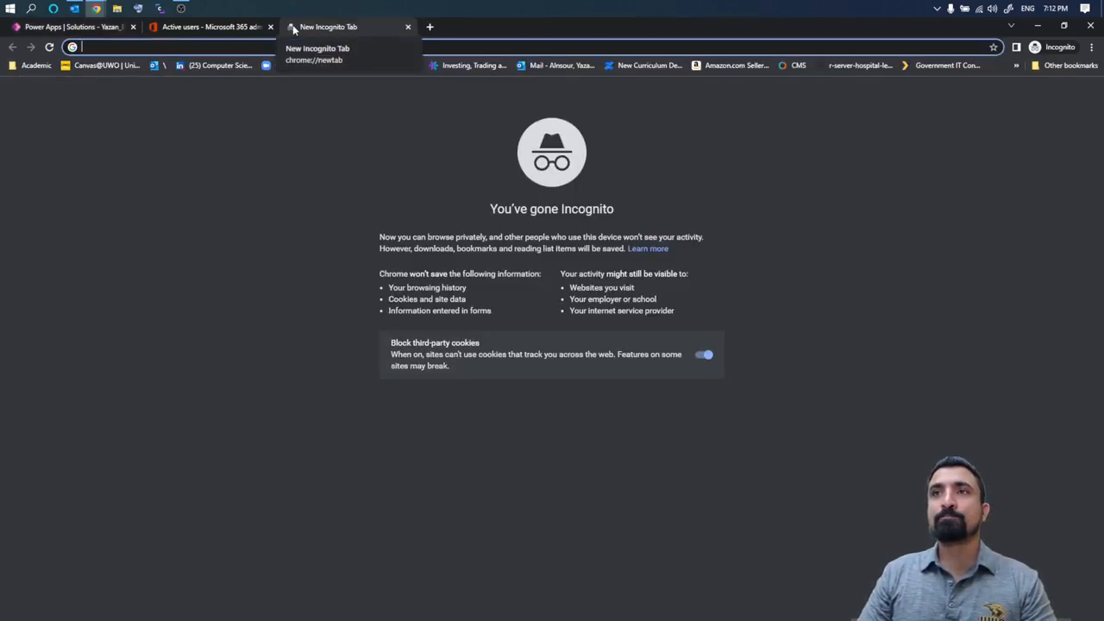
pyautogui.write('adm')
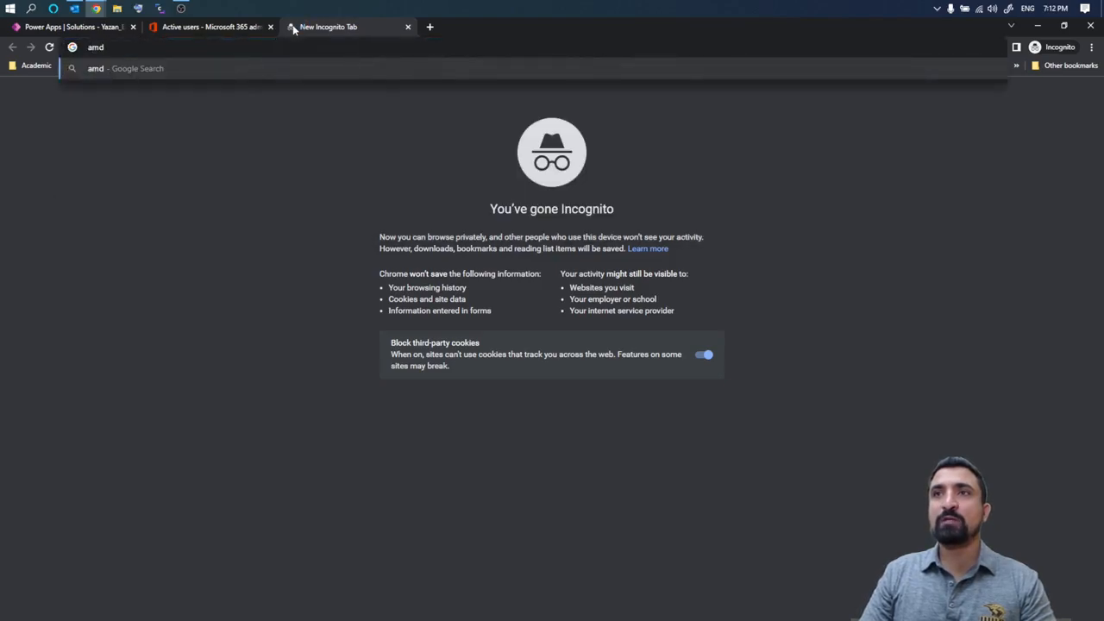
pyautogui.write('in')
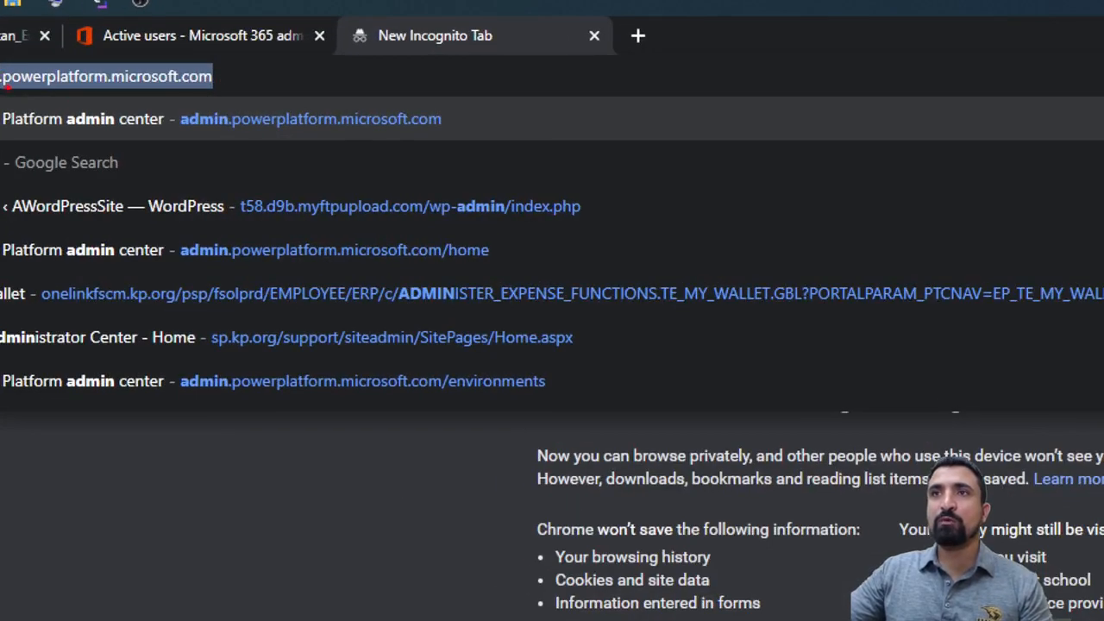
pyautogui.moveTo(7, 86)
pyautogui.mouseDown()
pyautogui.moveTo(90, 96)
pyautogui.moveTo(227, 83)
pyautogui.mouseUp()
pyautogui.press('Escape')
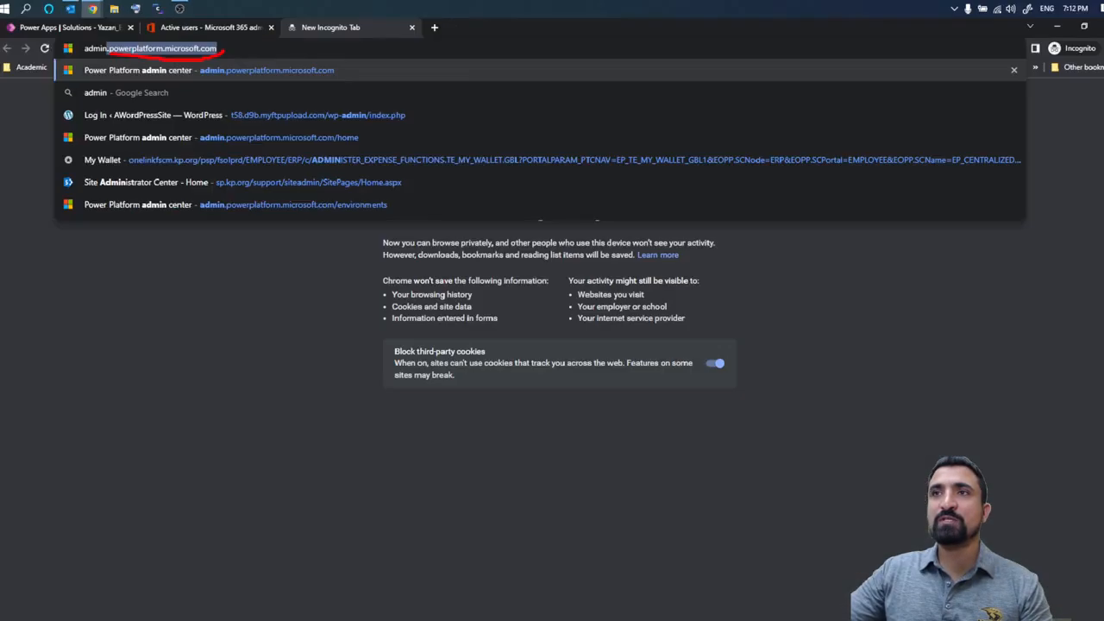
pyautogui.hotkey('ctrl', '1')
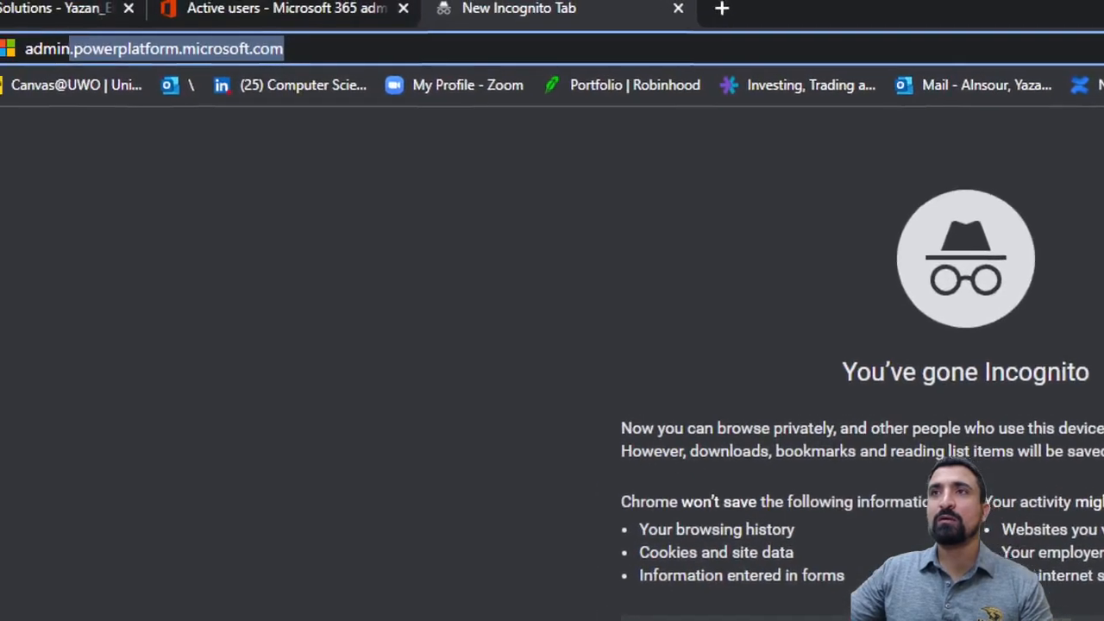
pyautogui.moveTo(90, 61)
pyautogui.mouseDown()
pyautogui.moveTo(284, 71)
pyautogui.moveTo(354, 59)
pyautogui.mouseUp()
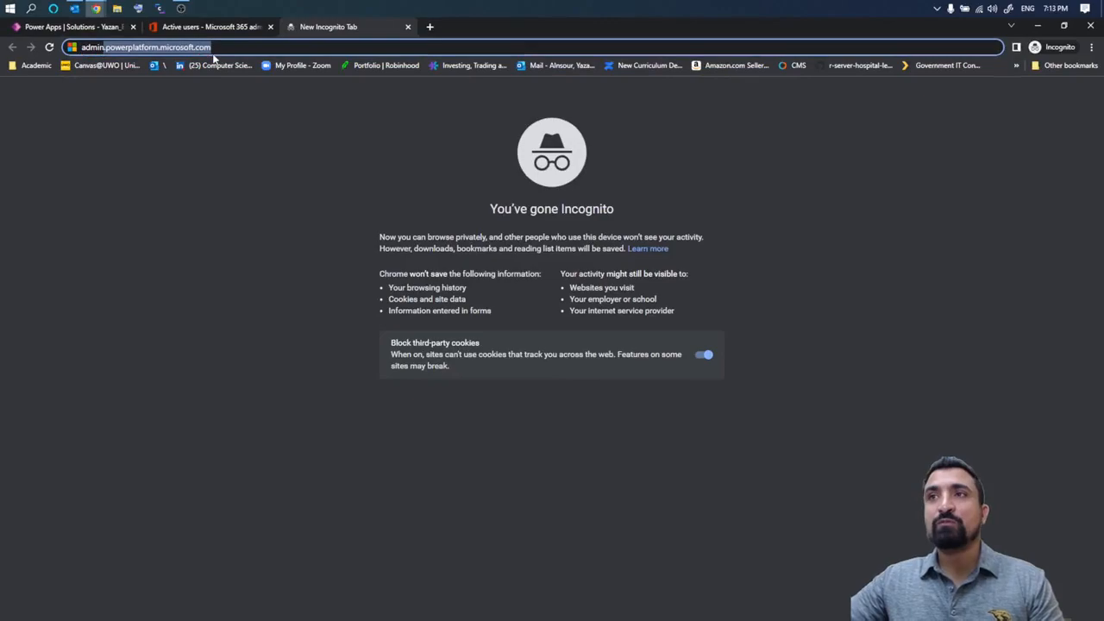
pyautogui.press('Return')
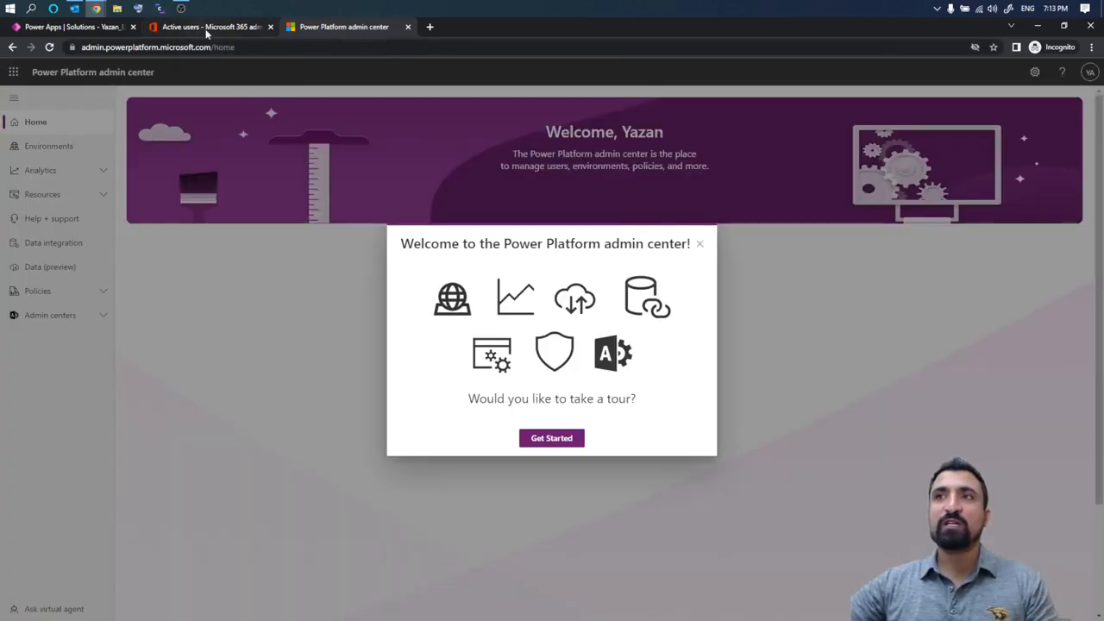
pyautogui.click(206, 26)
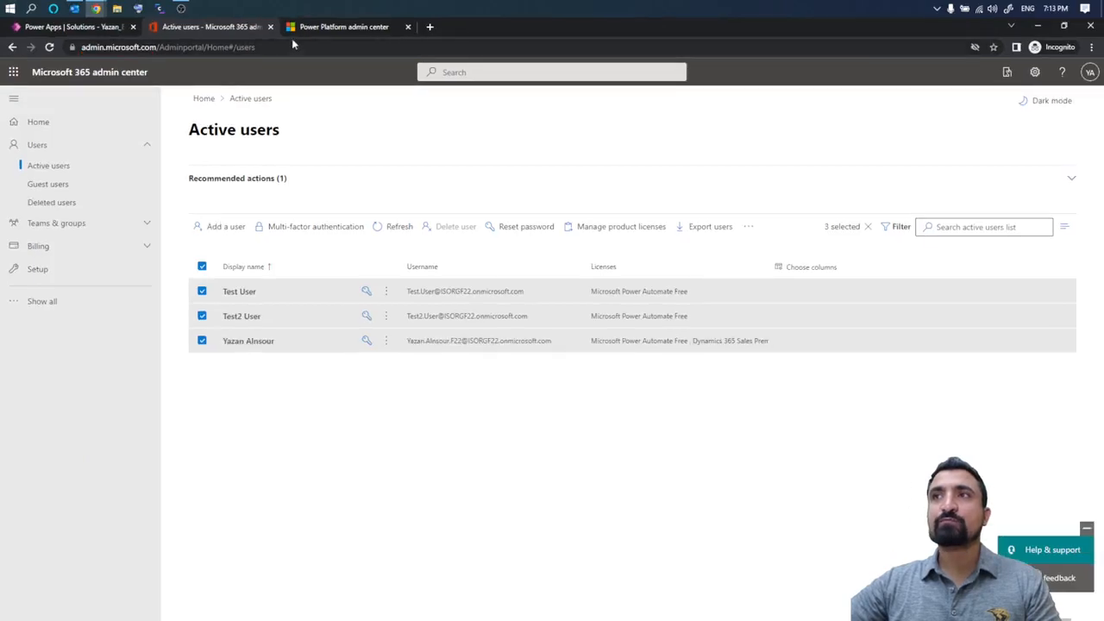
# - Switch to the Power Platform admin center, dismiss its welcome tour, and open the list of environments
pyautogui.click(556, 11)
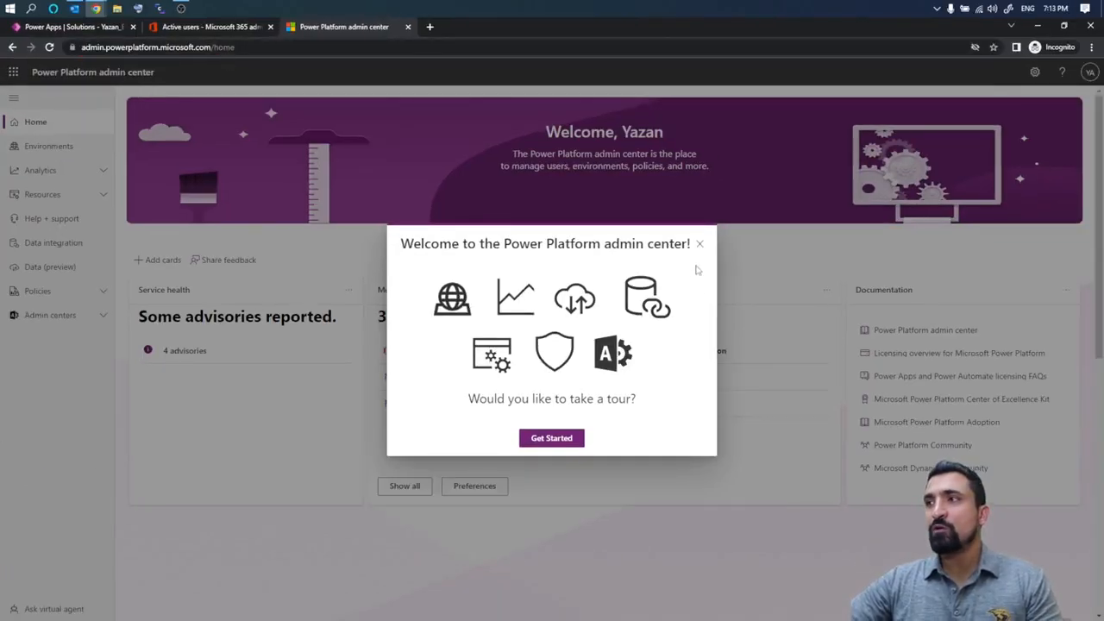
pyautogui.click(699, 244)
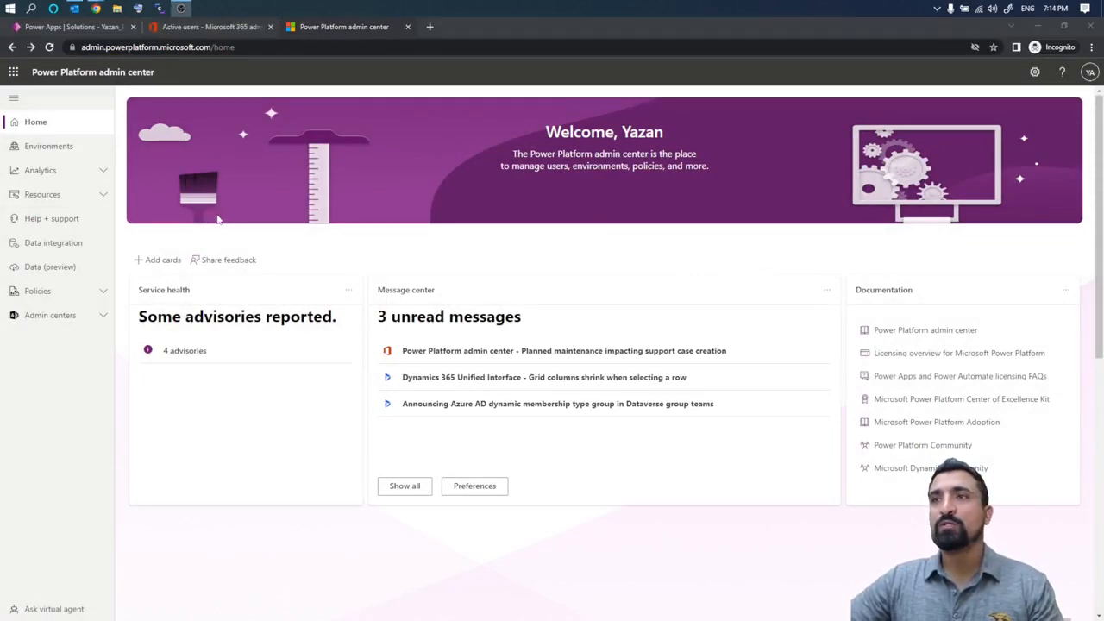
pyautogui.click(59, 147)
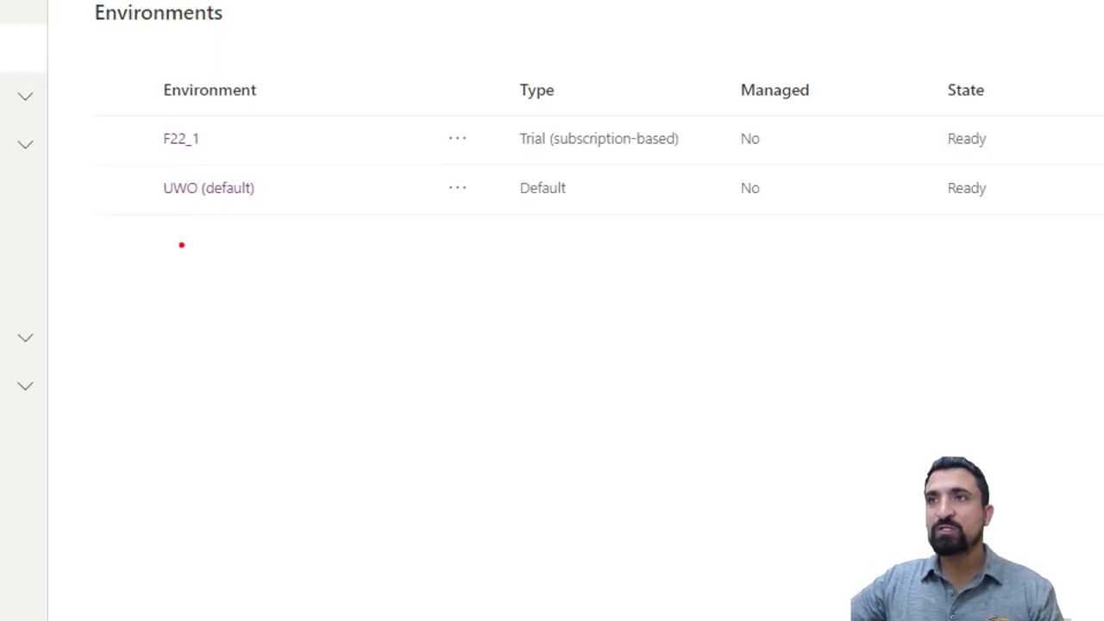
pyautogui.moveTo(151, 94)
pyautogui.mouseDown()
pyautogui.moveTo(106, 153)
pyautogui.moveTo(184, 164)
pyautogui.moveTo(98, 157)
pyautogui.moveTo(155, 81)
pyautogui.moveTo(102, 103)
pyautogui.moveTo(90, 159)
pyautogui.mouseUp()
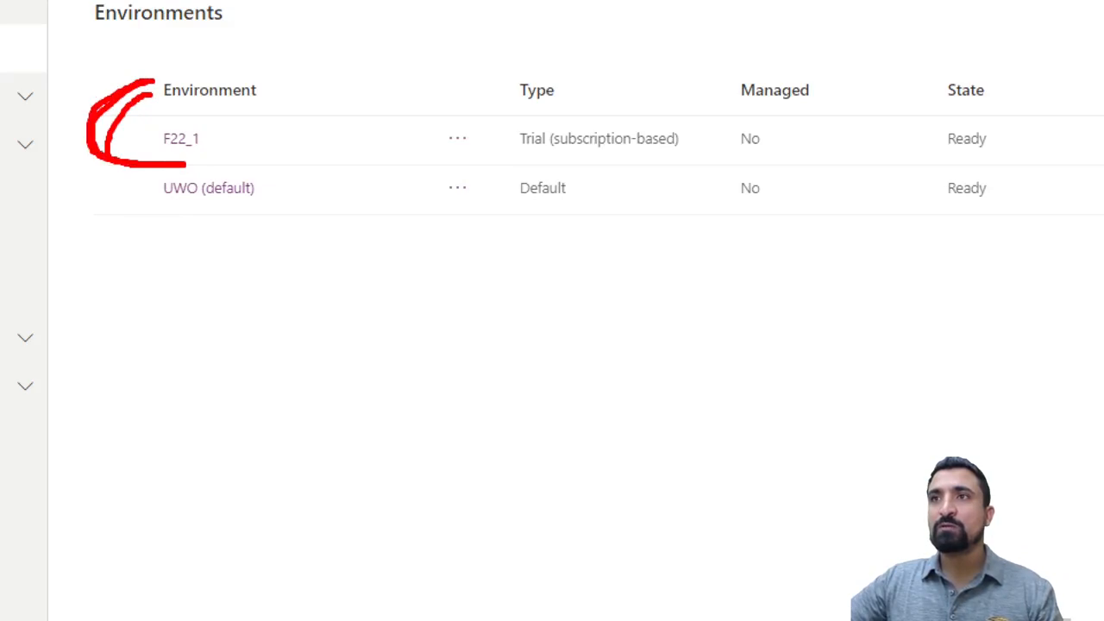
pyautogui.moveTo(129, 275); pyautogui.dragTo(340, 273)
pyautogui.press('Escape')
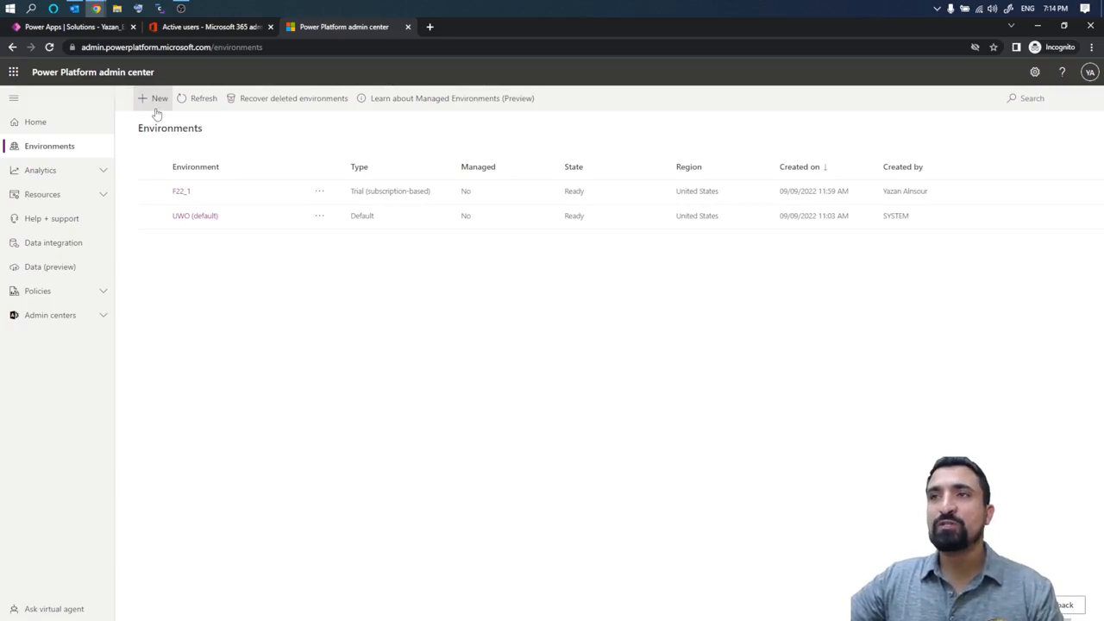
# - Open the settings of the F22_1 environment and expand the Users + permissions group
pyautogui.click(180, 192)
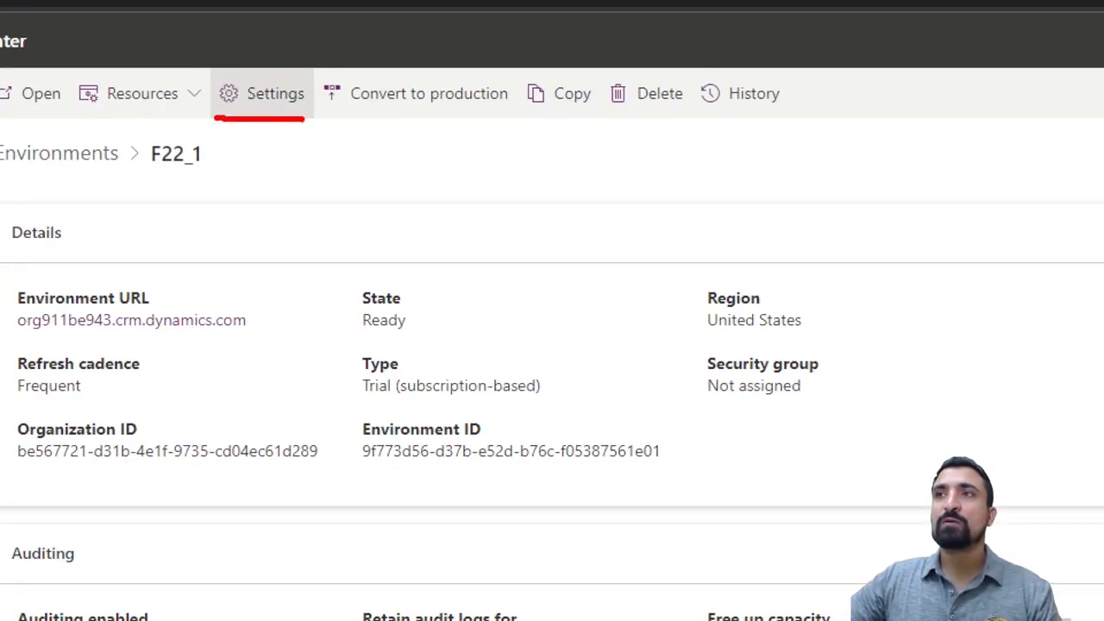
pyautogui.click(263, 93)
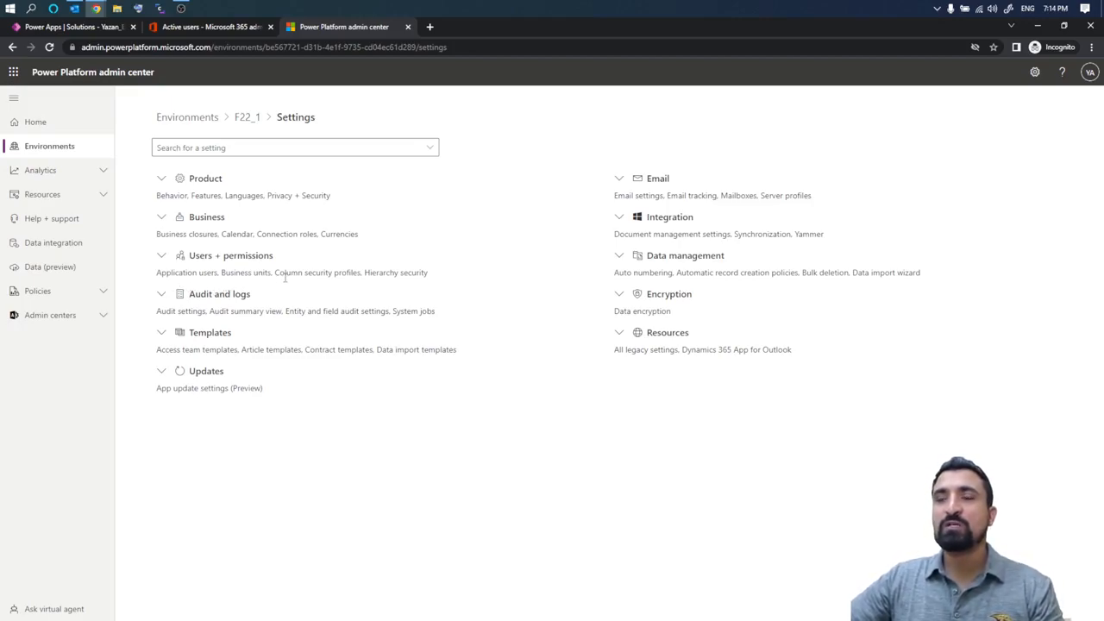
pyautogui.click(163, 259)
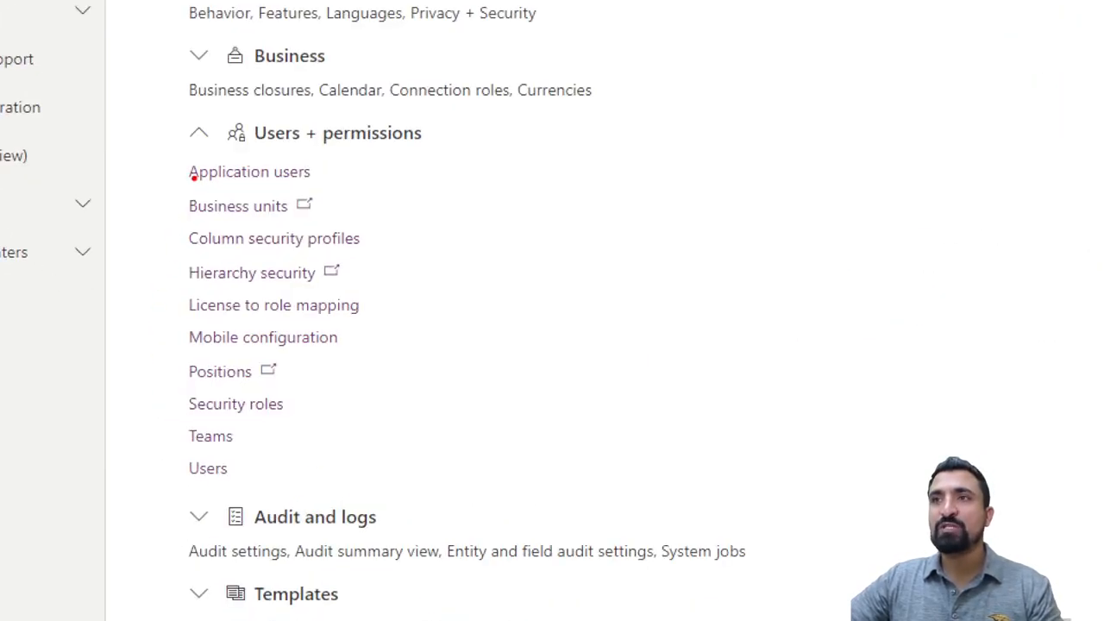
pyautogui.moveTo(175, 481); pyautogui.dragTo(250, 481)
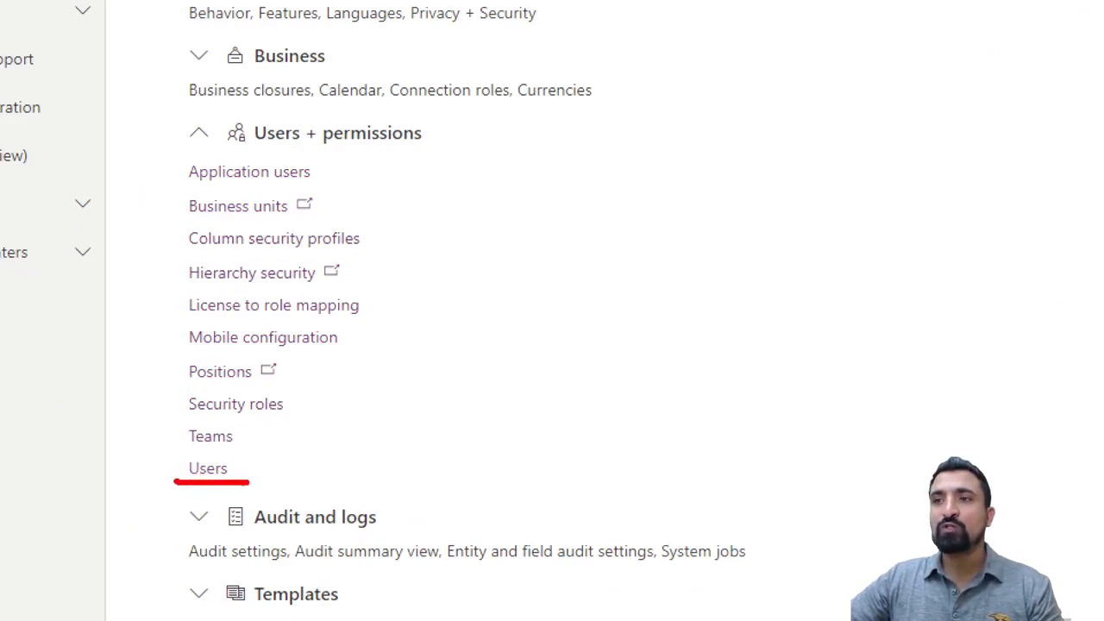
pyautogui.moveTo(180, 417); pyautogui.dragTo(277, 422)
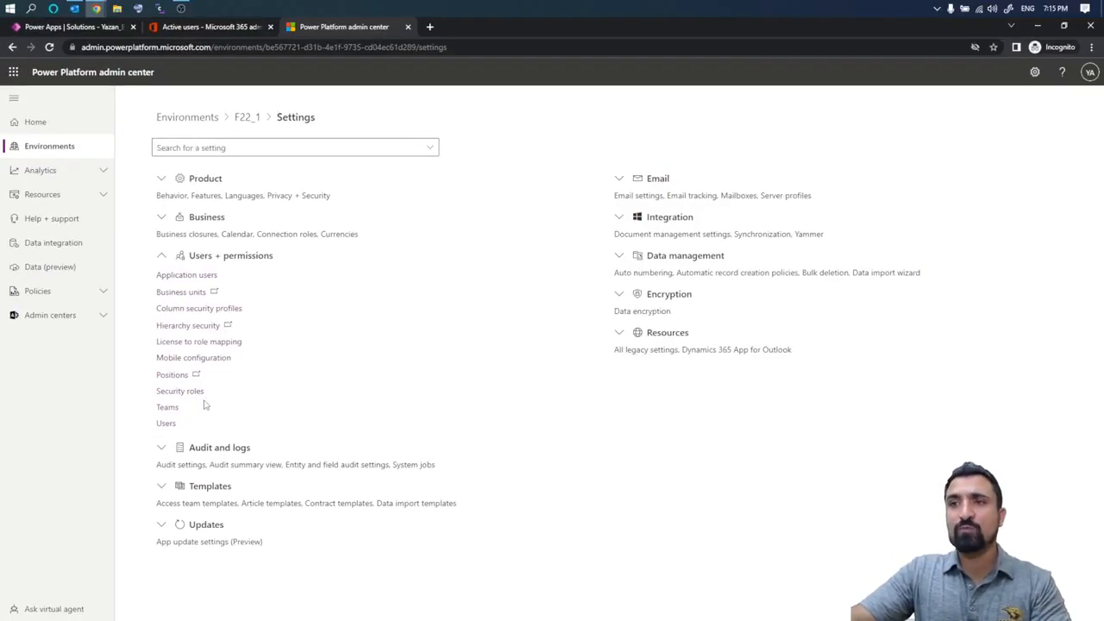
# - Open the security roles of the F22_1 environment and look through the list of available roles
pyautogui.click(185, 393)
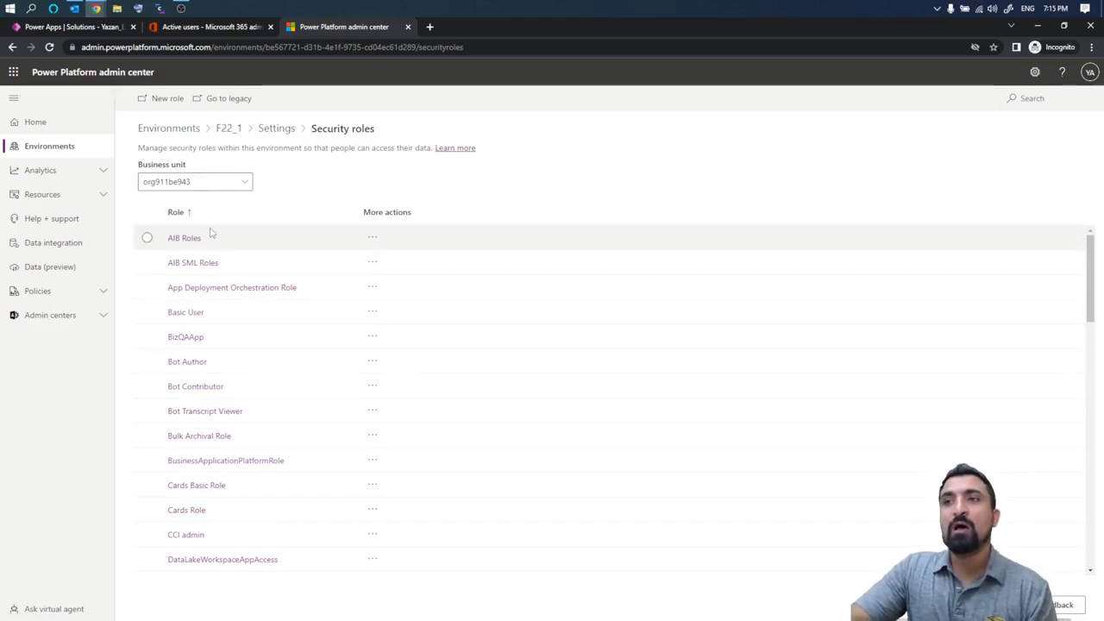
pyautogui.scroll(-4, 227, 354)
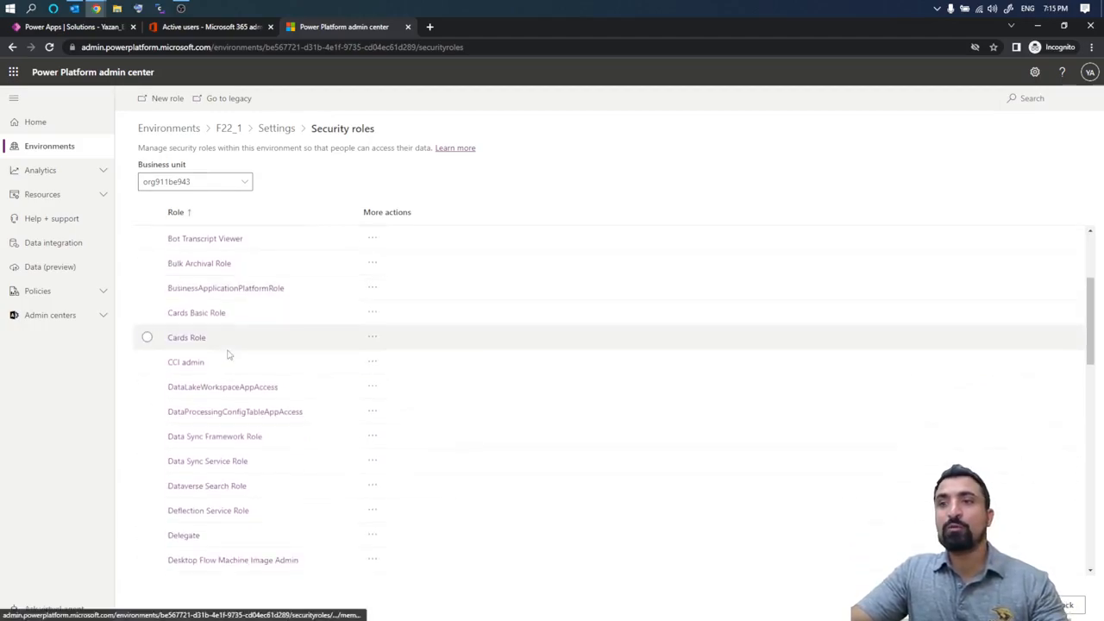
pyautogui.scroll(-4, 229, 354)
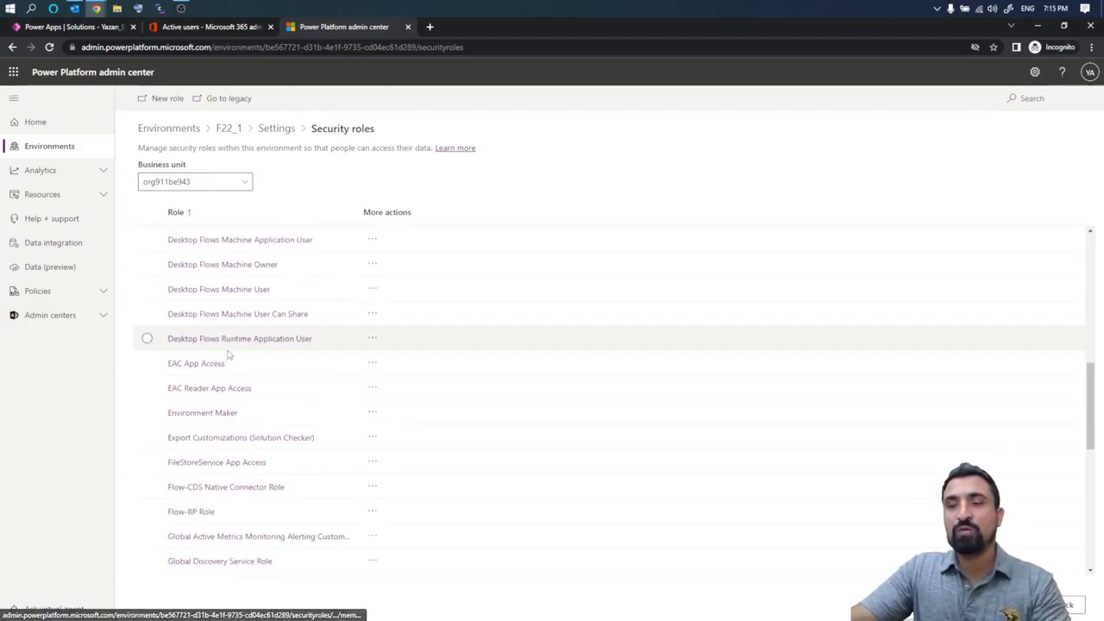
pyautogui.scroll(-4, 228, 354)
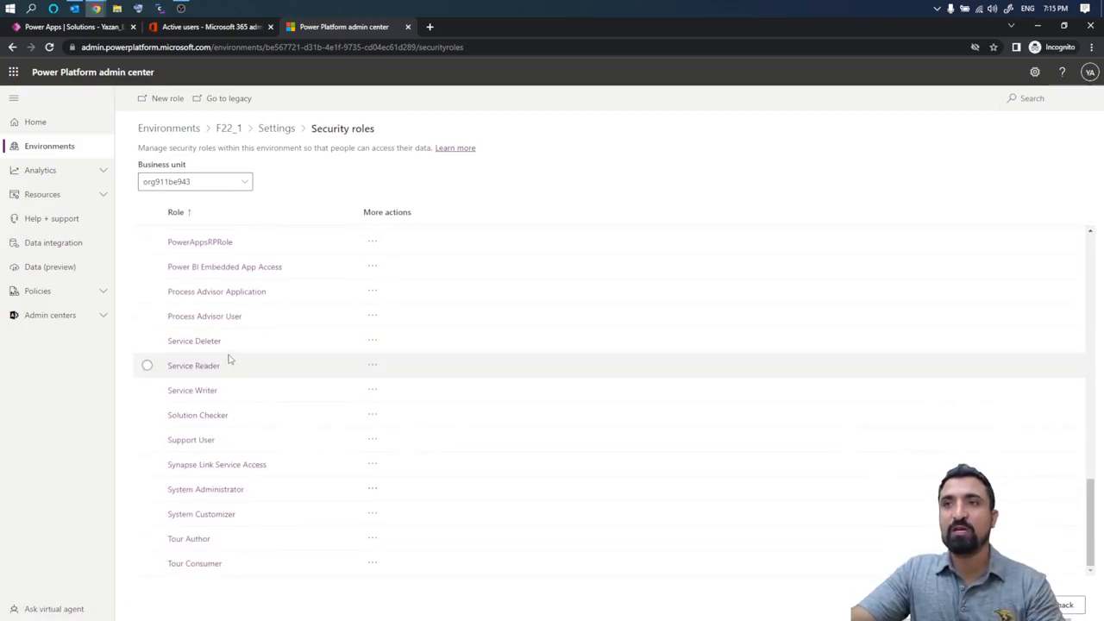
pyautogui.scroll(3, 228, 358)
pyautogui.scroll(3, 228, 359)
pyautogui.scroll(2, 229, 359)
pyautogui.scroll(1, 229, 359)
pyautogui.scroll(3, 228, 359)
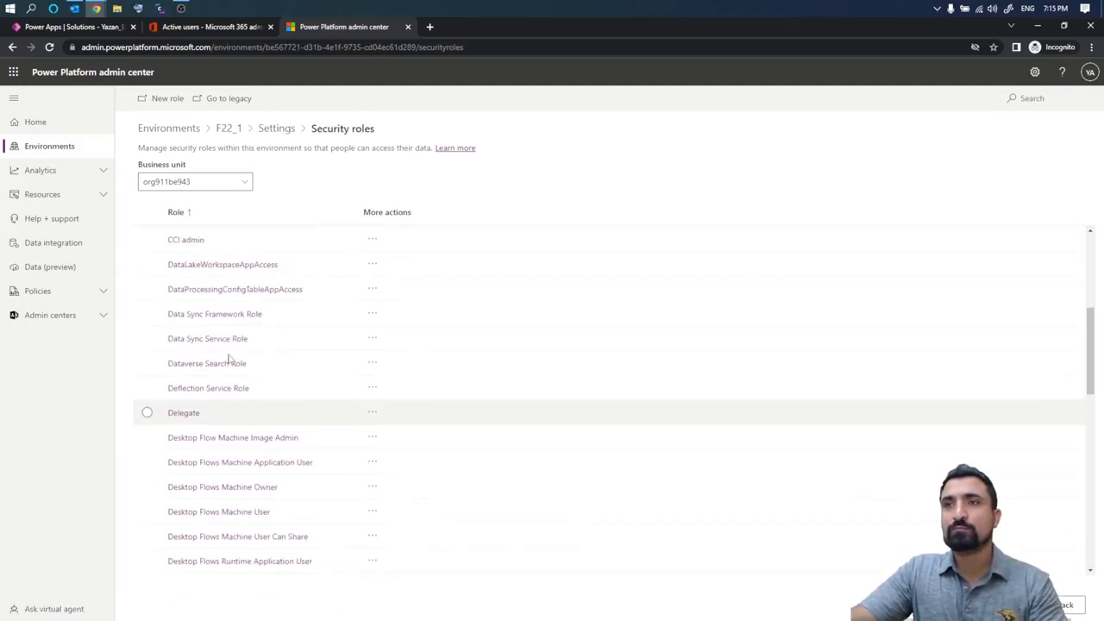
pyautogui.scroll(3, 229, 359)
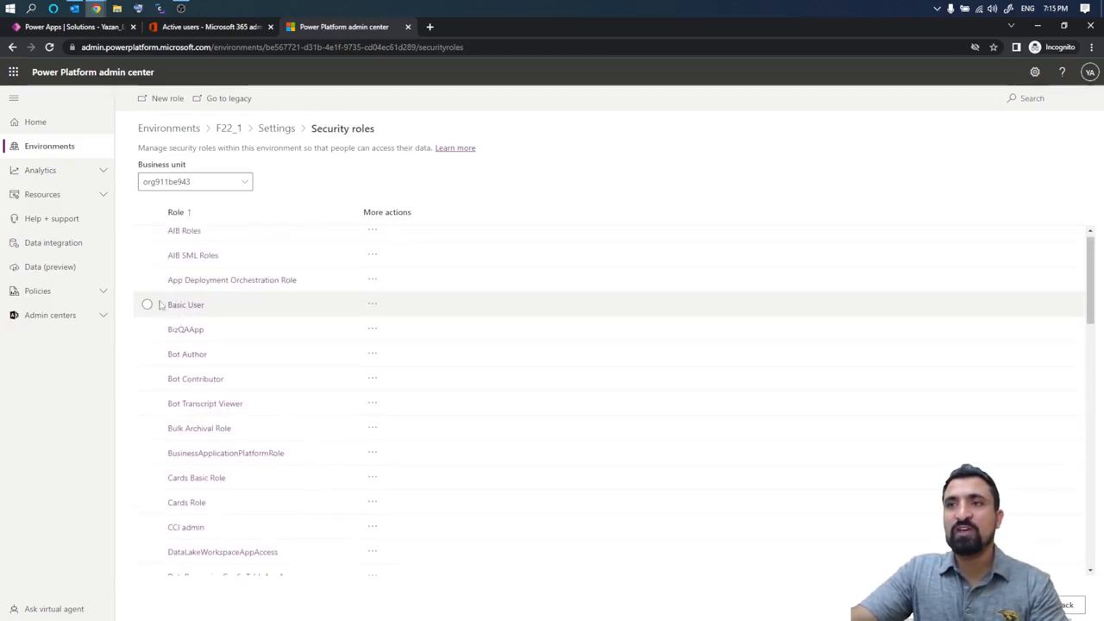
# - Copy the Basic User security role to a new role named Limited_User
pyautogui.moveTo(146, 320); pyautogui.dragTo(276, 312)
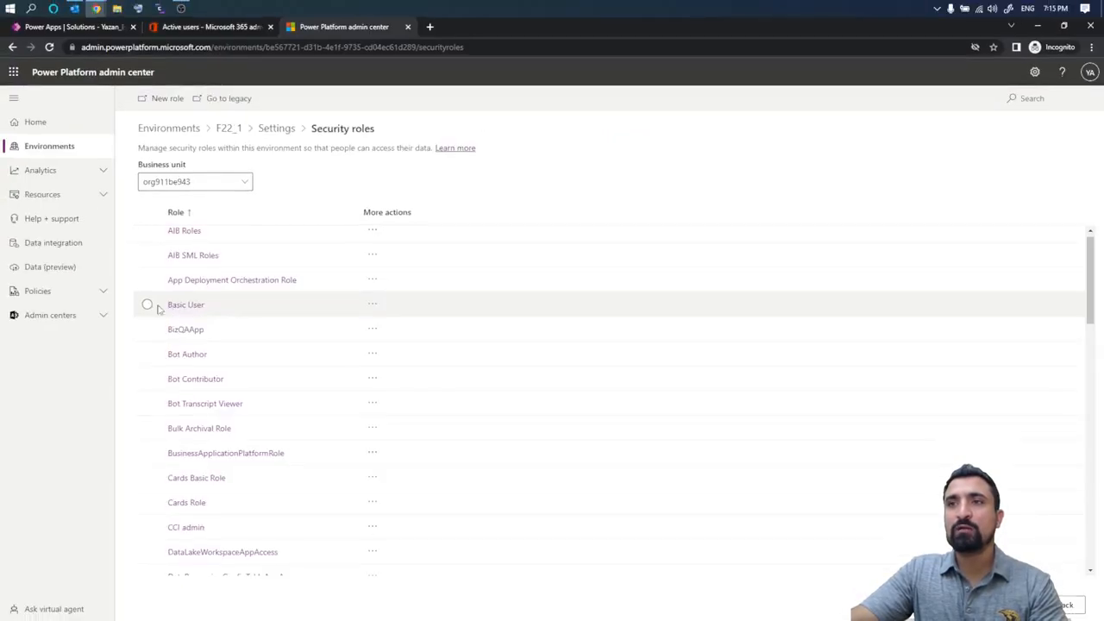
pyautogui.click(147, 304)
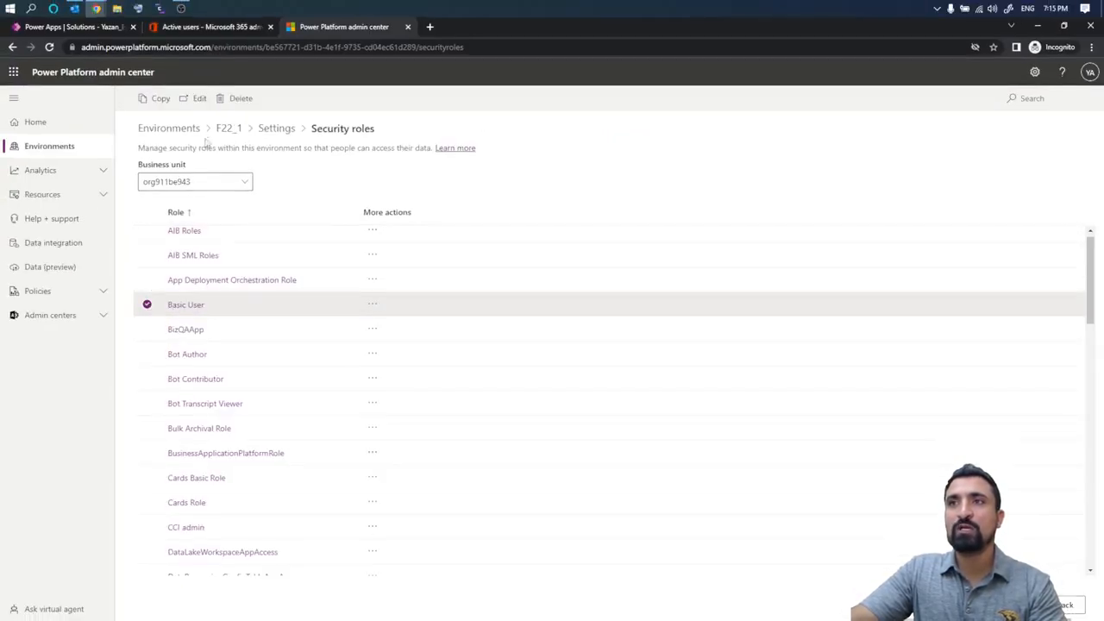
pyautogui.click(155, 99)
pyautogui.click(476, 362)
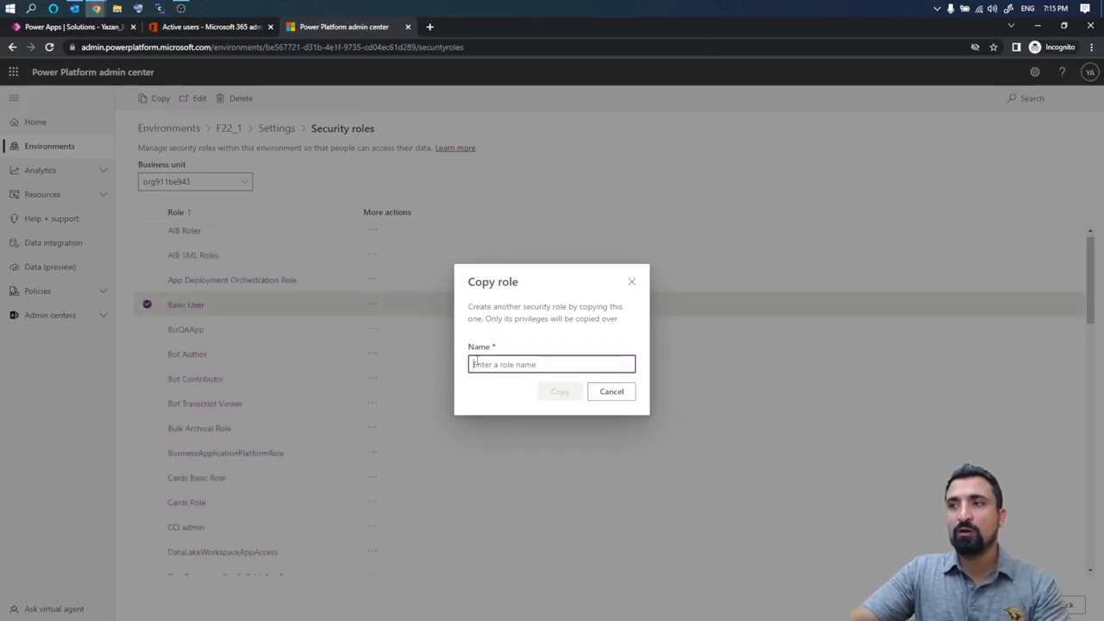
pyautogui.write('Limit')
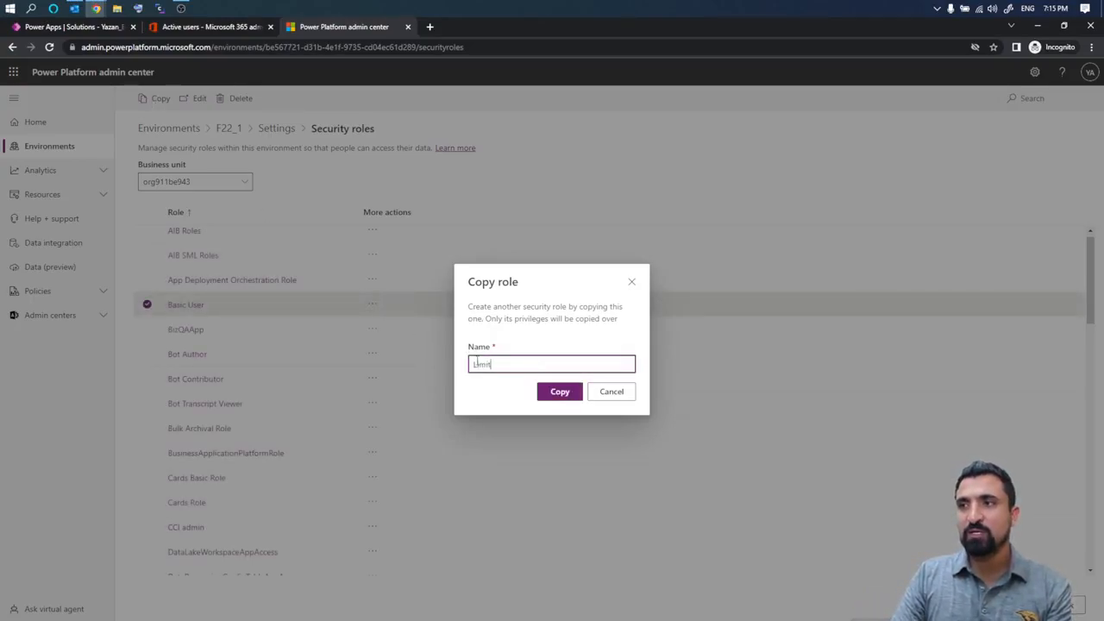
pyautogui.write('ed_User')
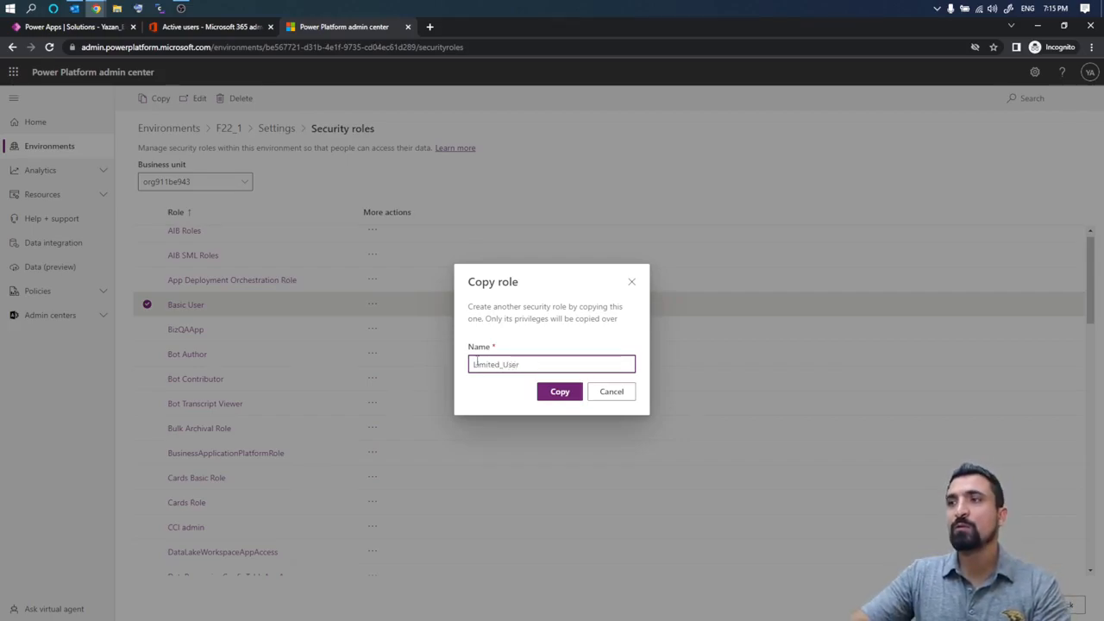
pyautogui.click(553, 393)
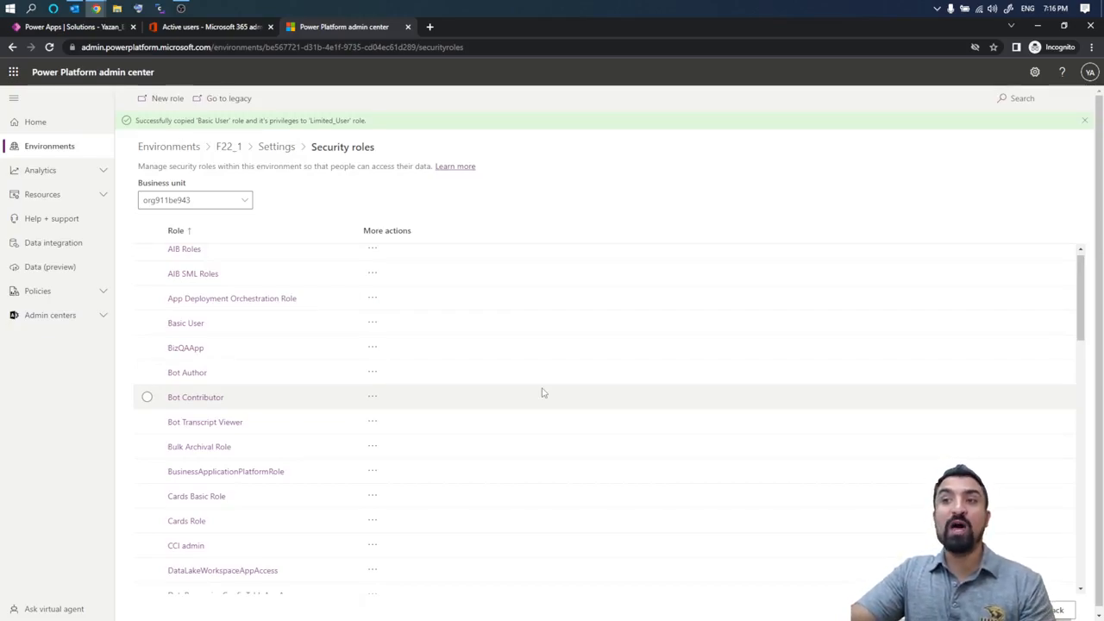
# - Find the Limited_User role in the security roles list, open it, and start editing it
pyautogui.scroll(-3, 468, 463)
pyautogui.scroll(-3, 466, 466)
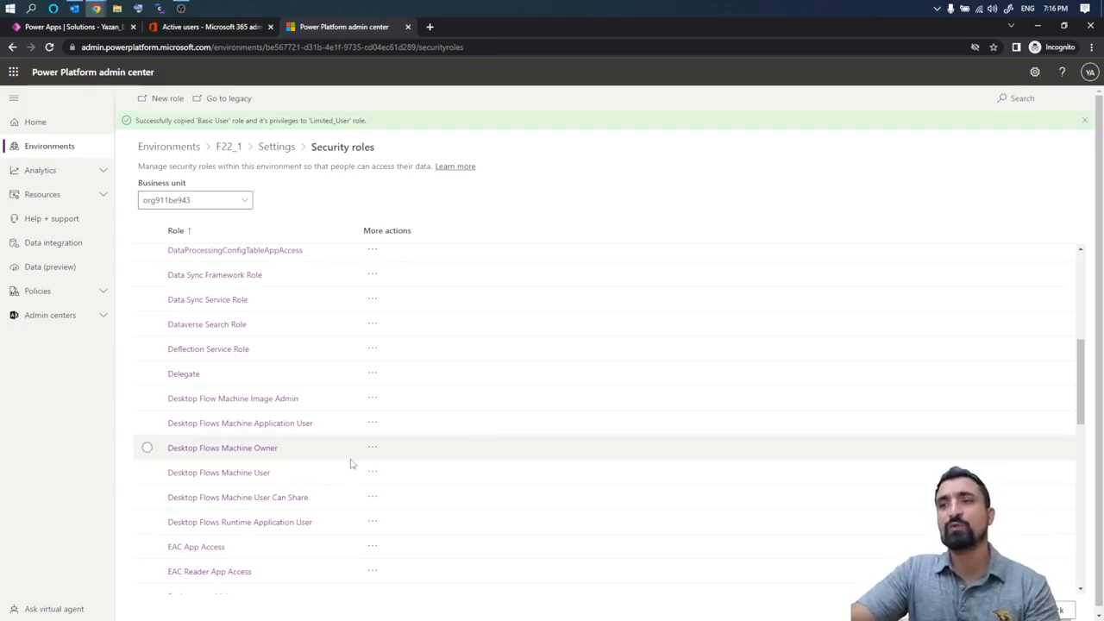
pyautogui.scroll(-2, 353, 472)
pyautogui.scroll(-4, 358, 476)
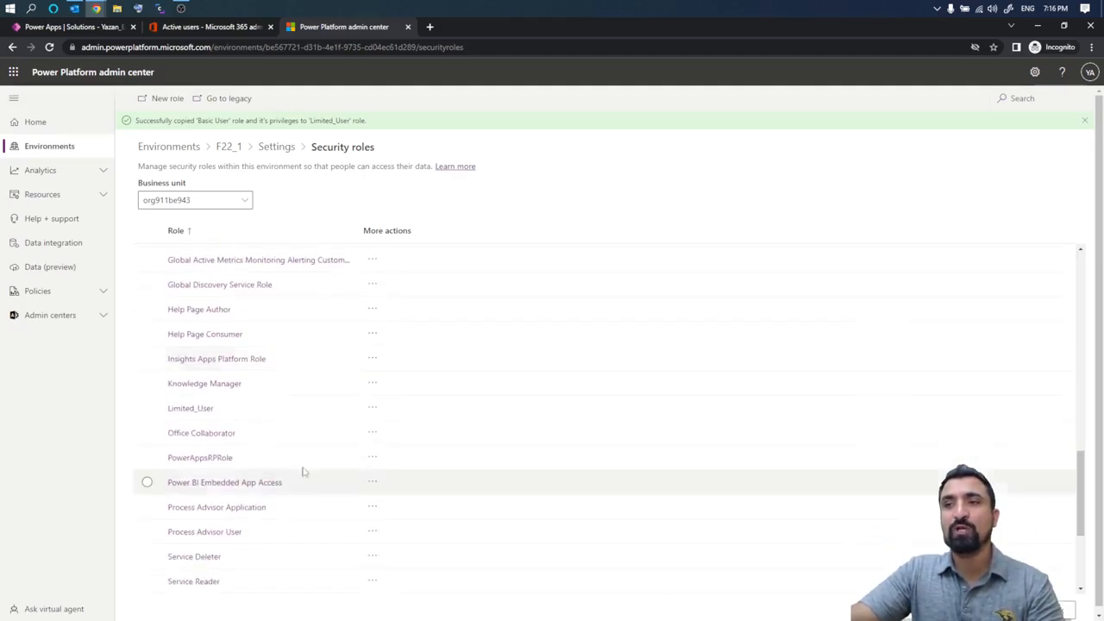
pyautogui.click(198, 411)
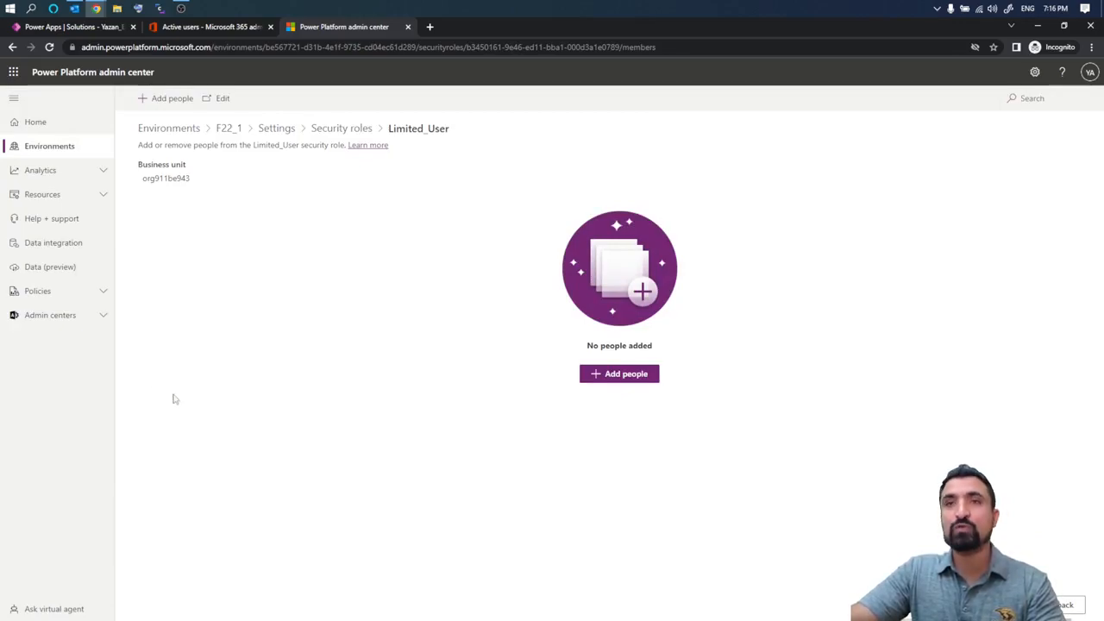
pyautogui.click(213, 100)
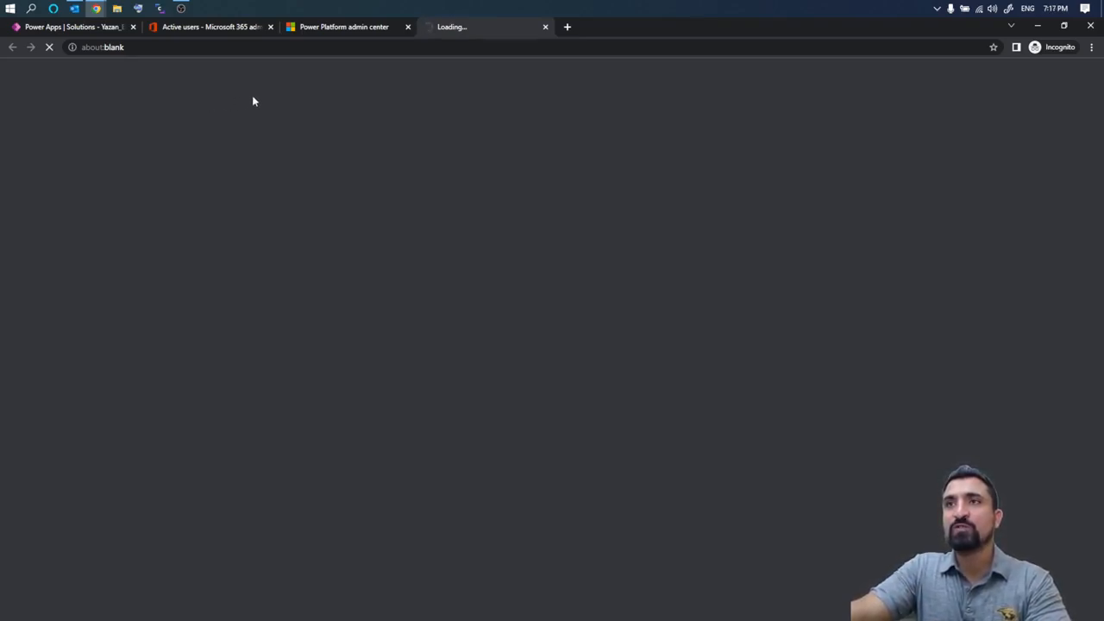
# - View the option for adding people on the Limited_User members page, and return to the role editor
pyautogui.click(341, 29)
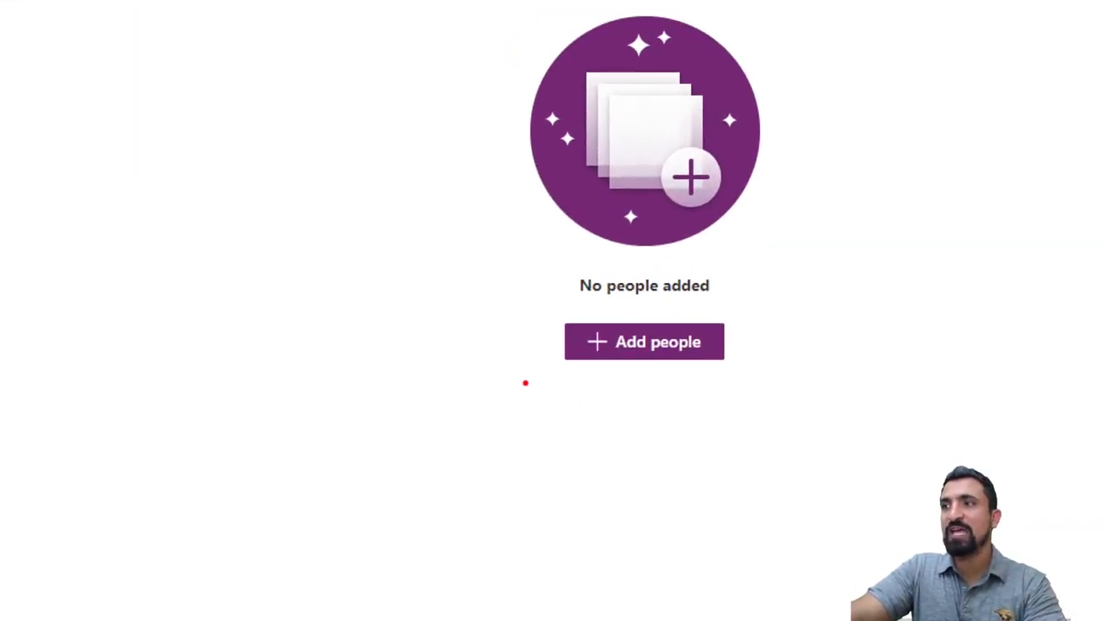
pyautogui.moveTo(560, 393); pyautogui.dragTo(701, 370)
pyautogui.moveTo(806, 335)
pyautogui.mouseDown()
pyautogui.moveTo(636, 268)
pyautogui.moveTo(444, 330)
pyautogui.moveTo(561, 380)
pyautogui.mouseUp()
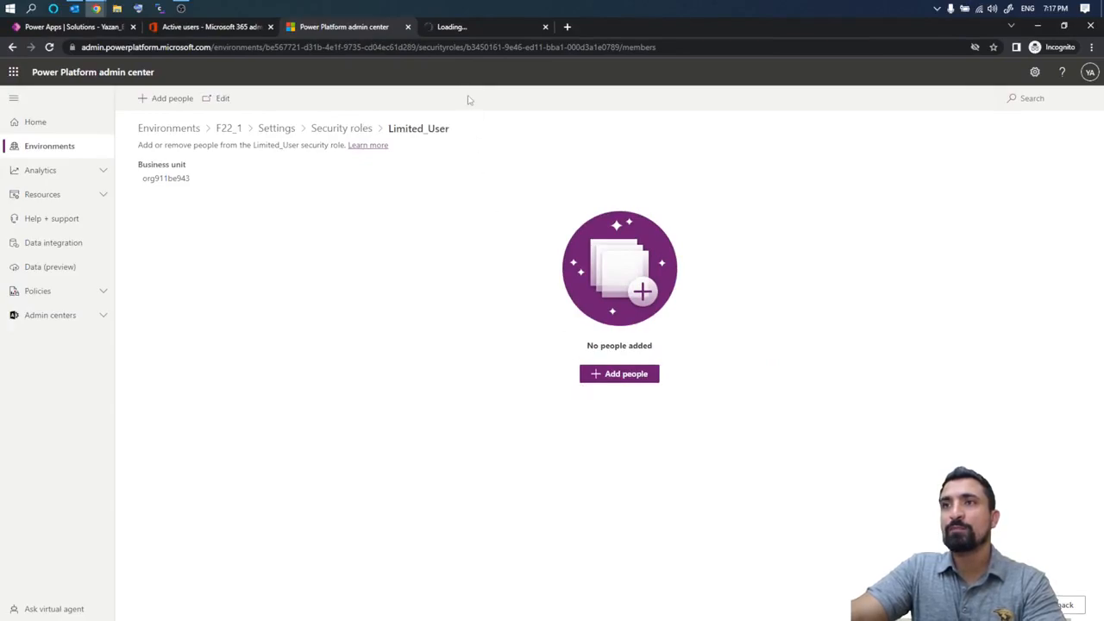
pyautogui.click(471, 29)
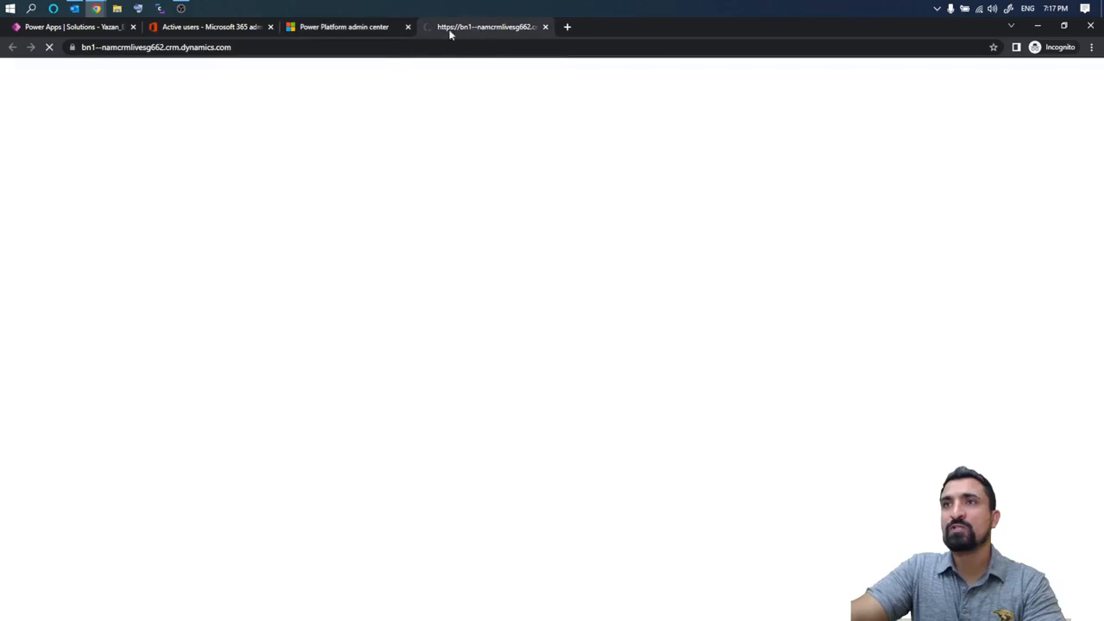
pyautogui.click(350, 32)
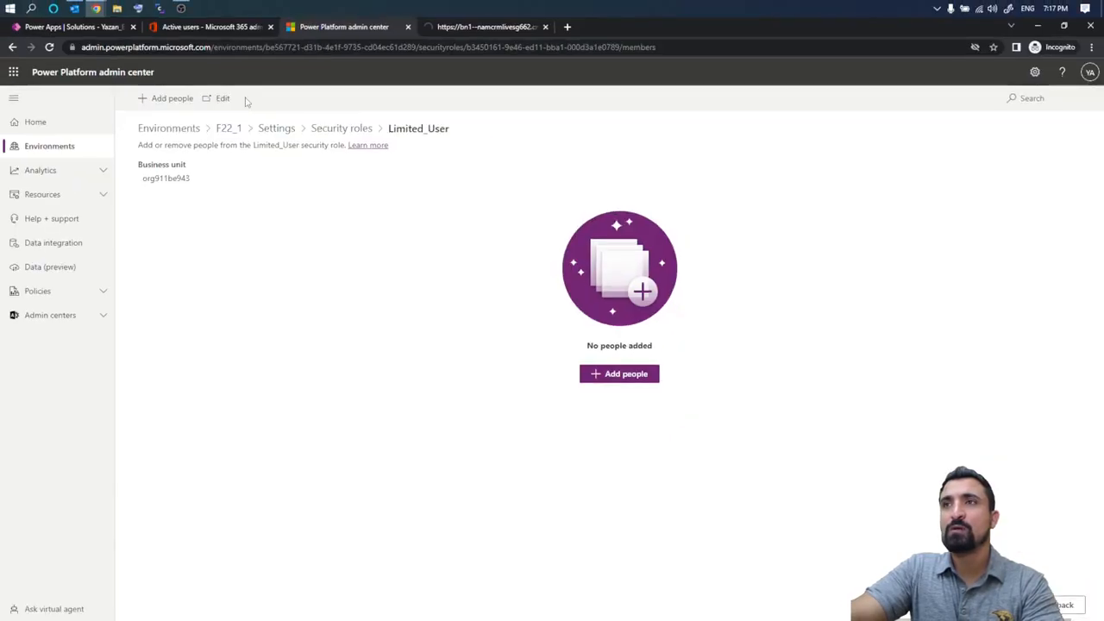
pyautogui.click(448, 30)
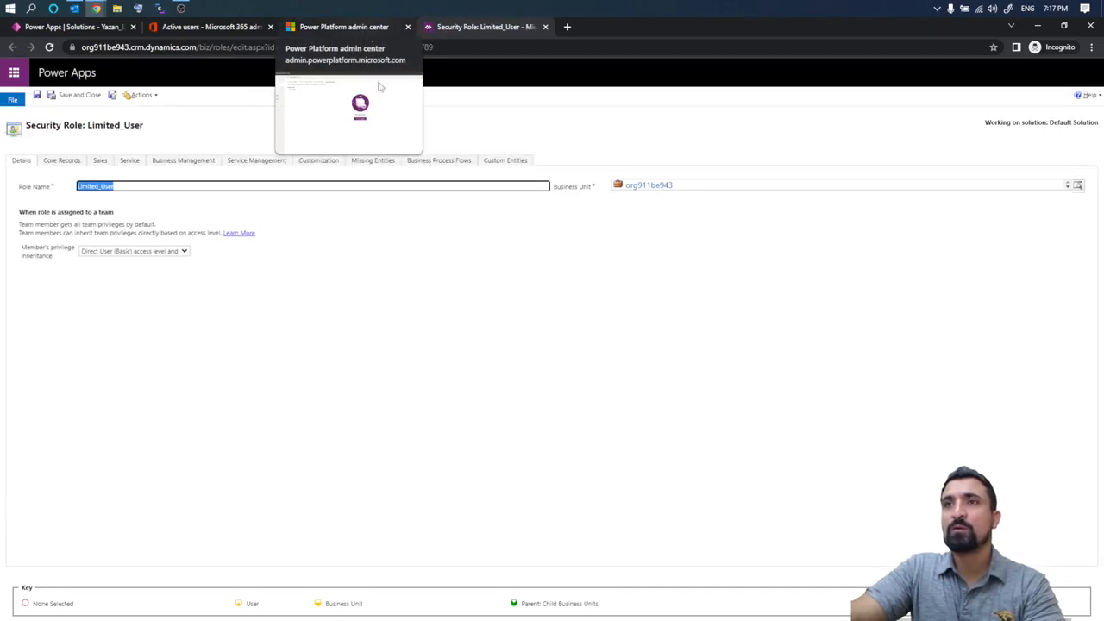
# - Examine the table privileges of the Limited_User role under Core Records
pyautogui.click(393, 251)
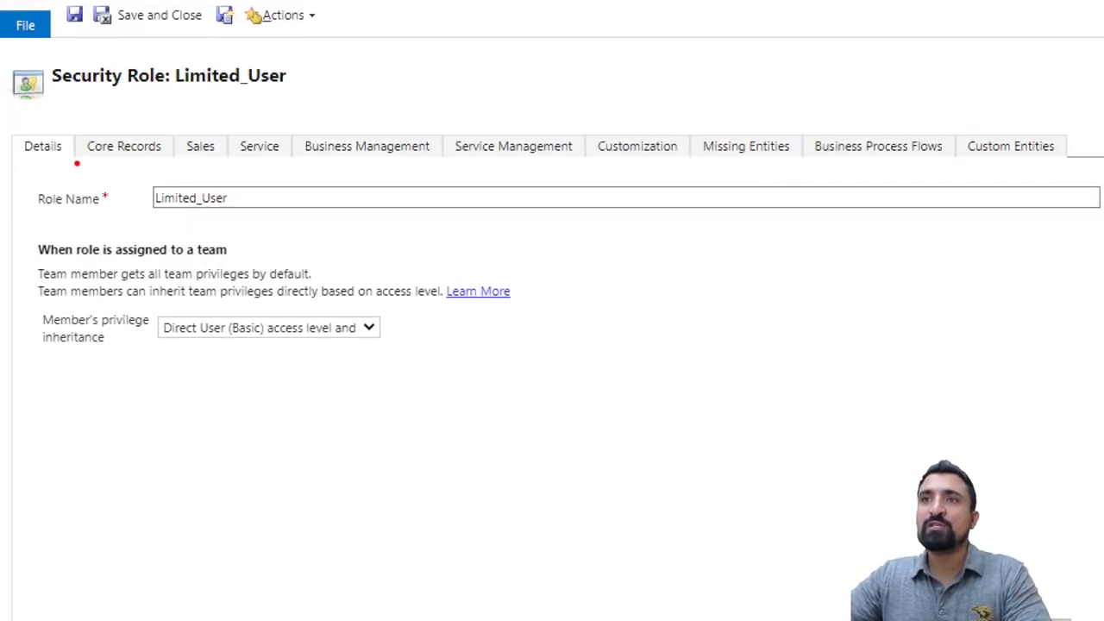
pyautogui.moveTo(76, 163)
pyautogui.mouseDown()
pyautogui.moveTo(176, 160)
pyautogui.moveTo(182, 115)
pyautogui.moveTo(72, 114)
pyautogui.moveTo(68, 162)
pyautogui.mouseUp()
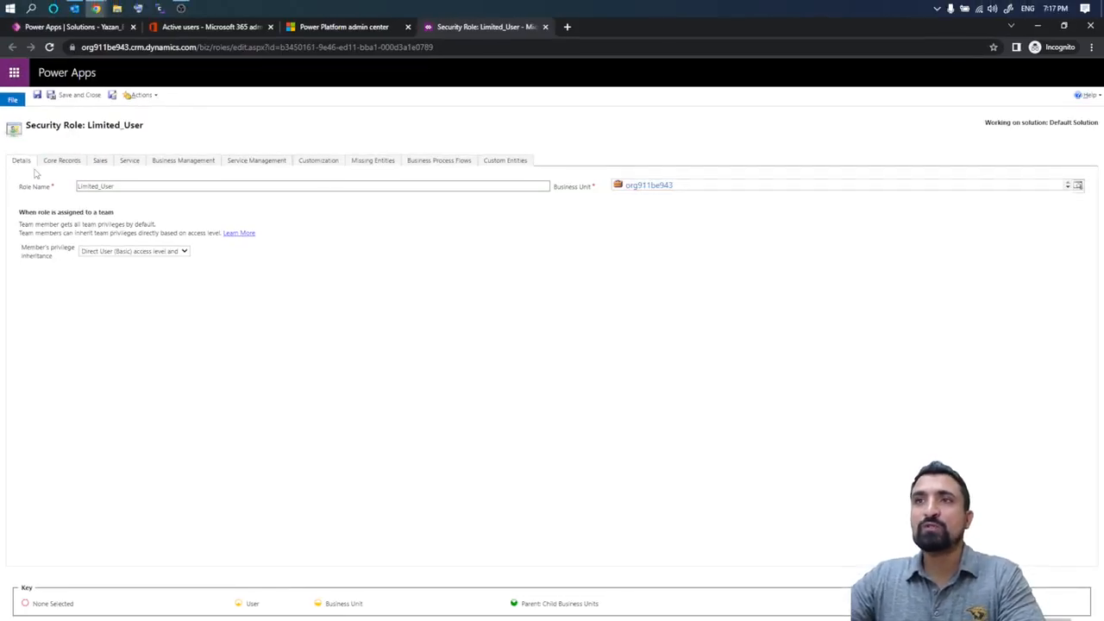
pyautogui.click(62, 163)
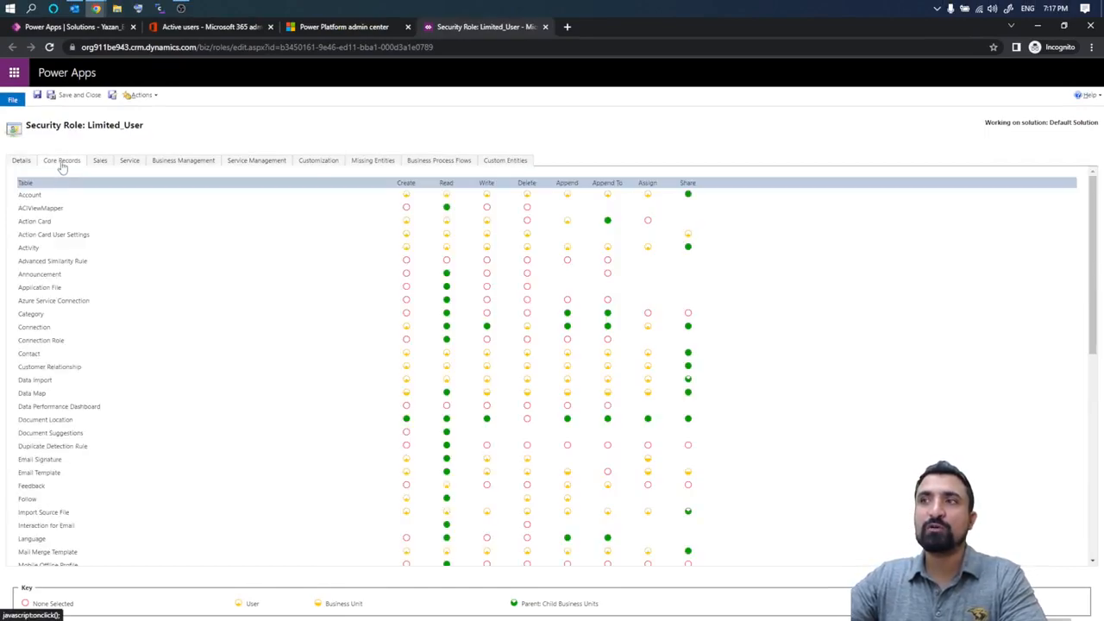
pyautogui.scroll(-3, 152, 246)
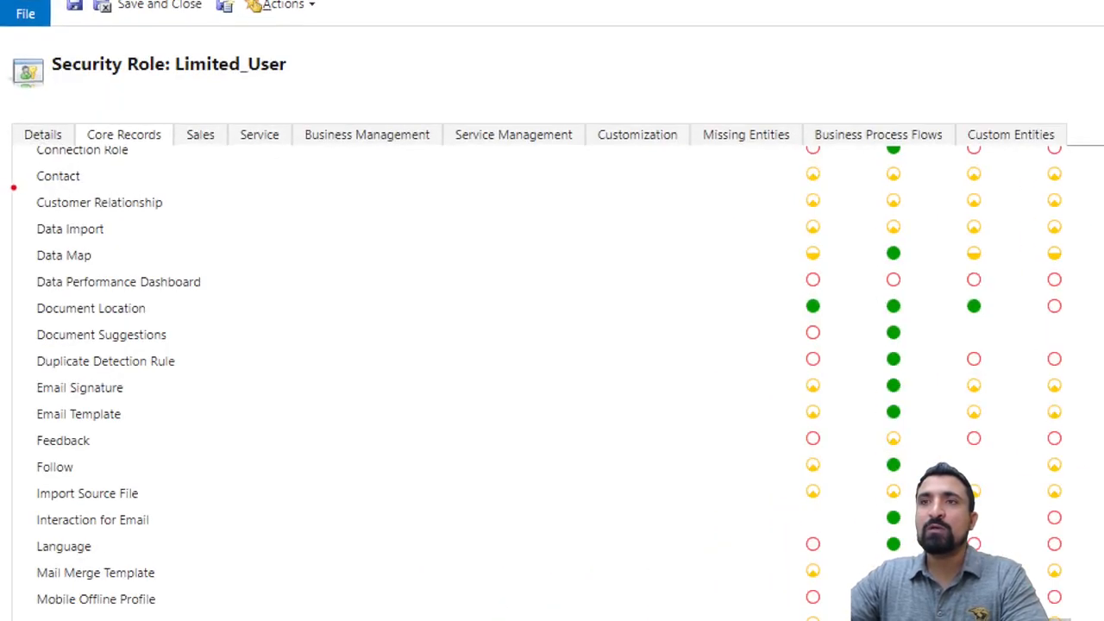
# - Examine the Contact table and the privilege columns from Create to Share in the Core Records list of the Limited_User role
pyautogui.moveTo(13, 187); pyautogui.dragTo(107, 185)
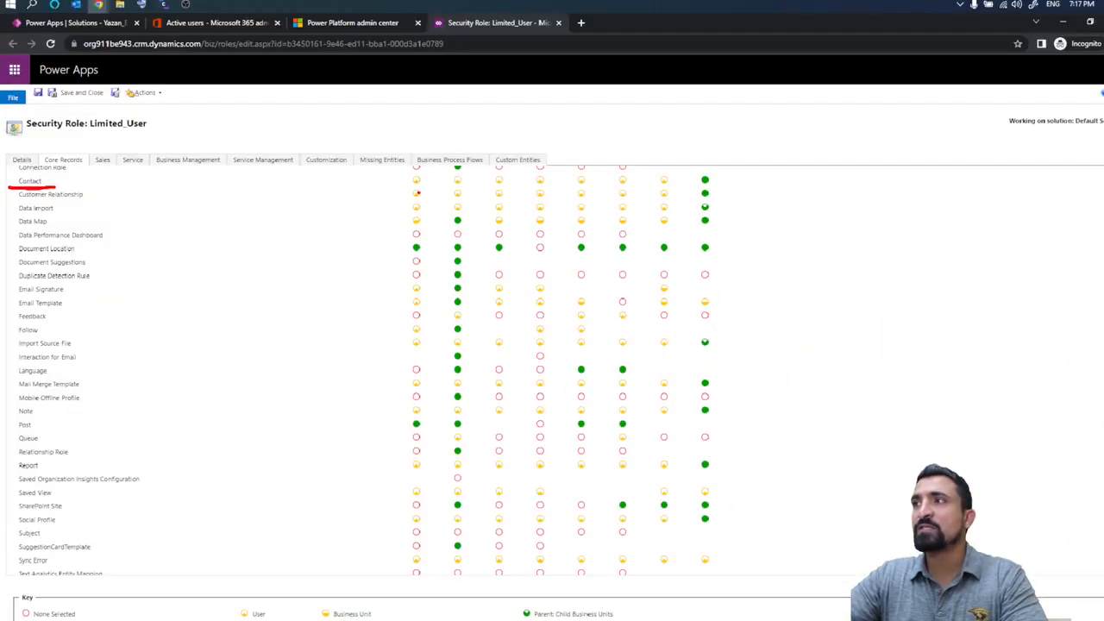
pyautogui.scroll(3, 308, 245)
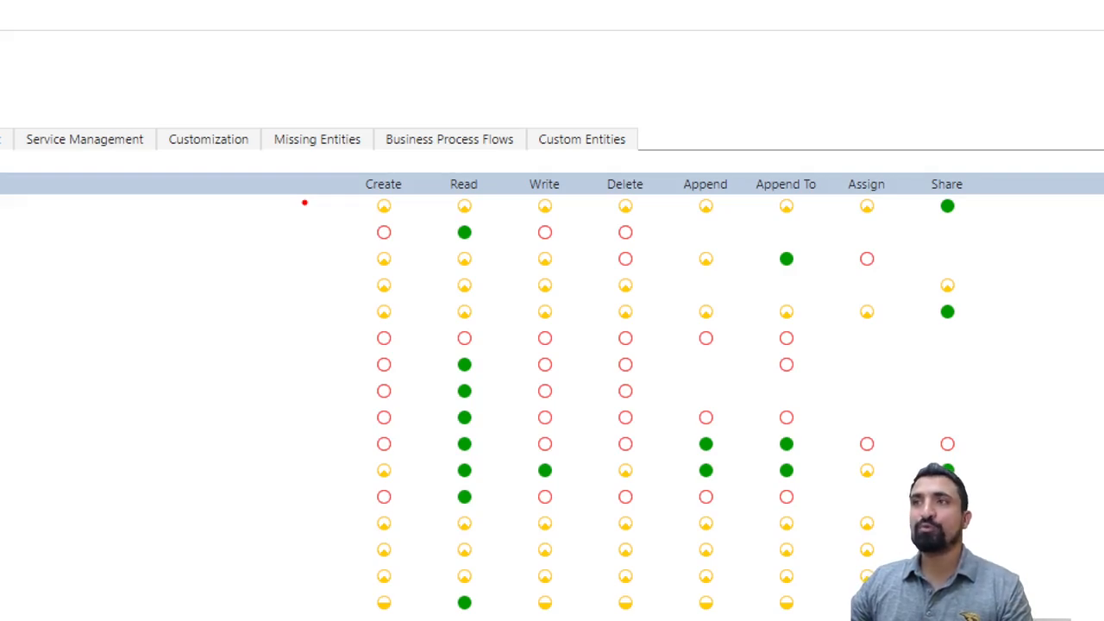
pyautogui.moveTo(362, 198); pyautogui.dragTo(402, 197)
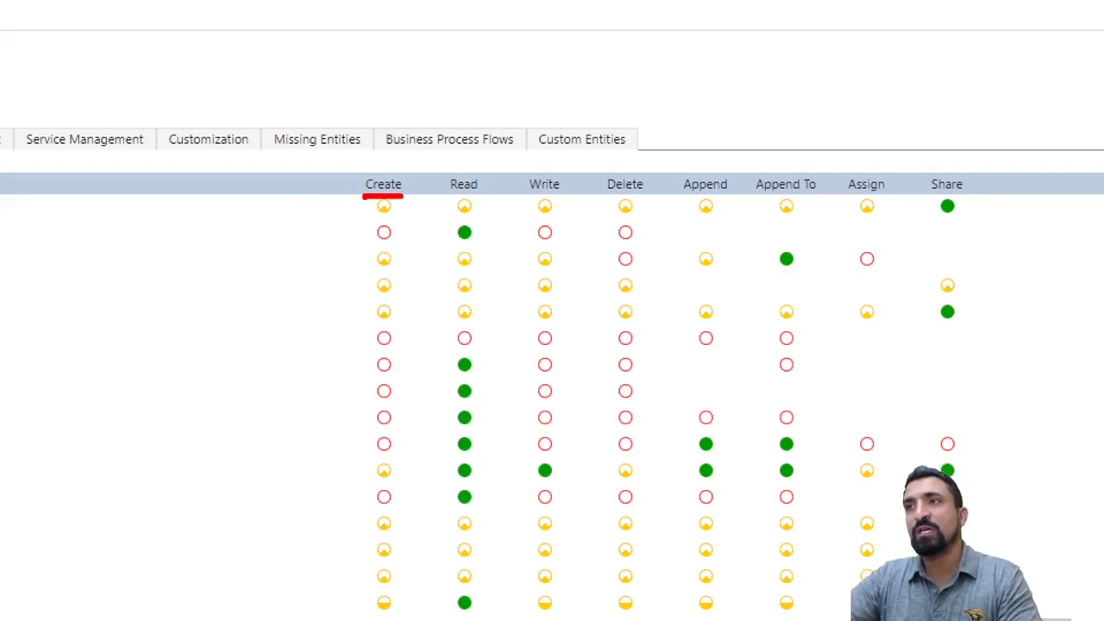
pyautogui.moveTo(374, 216)
pyautogui.mouseDown()
pyautogui.moveTo(474, 193)
pyautogui.moveTo(979, 190)
pyautogui.moveTo(970, 198)
pyautogui.mouseUp()
pyautogui.press('Escape')
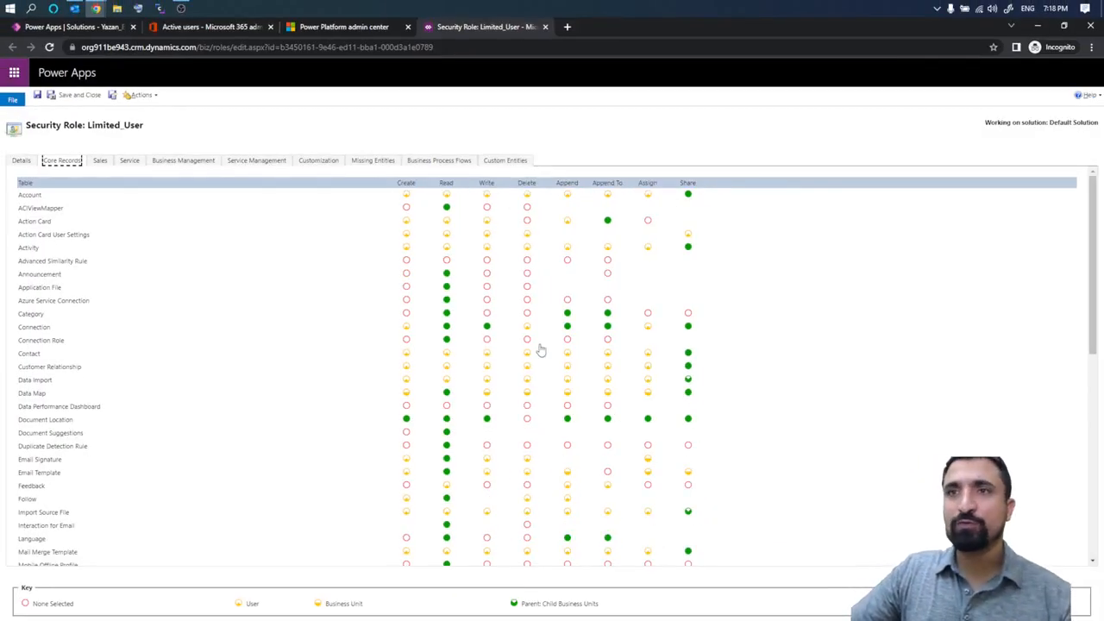
pyautogui.scroll(-3, 349, 402)
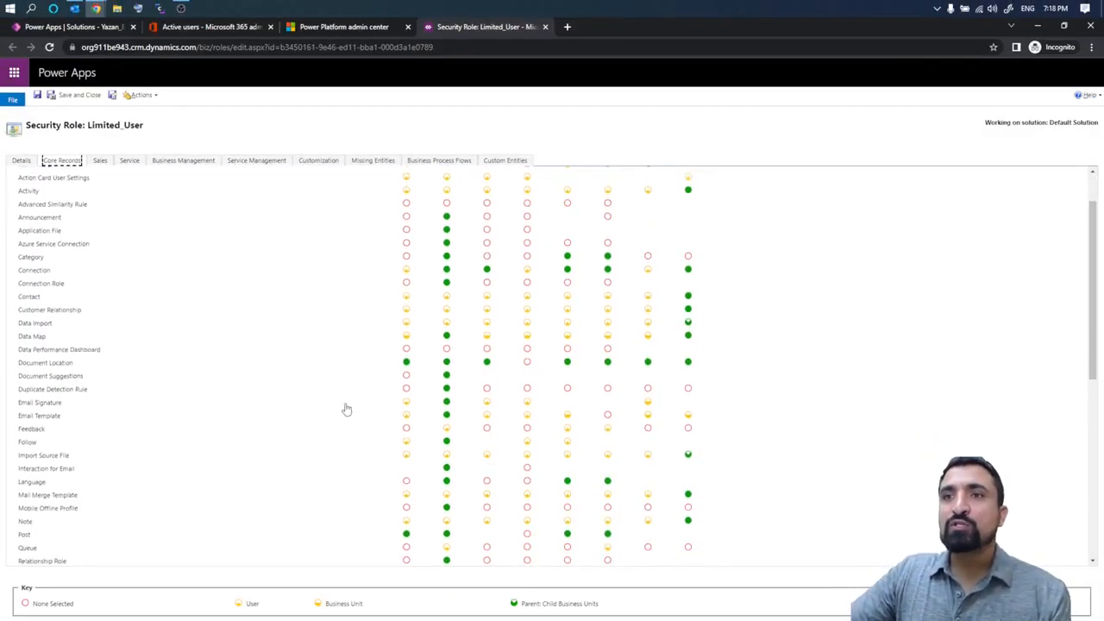
pyautogui.scroll(-2, 345, 409)
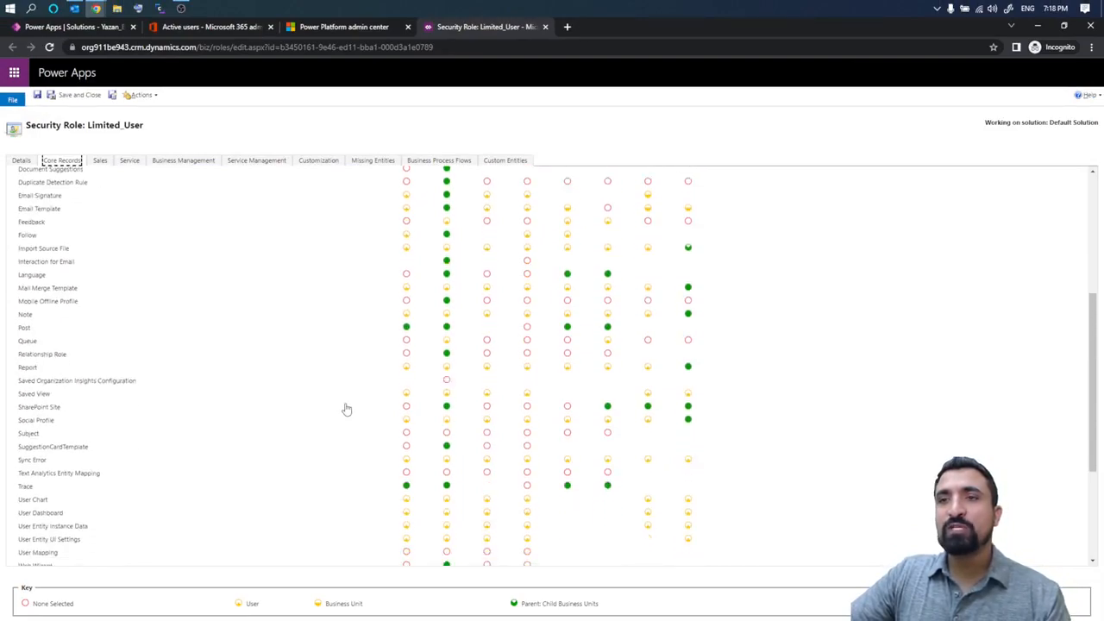
pyautogui.scroll(3, 345, 409)
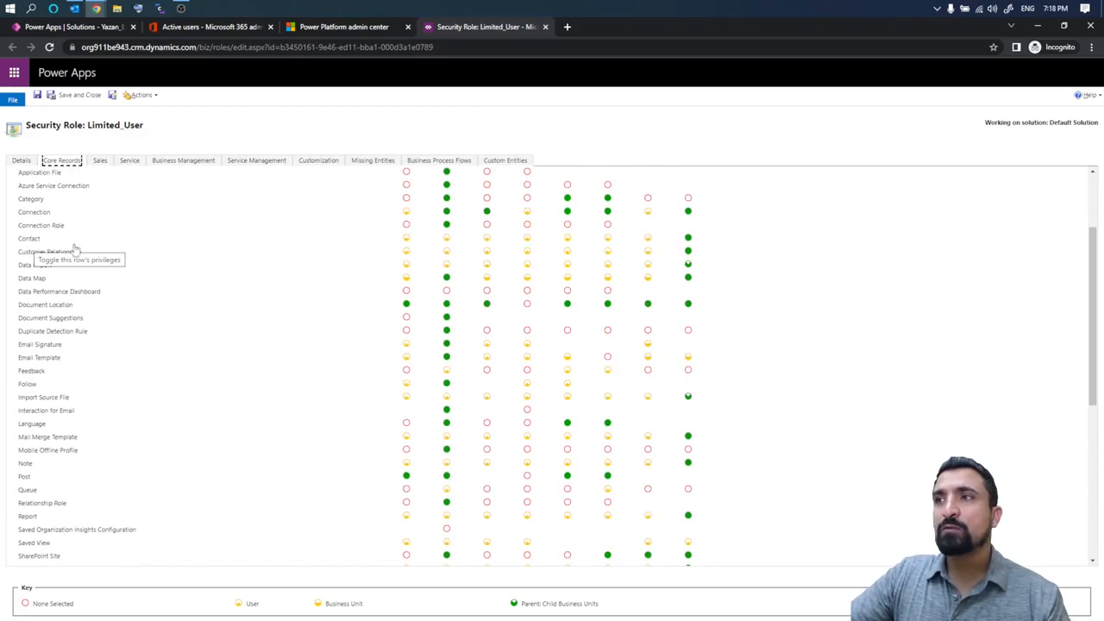
# - Set all privileges of the Contact table, from Create through Share, to None Selected
pyautogui.click(406, 240)
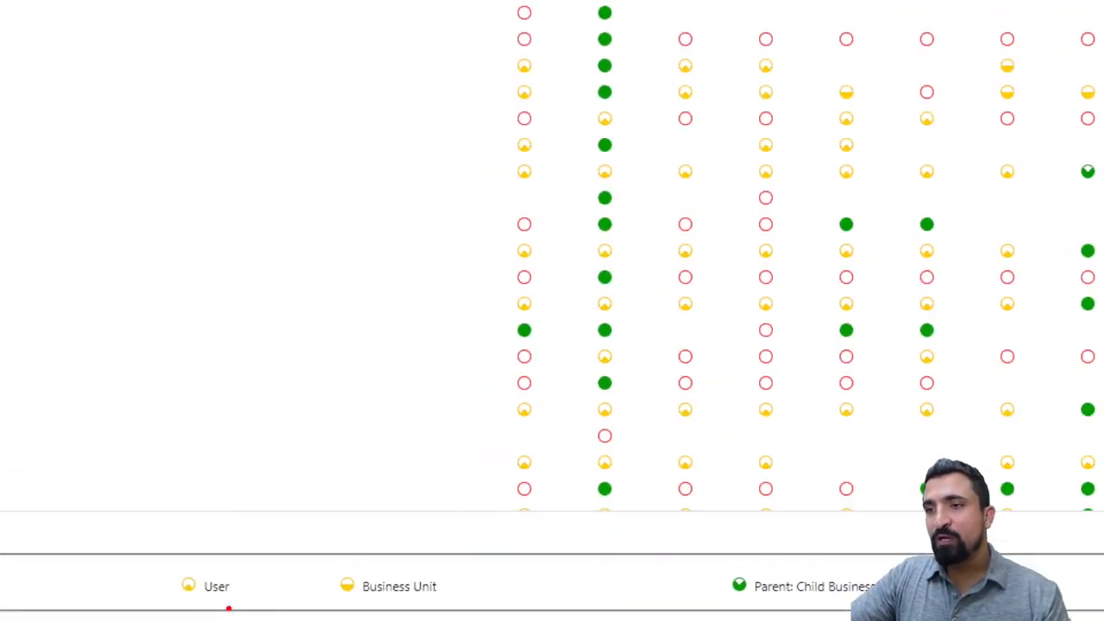
pyautogui.moveTo(162, 603); pyautogui.dragTo(845, 618)
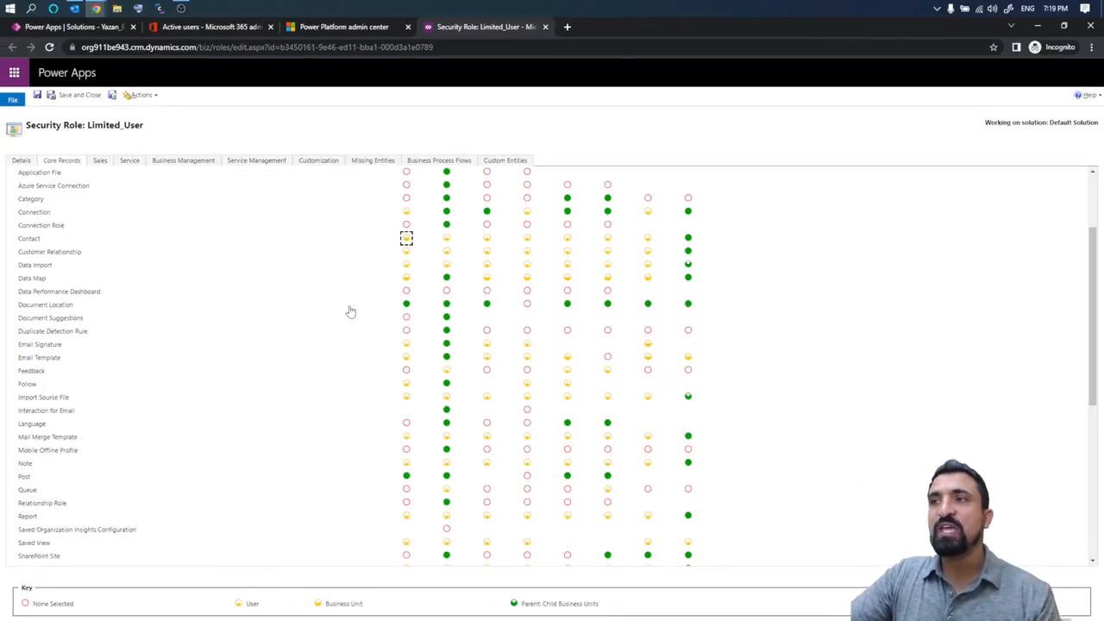
pyautogui.click(407, 239)
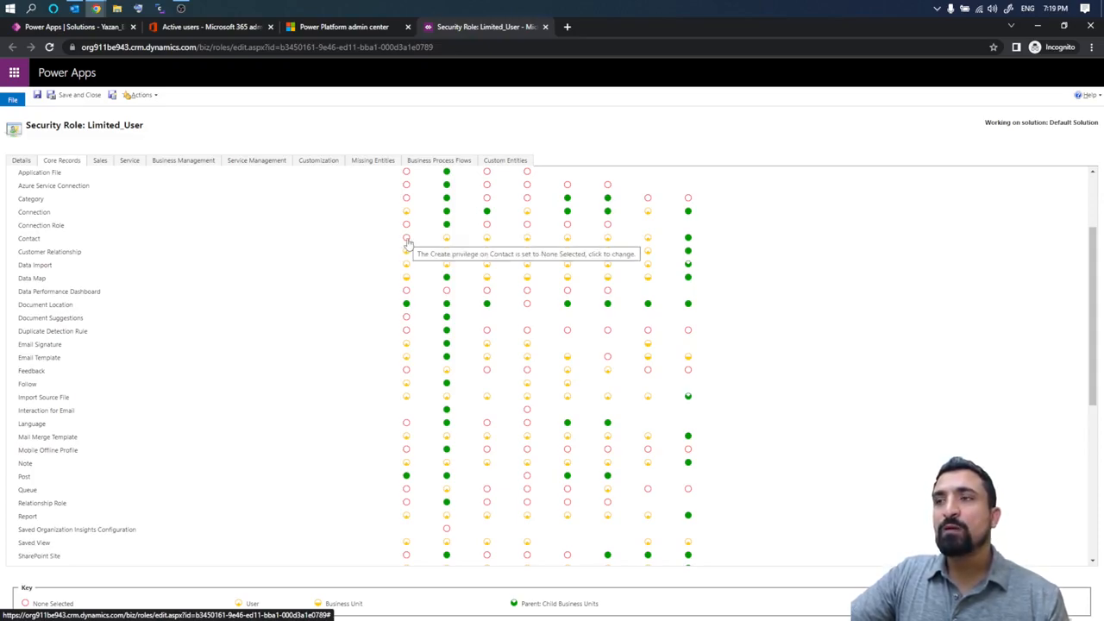
pyautogui.scroll(1, 404, 247)
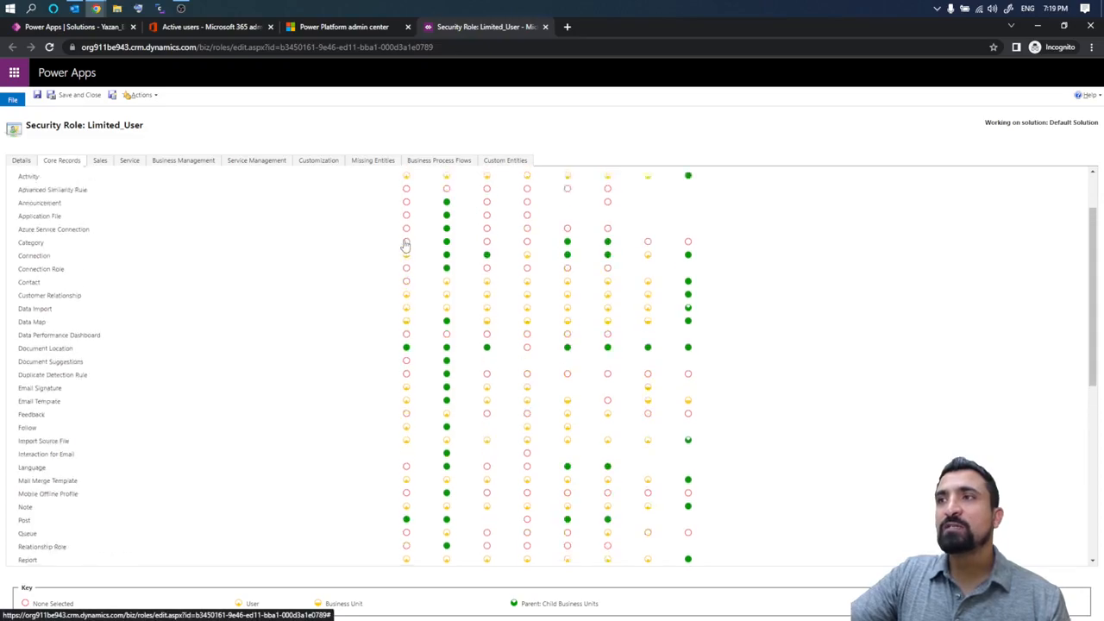
pyautogui.scroll(2, 404, 246)
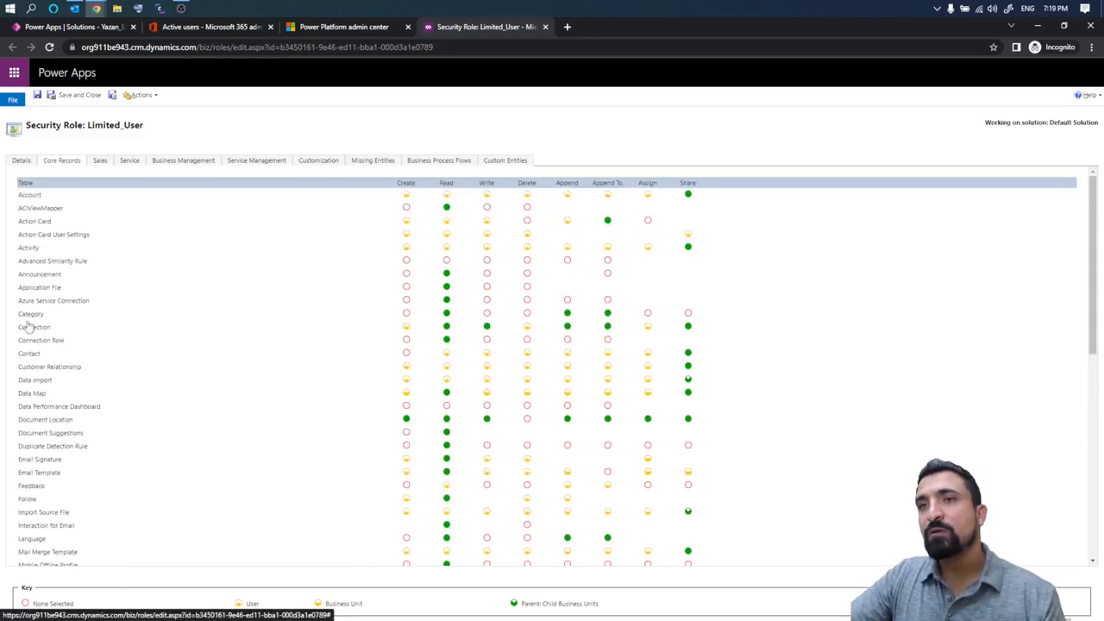
pyautogui.click(447, 353)
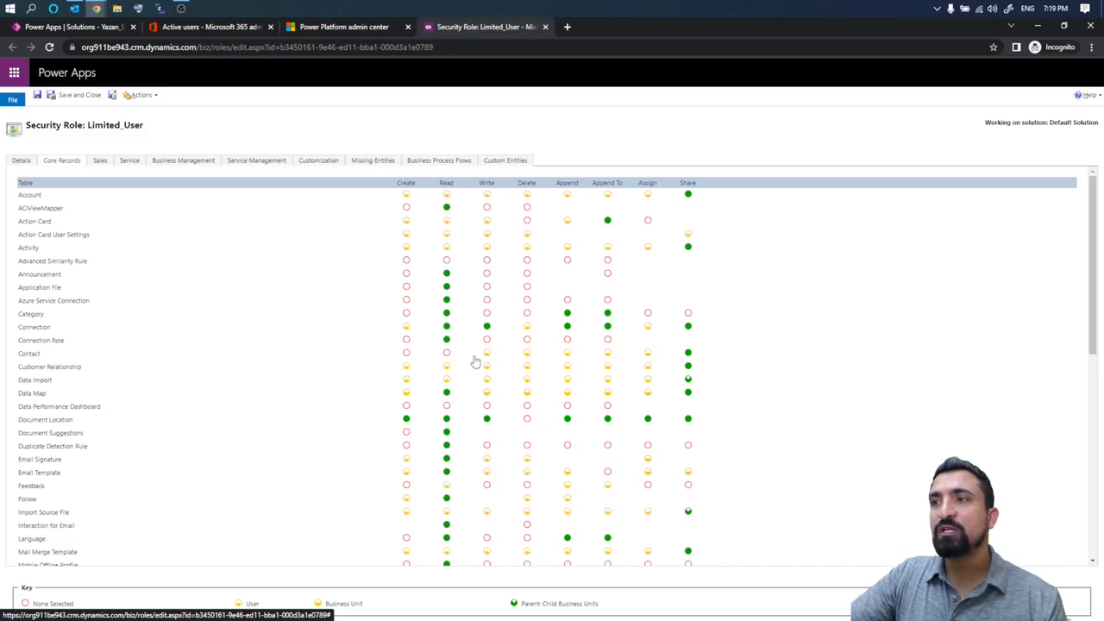
pyautogui.click(486, 354)
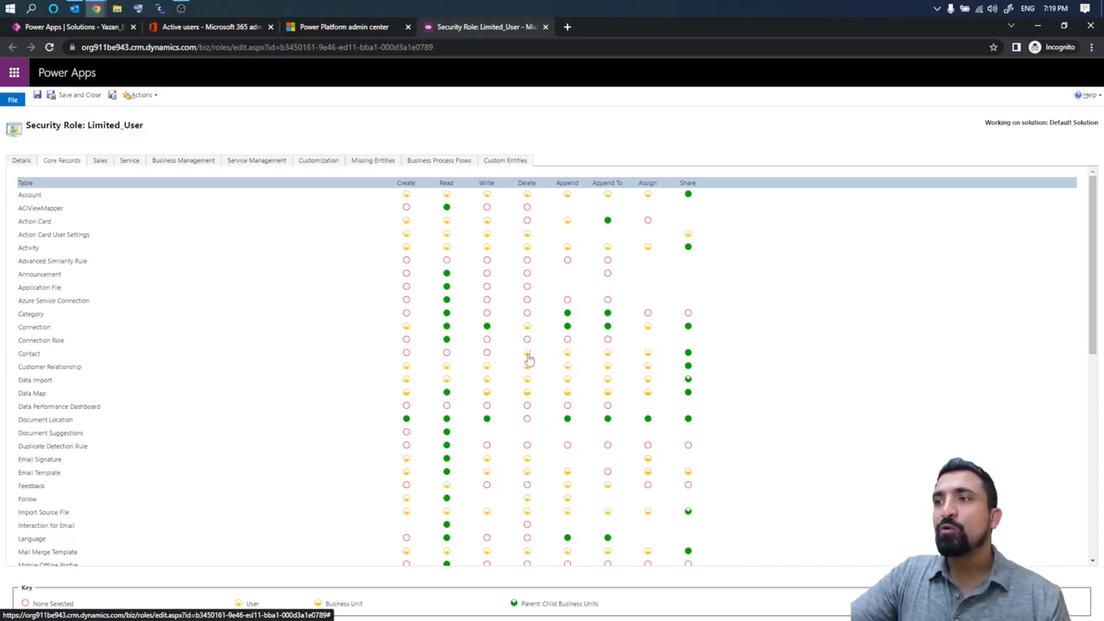
pyautogui.click(526, 357)
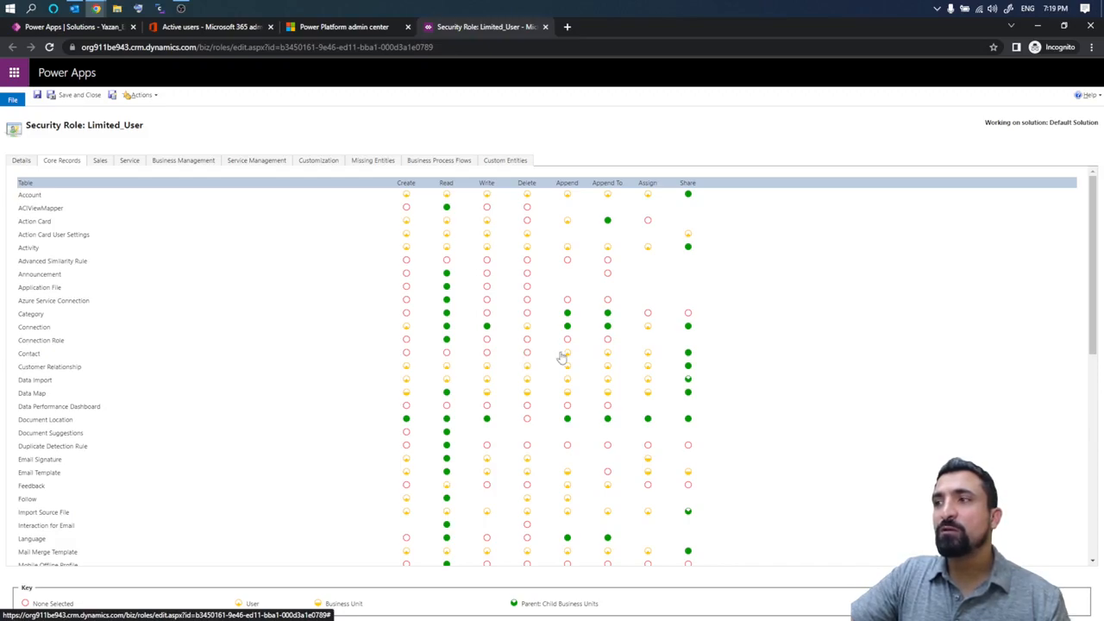
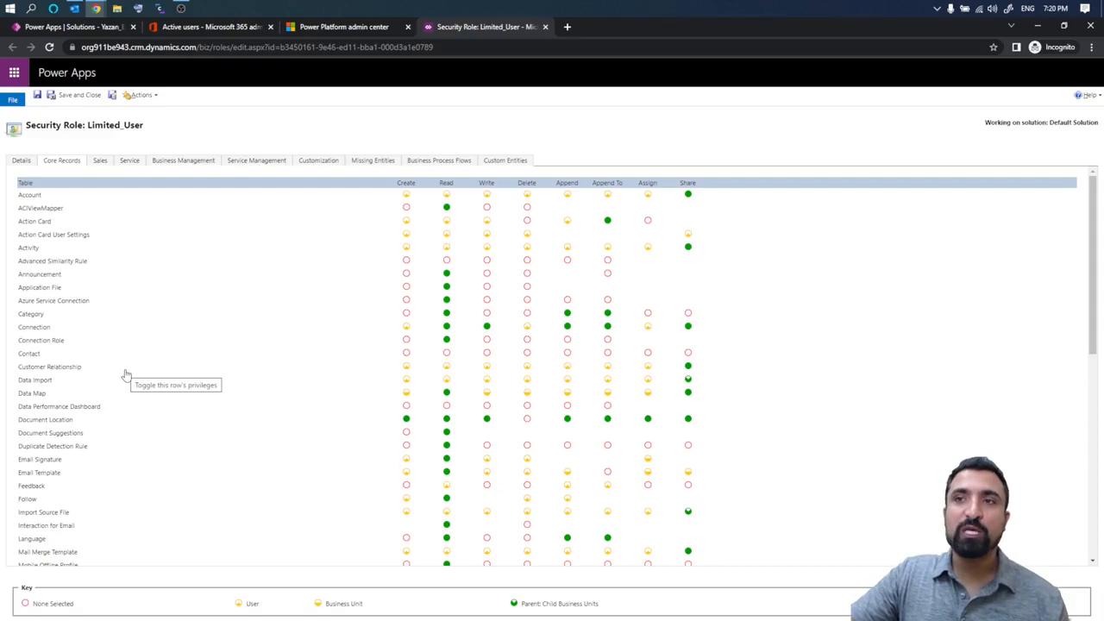
# - Set the Create, Read, Write and Delete privileges of the CoffeeShop custom entity to User level
pyautogui.click(510, 166)
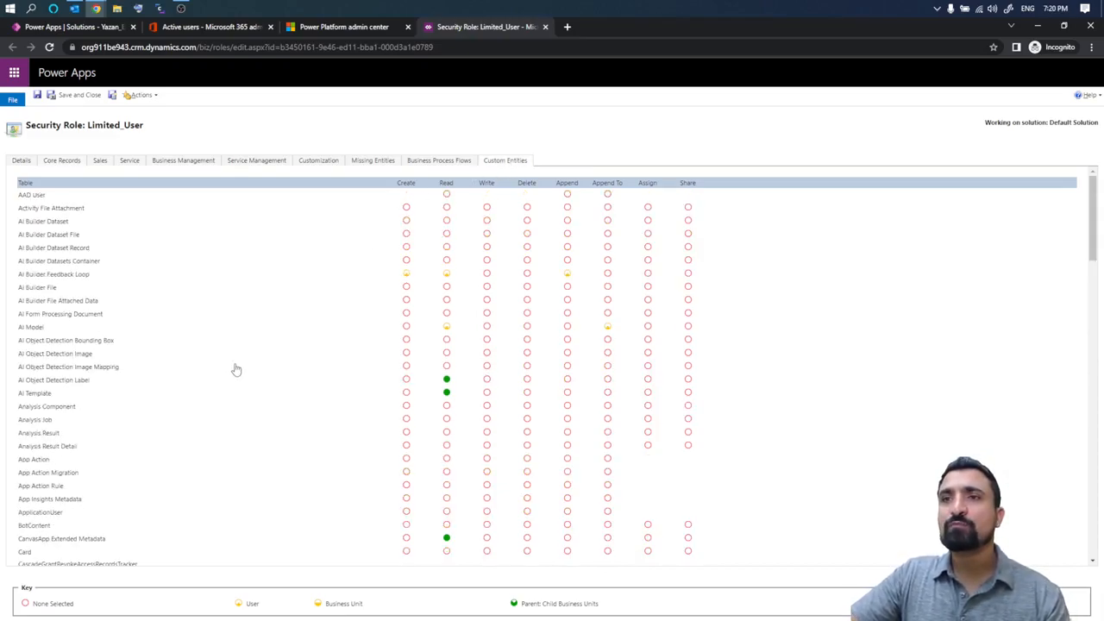
pyautogui.scroll(-3, 236, 369)
pyautogui.scroll(-2, 238, 368)
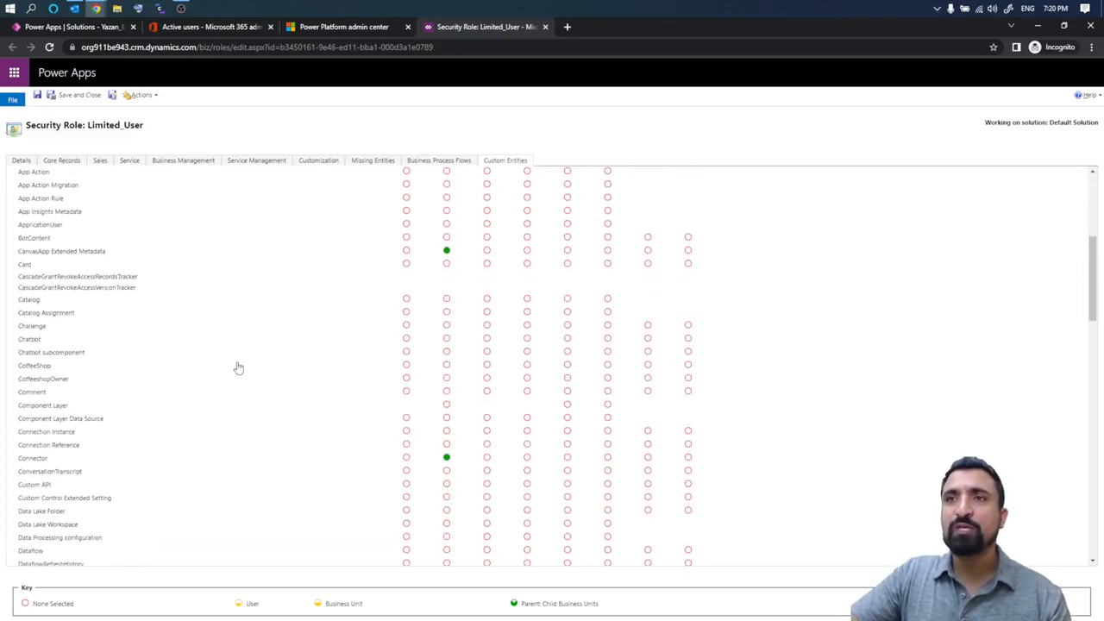
pyautogui.scroll(-1, 43, 353)
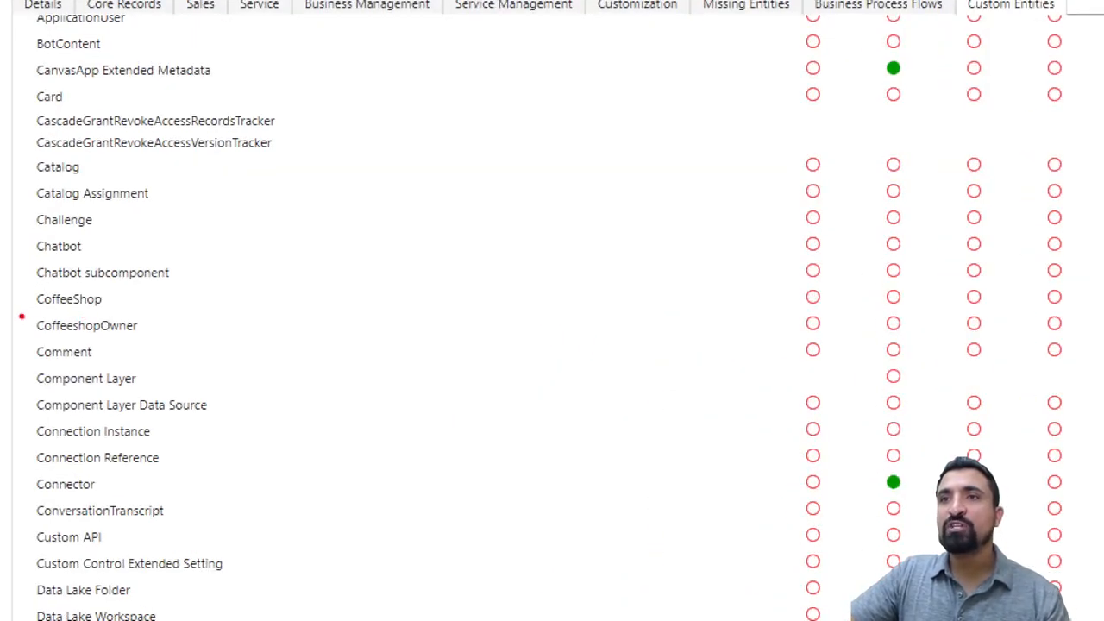
pyautogui.moveTo(19, 316); pyautogui.dragTo(131, 314)
pyautogui.moveTo(25, 347); pyautogui.dragTo(203, 335)
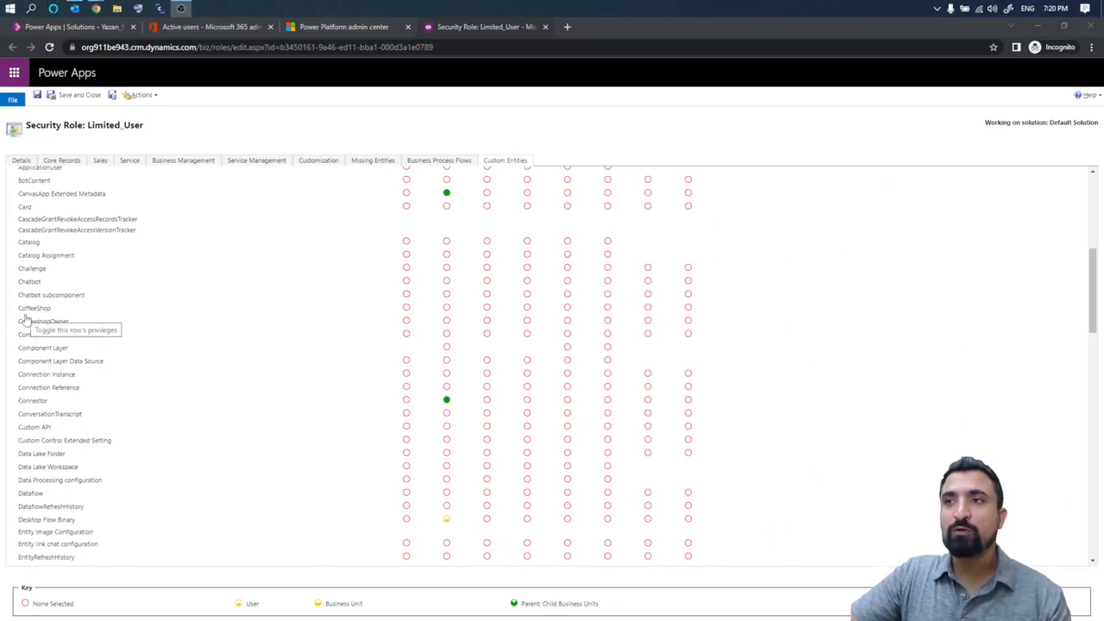
pyautogui.click(407, 310)
pyautogui.click(445, 311)
pyautogui.click(486, 310)
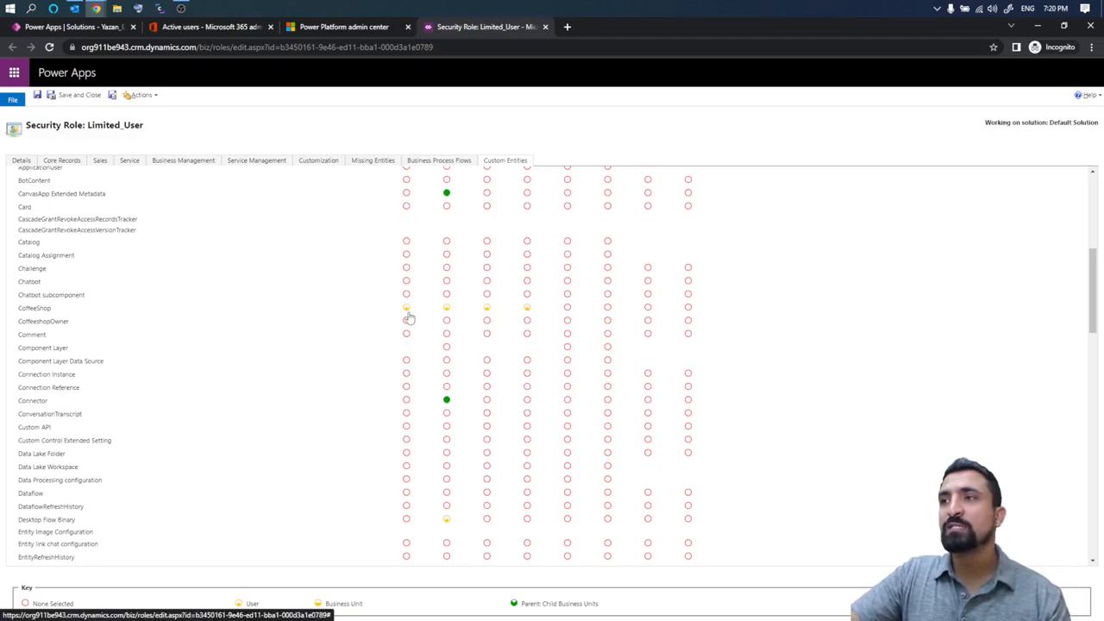
# - Set CoffeeshopOwner's Create, Read, Write and Delete privileges to User level, and save and close the Limited_User role
pyautogui.scroll(5, 409, 317)
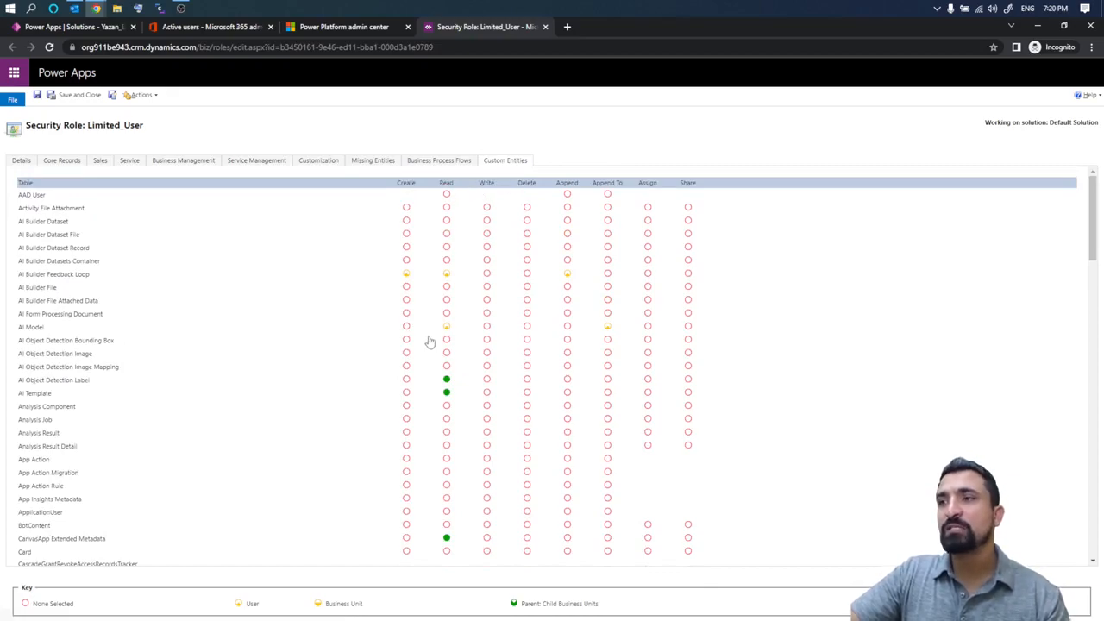
pyautogui.scroll(-4, 429, 340)
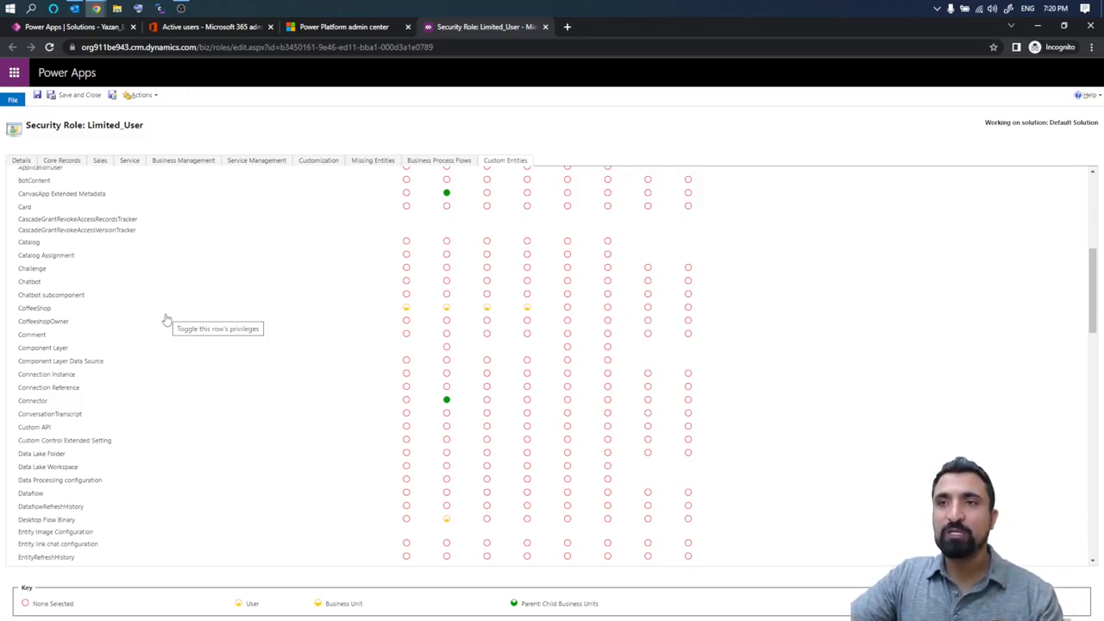
pyautogui.click(406, 321)
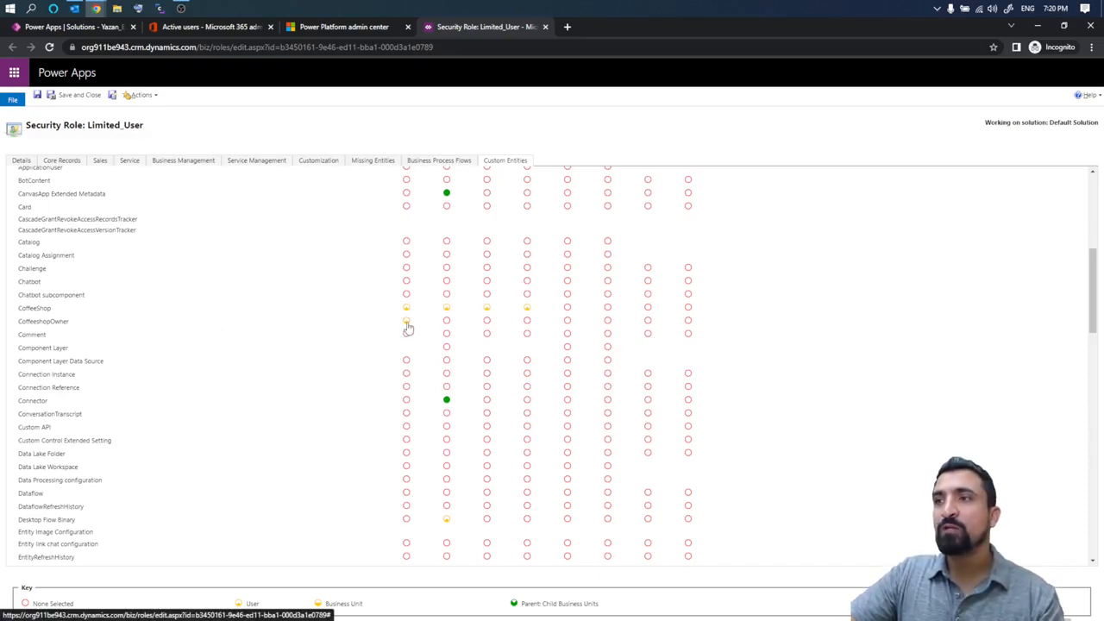
pyautogui.click(447, 321)
pyautogui.click(486, 321)
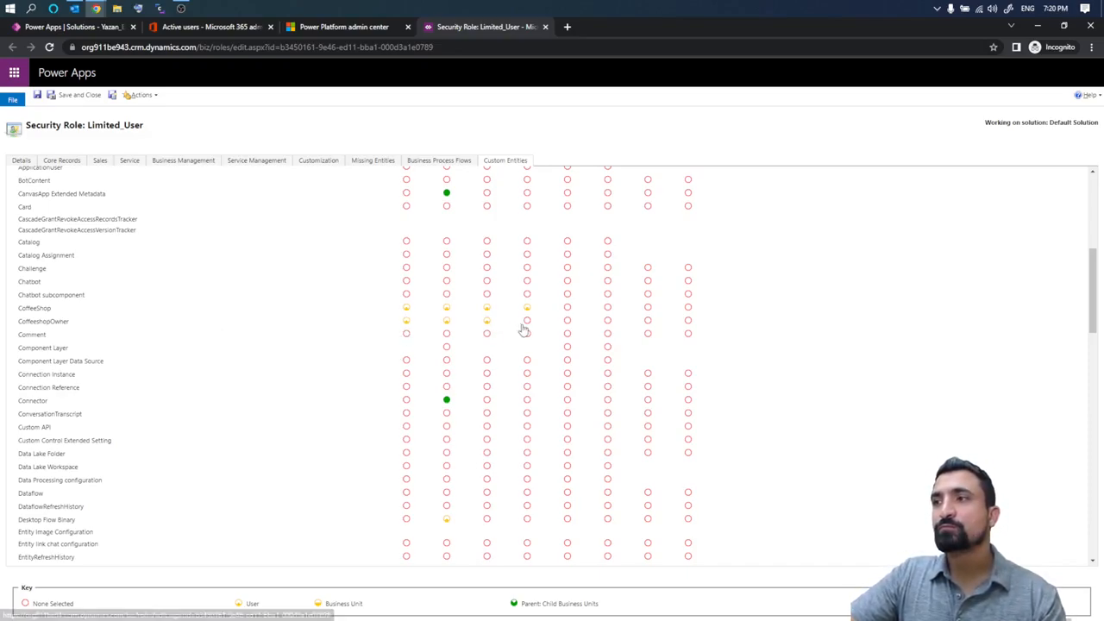
pyautogui.click(526, 322)
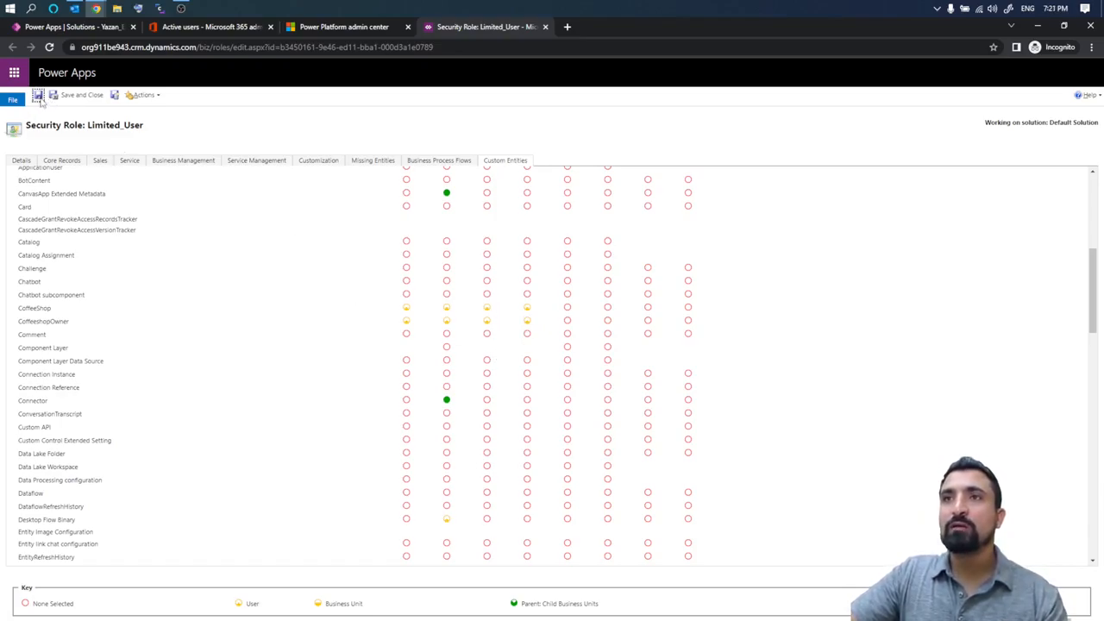
pyautogui.click(79, 96)
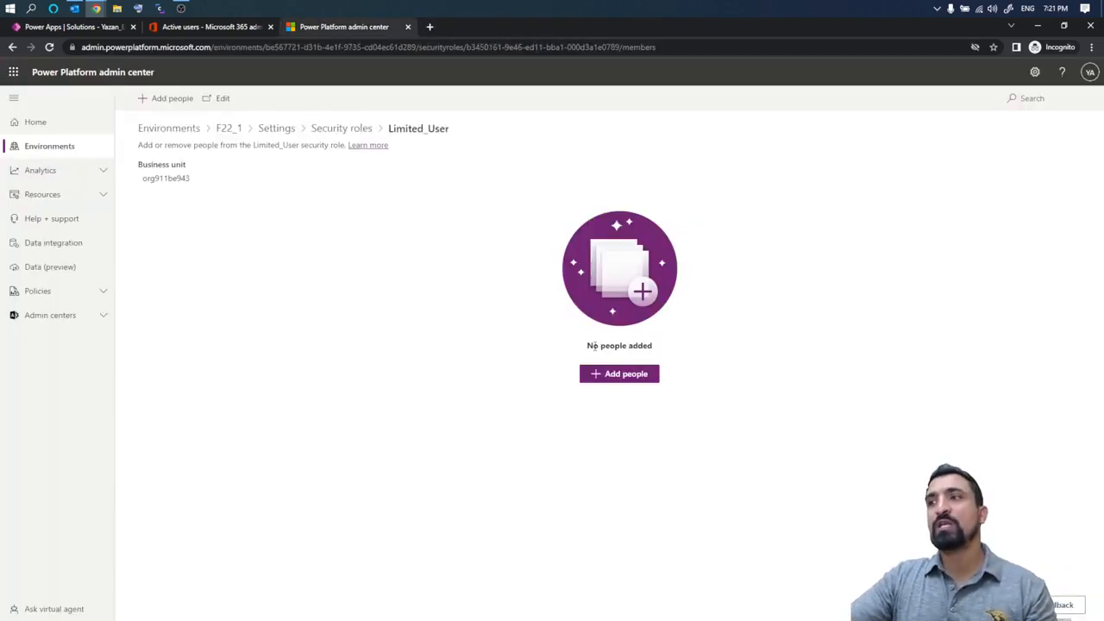
# - View the panel for adding people to the Limited_User role, and close it without adding anyone
pyautogui.click(622, 377)
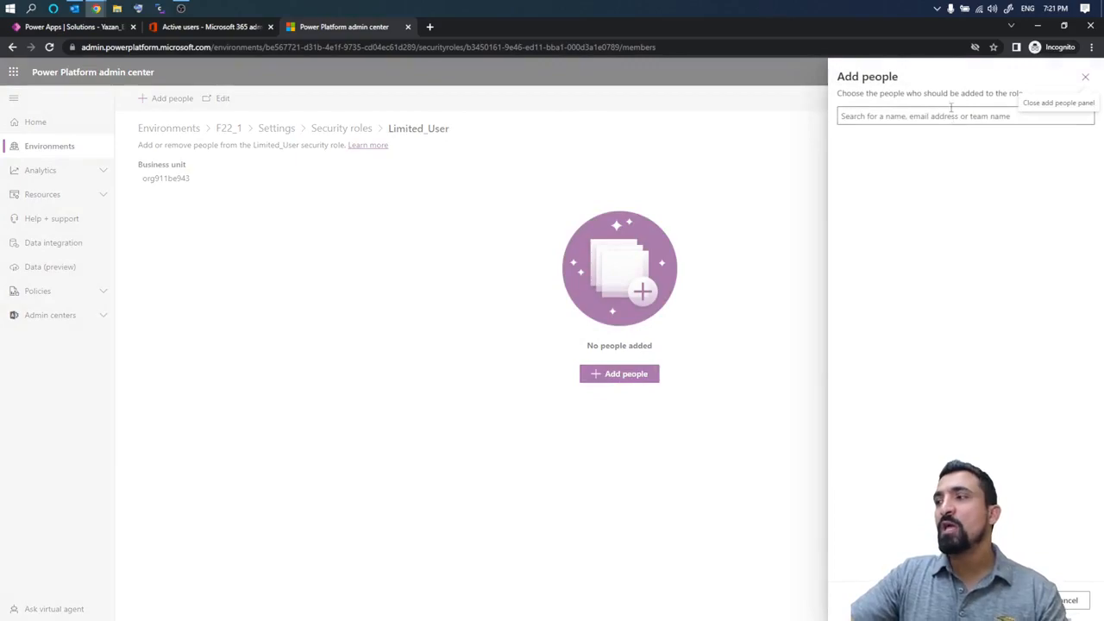
pyautogui.click(1085, 76)
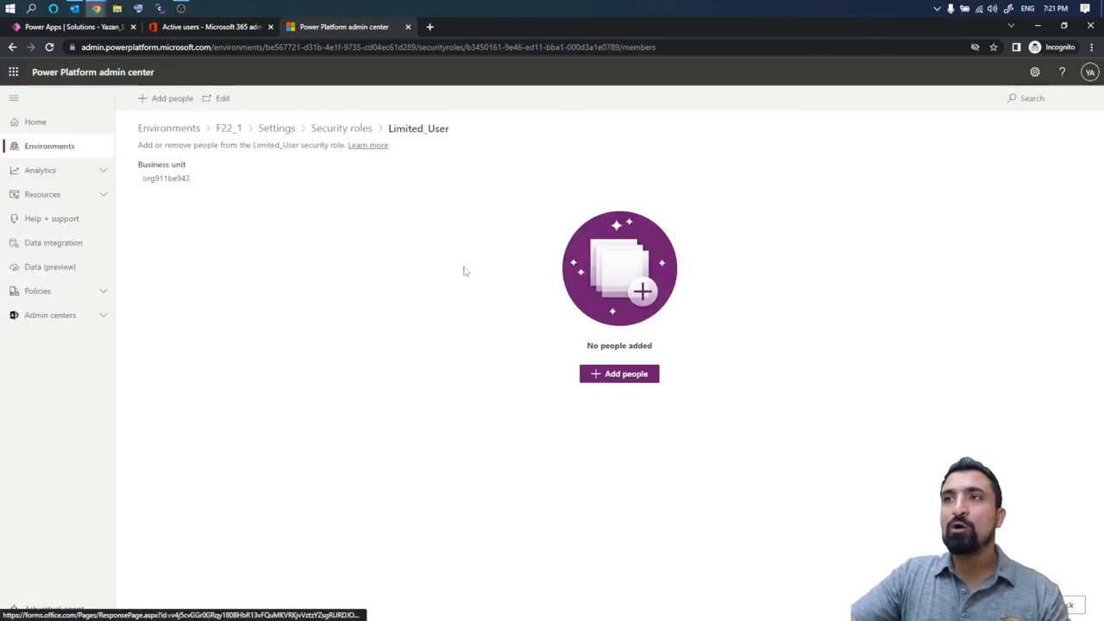
pyautogui.click(278, 128)
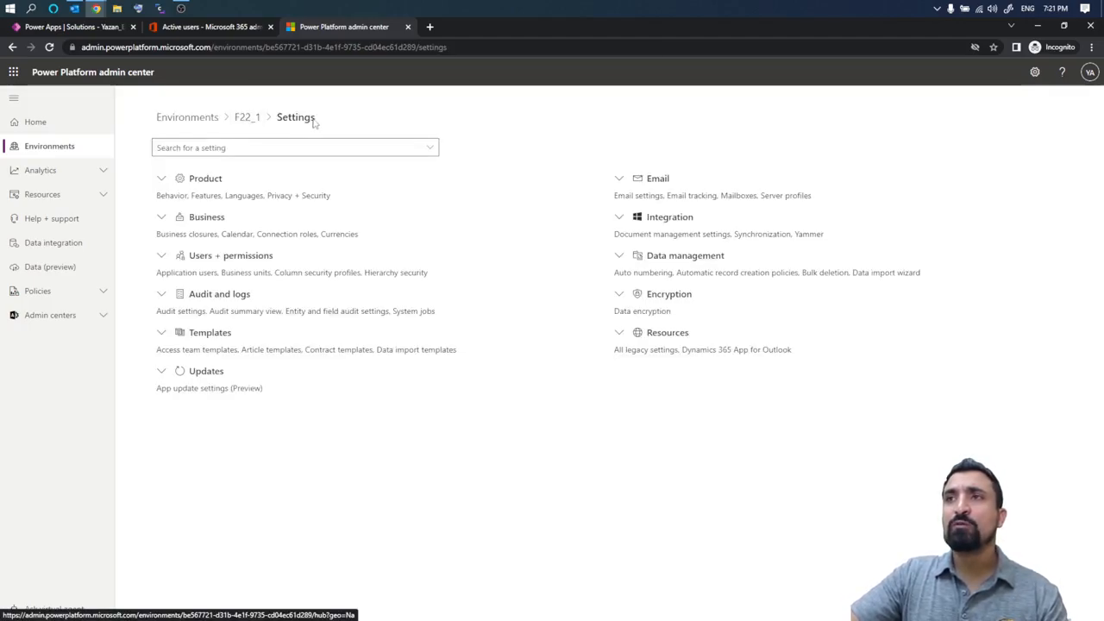
pyautogui.click(12, 47)
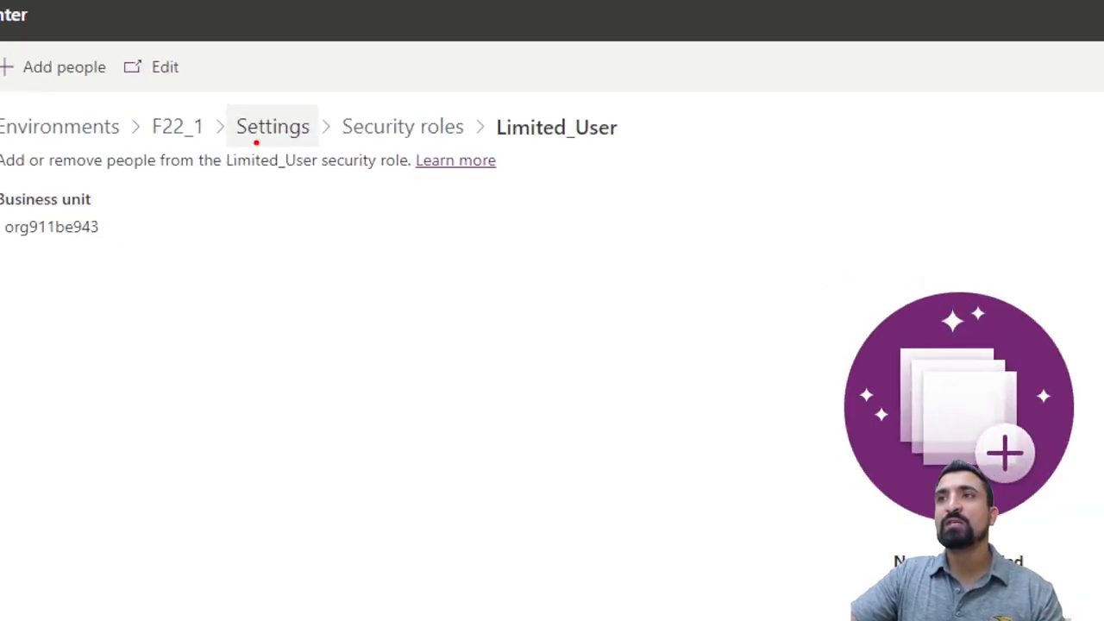
# - Open the Users list under Users + permissions in the F22_1 environment settings
pyautogui.moveTo(256, 142)
pyautogui.mouseDown()
pyautogui.moveTo(285, 143)
pyautogui.moveTo(337, 107)
pyautogui.moveTo(222, 116)
pyautogui.moveTo(229, 140)
pyautogui.mouseUp()
pyautogui.click(277, 127)
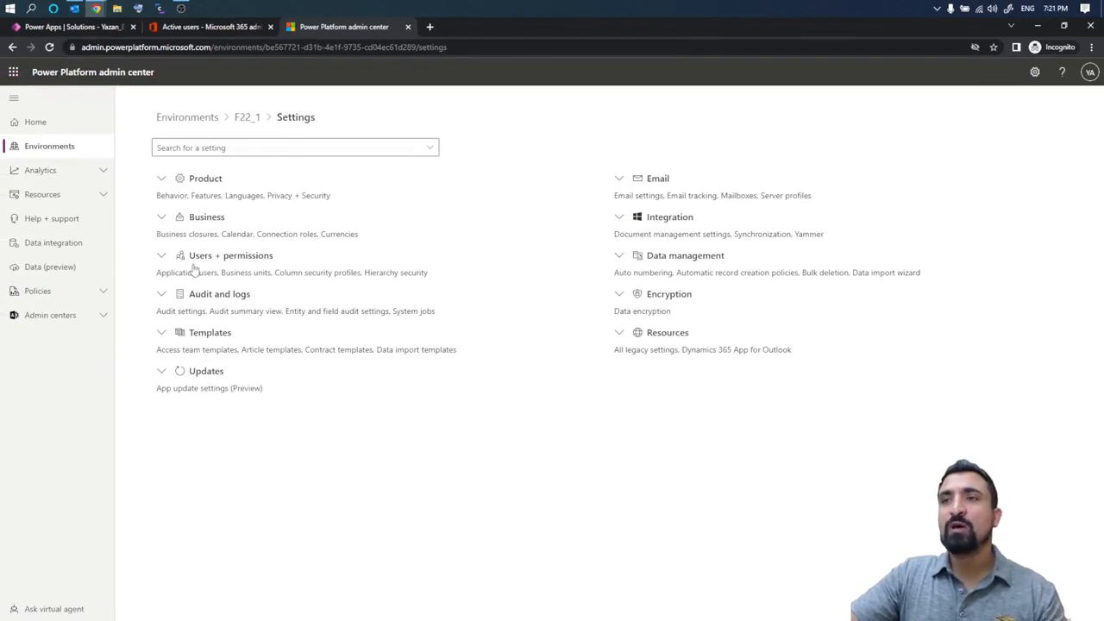
pyautogui.moveTo(153, 265)
pyautogui.mouseDown()
pyautogui.moveTo(388, 260)
pyautogui.moveTo(405, 244)
pyautogui.moveTo(219, 224)
pyautogui.moveTo(79, 249)
pyautogui.moveTo(121, 274)
pyautogui.mouseUp()
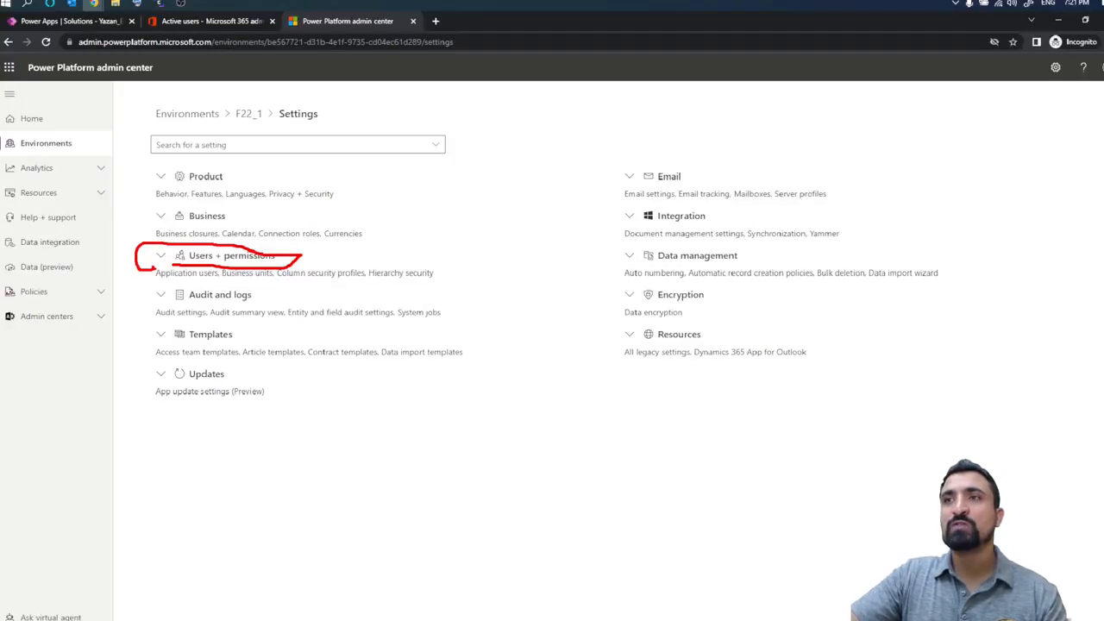
pyautogui.click(133, 252)
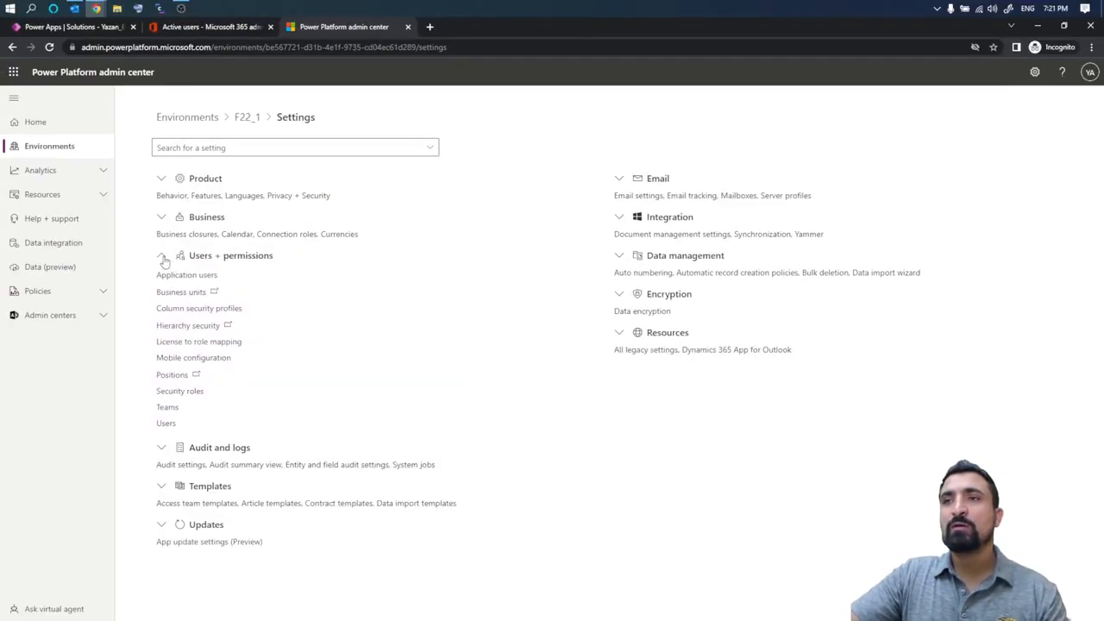
pyautogui.click(166, 424)
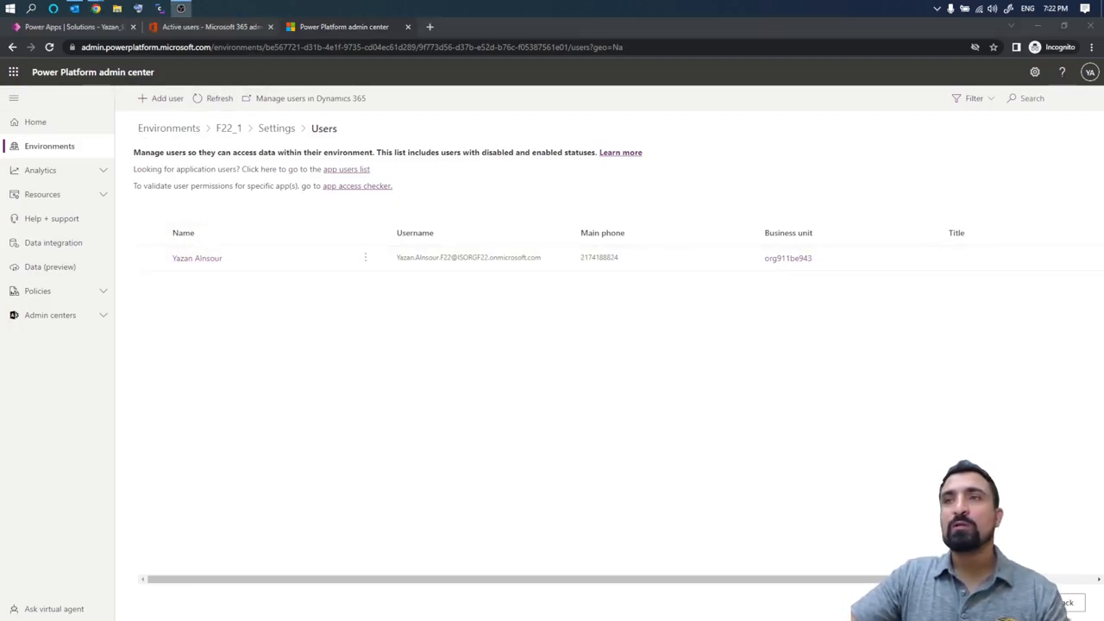
# - Refresh the F22_1 environment's Users list and the Active users list in the Microsoft 365 admin center
pyautogui.click(216, 99)
pyautogui.click(217, 102)
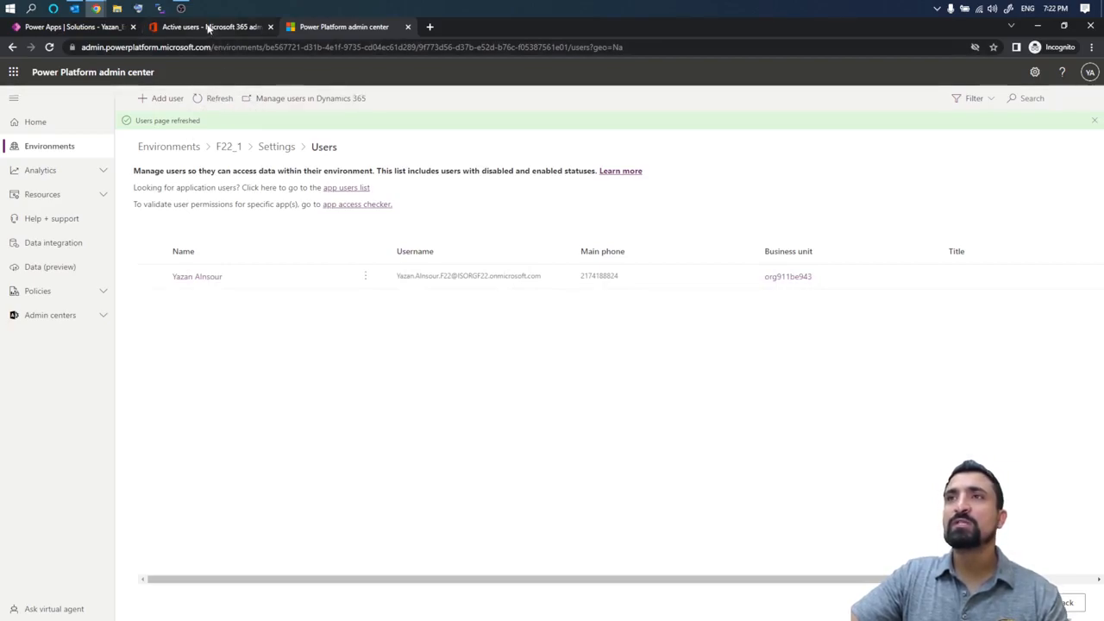
pyautogui.click(207, 29)
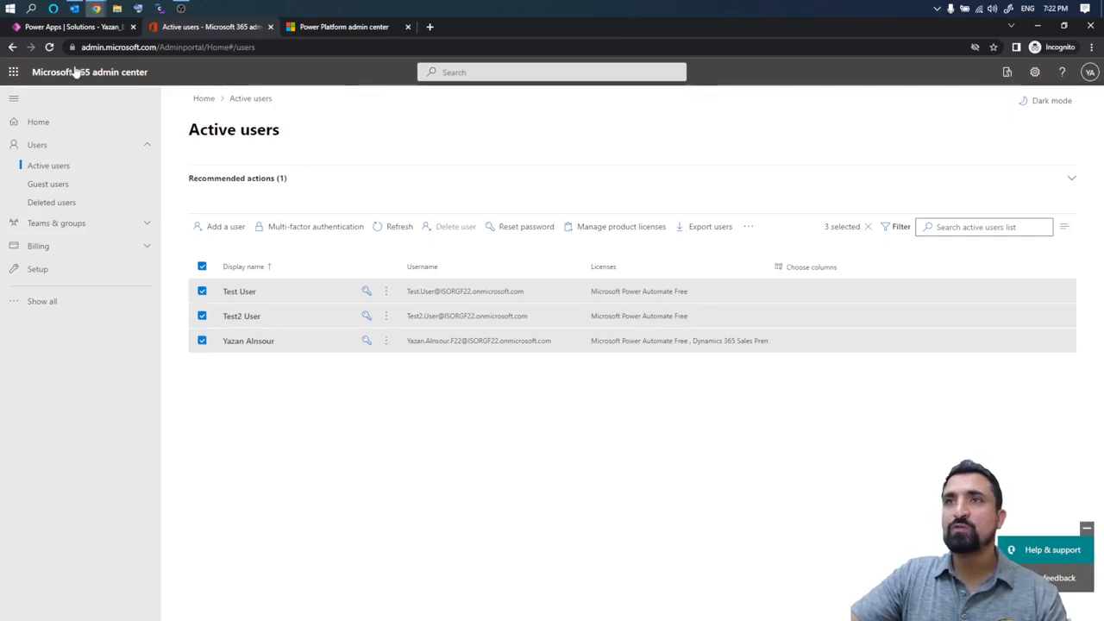
pyautogui.click(50, 48)
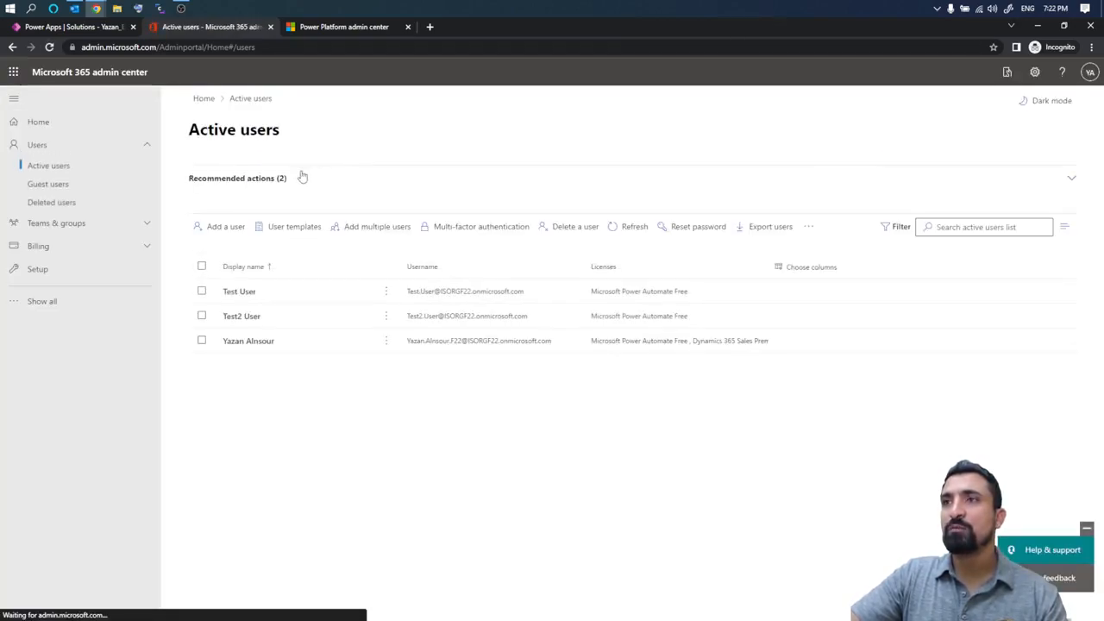
pyautogui.click(627, 232)
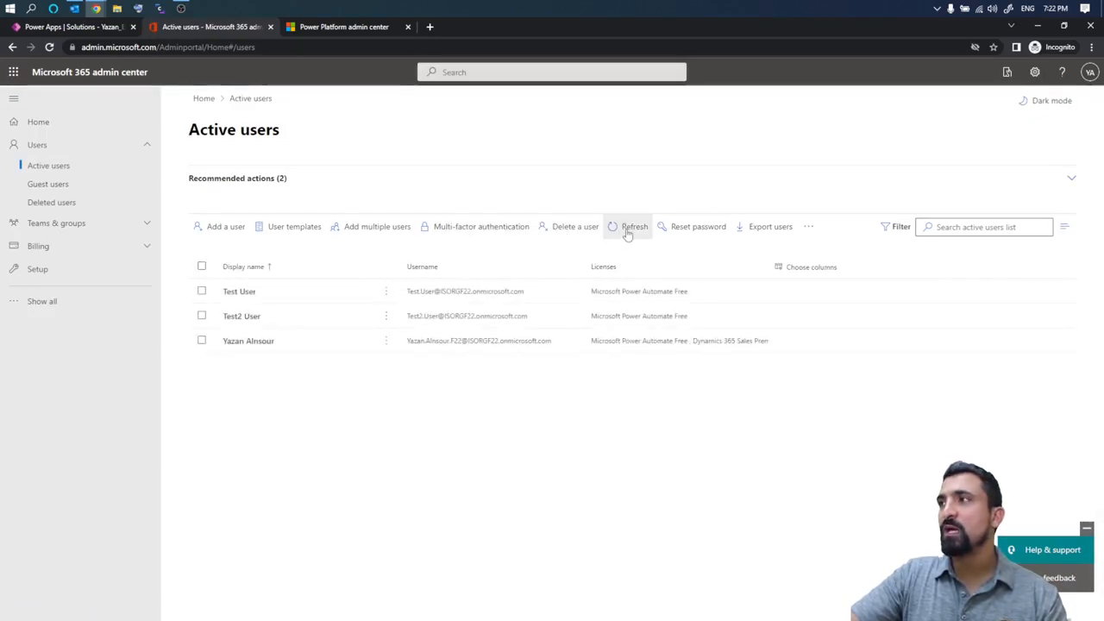
pyautogui.click(313, 29)
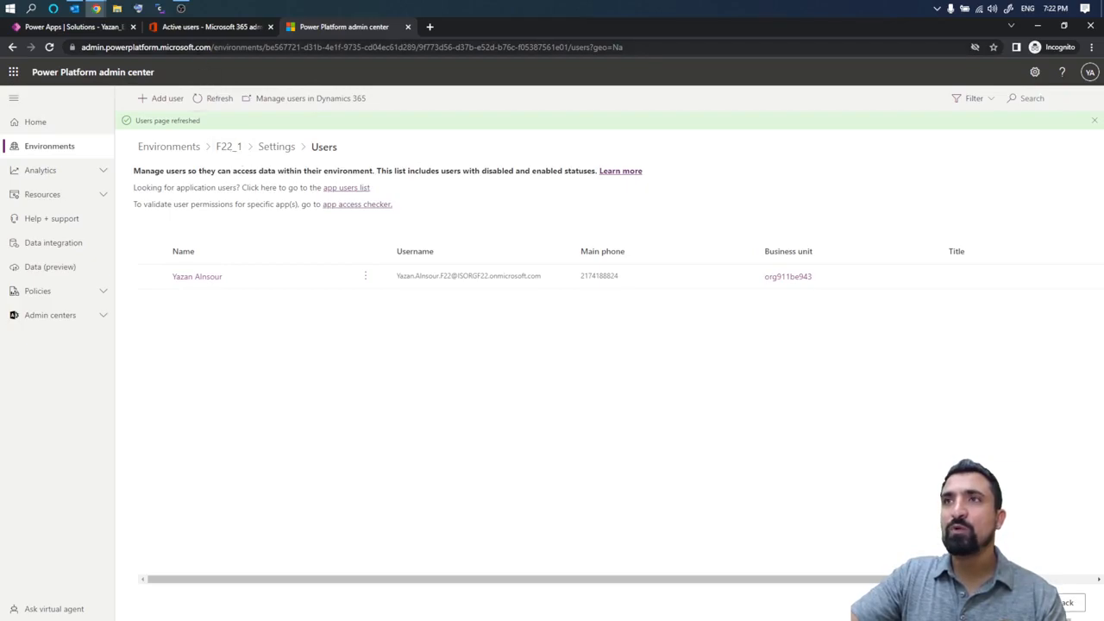
# - Switch to the Microsoft 365 admin center, select Test User and Test2 User, and view the additional actions offered for them
pyautogui.click(204, 29)
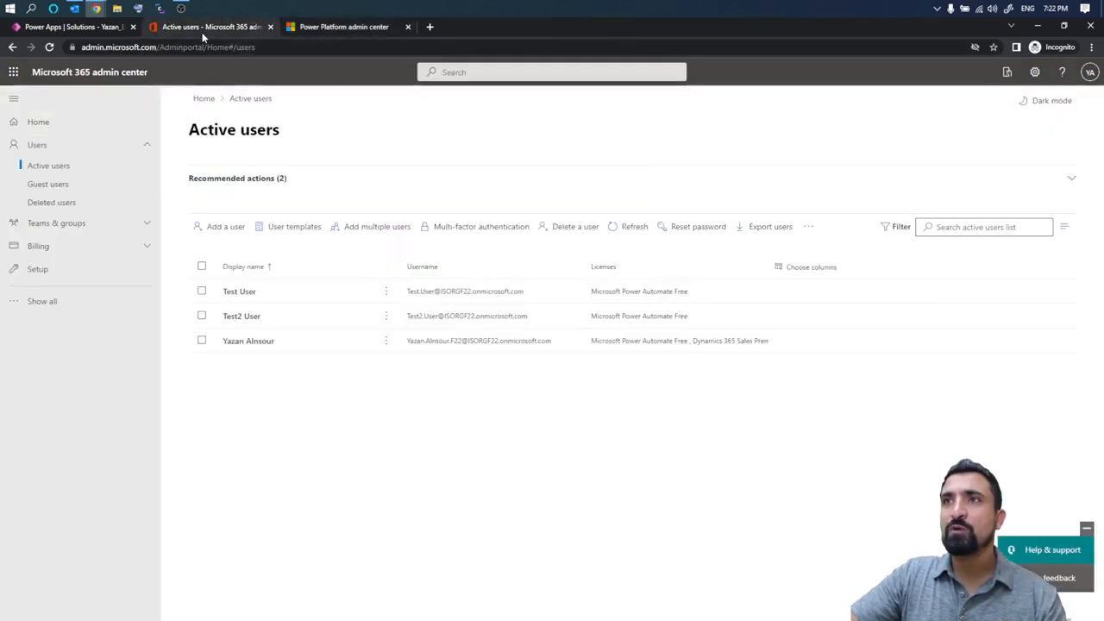
pyautogui.click(386, 291)
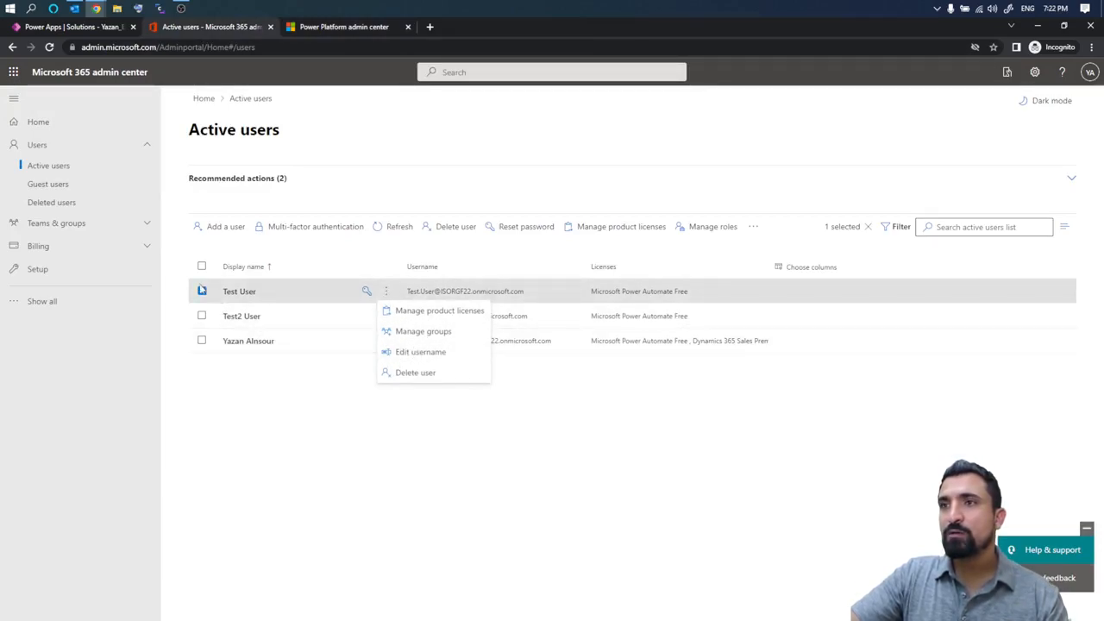
pyautogui.click(202, 316)
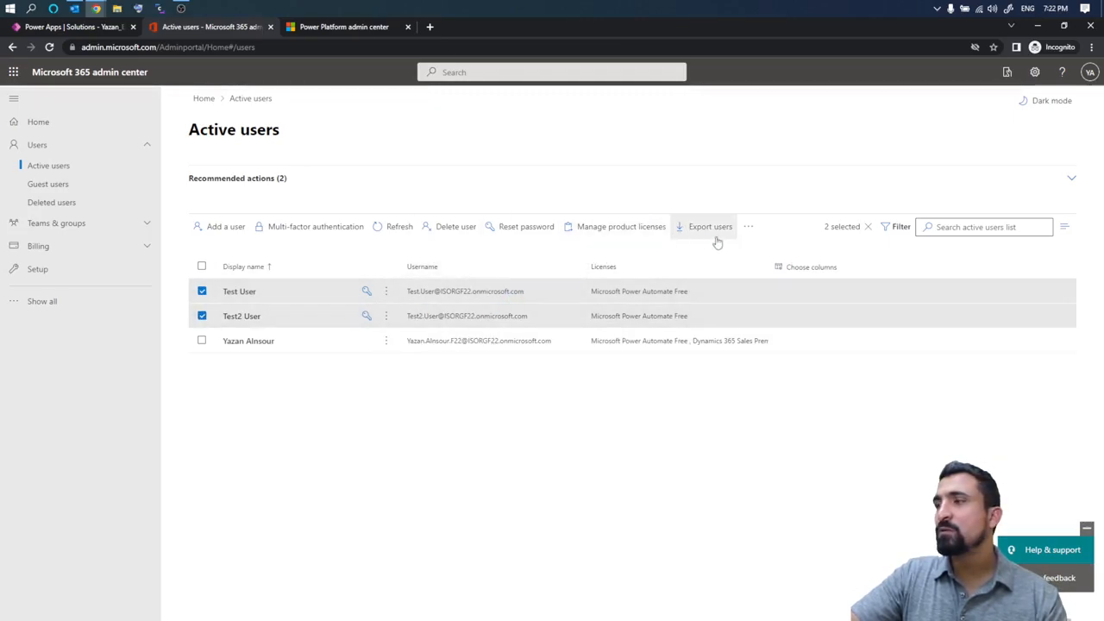
pyautogui.click(748, 228)
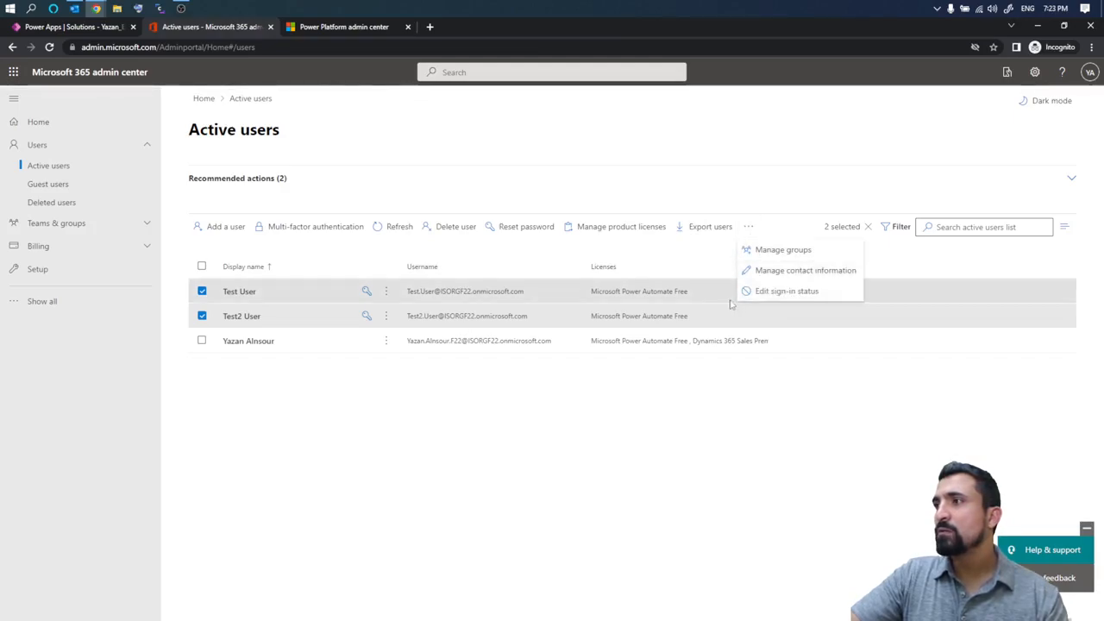
pyautogui.click(690, 265)
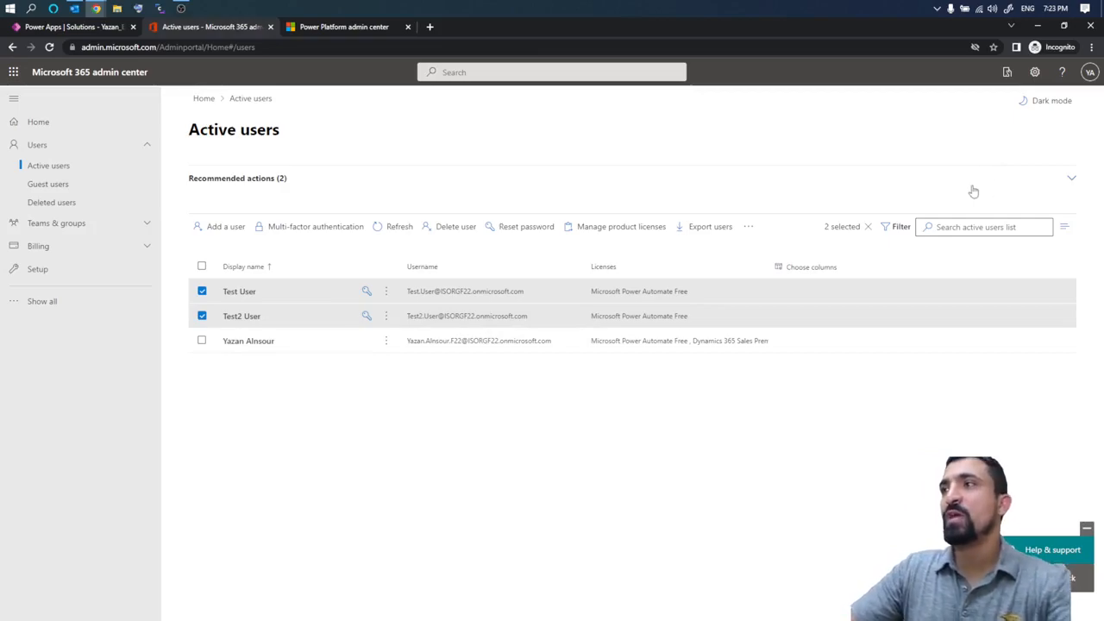
# - View the username and domain options for Test User, and close them without saving changes
pyautogui.click(386, 293)
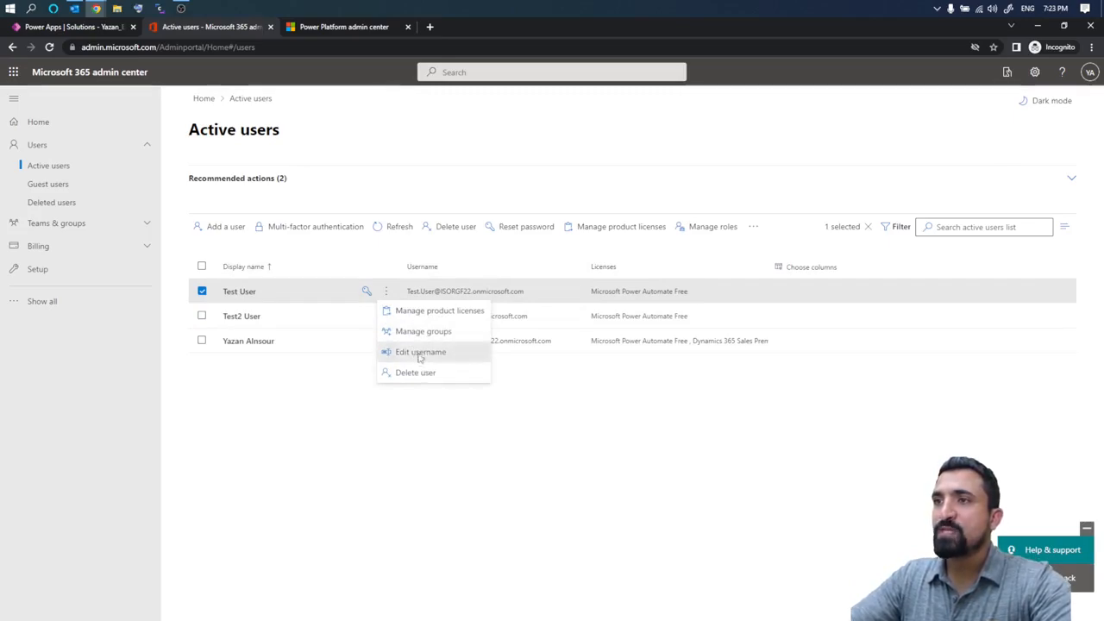
pyautogui.click(419, 353)
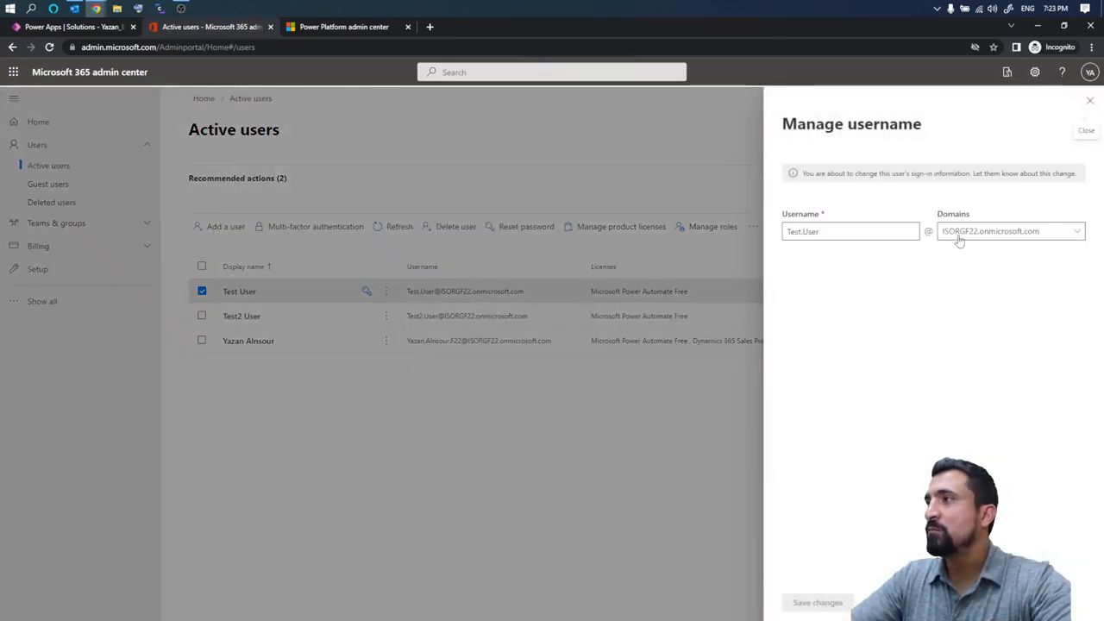
pyautogui.click(1031, 237)
pyautogui.click(1031, 249)
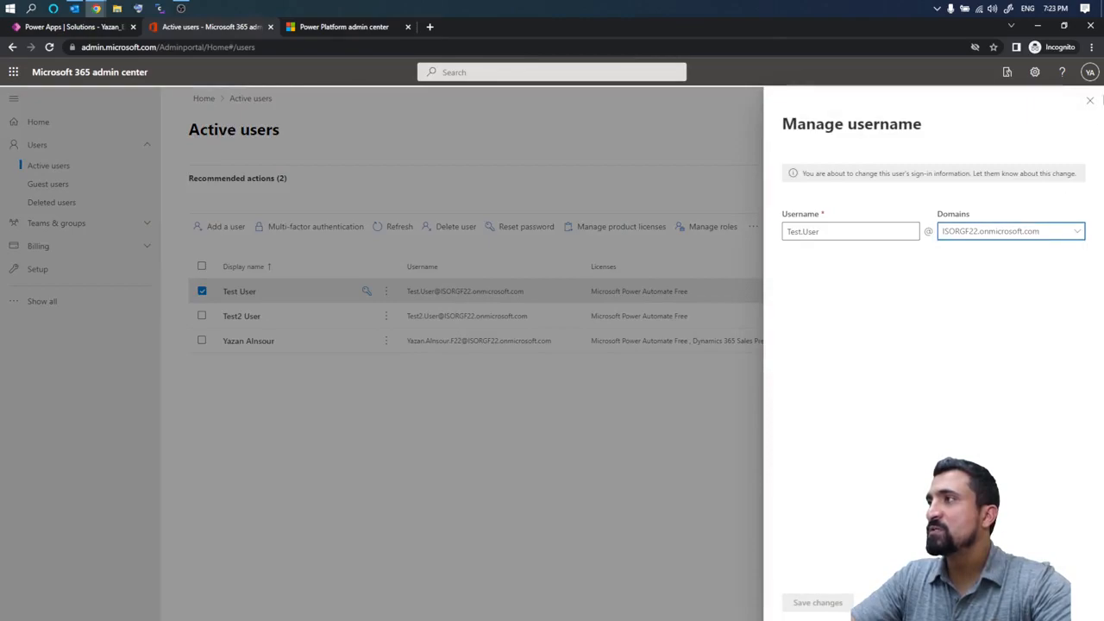
pyautogui.click(1089, 101)
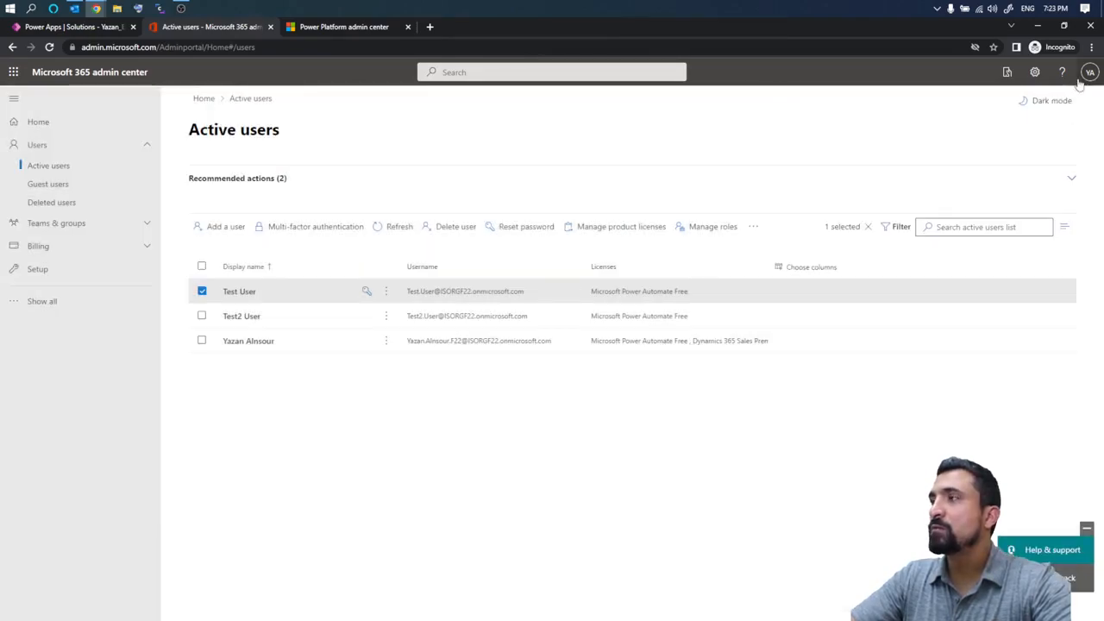
# - View the signed-in account's details and the Microsoft 365 admin center settings, and close them without changing anything
pyautogui.click(1088, 73)
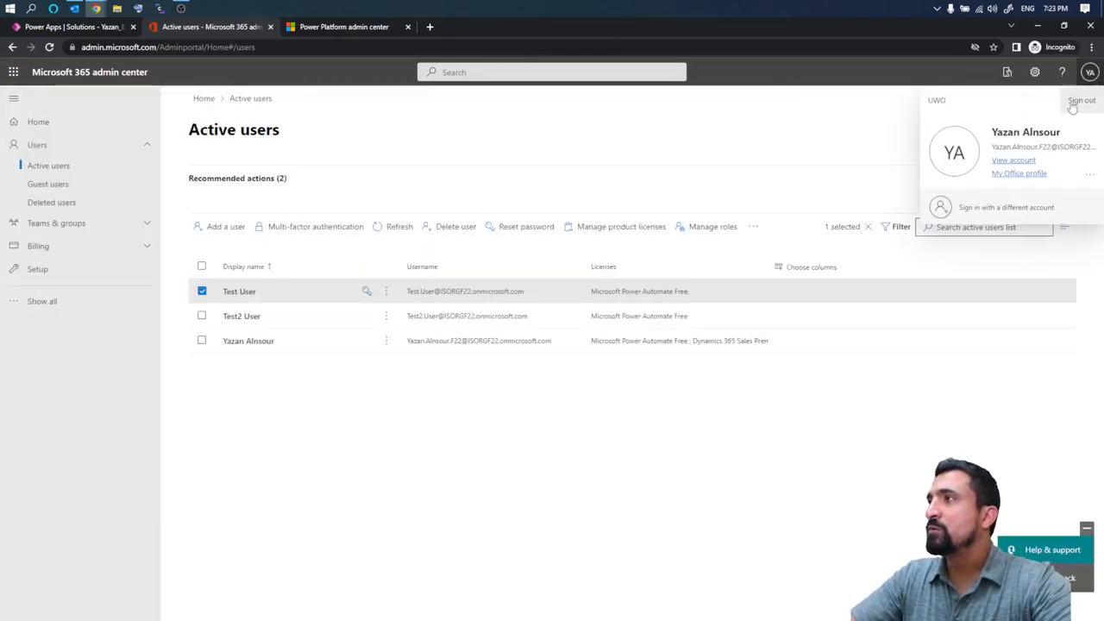
pyautogui.click(1006, 73)
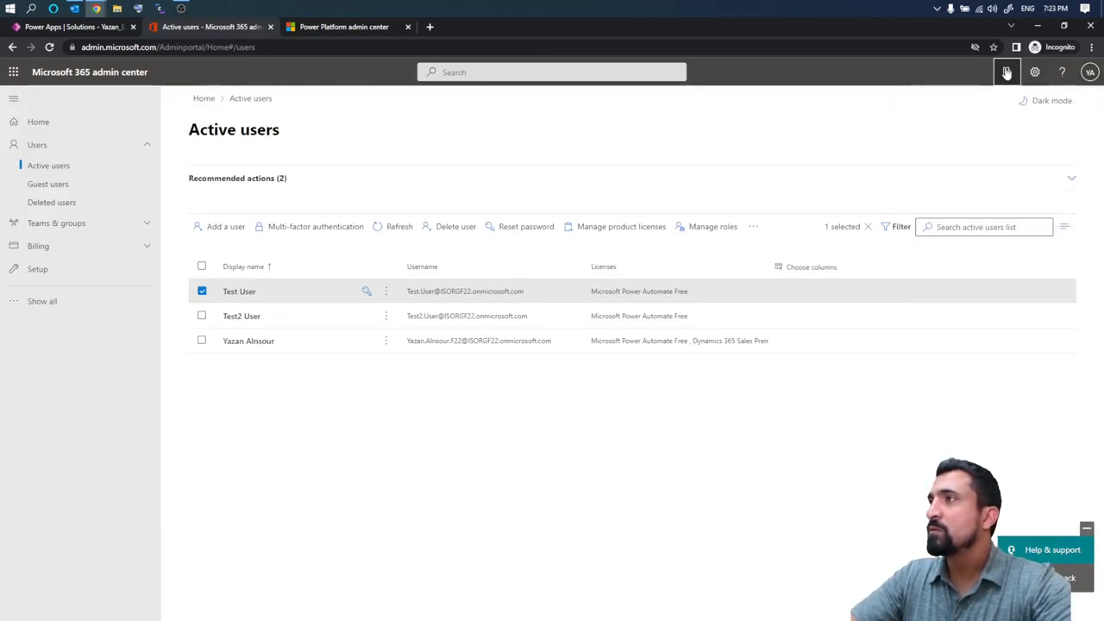
pyautogui.click(1035, 73)
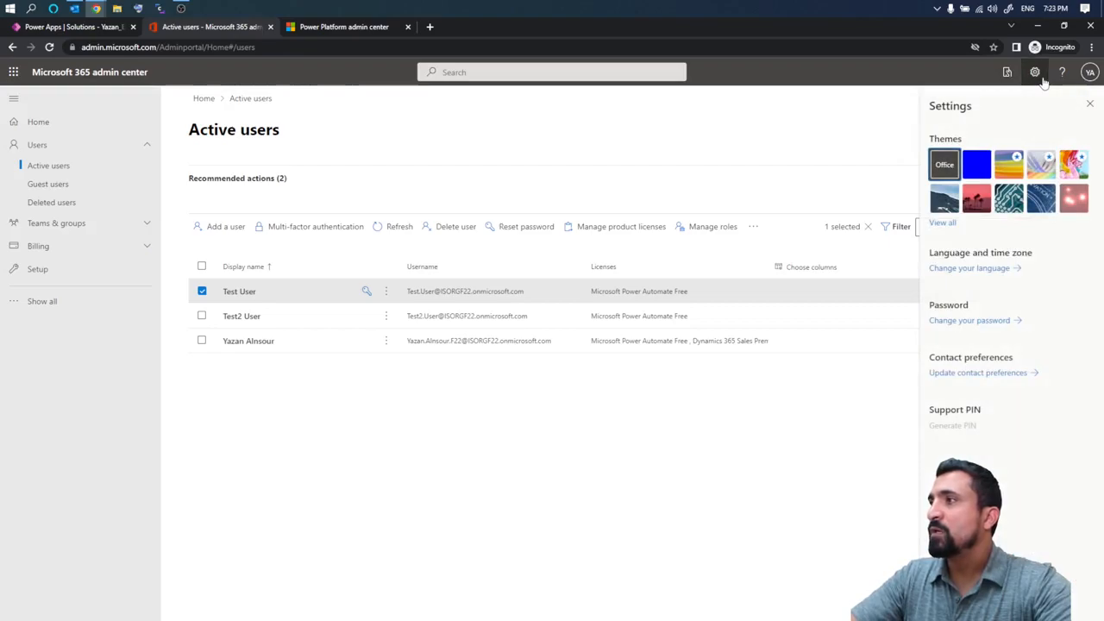
pyautogui.click(1089, 104)
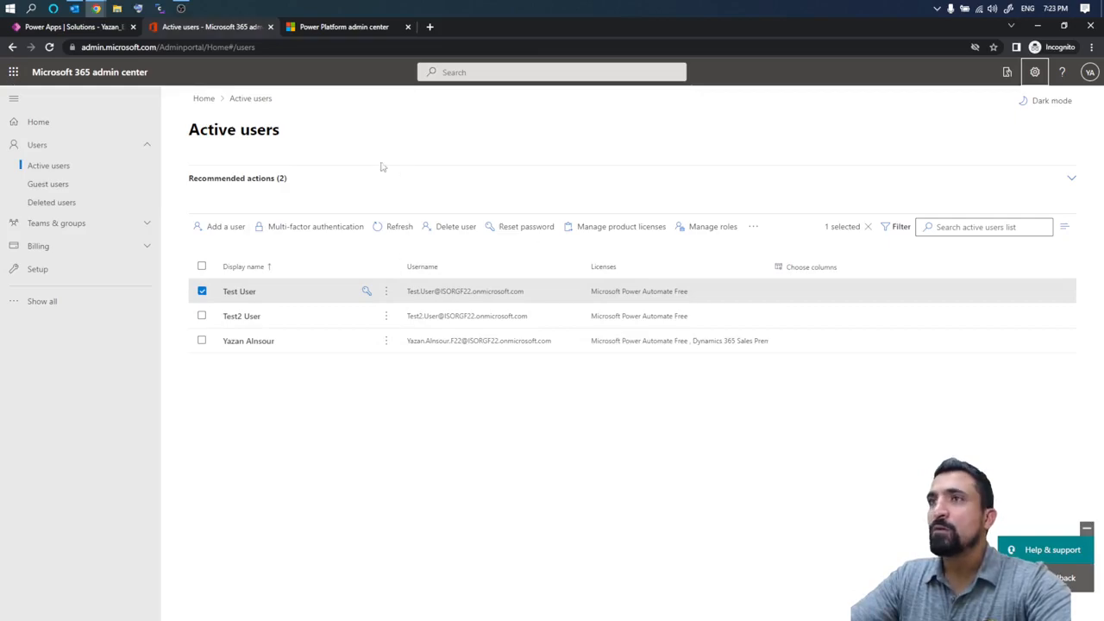
# - Compare the F22_1 environment's Users list with the Active users list in the Microsoft 365 admin center
pyautogui.hotkey('ctrl', 'Tab')
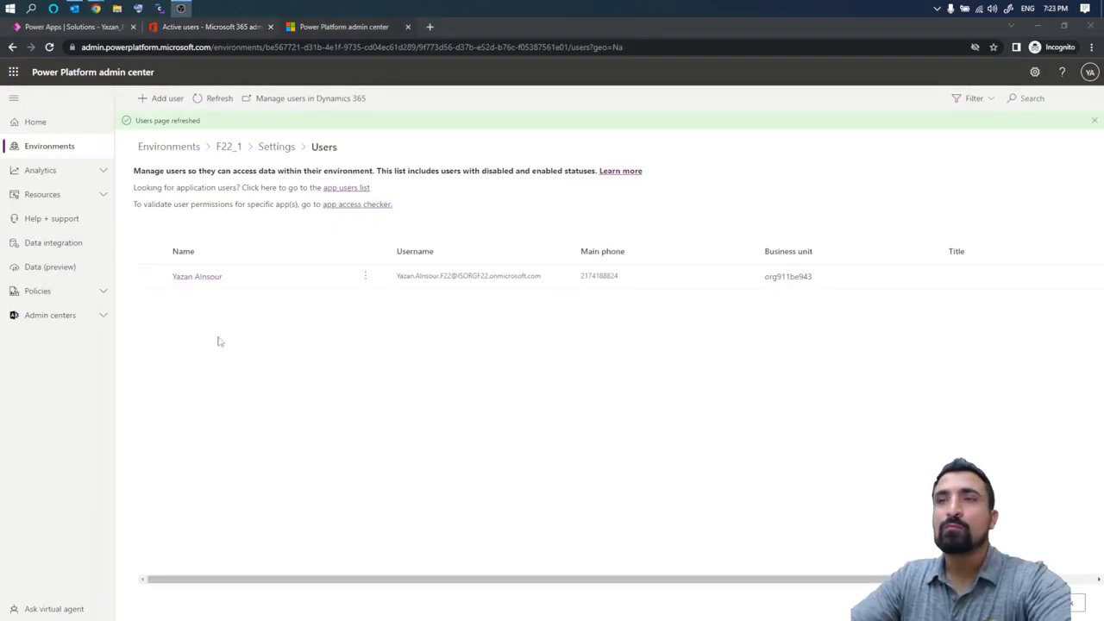
pyautogui.click(314, 34)
pyautogui.click(235, 27)
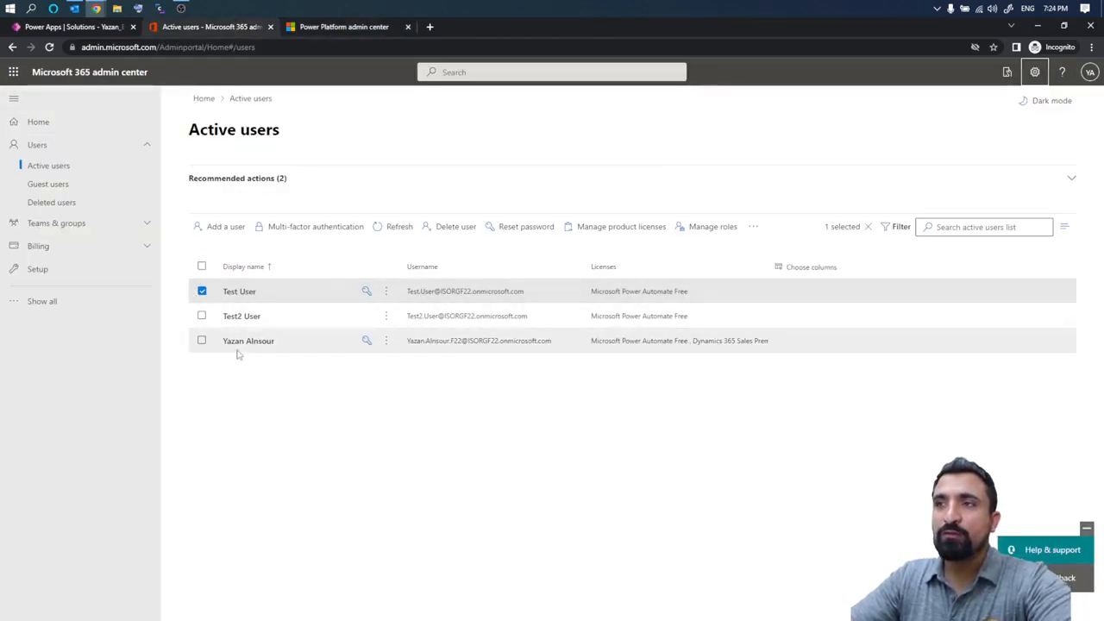
pyautogui.click(356, 32)
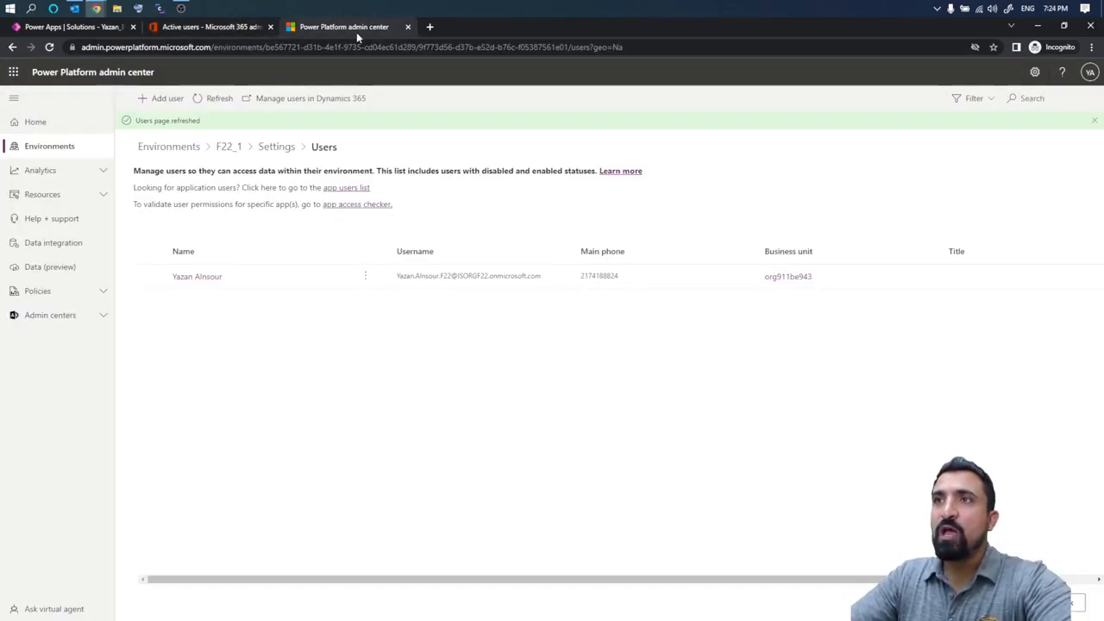
# - Add Test User to the F22_1 environment in the Power Platform admin center
pyautogui.click(168, 102)
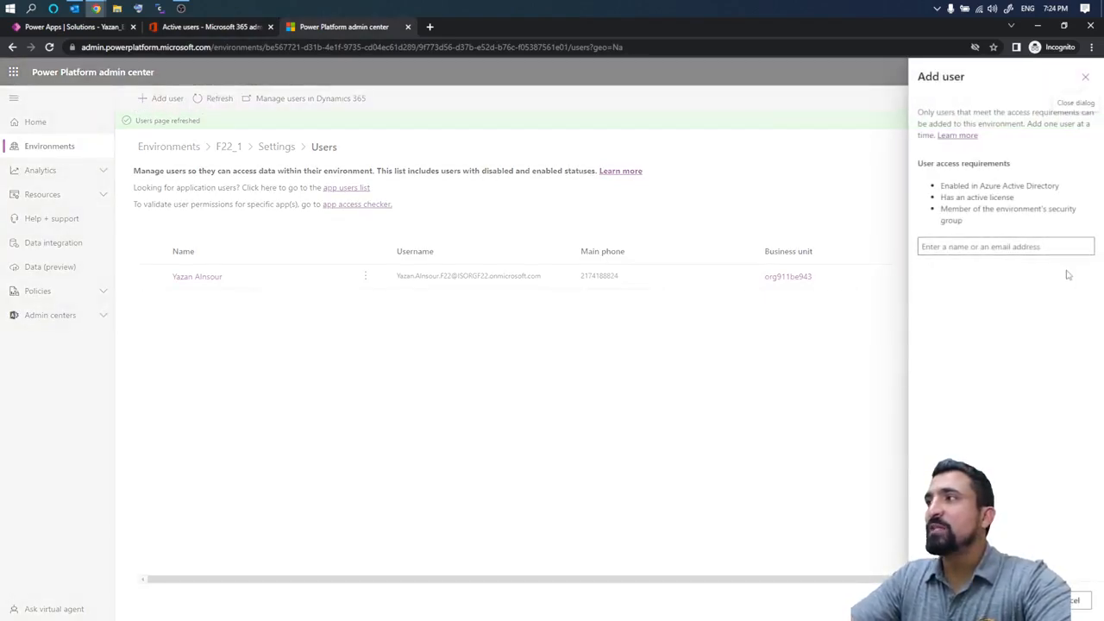
pyautogui.click(1015, 247)
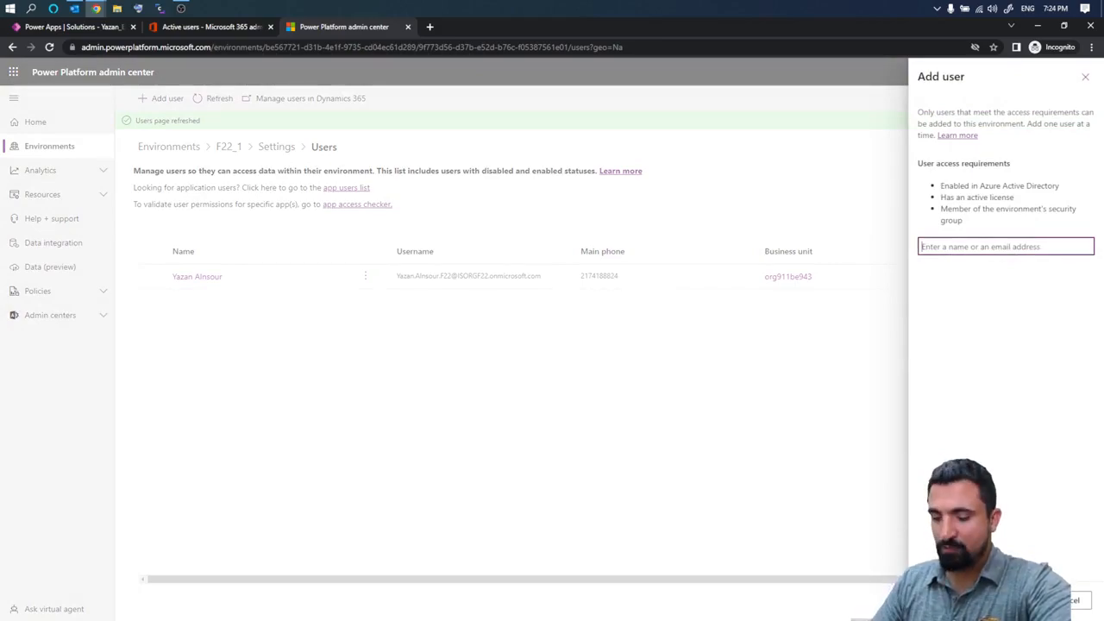
pyautogui.click(228, 27)
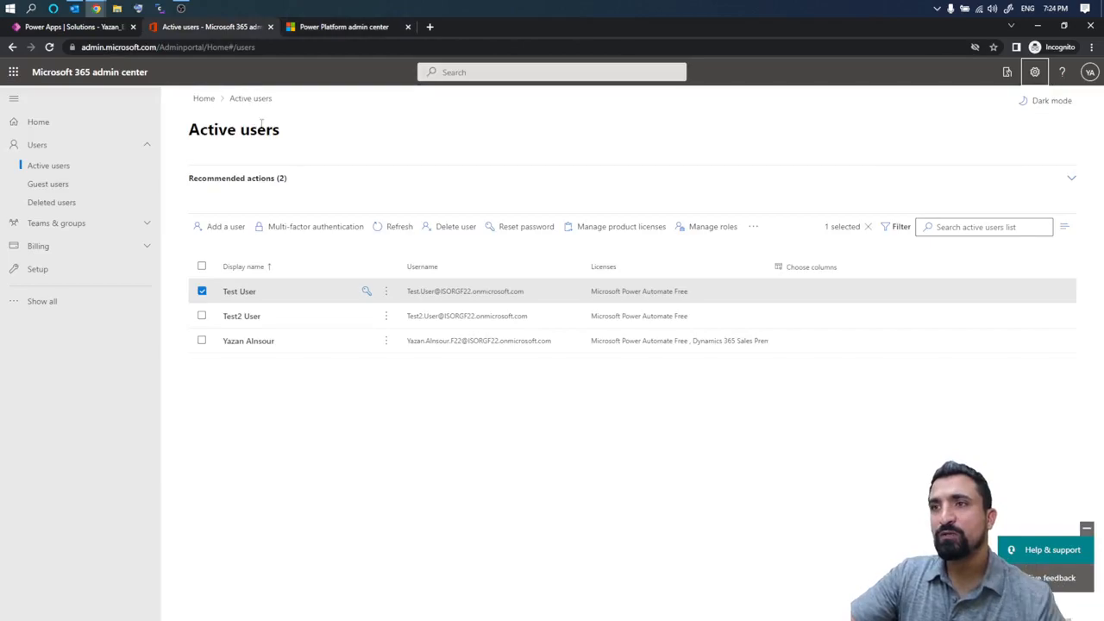
pyautogui.click(341, 29)
pyautogui.click(983, 246)
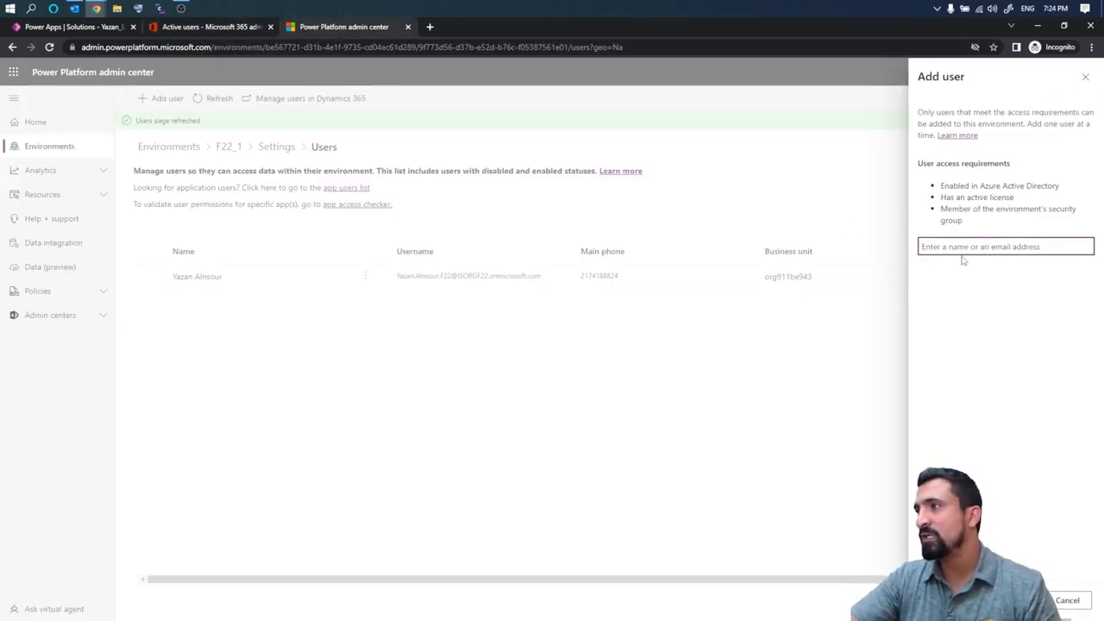
pyautogui.write('Test User')
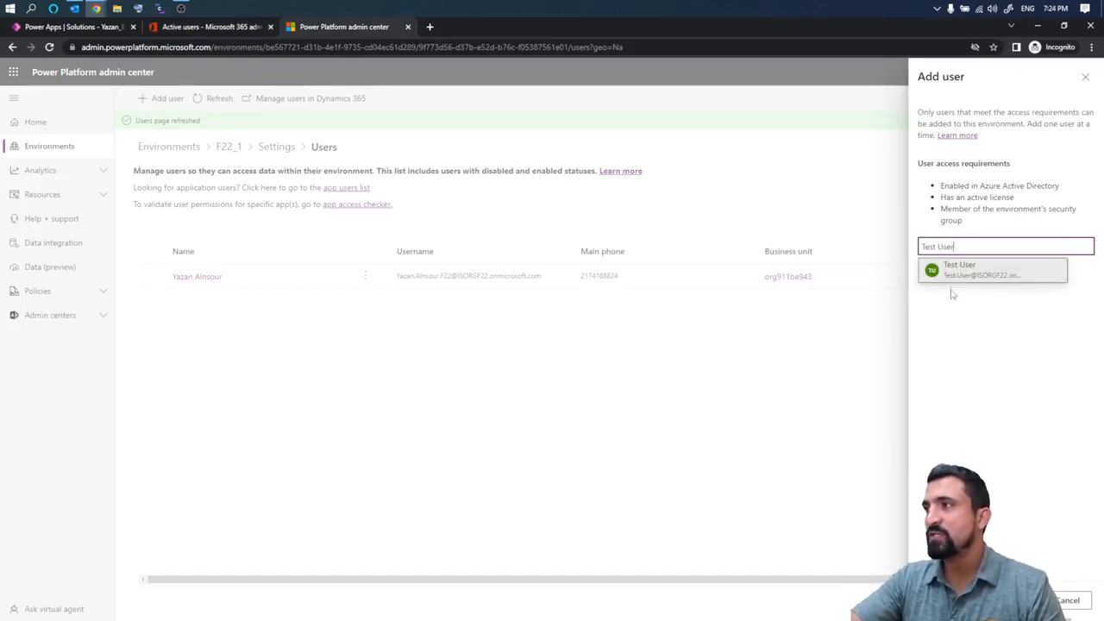
pyautogui.click(967, 274)
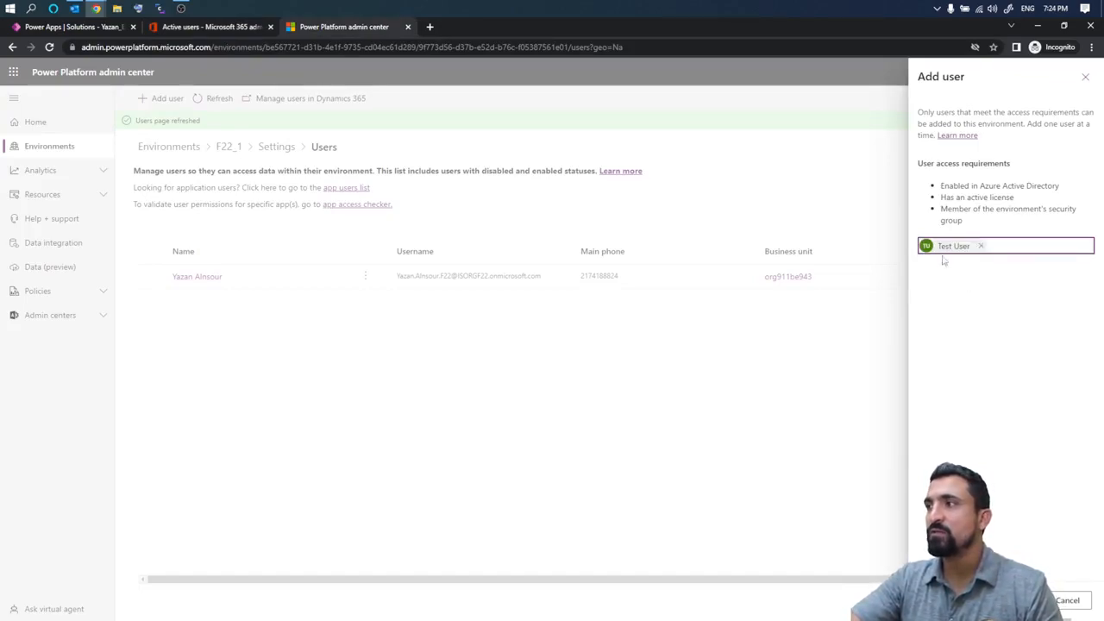
pyautogui.click(1015, 600)
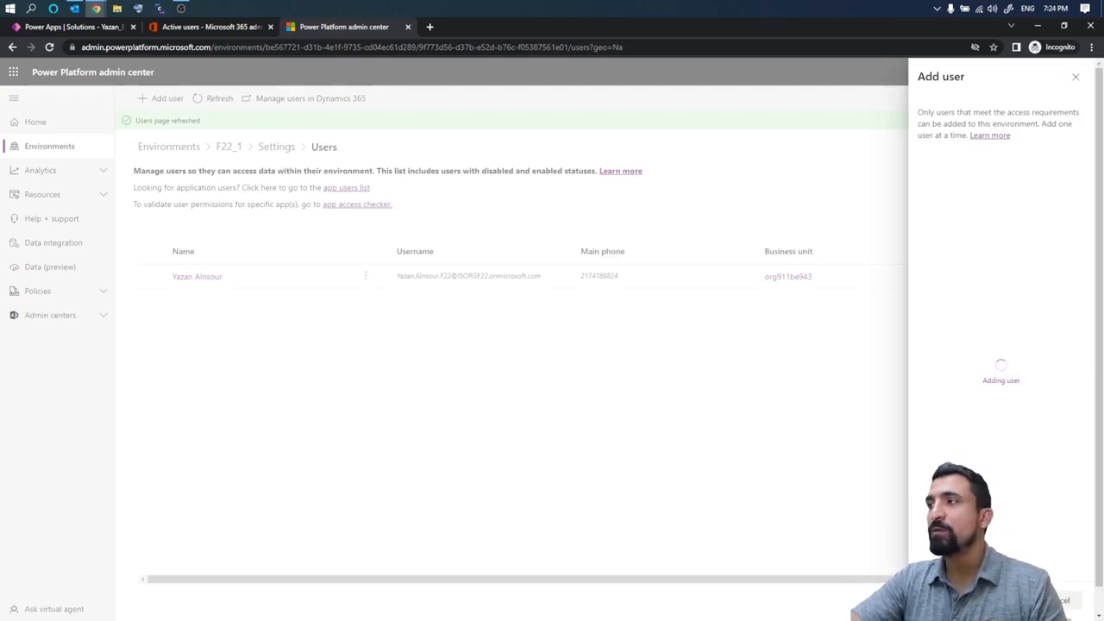
pyautogui.click(186, 30)
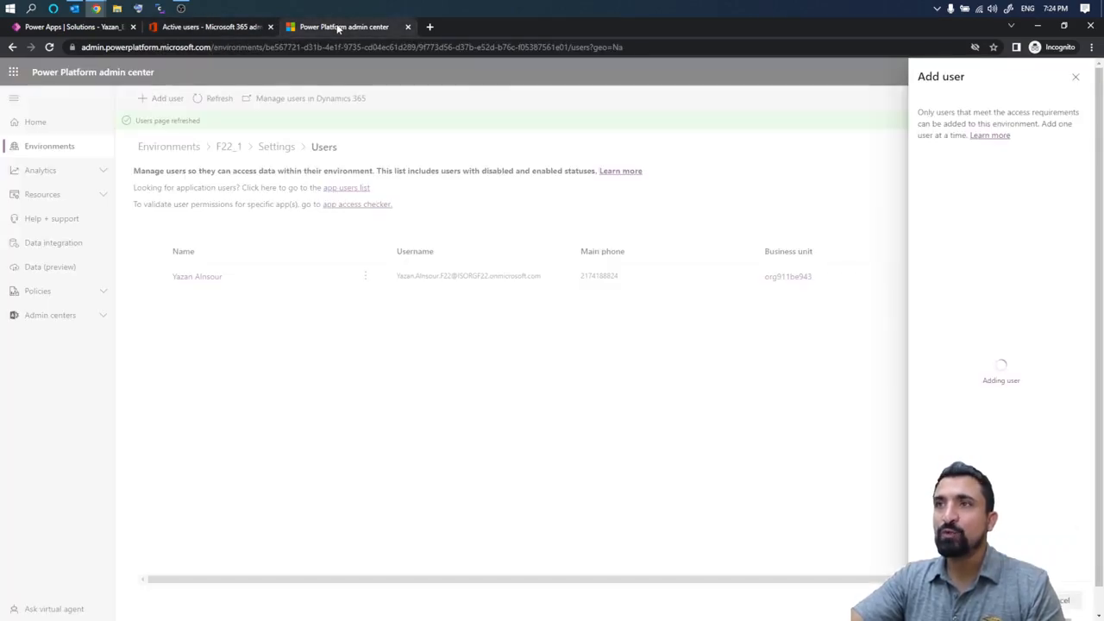
pyautogui.click(337, 27)
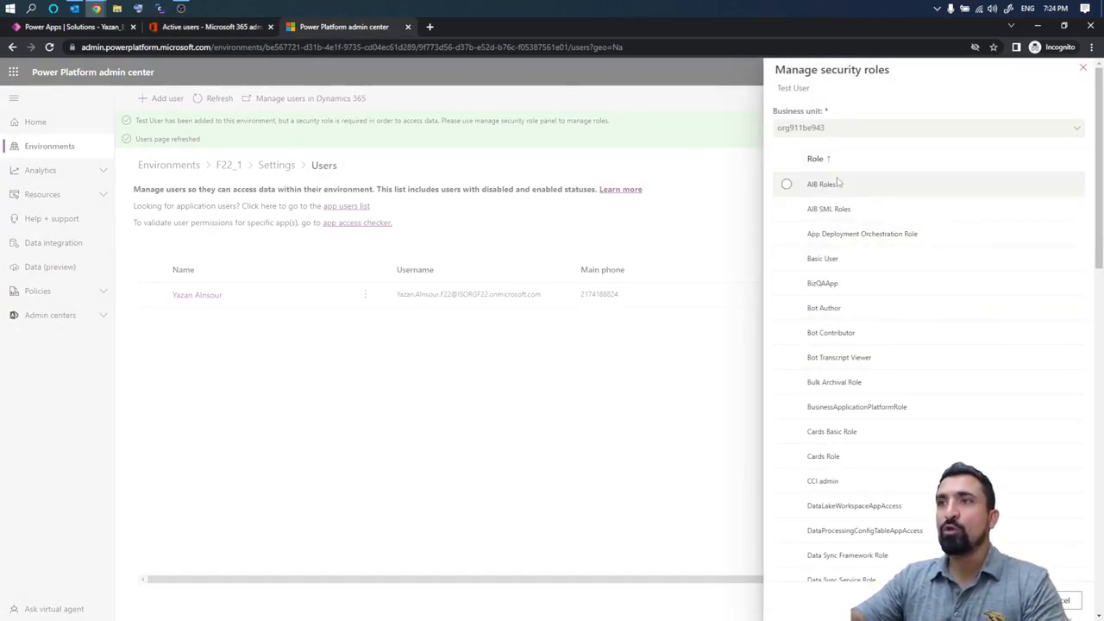
# - Assign the Limited_User security role to Test User and save the role assignment
pyautogui.scroll(-8, 857, 296)
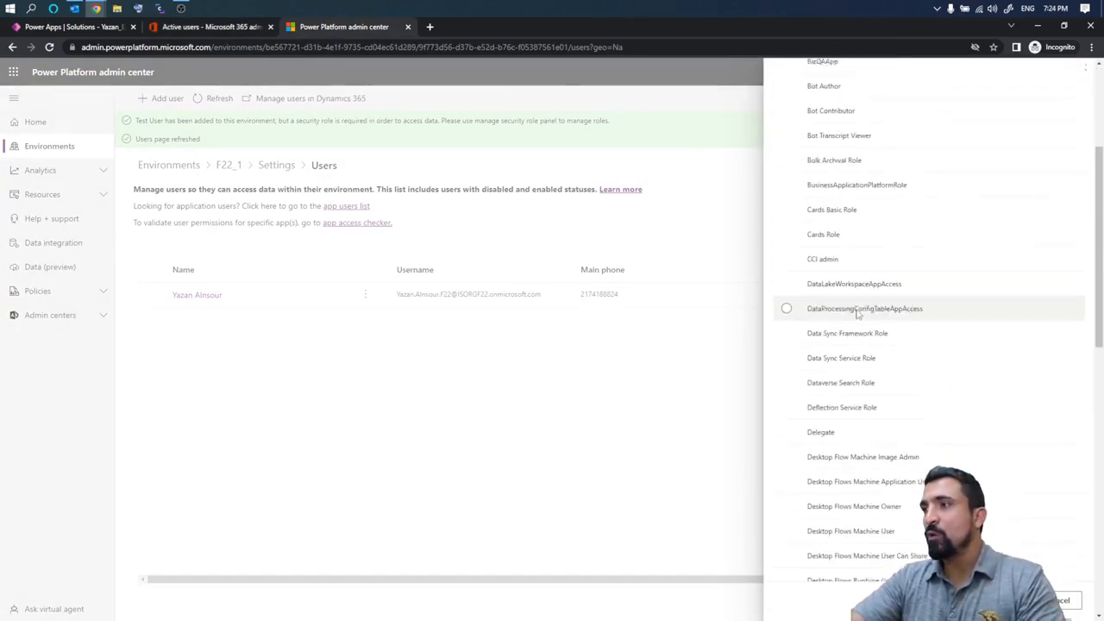
pyautogui.scroll(-2, 857, 326)
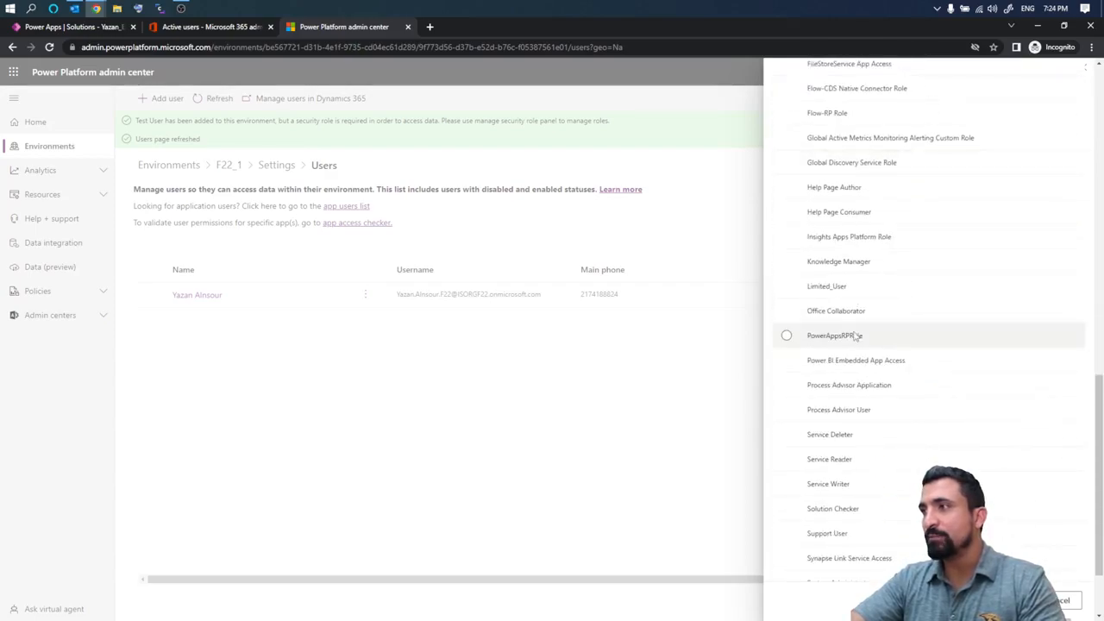
pyautogui.click(787, 290)
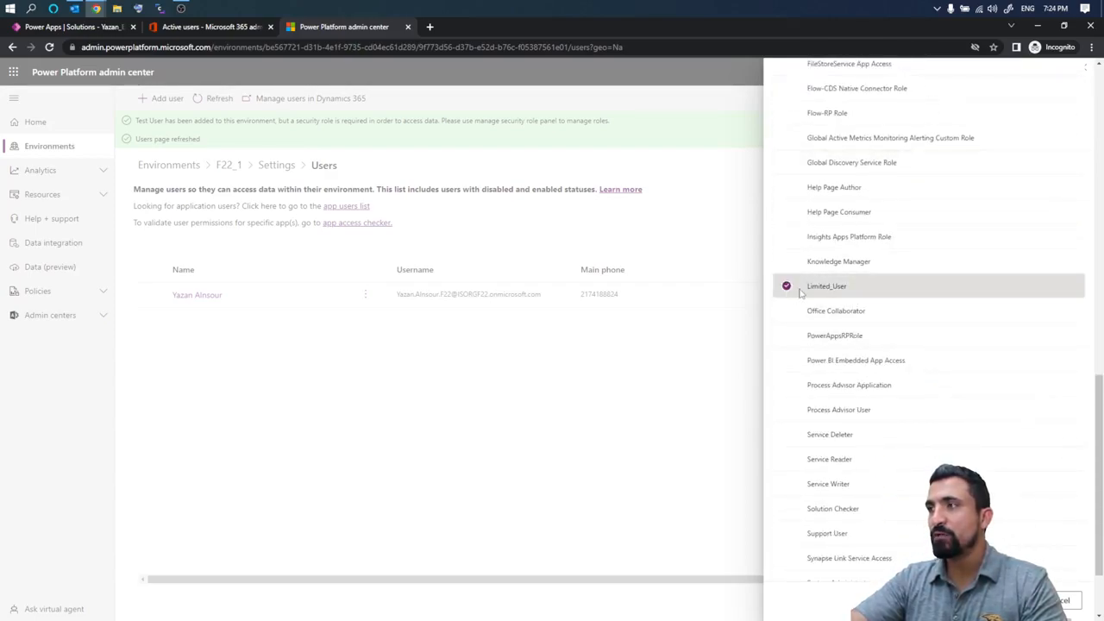
pyautogui.moveTo(782, 290)
pyautogui.mouseDown()
pyautogui.moveTo(903, 298)
pyautogui.moveTo(819, 255)
pyautogui.moveTo(715, 259)
pyautogui.mouseUp()
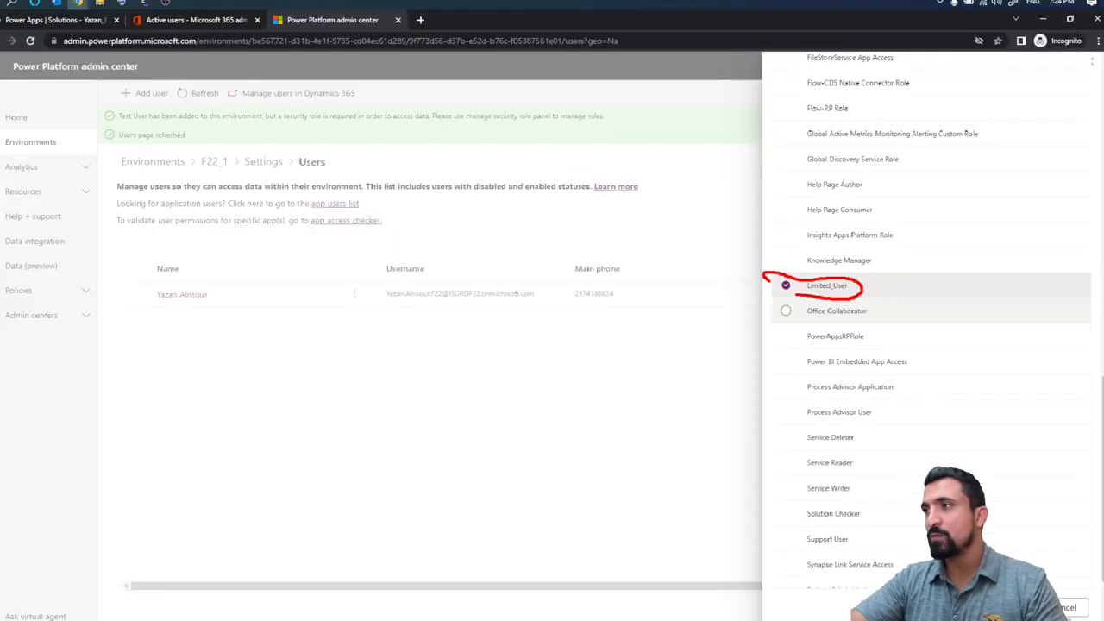
pyautogui.click(1013, 607)
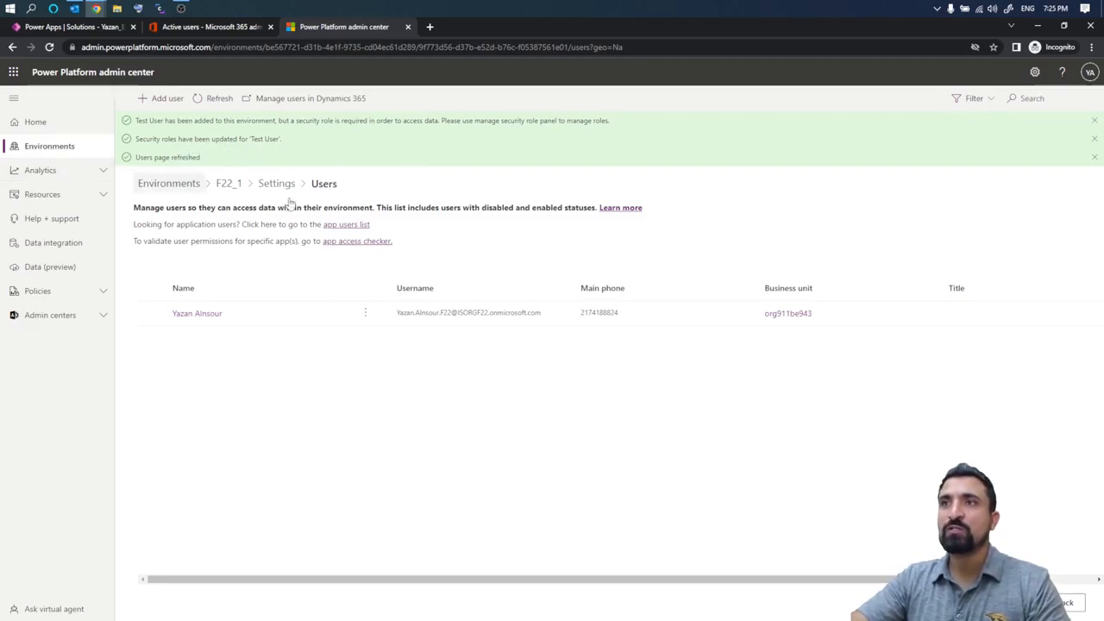
# - Refresh the F22_1 environment's Users list and compare it with the Active users list in the Microsoft 365 admin center
pyautogui.click(201, 100)
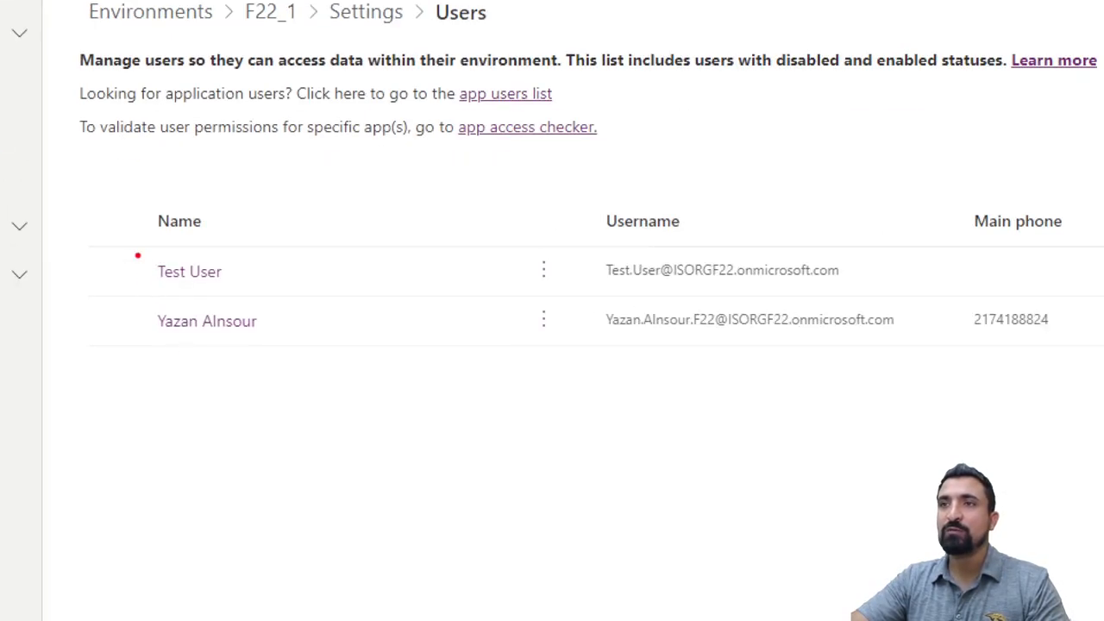
pyautogui.moveTo(143, 282)
pyautogui.mouseDown()
pyautogui.moveTo(145, 291)
pyautogui.moveTo(230, 196)
pyautogui.moveTo(111, 232)
pyautogui.moveTo(142, 294)
pyautogui.mouseUp()
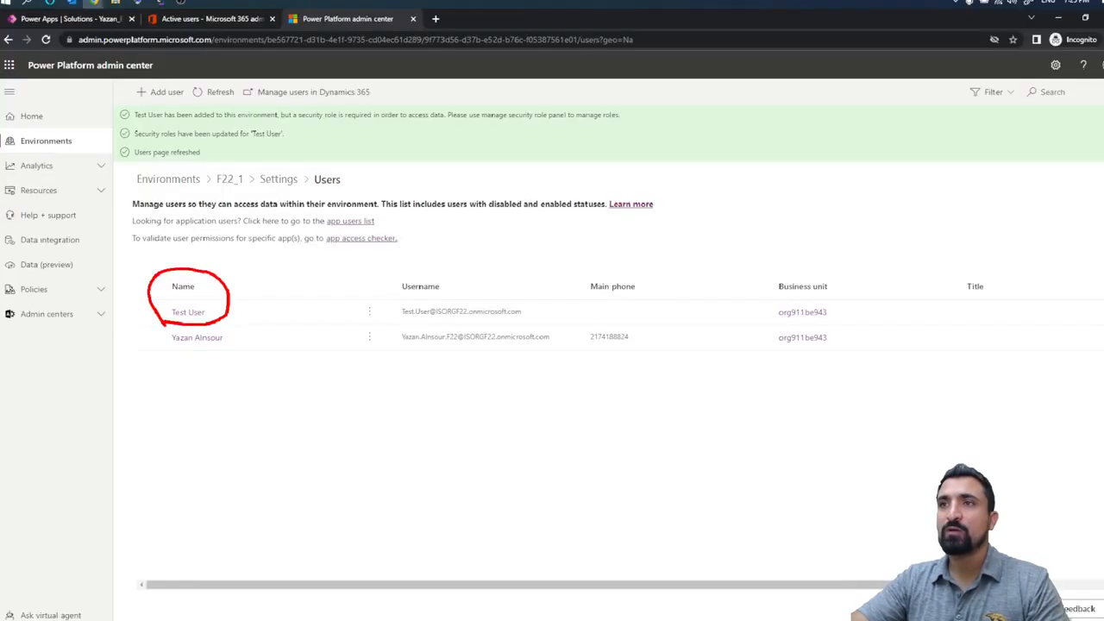
pyautogui.click(218, 28)
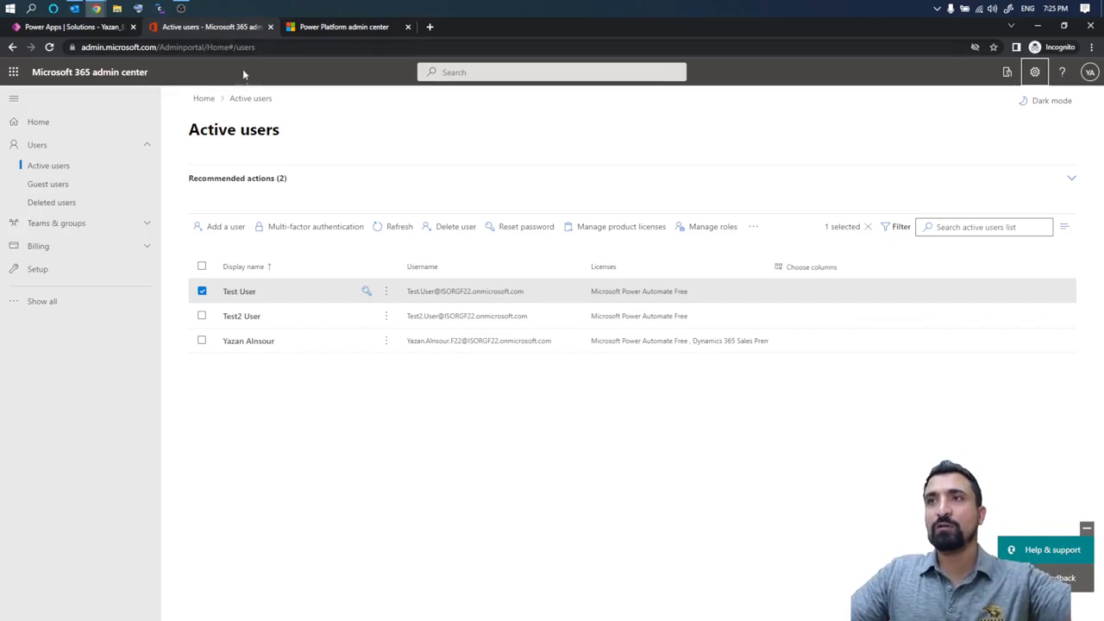
pyautogui.hotkey('ctrl', '1')
pyautogui.click(249, 103)
pyautogui.moveTo(208, 113); pyautogui.dragTo(329, 121)
pyautogui.press('Escape')
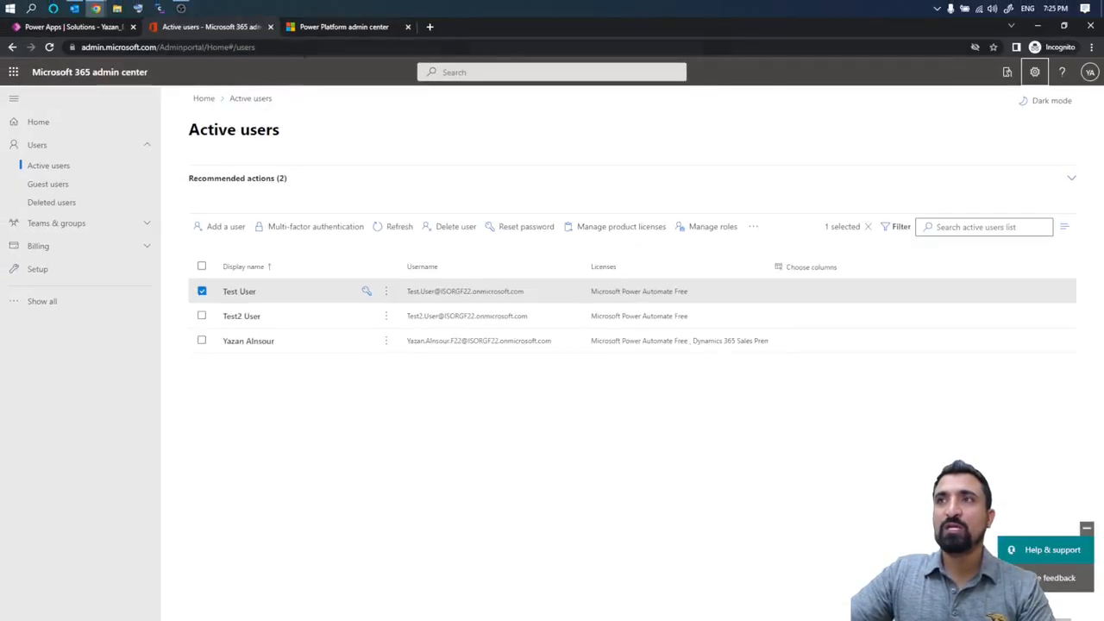
pyautogui.click(321, 30)
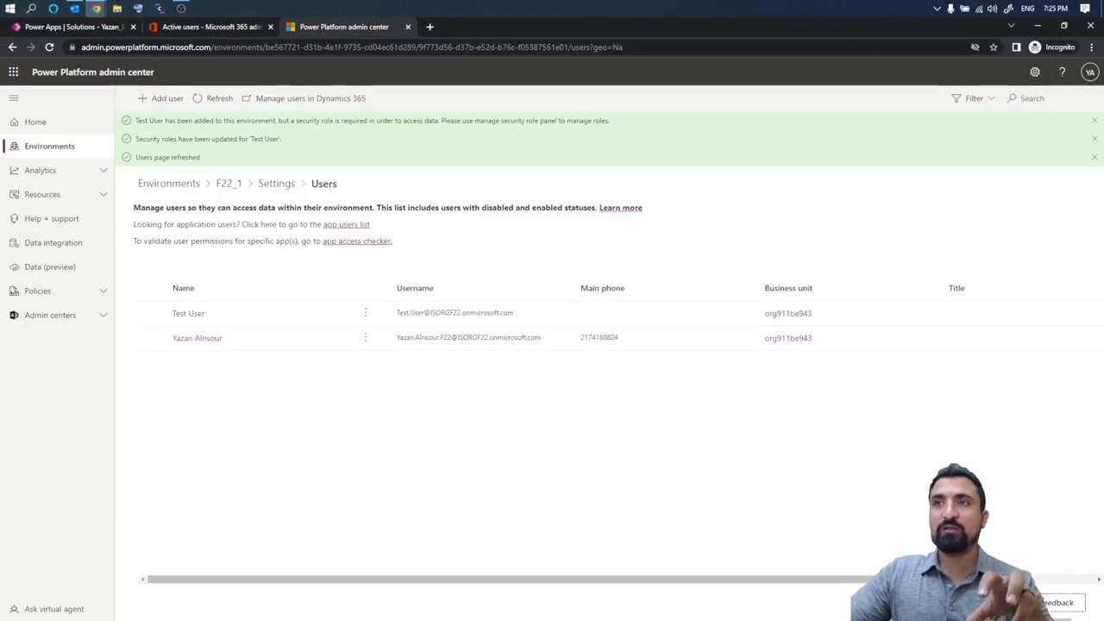
# - Add Test2 User to the F22_1 environment, checking the account's name in the Microsoft 365 admin center's Active users list
pyautogui.click(168, 100)
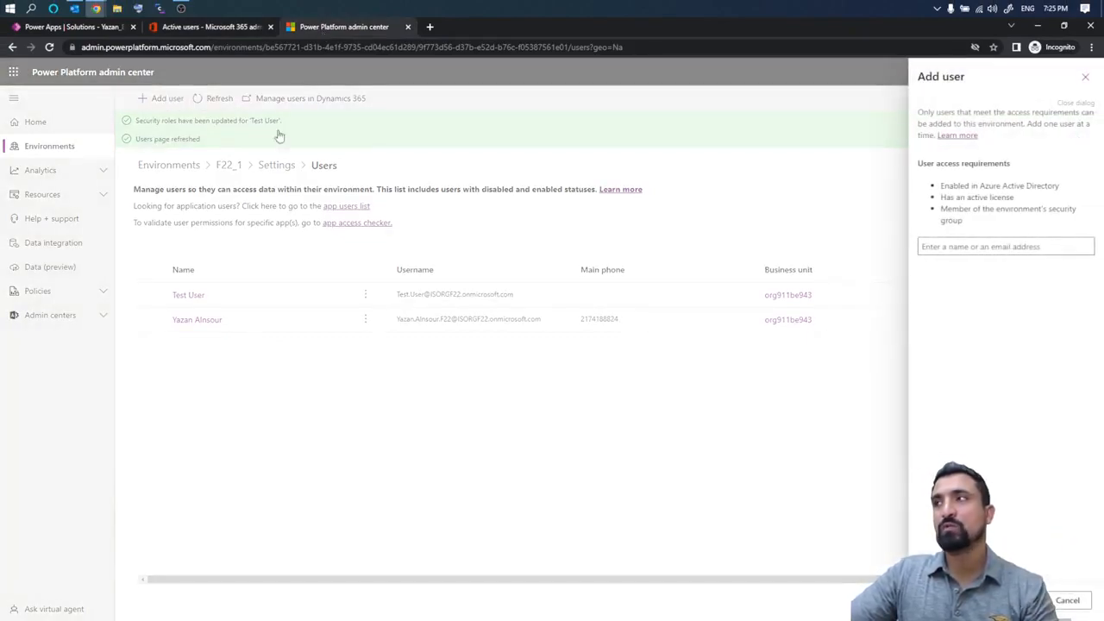
pyautogui.click(969, 246)
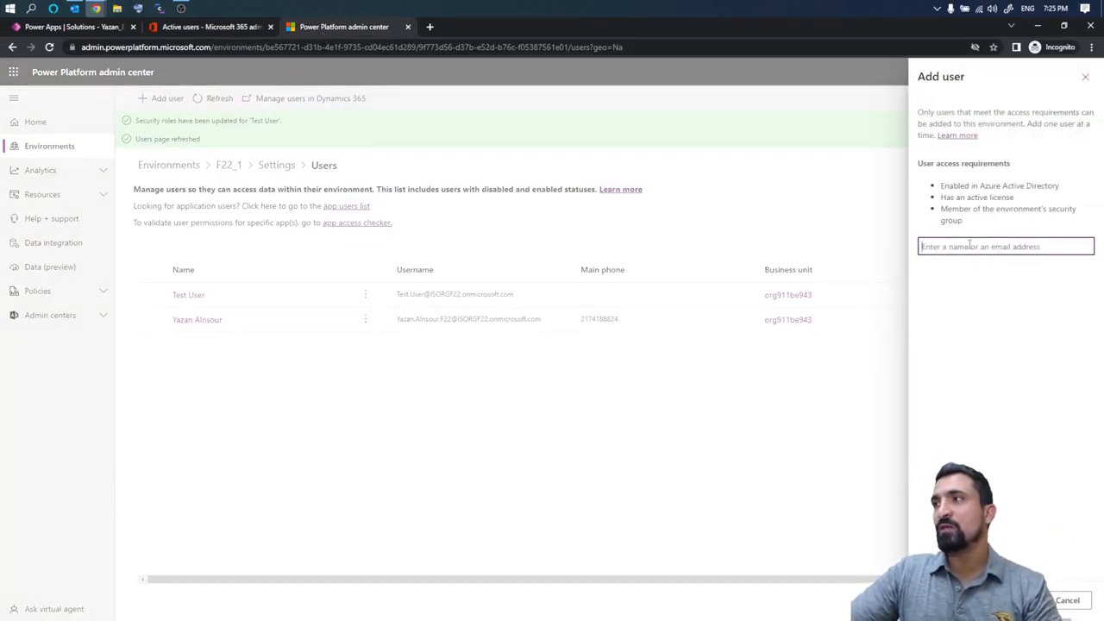
pyautogui.click(239, 30)
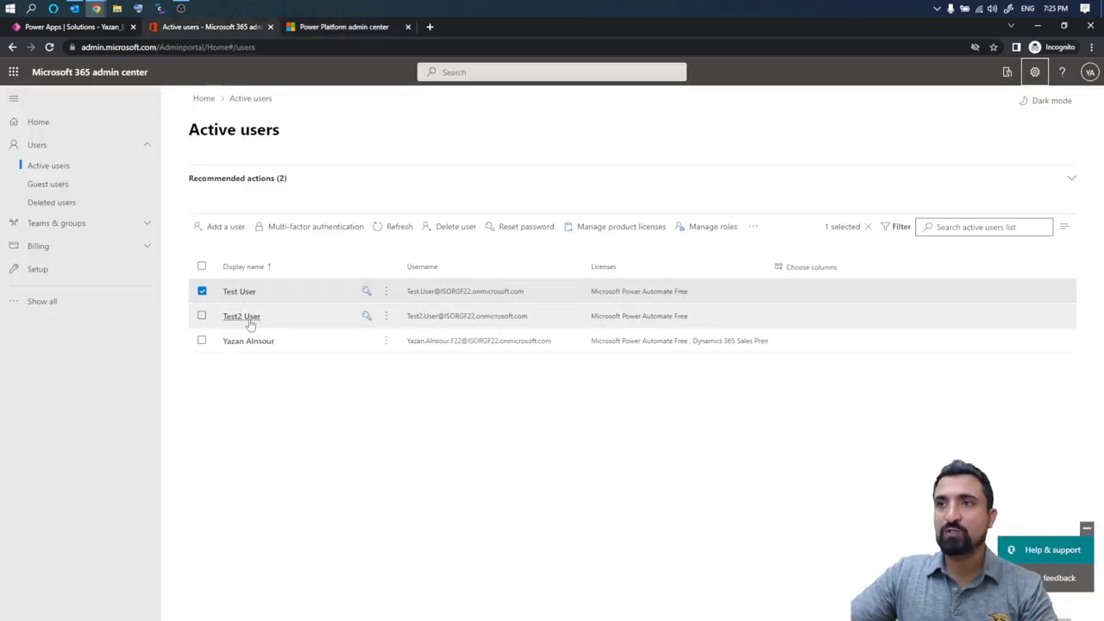
pyautogui.click(334, 30)
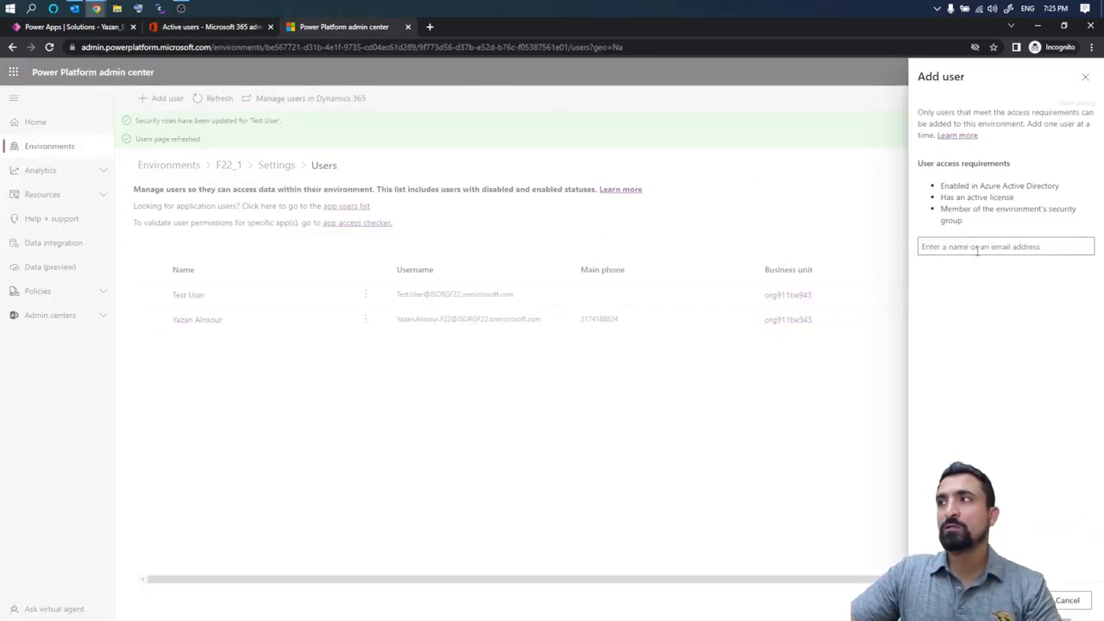
pyautogui.click(935, 247)
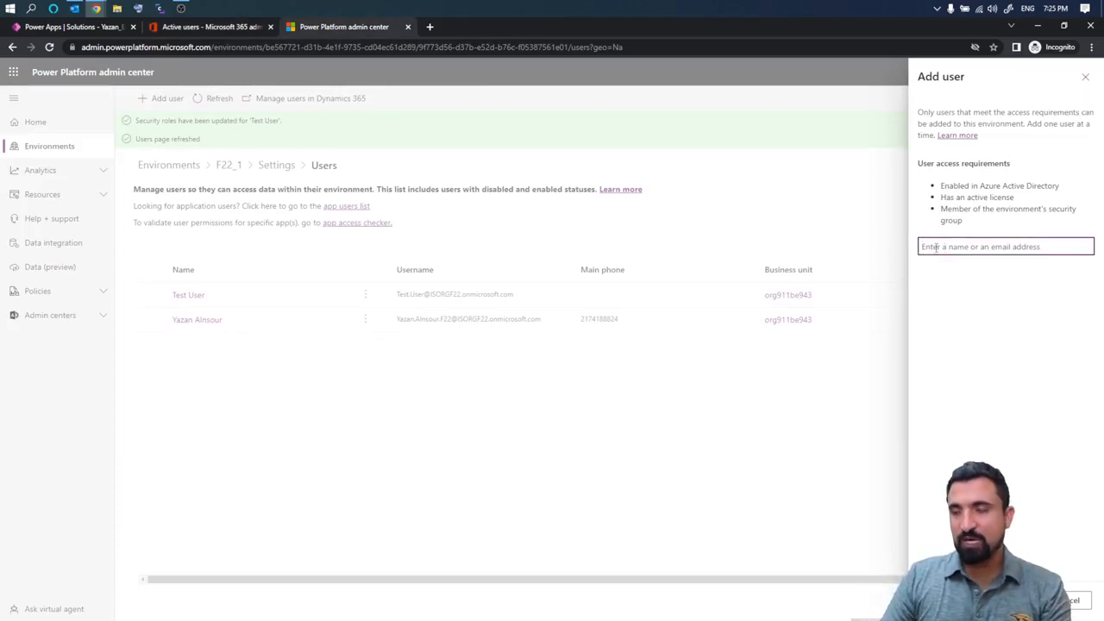
pyautogui.write('Test2 User')
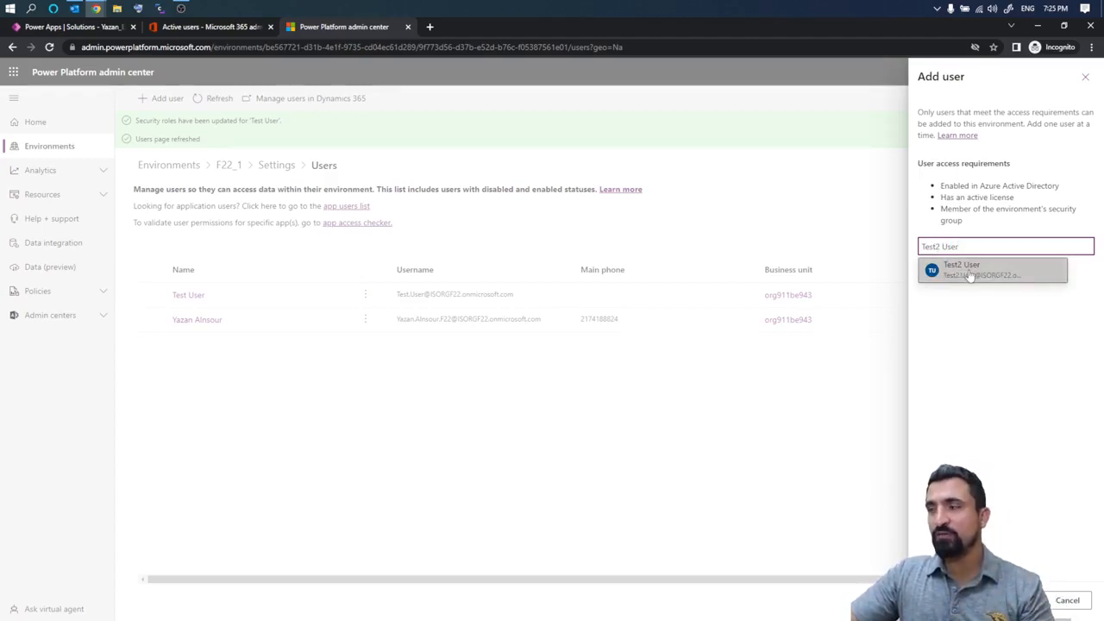
pyautogui.click(969, 274)
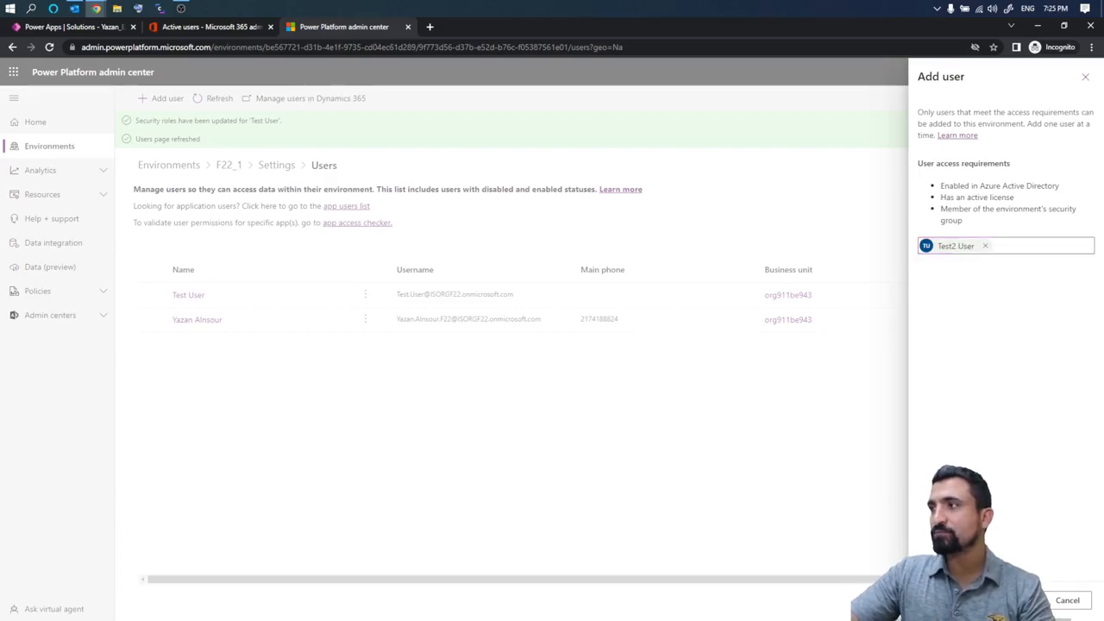
pyautogui.click(1016, 600)
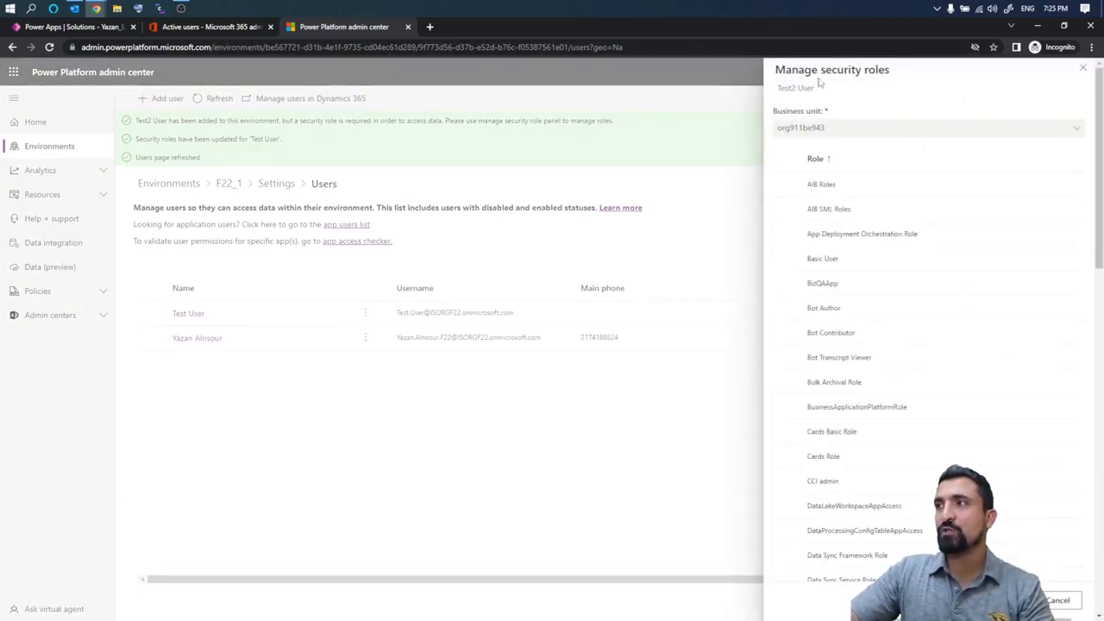
# - Assign the Limited_User security role to Test2 User, save the assignment and refresh the environment's Users list
pyautogui.scroll(-3, 871, 423)
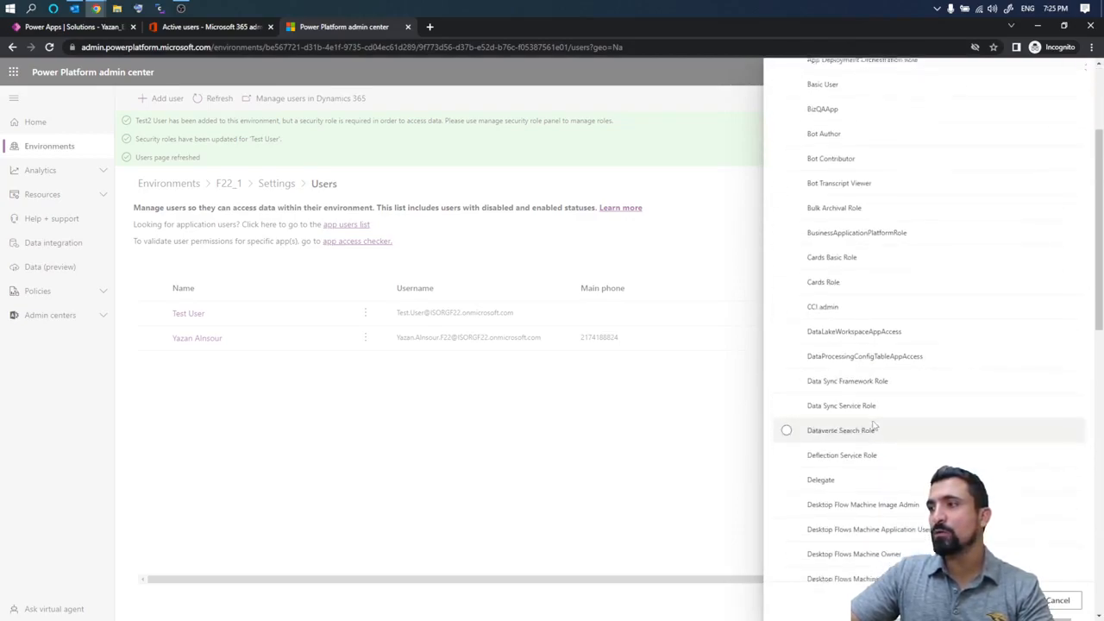
pyautogui.scroll(-6, 873, 424)
pyautogui.scroll(-4, 872, 424)
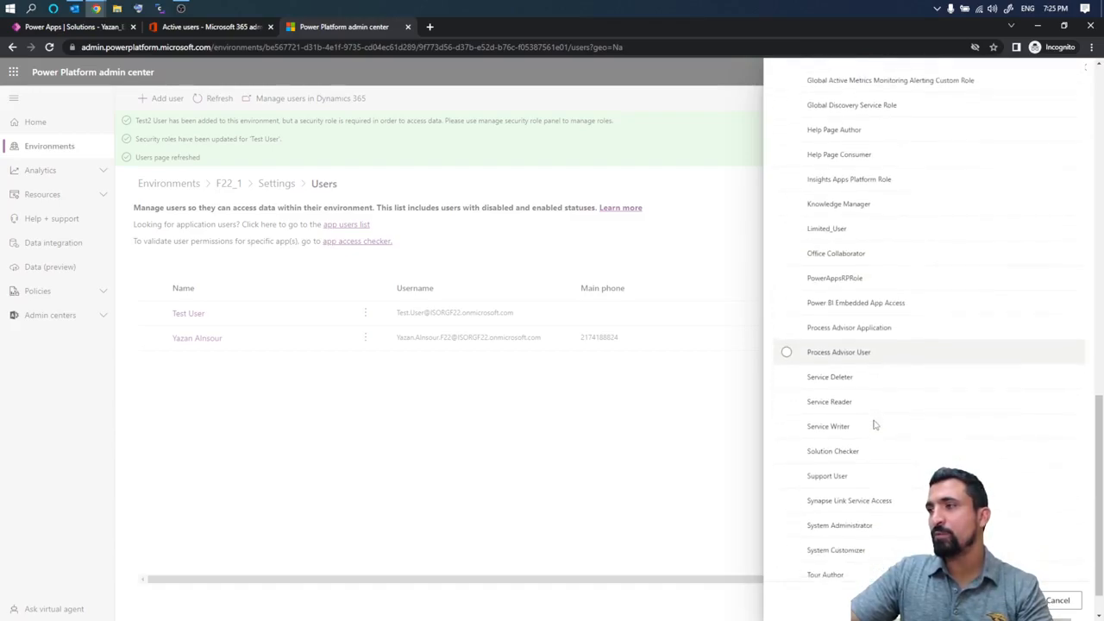
pyautogui.scroll(1, 871, 426)
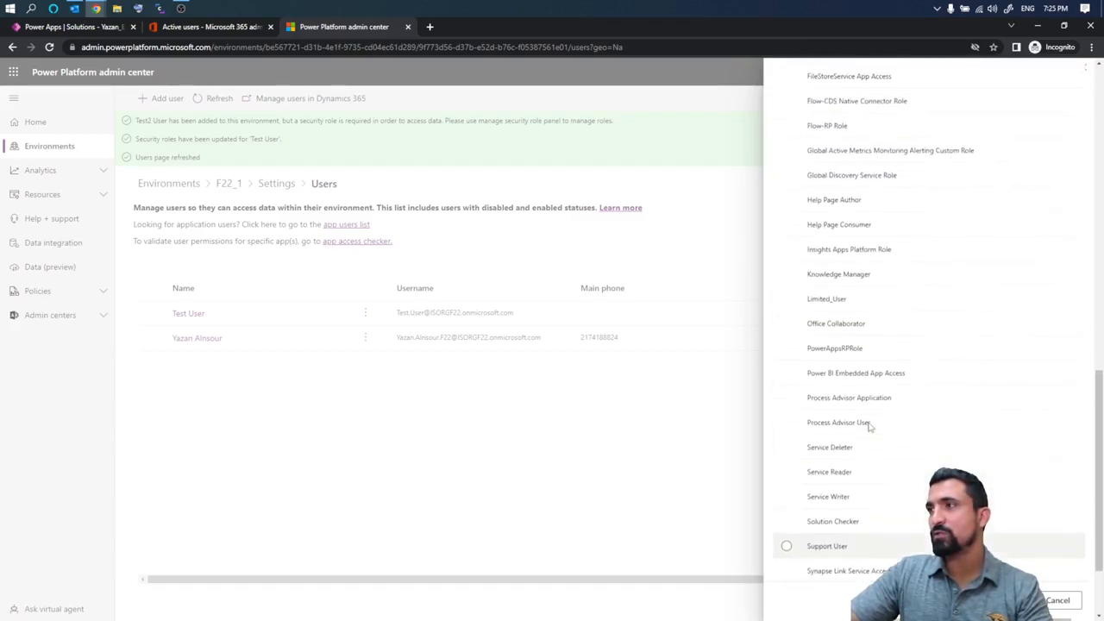
pyautogui.click(785, 301)
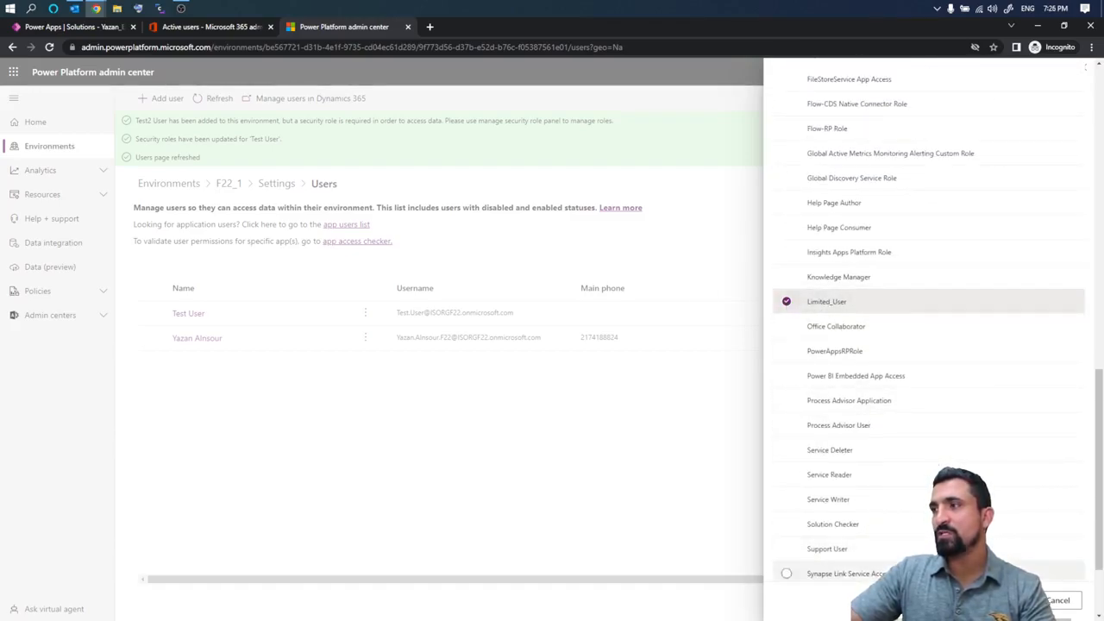
pyautogui.click(1007, 600)
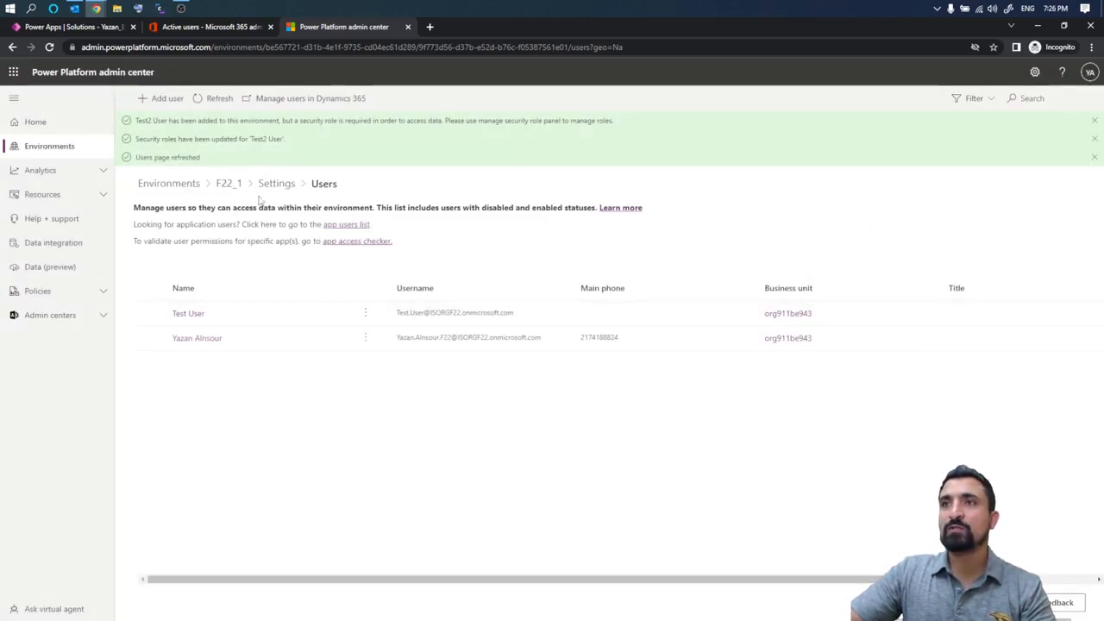
pyautogui.click(215, 98)
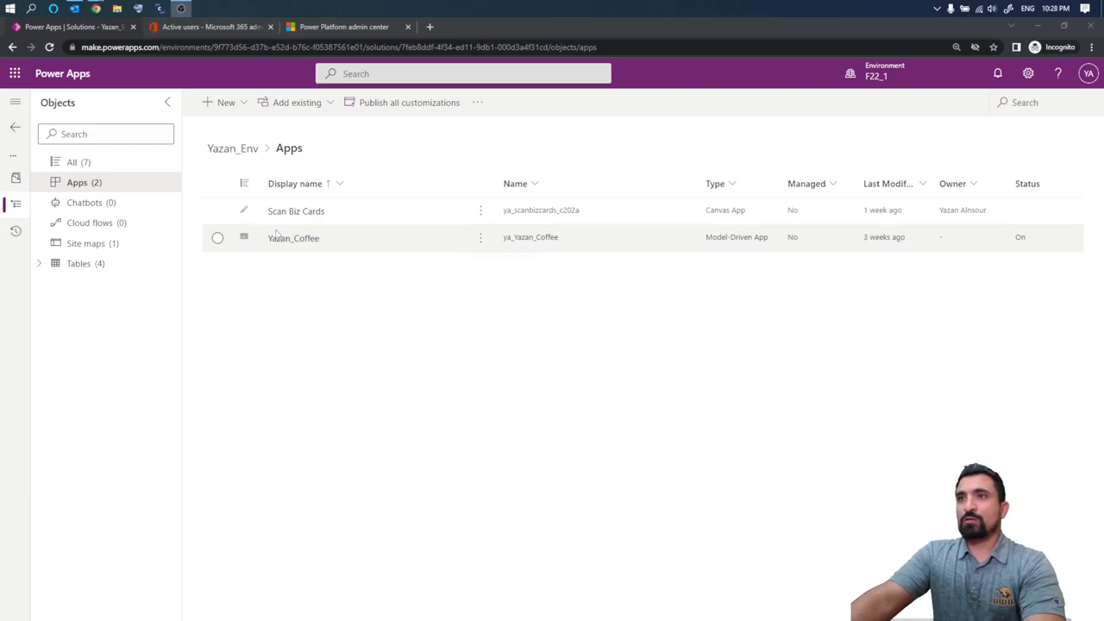
# - In Power Apps, go from the home page to the apps of the Yazan_Env solution and select the Yazan_Coffee model-driven app
pyautogui.click(217, 239)
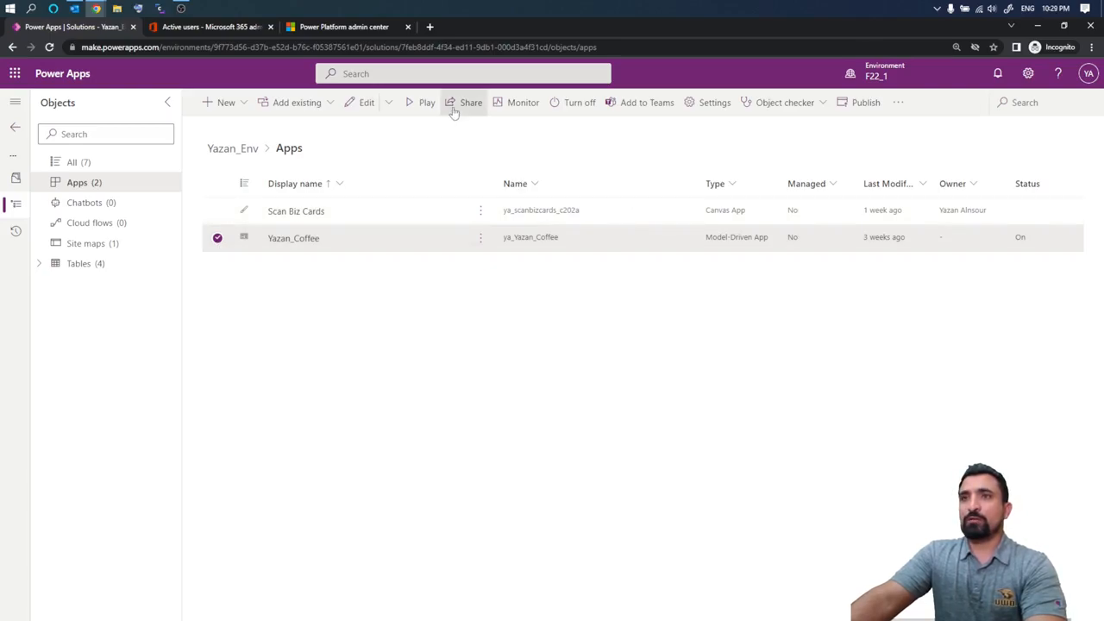
pyautogui.click(17, 129)
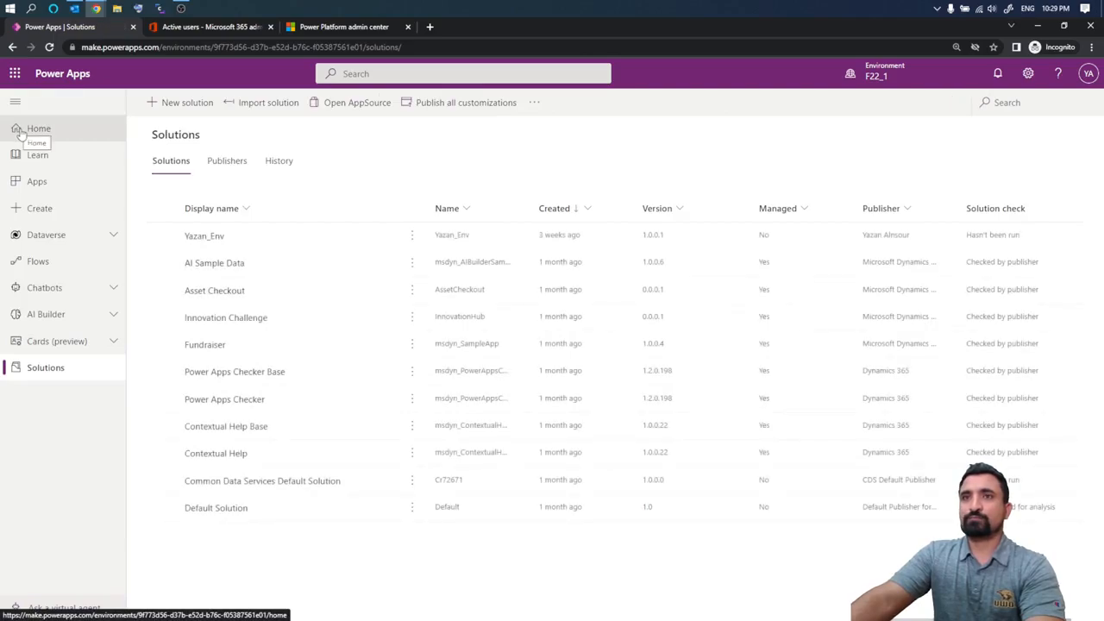
pyautogui.click(20, 134)
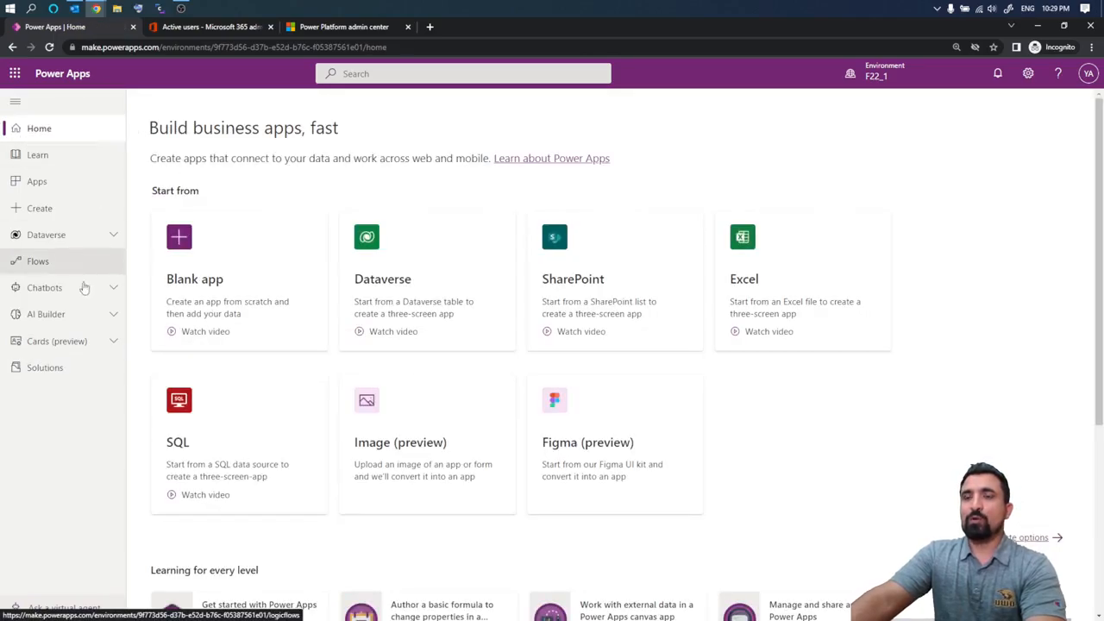
pyautogui.click(57, 366)
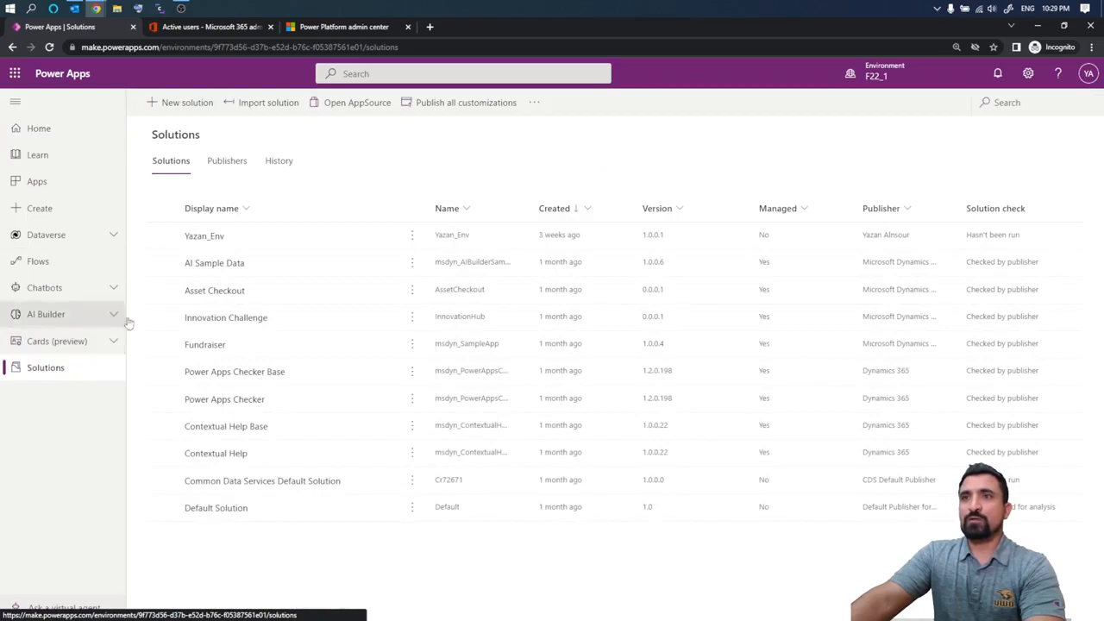
pyautogui.click(197, 243)
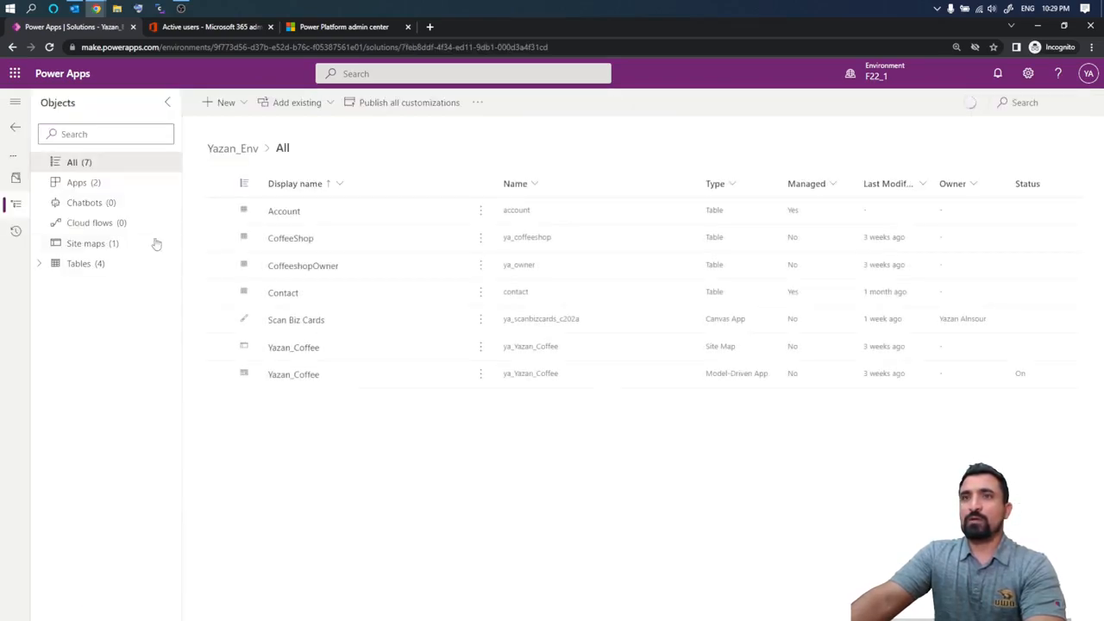
pyautogui.click(86, 190)
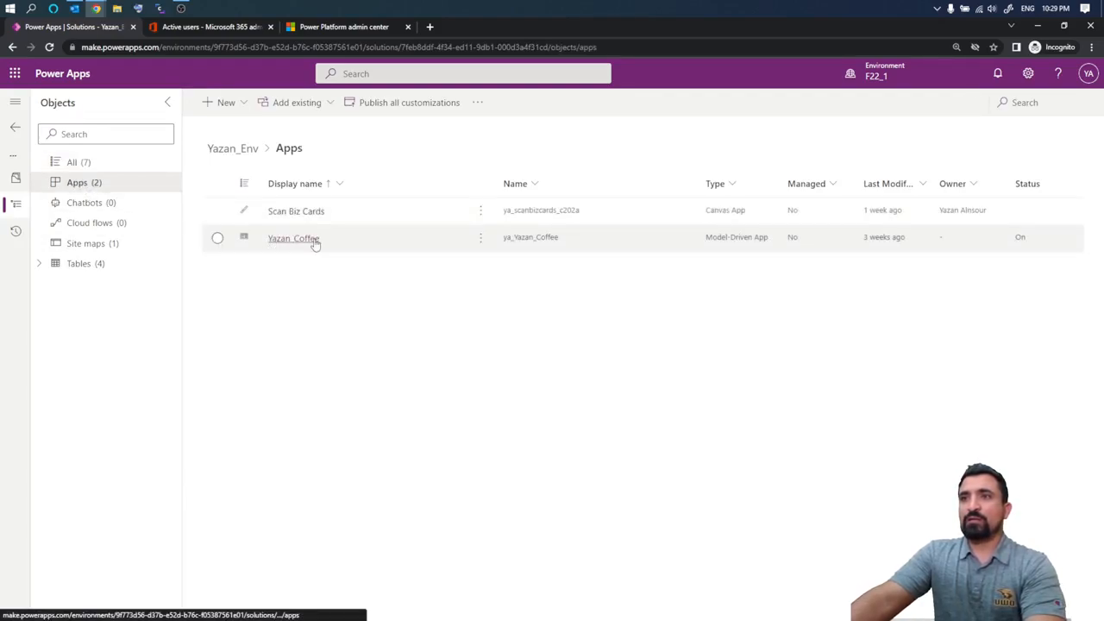
pyautogui.click(217, 239)
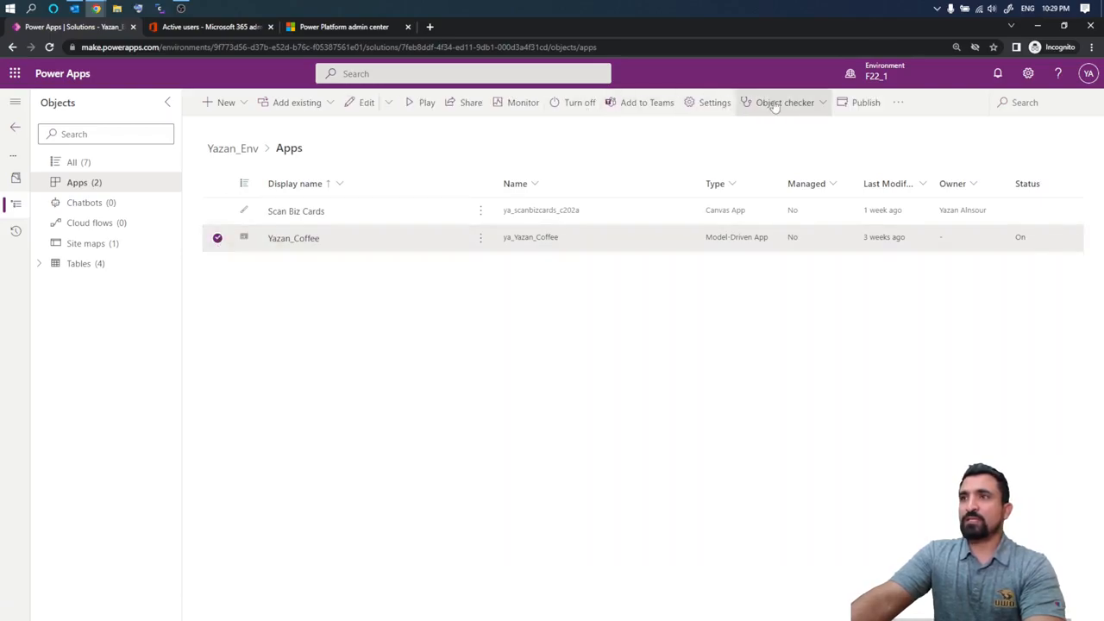
# - Share the Yazan_Coffee app with the Limited_User security role, check the people with current access, and close the sharing settings
pyautogui.click(471, 105)
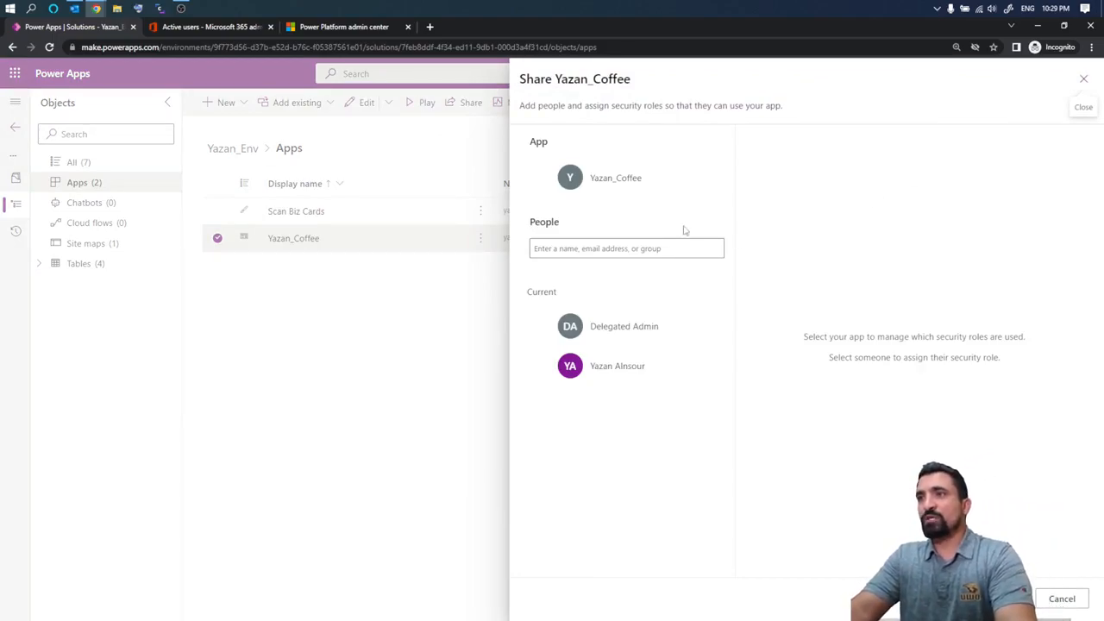
pyautogui.click(629, 181)
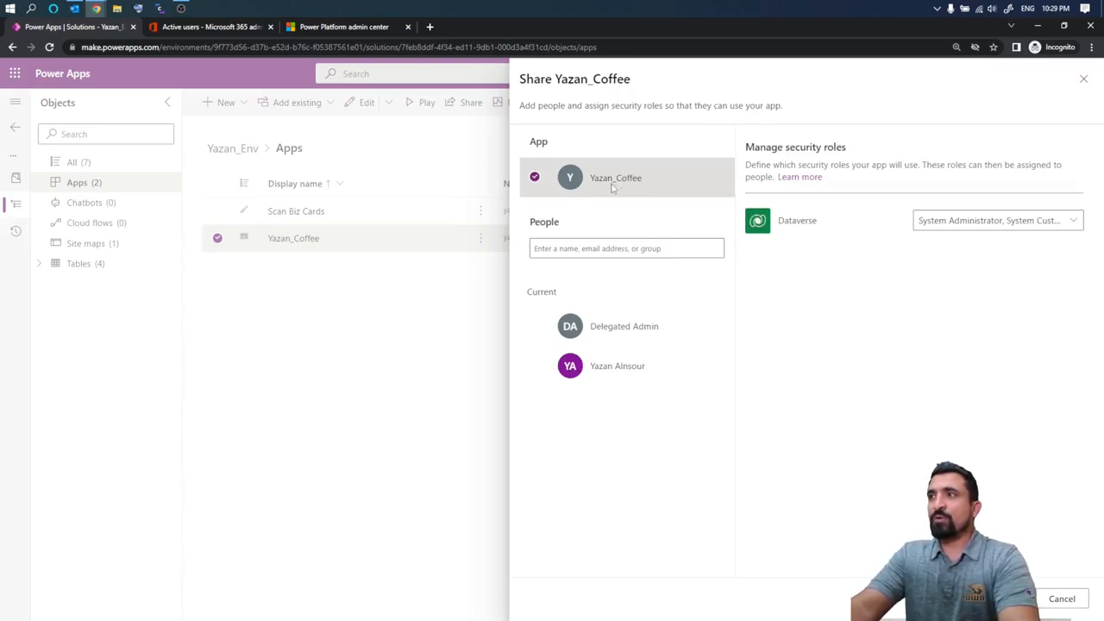
pyautogui.click(1075, 221)
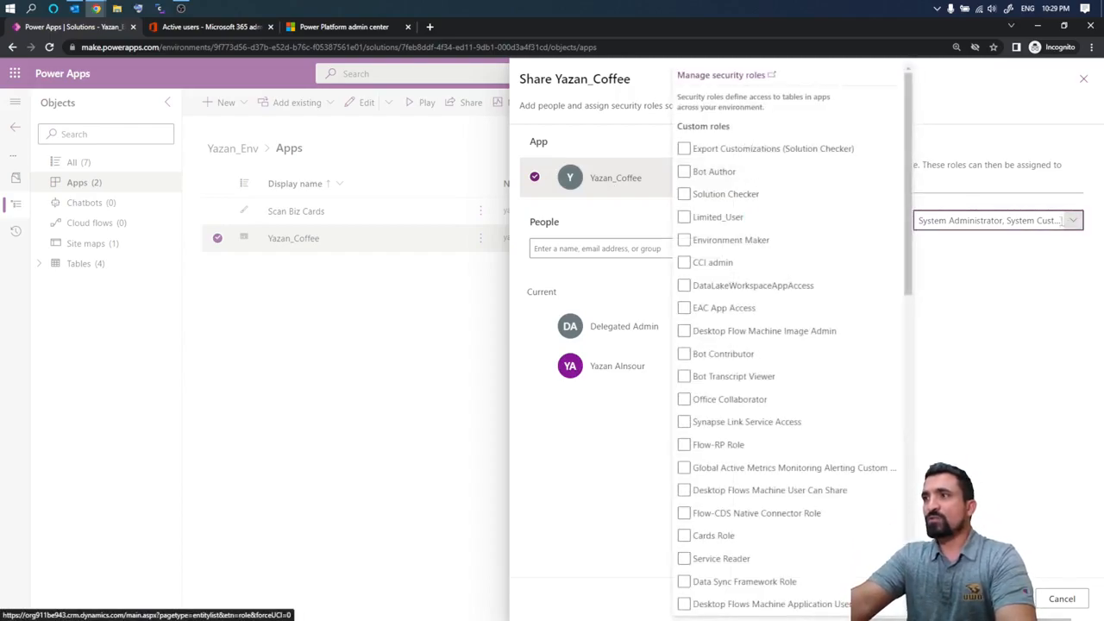
pyautogui.click(683, 217)
pyautogui.click(997, 380)
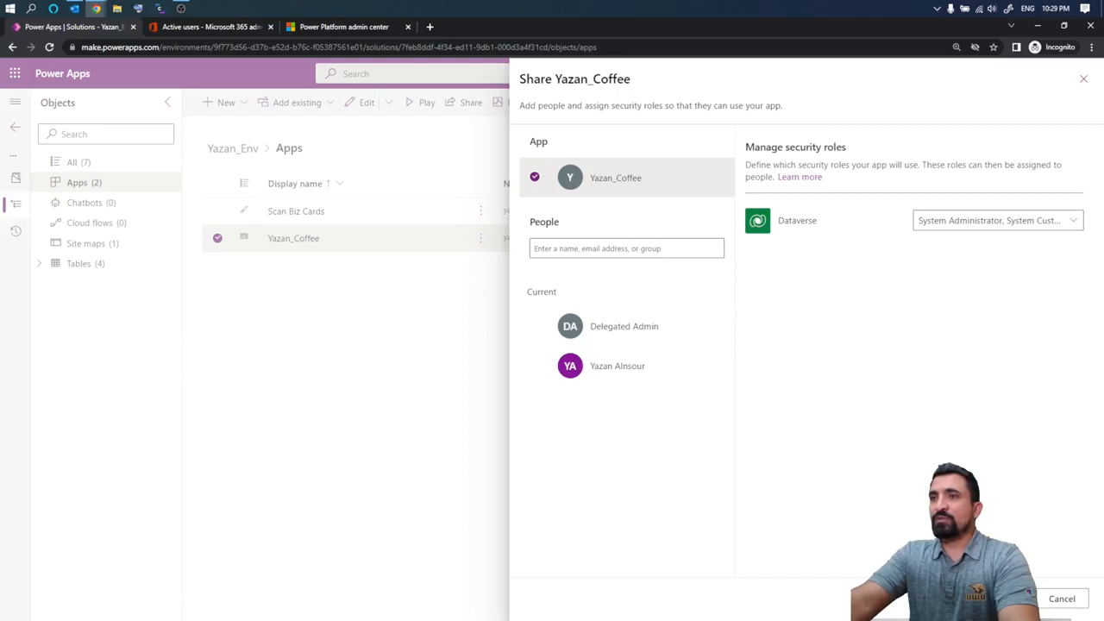
pyautogui.click(1007, 598)
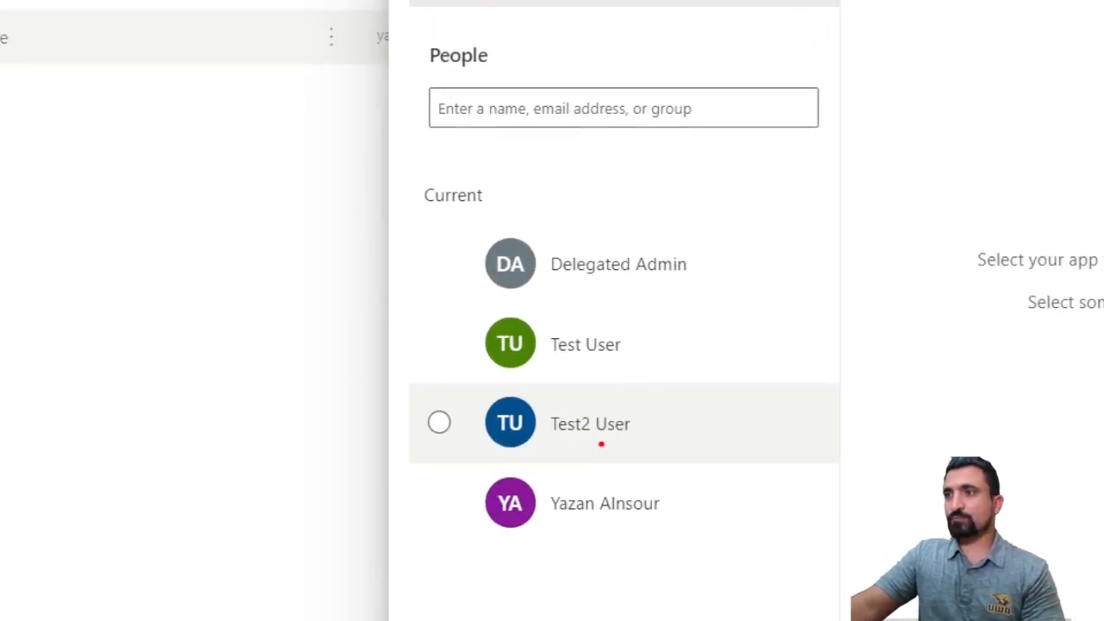
pyautogui.moveTo(517, 447)
pyautogui.mouseDown()
pyautogui.moveTo(713, 338)
pyautogui.moveTo(543, 306)
pyautogui.moveTo(466, 423)
pyautogui.moveTo(513, 450)
pyautogui.mouseUp()
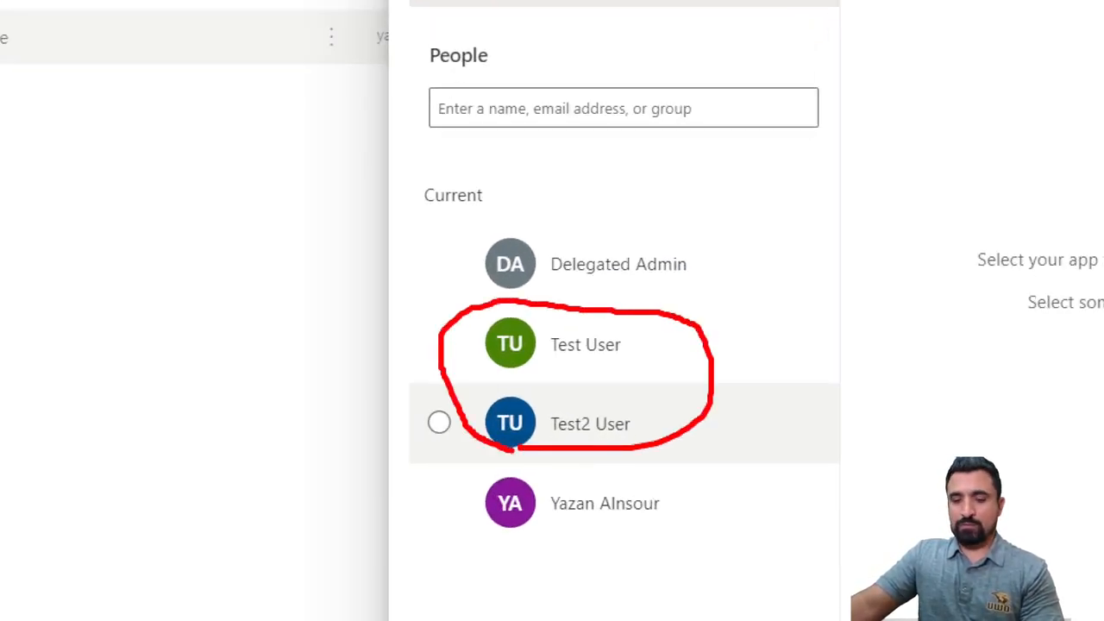
pyautogui.press('Escape')
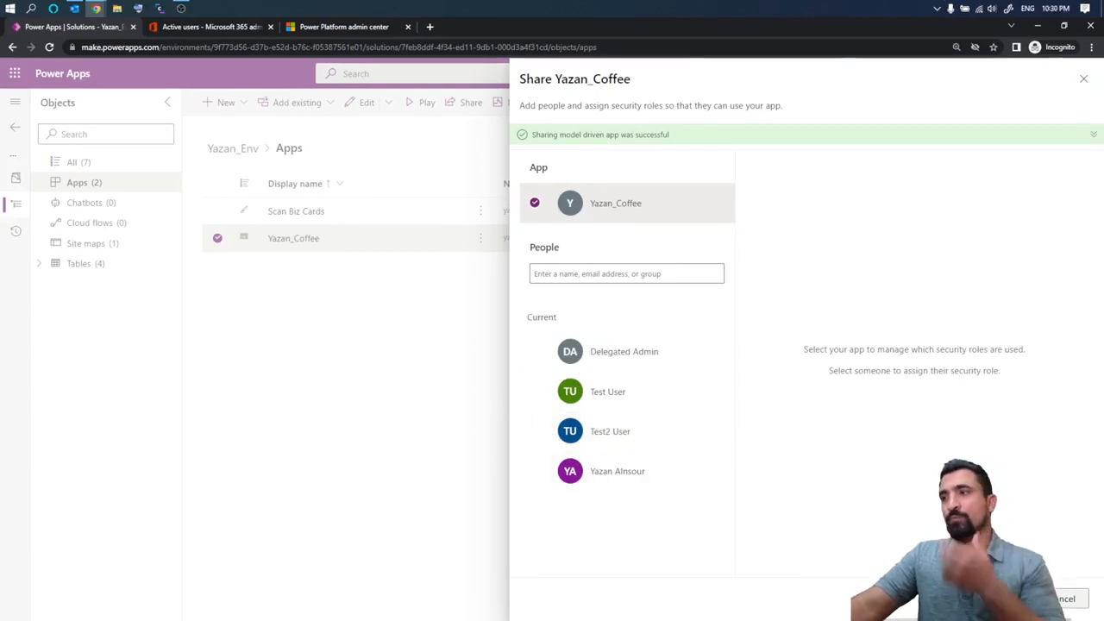
pyautogui.click(1053, 598)
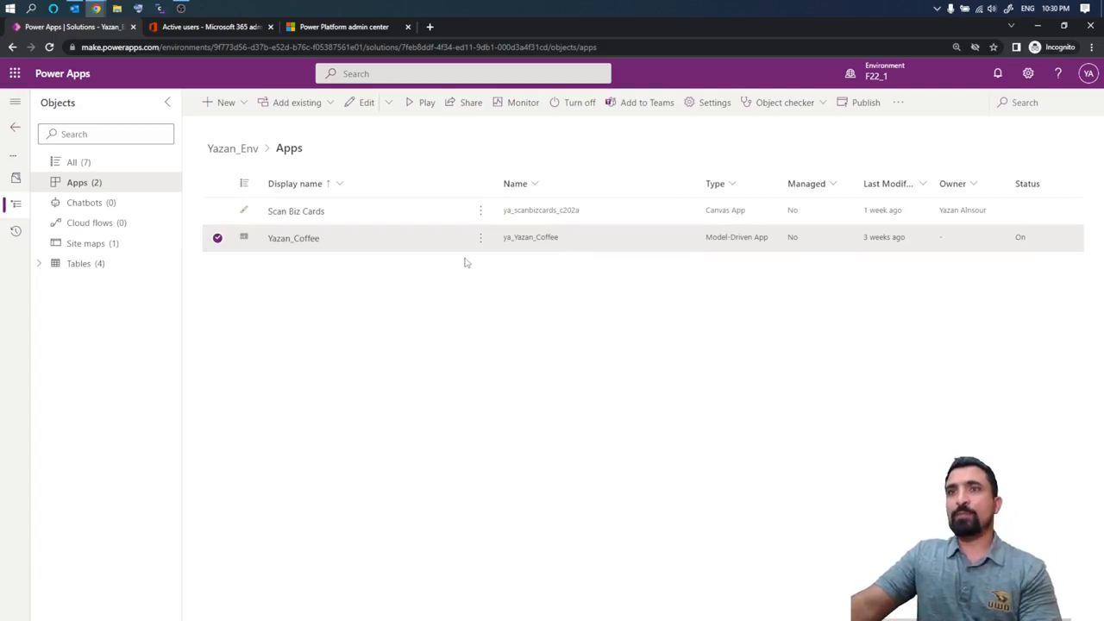
pyautogui.click(897, 102)
pyautogui.click(653, 279)
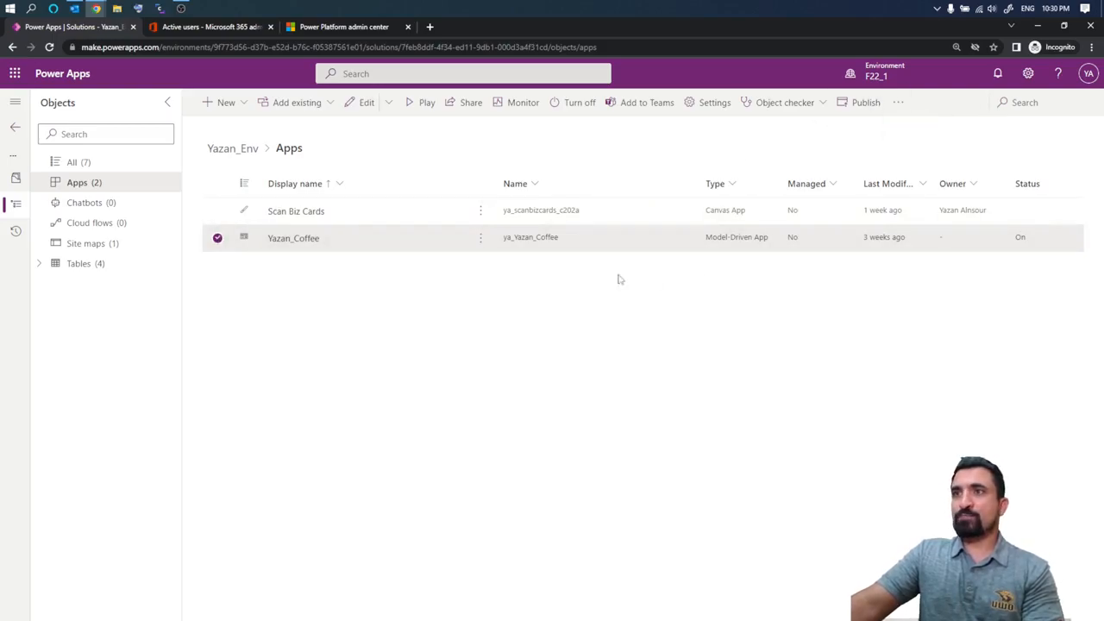
# - Play the Yazan_Coffee app and mark the organization's address in its URL with red annotations
pyautogui.click(411, 113)
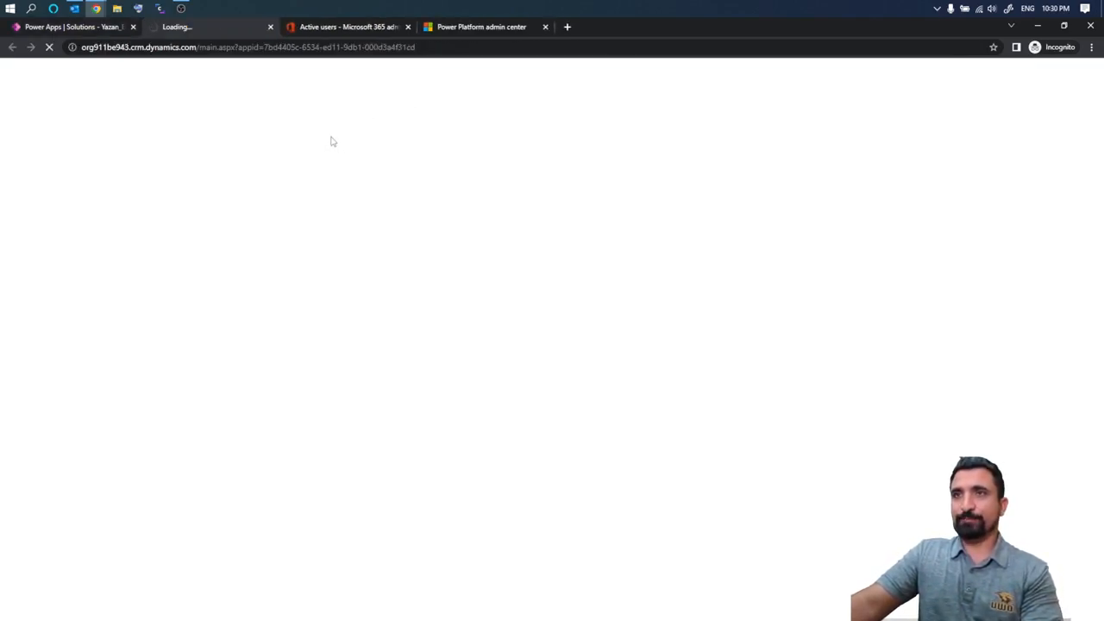
pyautogui.click(197, 50)
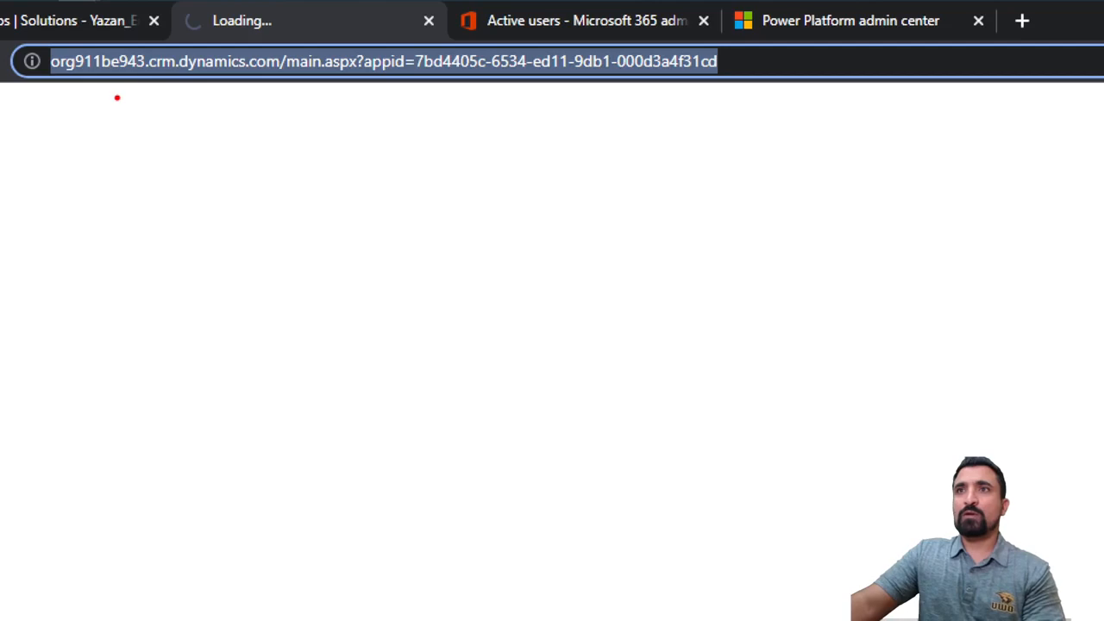
pyautogui.moveTo(67, 78)
pyautogui.mouseDown()
pyautogui.moveTo(252, 84)
pyautogui.moveTo(276, 69)
pyautogui.mouseUp()
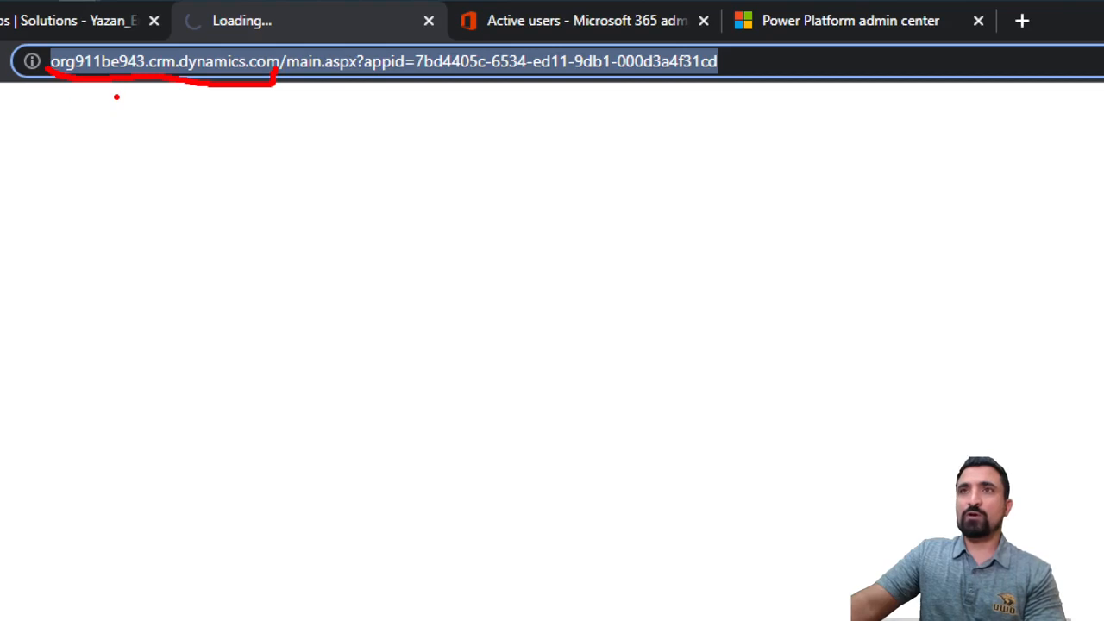
pyautogui.moveTo(48, 69)
pyautogui.mouseDown()
pyautogui.moveTo(53, 46)
pyautogui.moveTo(141, 43)
pyautogui.moveTo(169, 138)
pyautogui.mouseUp()
pyautogui.moveTo(161, 80)
pyautogui.mouseDown()
pyautogui.moveTo(149, 97)
pyautogui.moveTo(194, 100)
pyautogui.mouseUp()
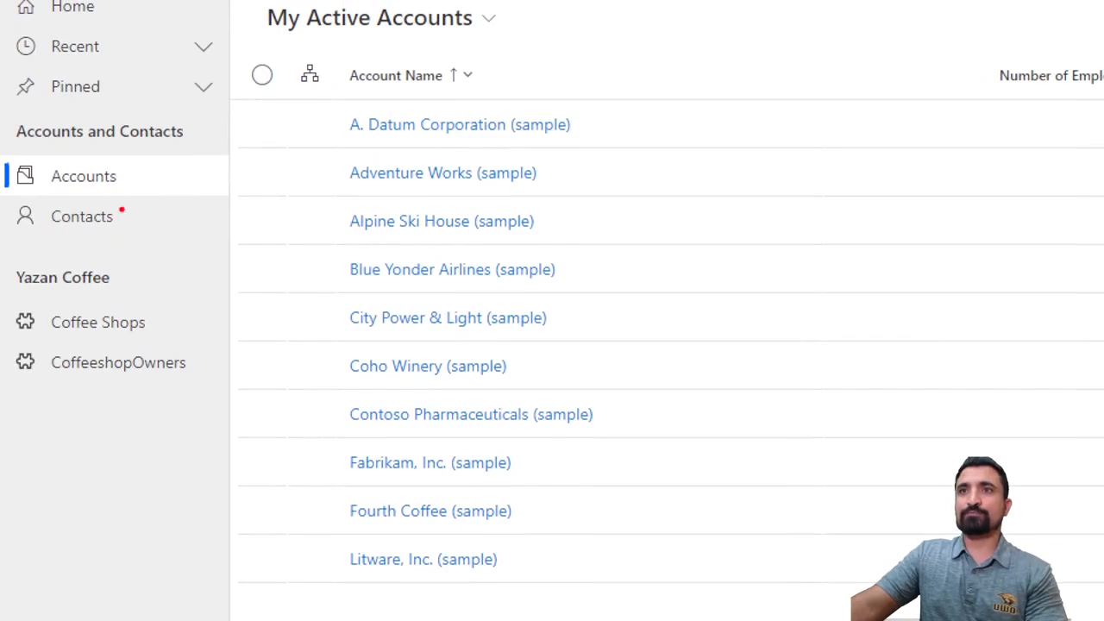
# - Point out Accounts, Contacts, Coffee Shops and CoffeeshopOwners in the app's navigation with red annotations, and leave the annotation mode
pyautogui.moveTo(246, 172)
pyautogui.mouseDown()
pyautogui.moveTo(164, 176)
pyautogui.moveTo(199, 153)
pyautogui.moveTo(231, 228)
pyautogui.moveTo(188, 212)
pyautogui.moveTo(212, 205)
pyautogui.moveTo(235, 274)
pyautogui.mouseUp()
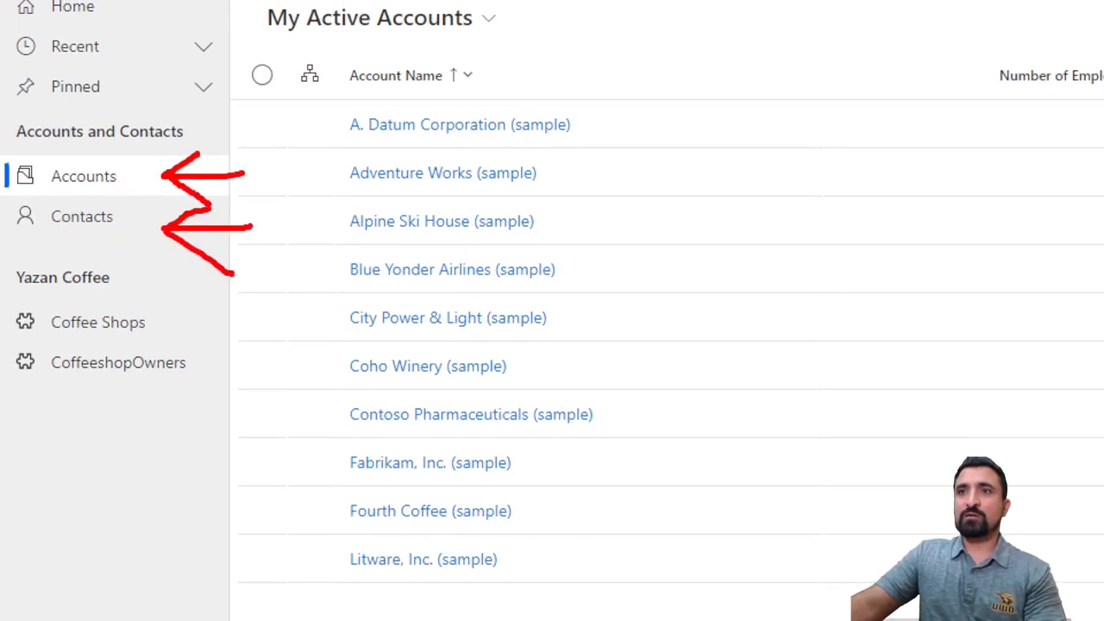
pyautogui.moveTo(190, 318); pyautogui.dragTo(331, 328)
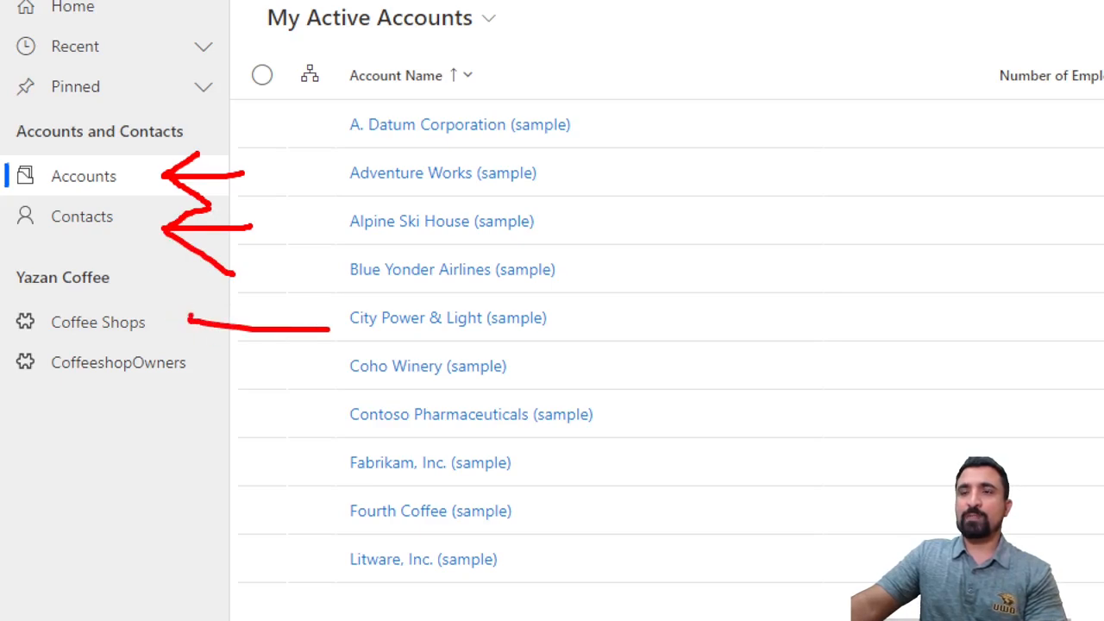
pyautogui.moveTo(188, 319); pyautogui.dragTo(305, 303)
pyautogui.moveTo(192, 321)
pyautogui.mouseDown()
pyautogui.moveTo(231, 345)
pyautogui.moveTo(273, 430)
pyautogui.mouseUp()
pyautogui.click(197, 374)
pyautogui.moveTo(207, 377)
pyautogui.mouseDown()
pyautogui.moveTo(202, 410)
pyautogui.moveTo(255, 389)
pyautogui.mouseUp()
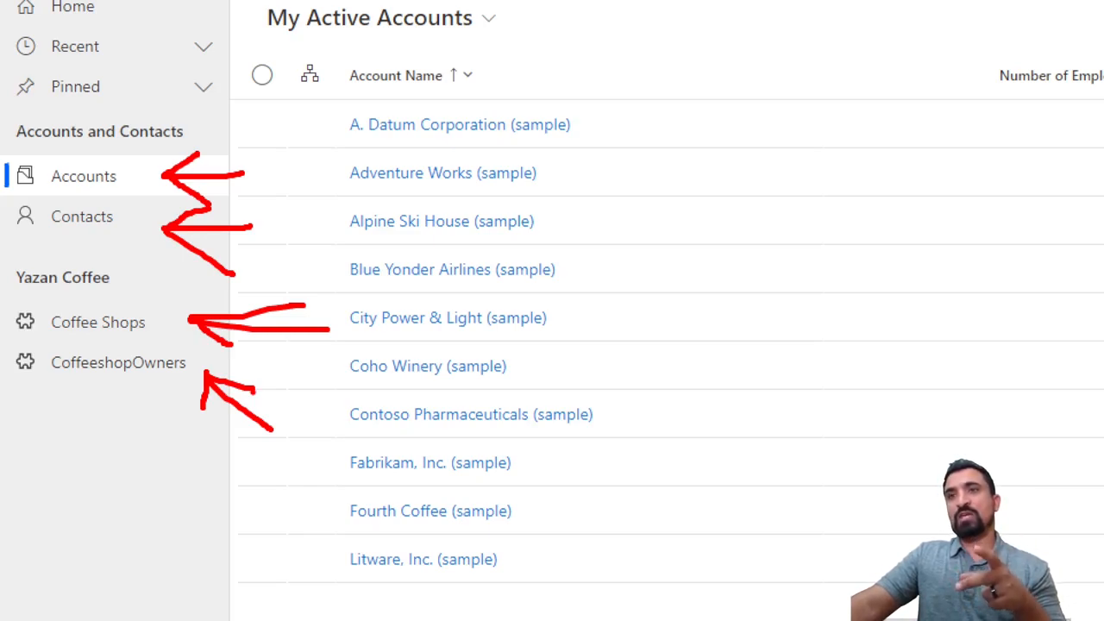
pyautogui.moveTo(32, 388); pyautogui.dragTo(162, 411)
pyautogui.moveTo(51, 341); pyautogui.dragTo(127, 348)
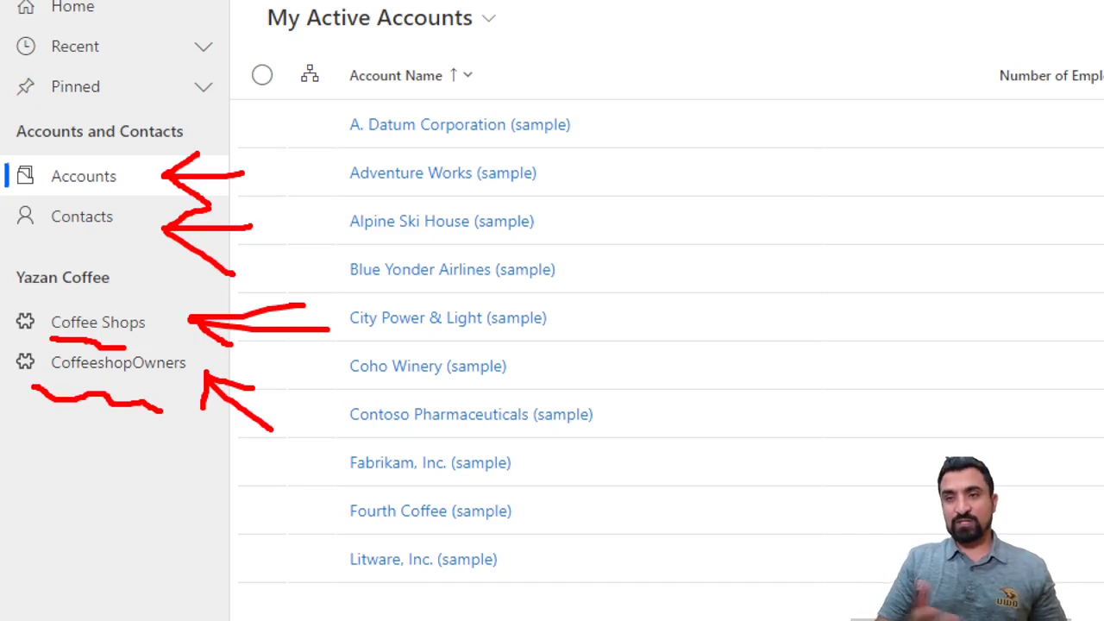
pyautogui.press('Escape')
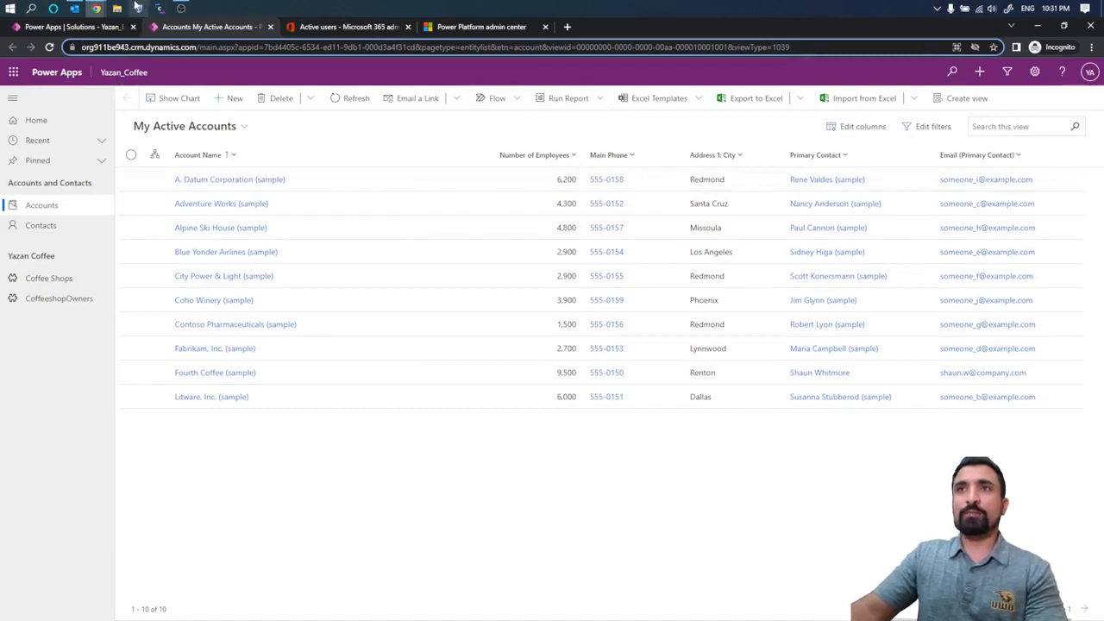
# - Switch to Microsoft Edge, open a new InPrivate window, close the regular window and maximize the private one
pyautogui.click(31, 8)
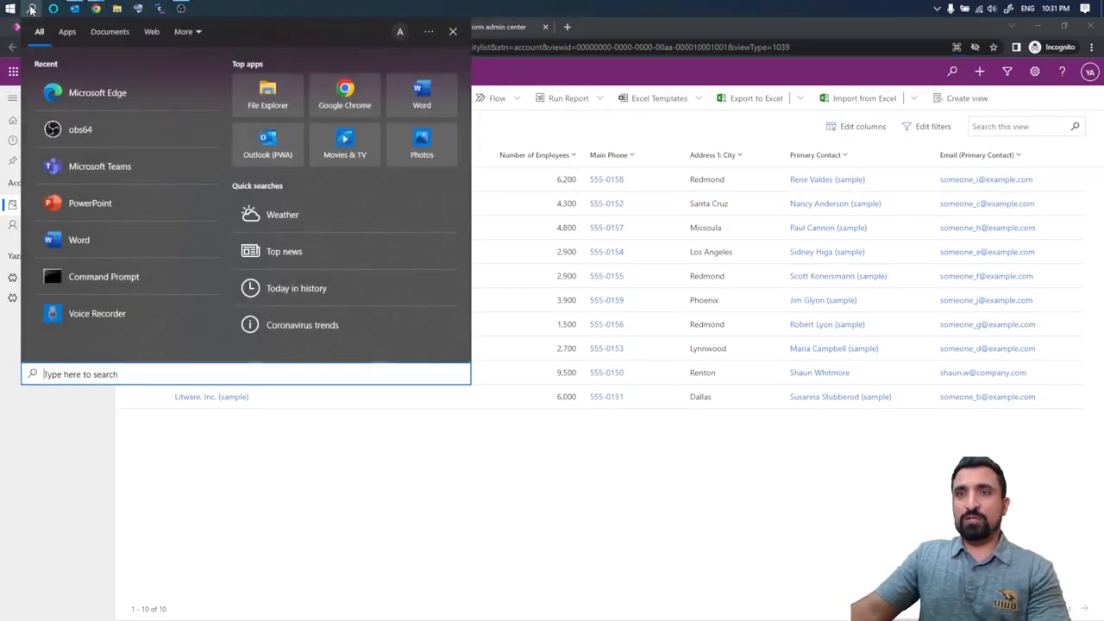
pyautogui.click(102, 90)
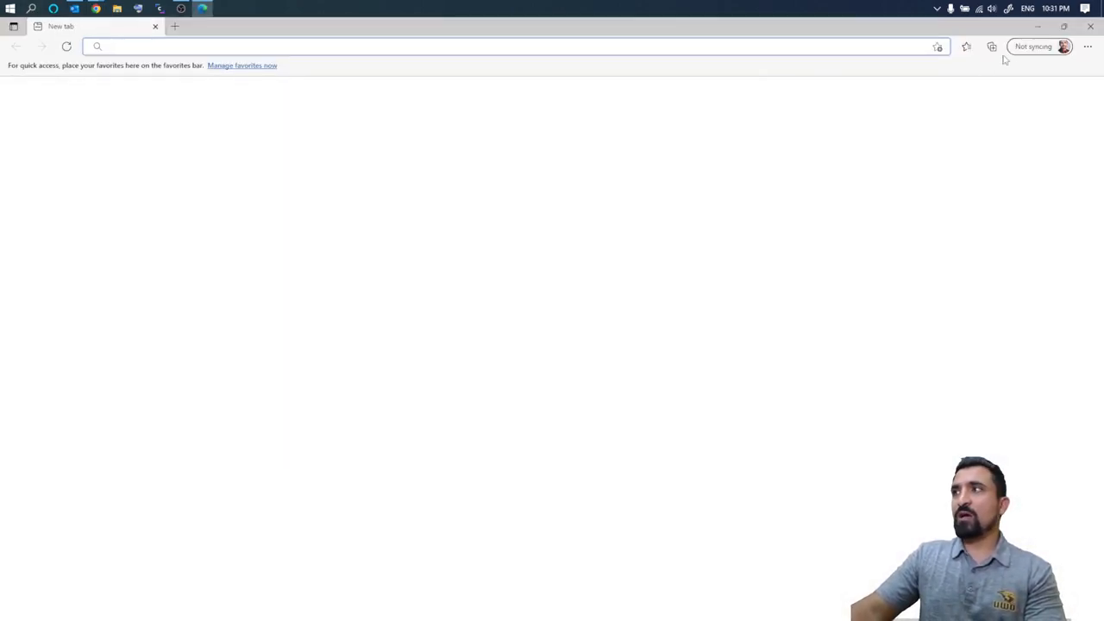
pyautogui.click(1087, 47)
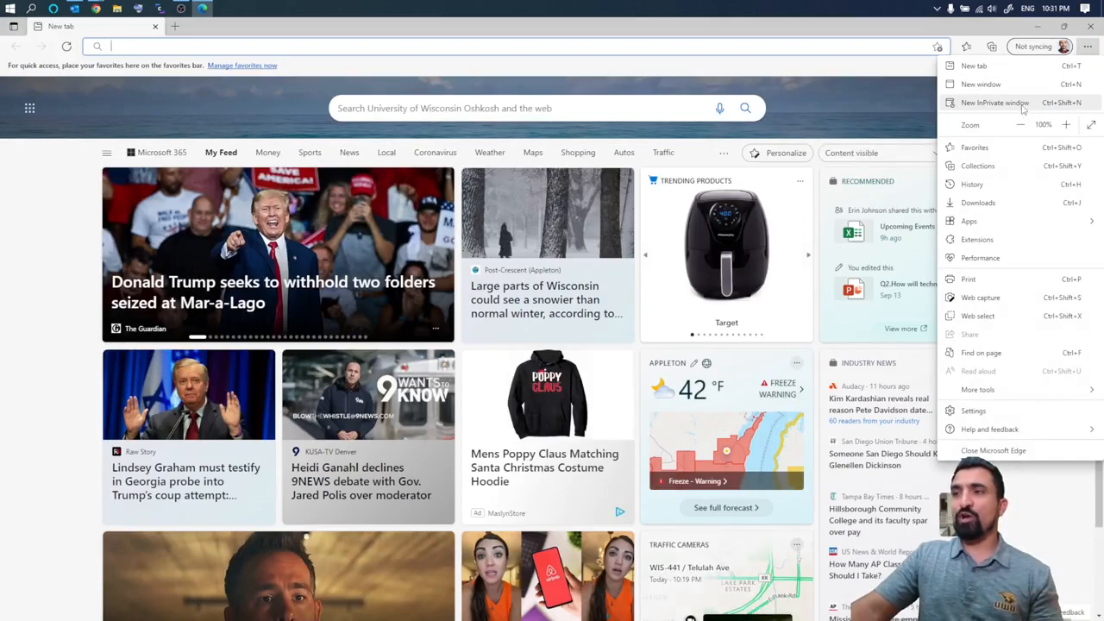
pyautogui.click(1021, 104)
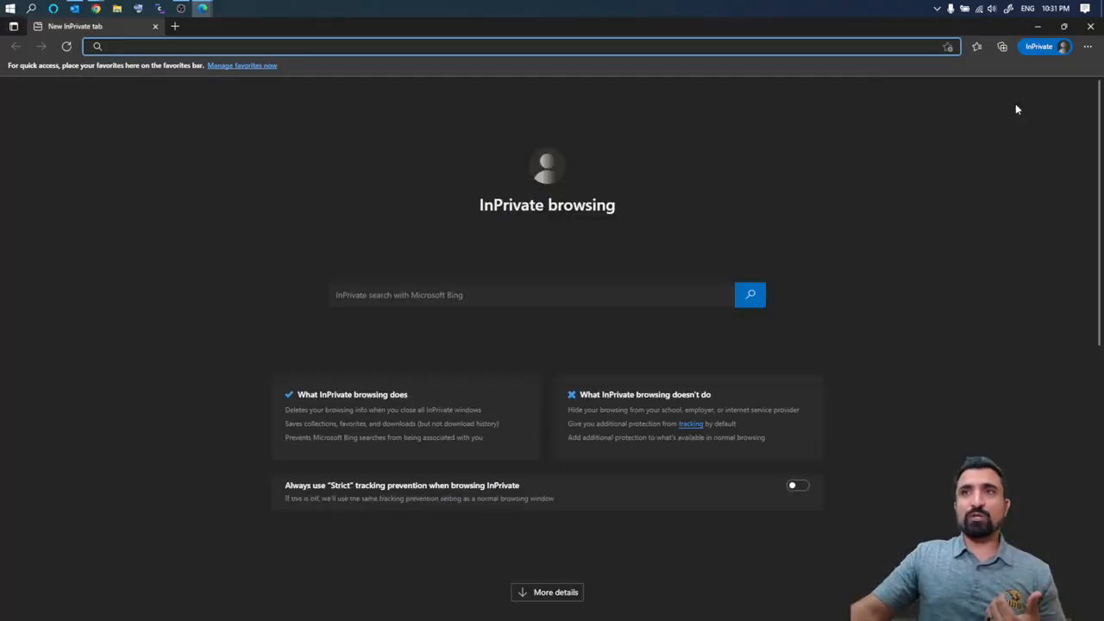
pyautogui.moveTo(864, 33); pyautogui.dragTo(815, 117)
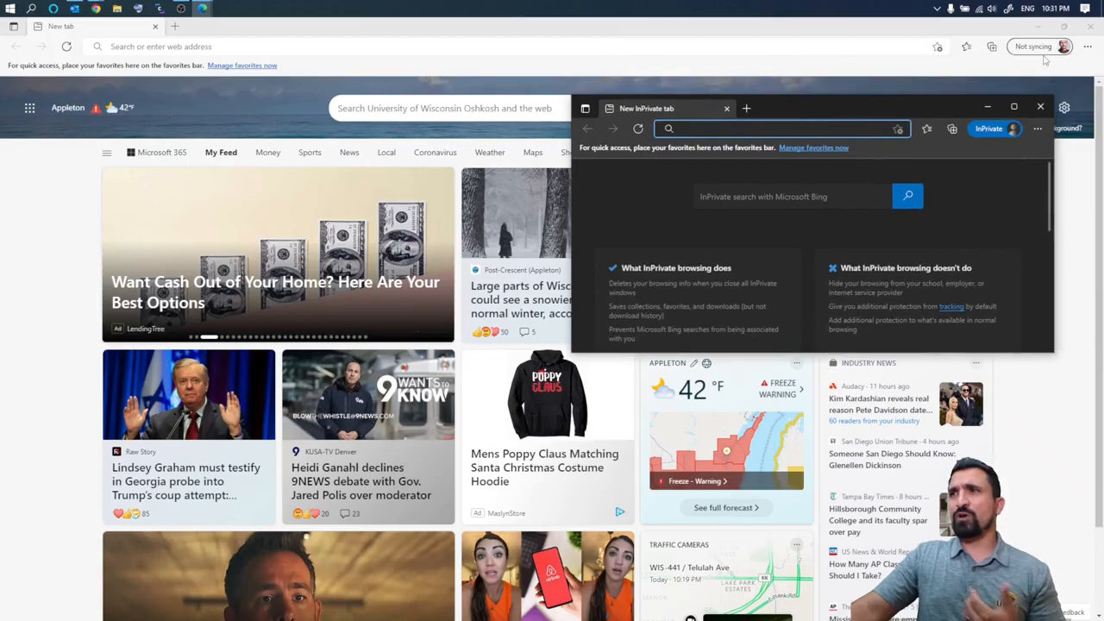
pyautogui.click(1089, 28)
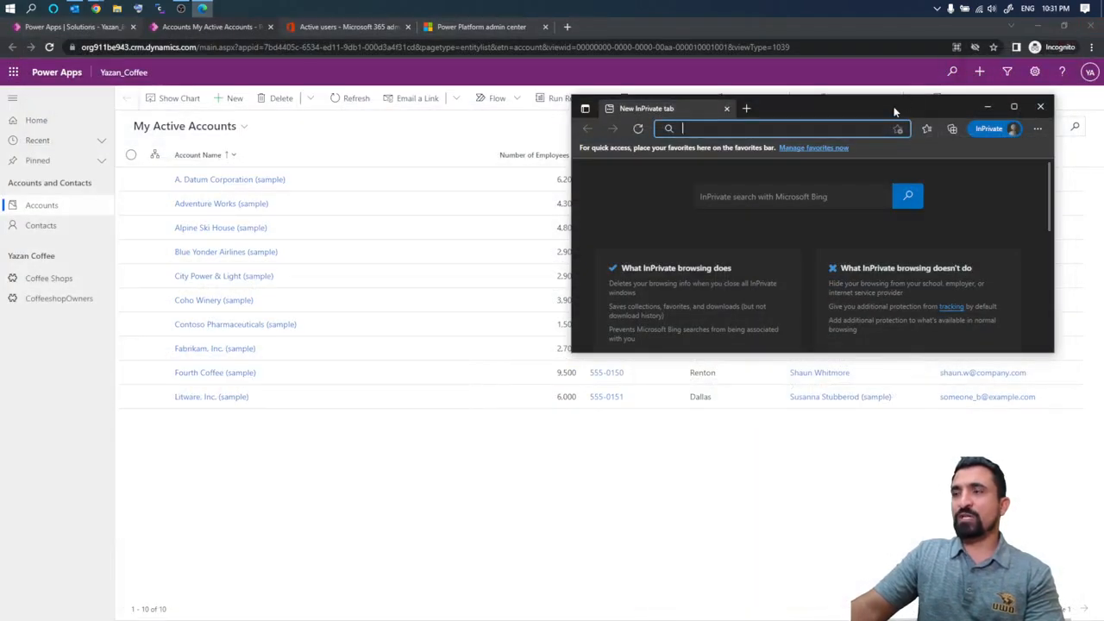
pyautogui.doubleClick(894, 109)
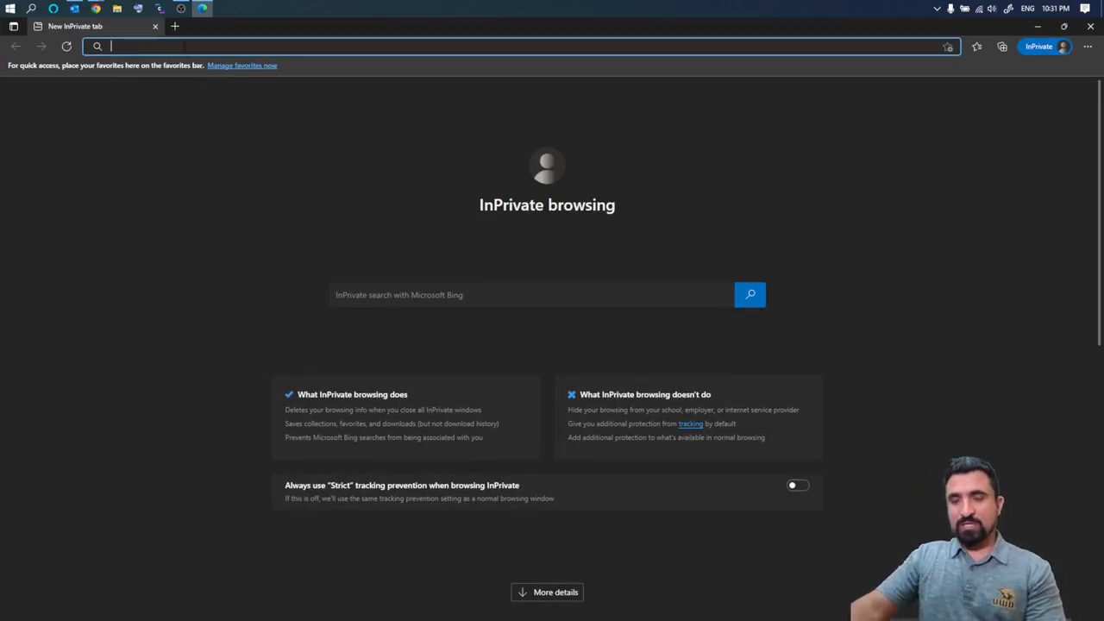
pyautogui.write('https://org911be943.crm.dynamics.com/')
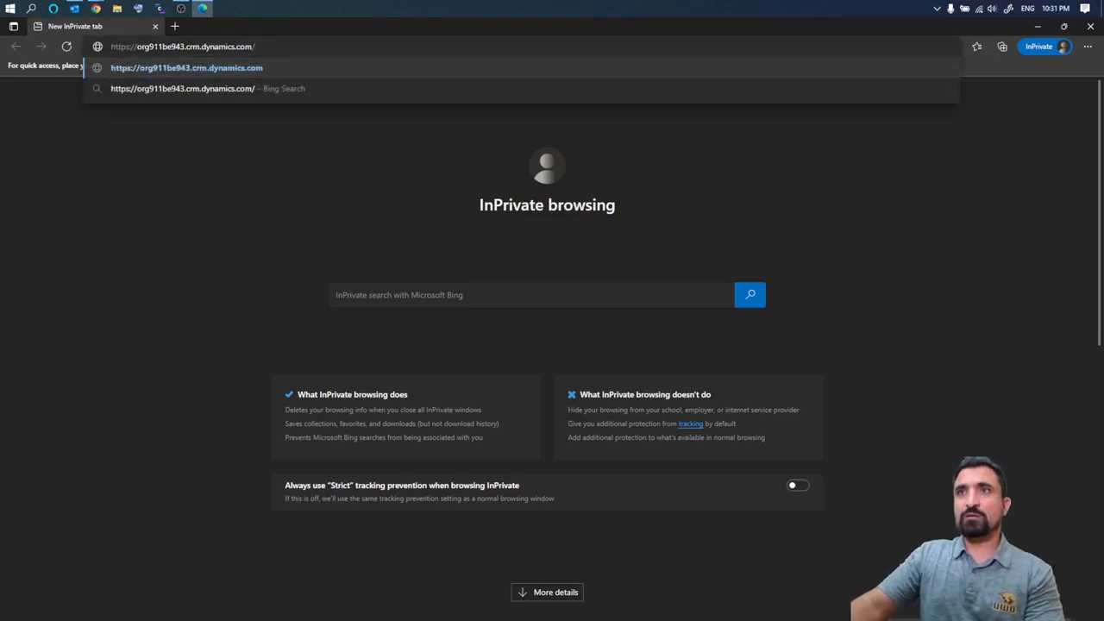
pyautogui.moveTo(243, 27); pyautogui.dragTo(269, 100)
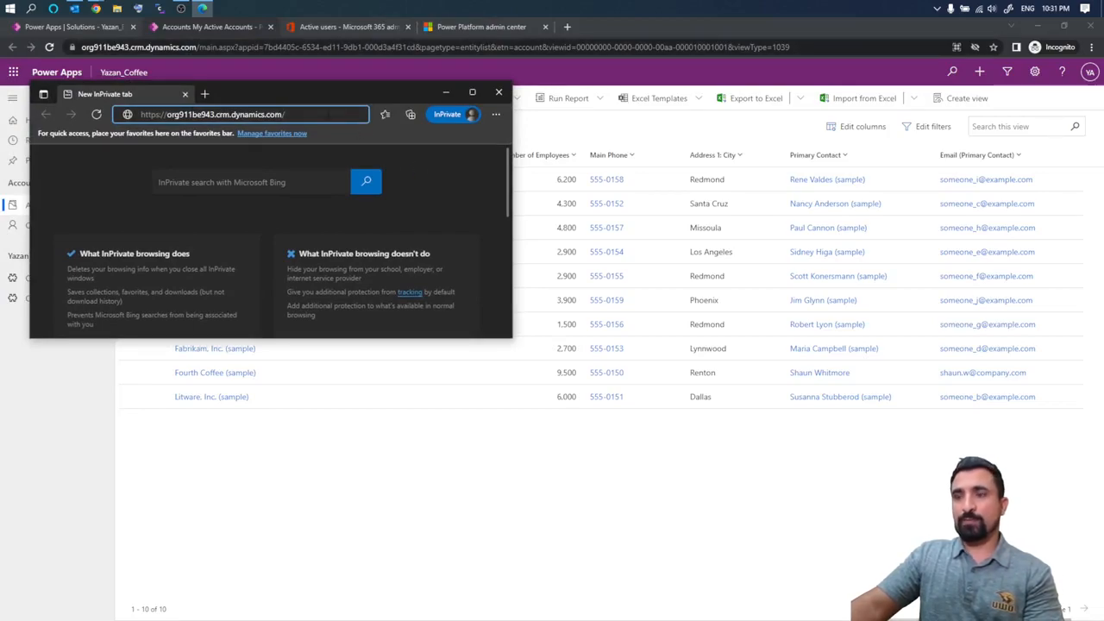
pyautogui.press('Return')
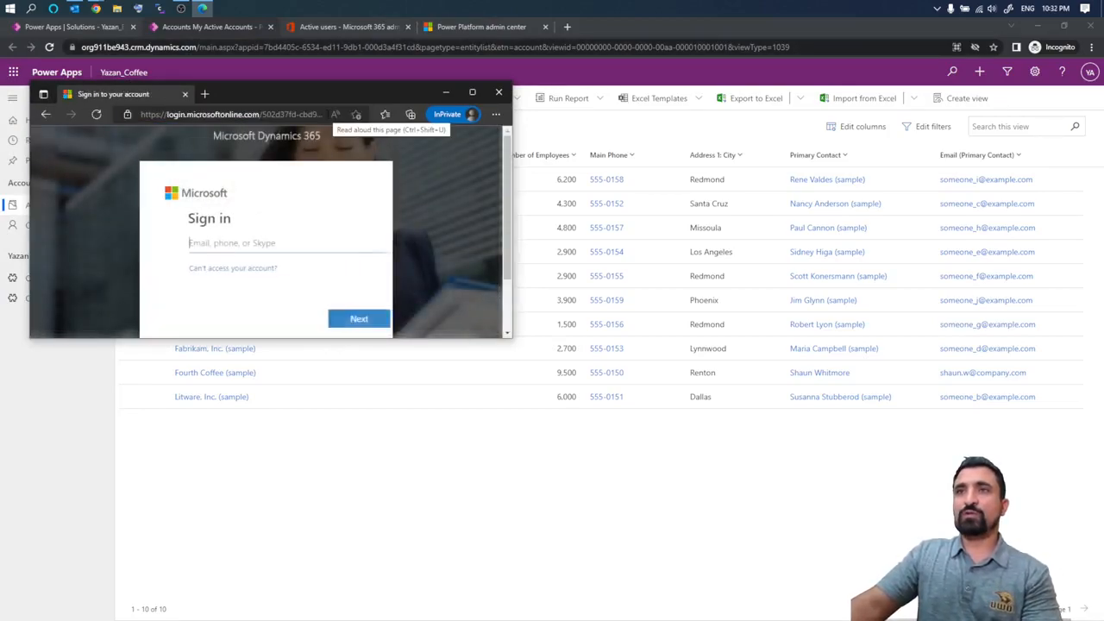
# - Copy Test User's username from the Power Platform admin center's Users list and submit it as the account on the Microsoft sign-in page
pyautogui.moveTo(451, 107); pyautogui.dragTo(600, 132)
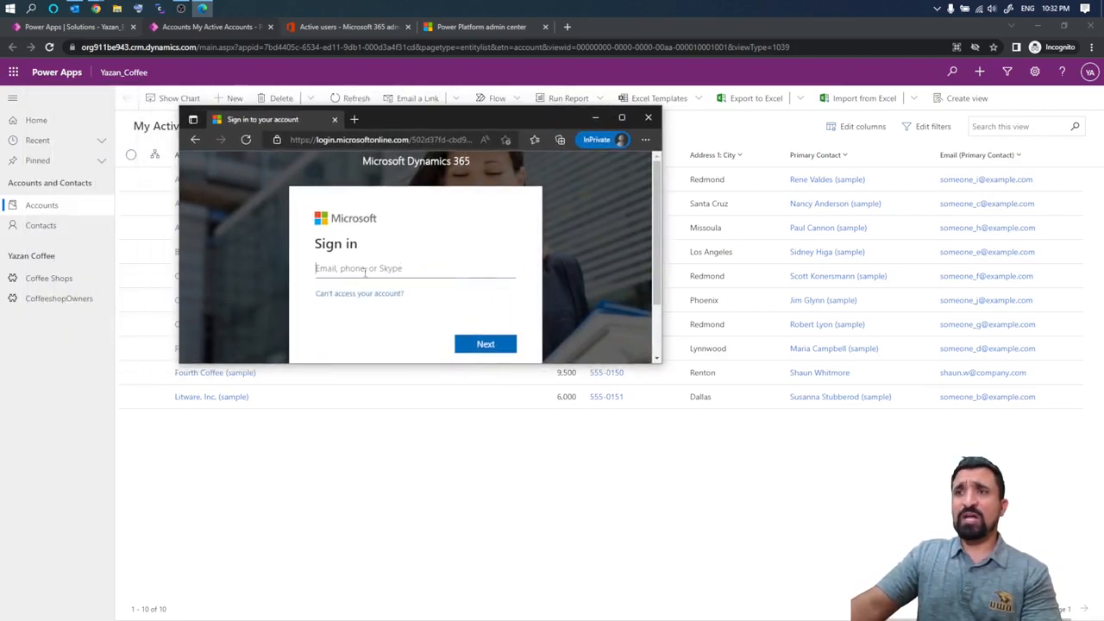
pyautogui.click(365, 272)
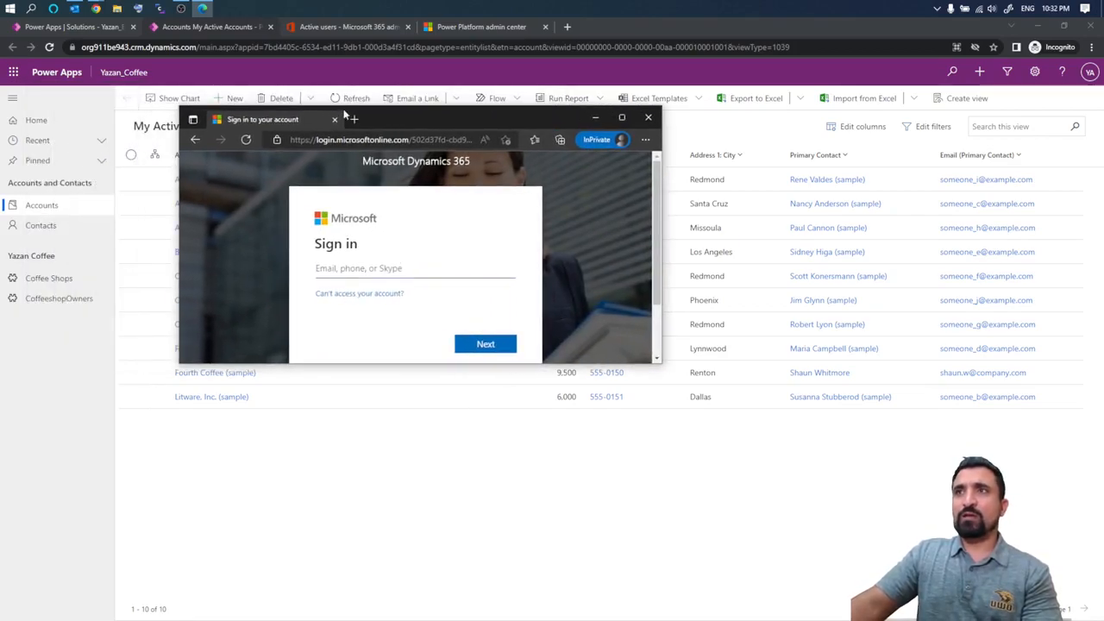
pyautogui.click(463, 27)
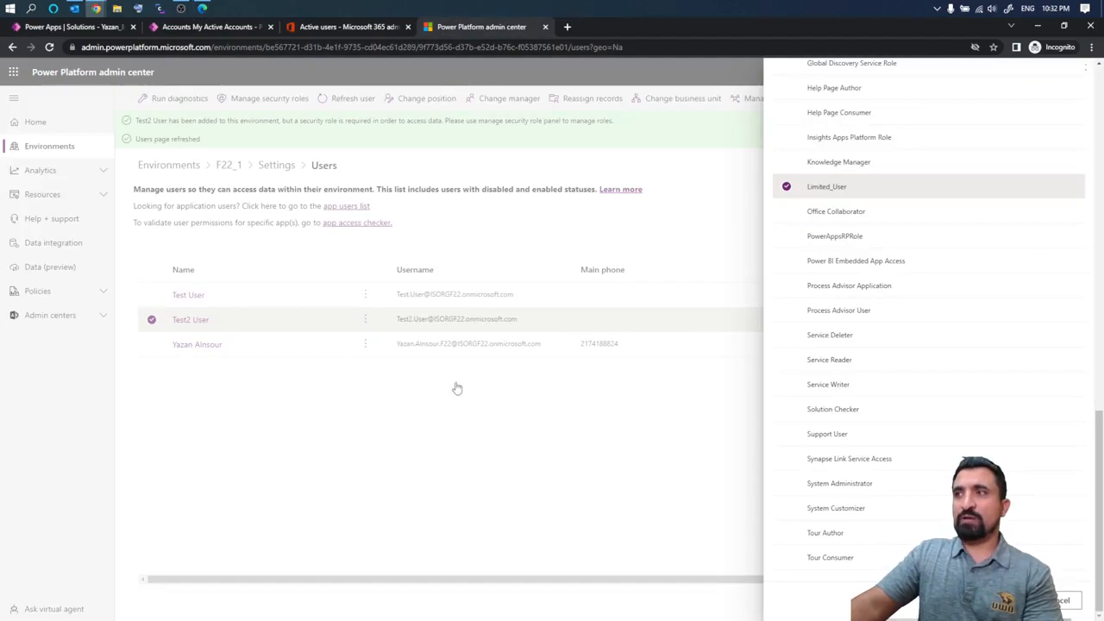
pyautogui.click(1060, 606)
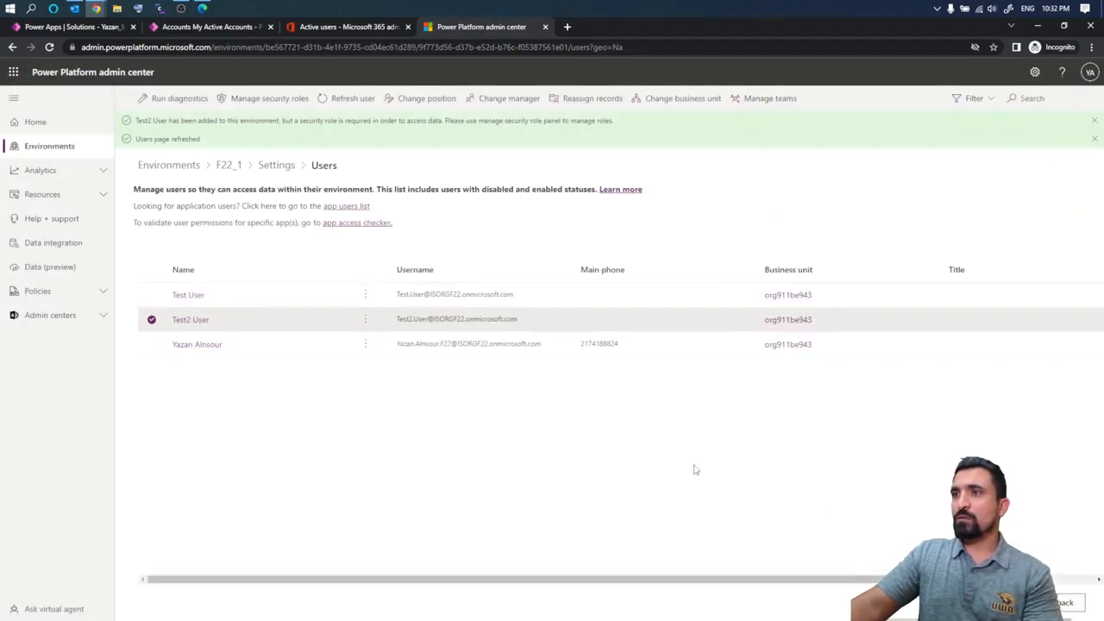
pyautogui.moveTo(535, 298); pyautogui.dragTo(384, 295)
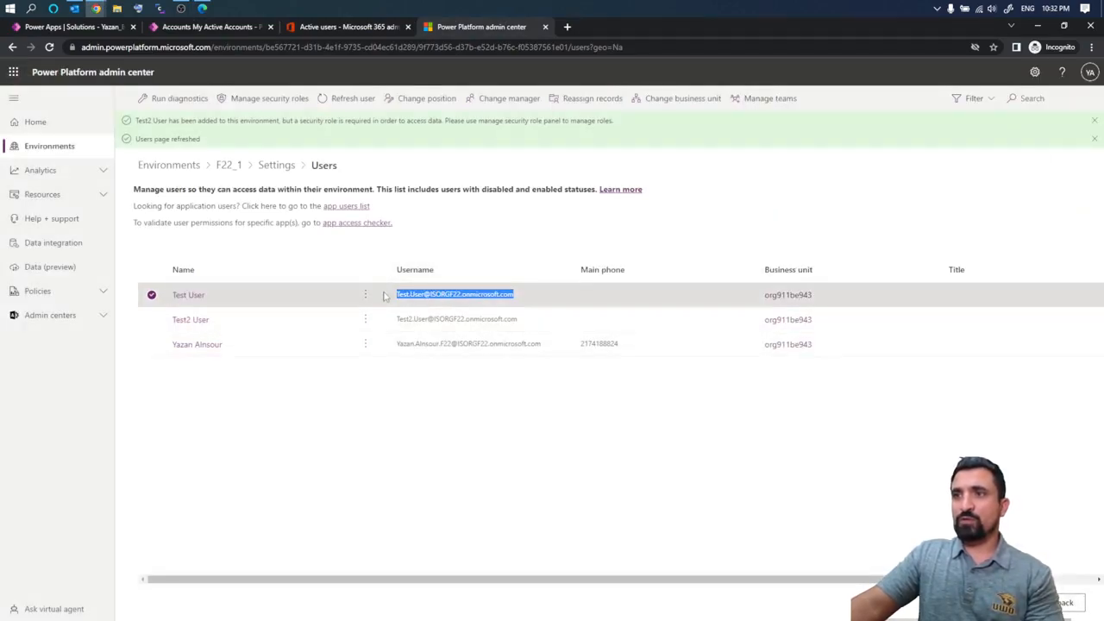
pyautogui.hotkey('ctrl', 'c')
pyautogui.hotkey('alt', 'Tab')
pyautogui.hotkey('ctrl', 'v')
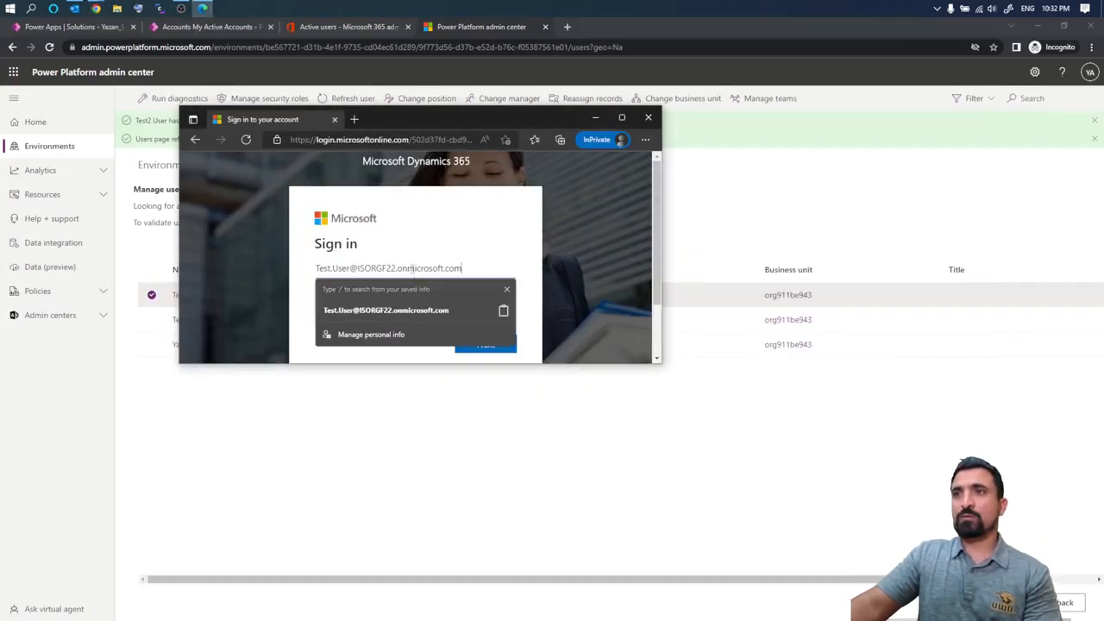
pyautogui.click(553, 293)
pyautogui.click(491, 345)
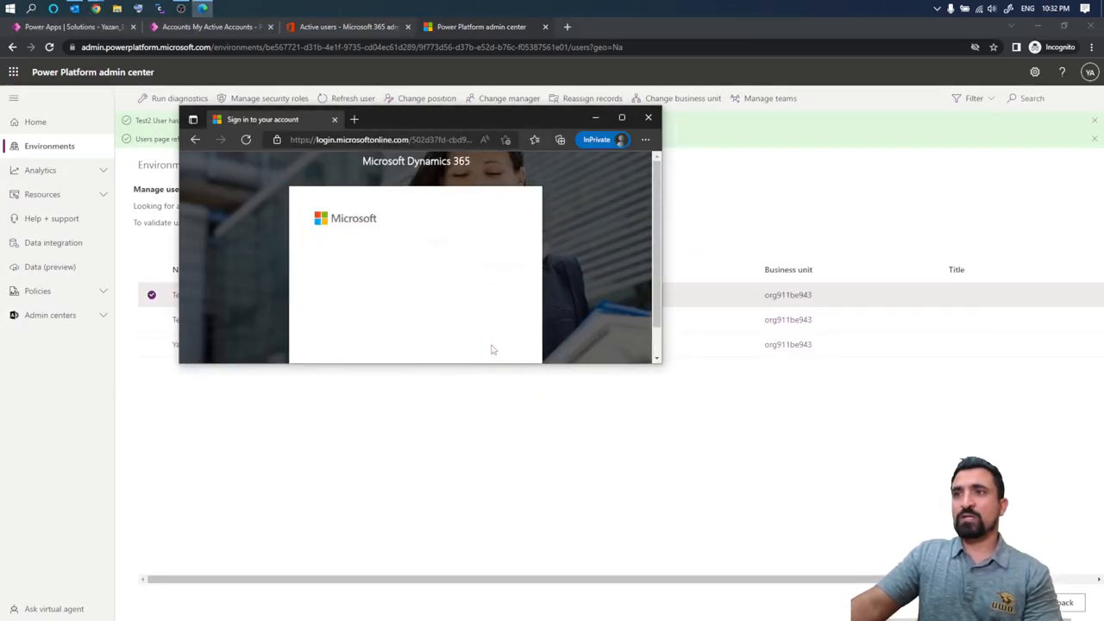
# - Enter the account password to sign in, skip the account protection setup for now, and decline to stay signed in
pyautogui.write('••••••')
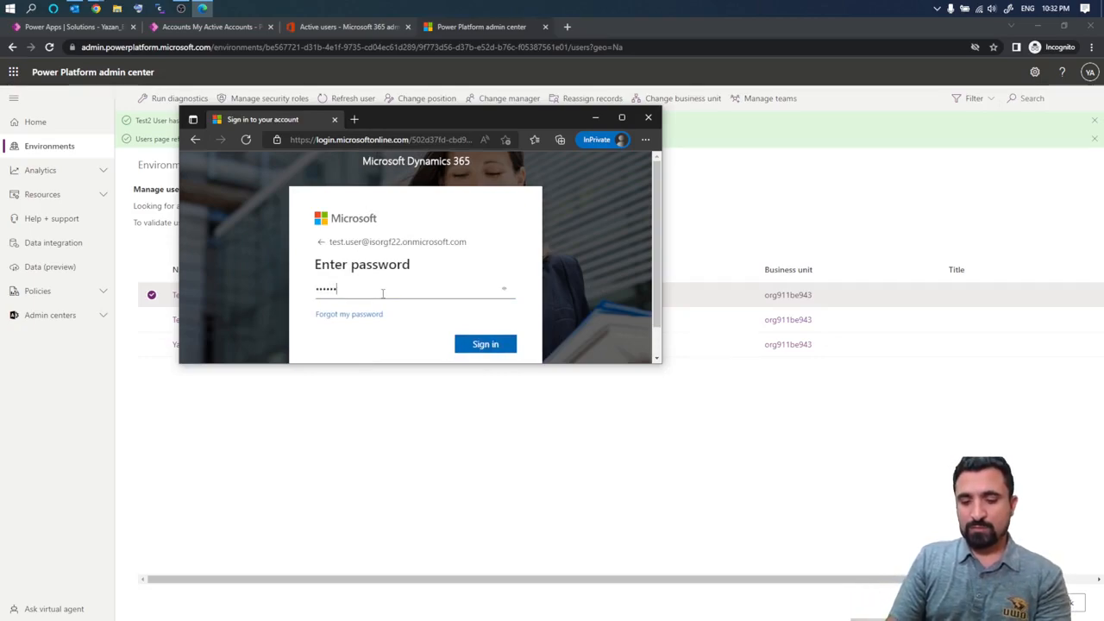
pyautogui.press('Return')
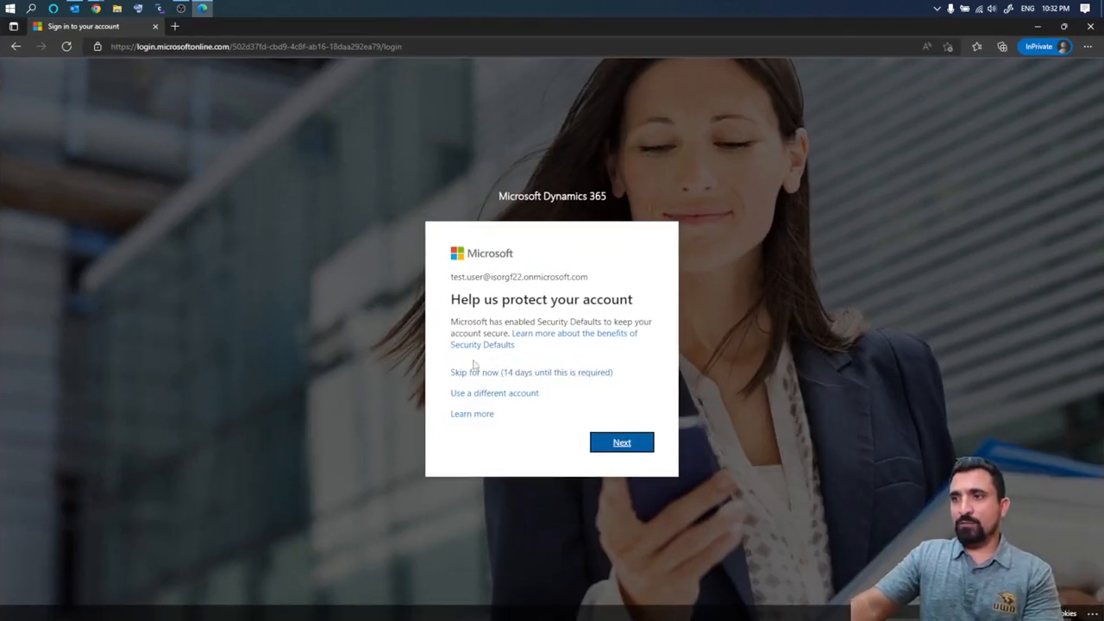
pyautogui.click(532, 377)
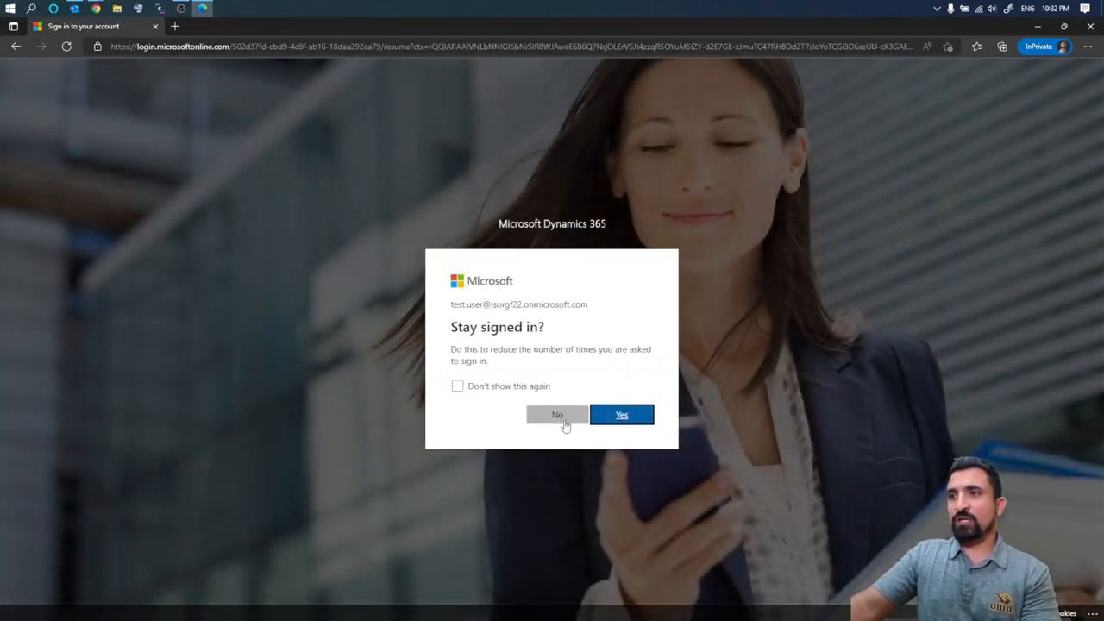
pyautogui.click(563, 417)
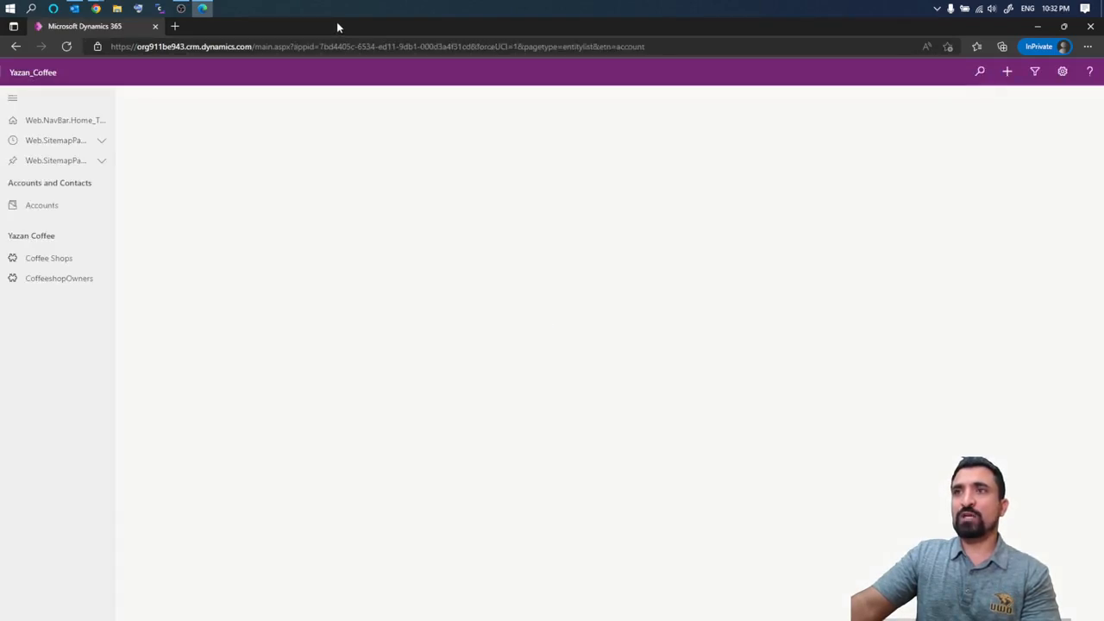
# - Place the InPrivate window side by side with the administrator's browser window, and show the administrator's Yazan_Coffee accounts there for comparison
pyautogui.moveTo(340, 25); pyautogui.dragTo(1100, 228)
pyautogui.click(220, 232)
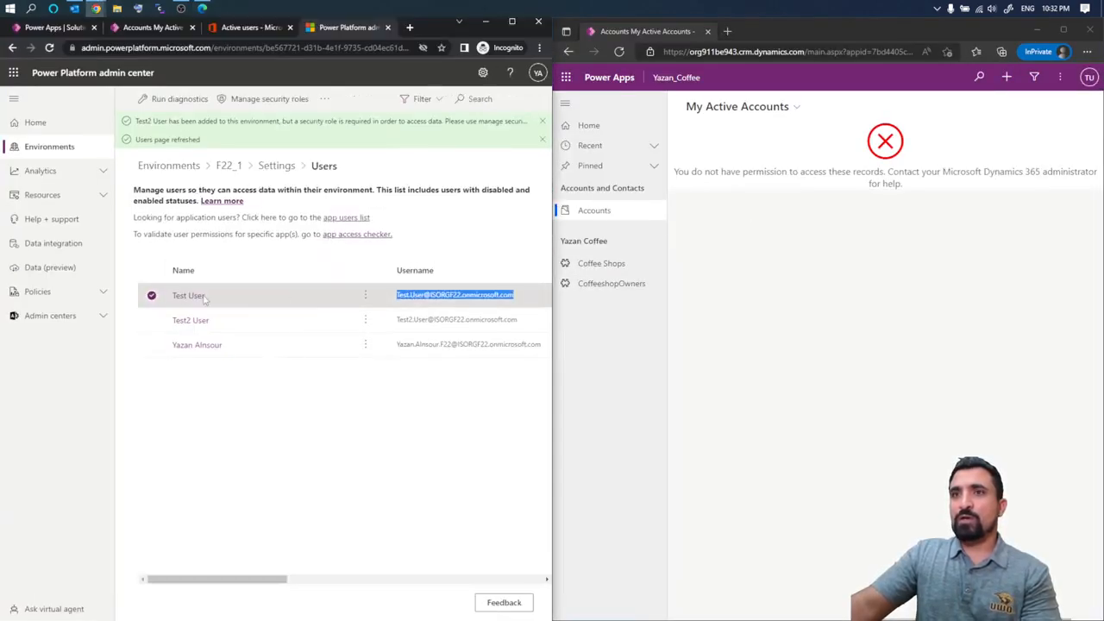
pyautogui.click(237, 28)
pyautogui.click(145, 28)
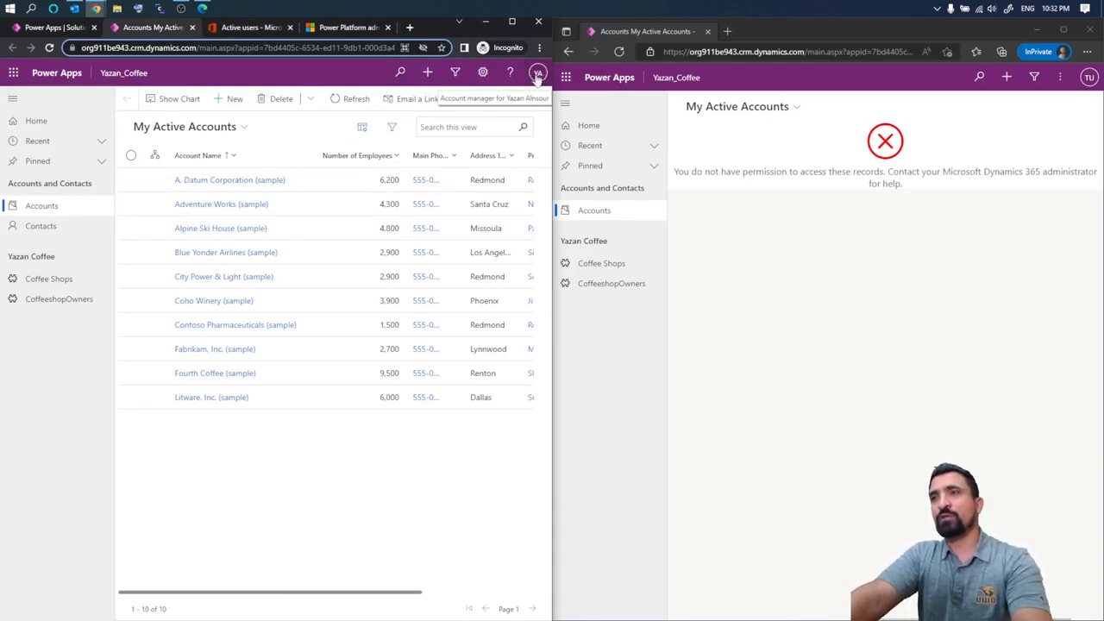
# - As Test User, check access to the Coffee Shops and CoffeeshopOwners records in the Yazan_Coffee app
pyautogui.click(749, 245)
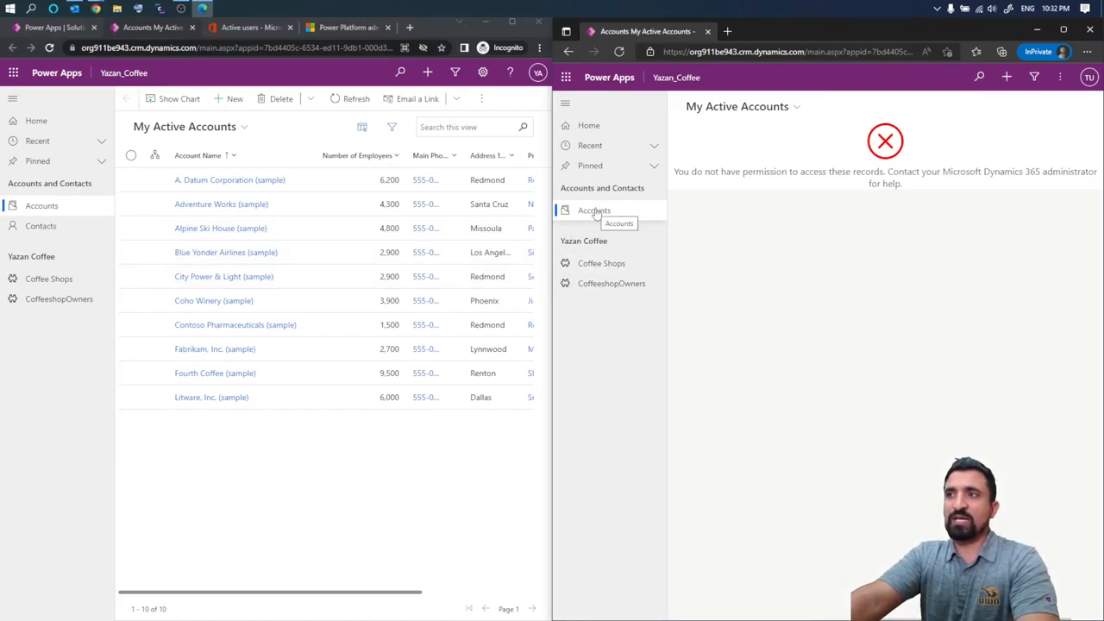
pyautogui.click(594, 267)
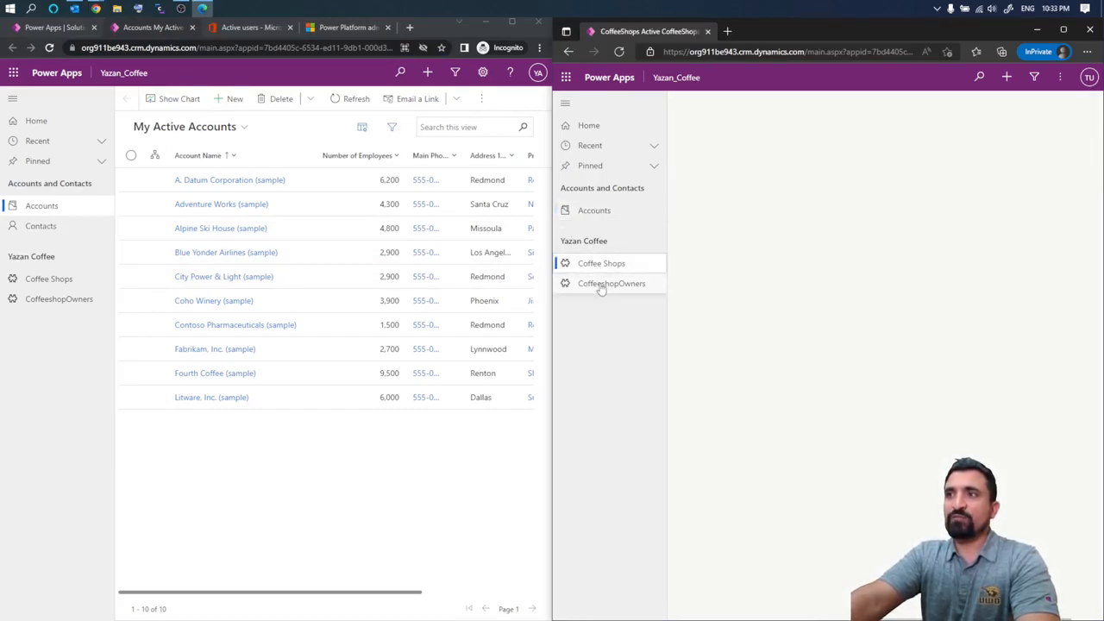
pyautogui.click(601, 290)
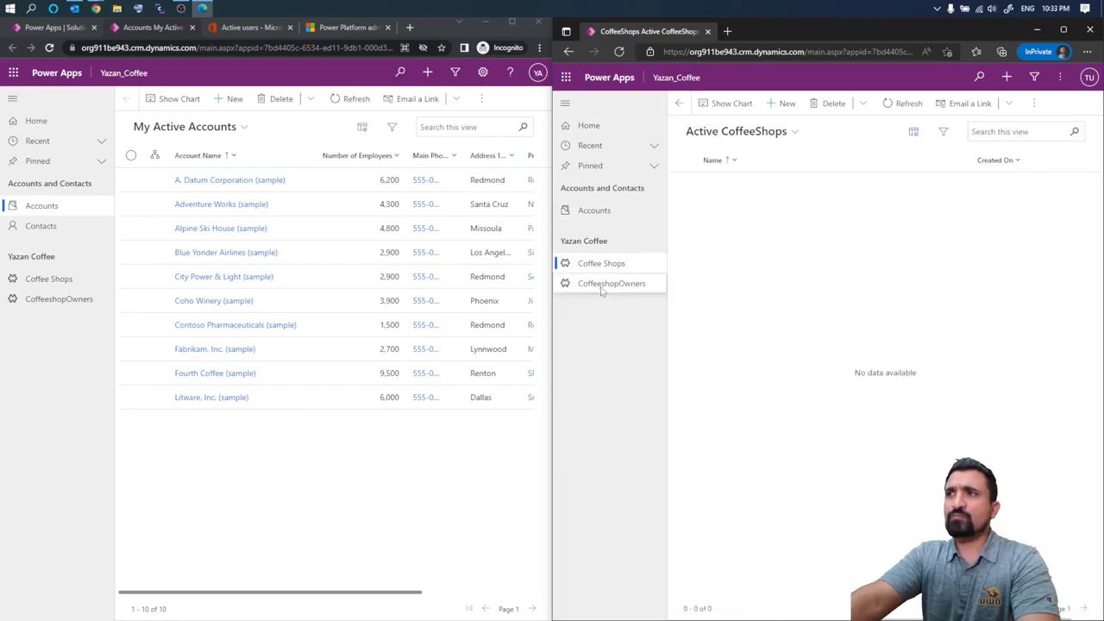
# - As Test User, open blank CoffeeshopOwner and CoffeeShop record forms to check create access, and return to the CoffeeshopOwners list without saving
pyautogui.click(599, 265)
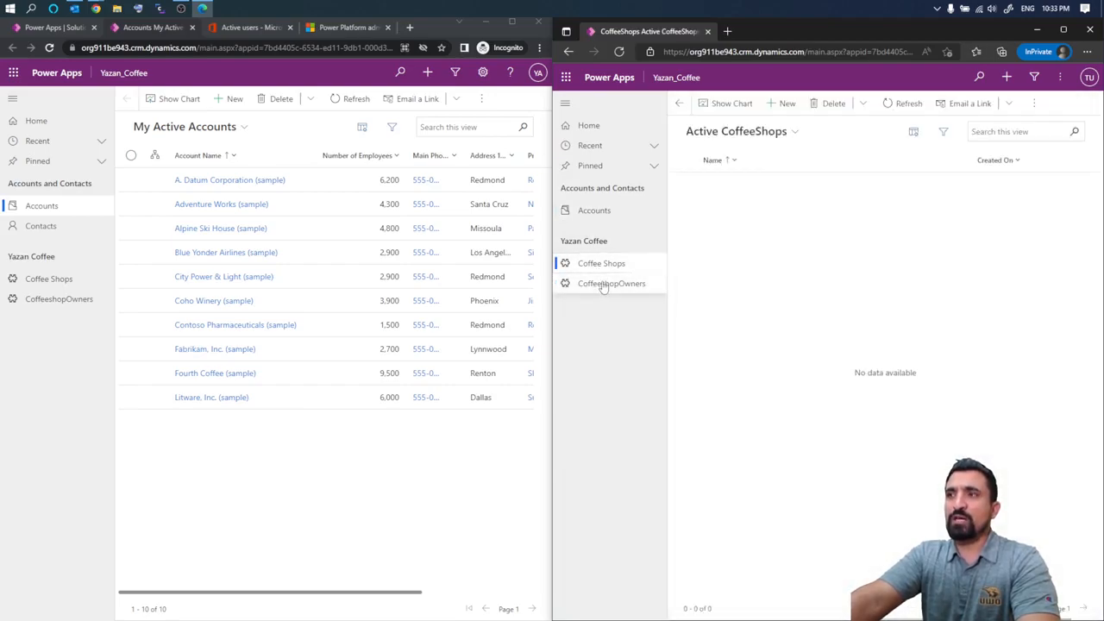
pyautogui.click(601, 283)
pyautogui.click(793, 107)
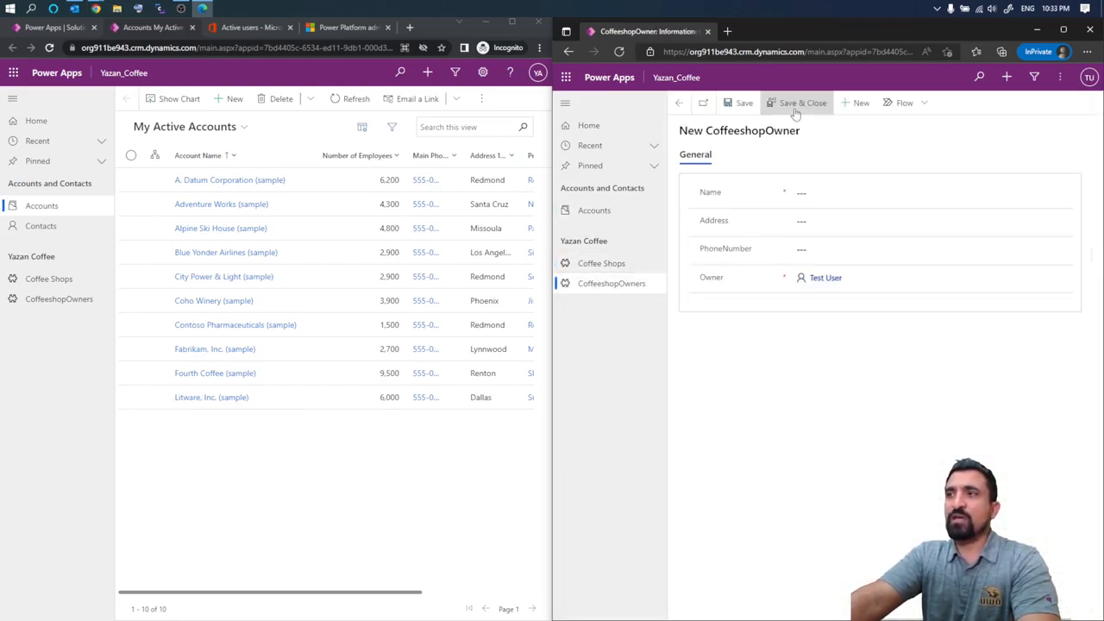
pyautogui.click(601, 264)
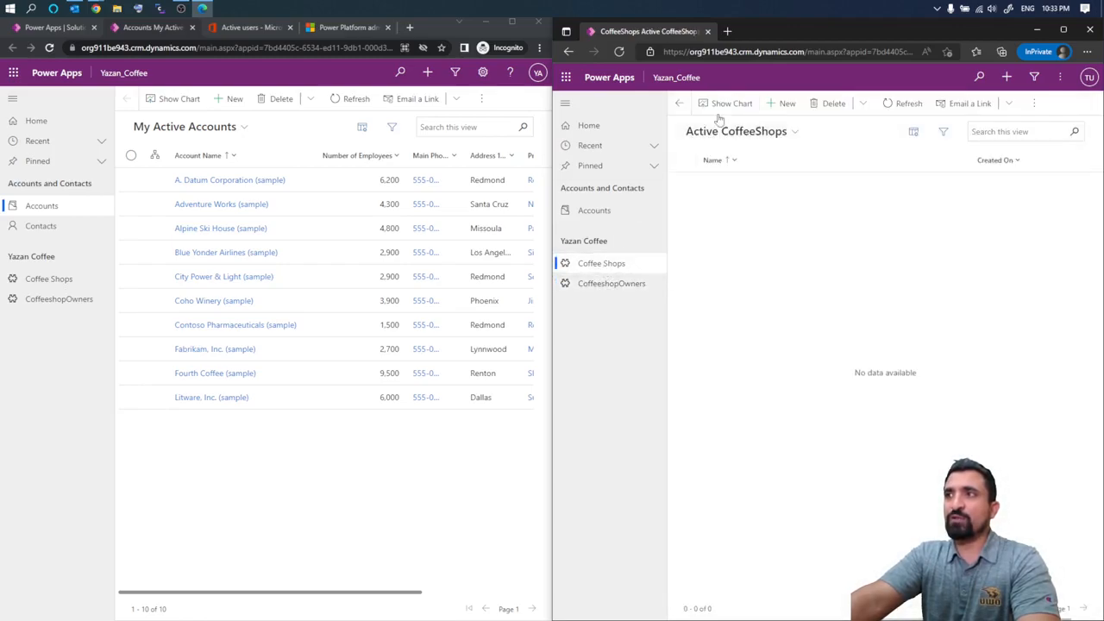
pyautogui.click(786, 107)
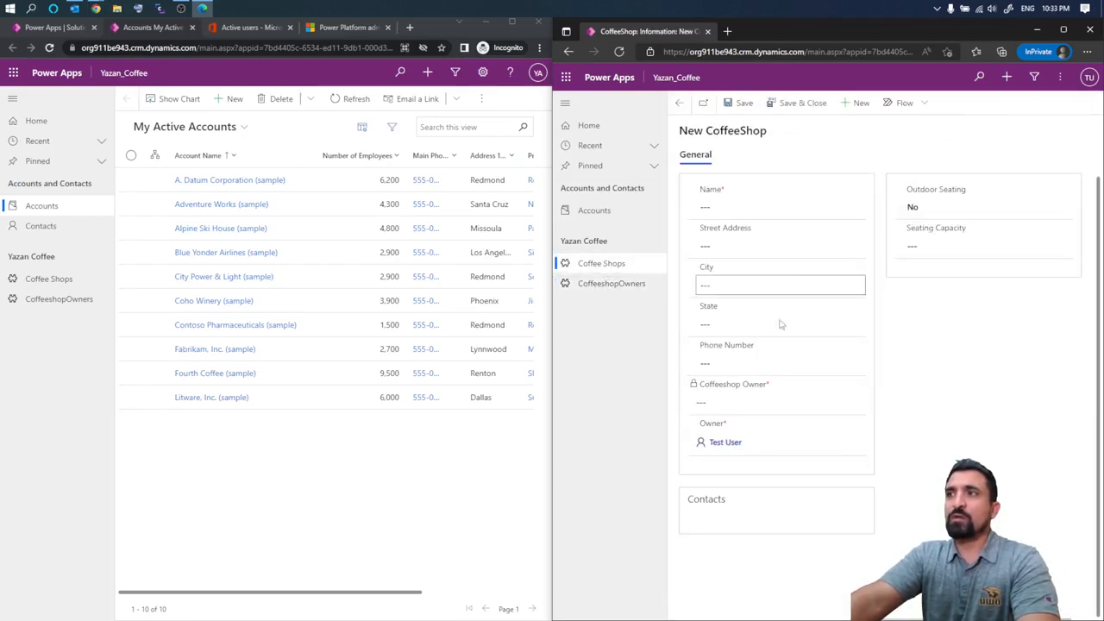
pyautogui.click(604, 284)
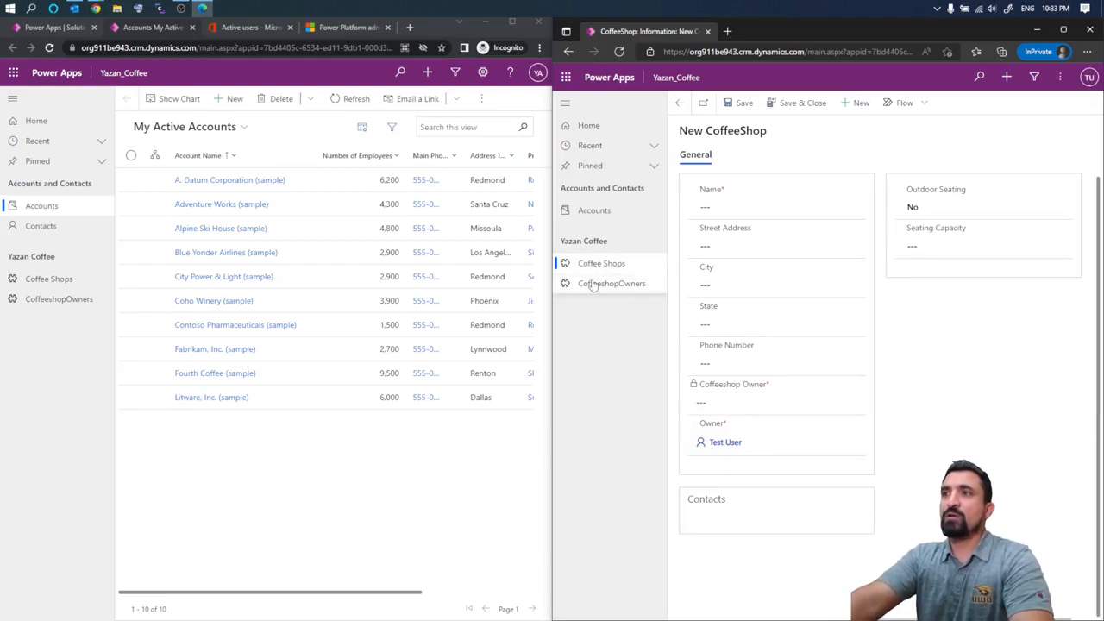
pyautogui.click(596, 266)
pyautogui.click(597, 281)
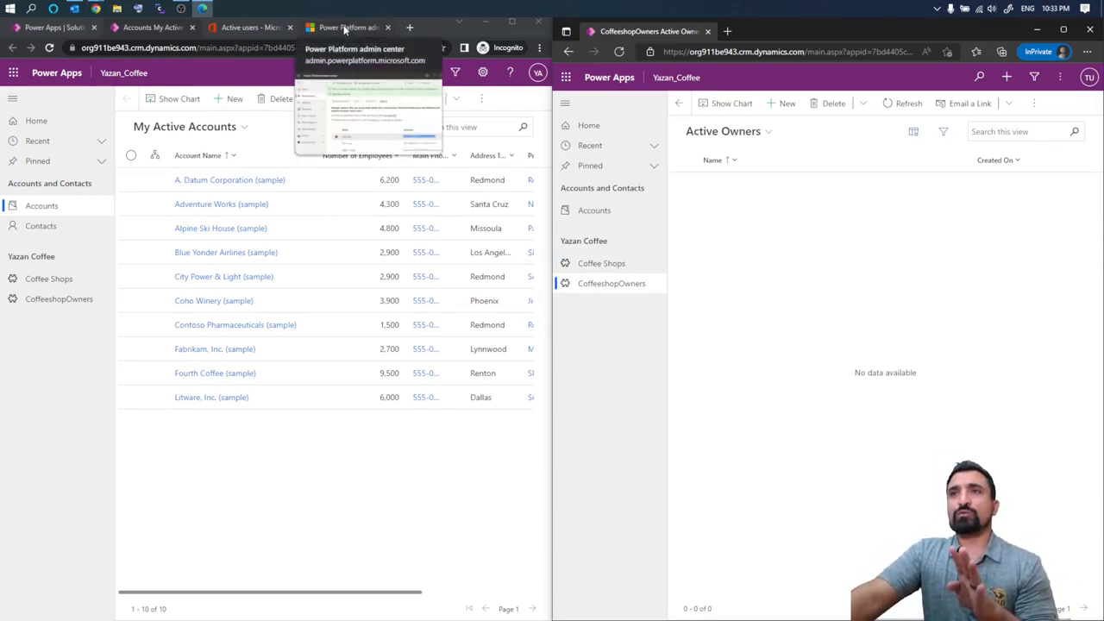
# - Review the Active users list in the Microsoft 365 admin center in a maximized window, selecting all users and clearing the selection
pyautogui.click(262, 31)
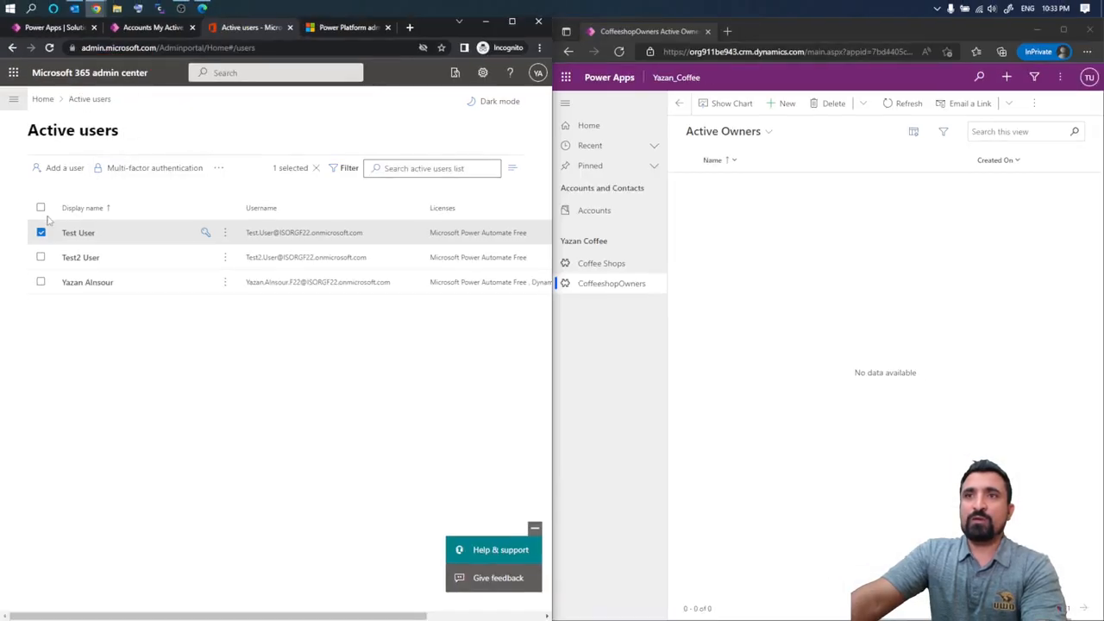
pyautogui.click(40, 208)
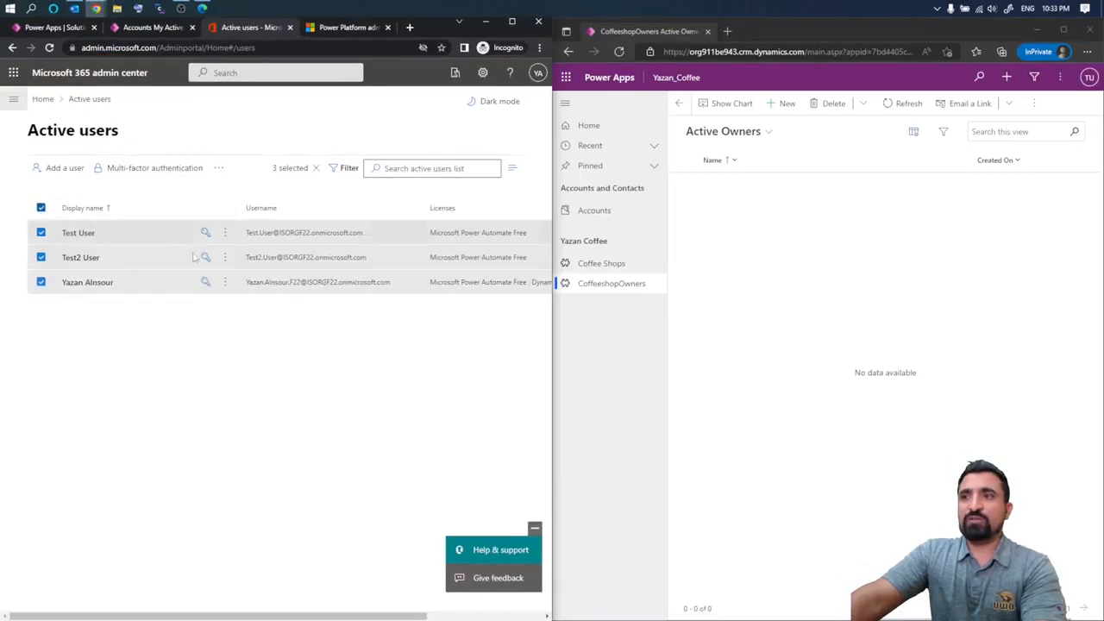
pyautogui.click(513, 23)
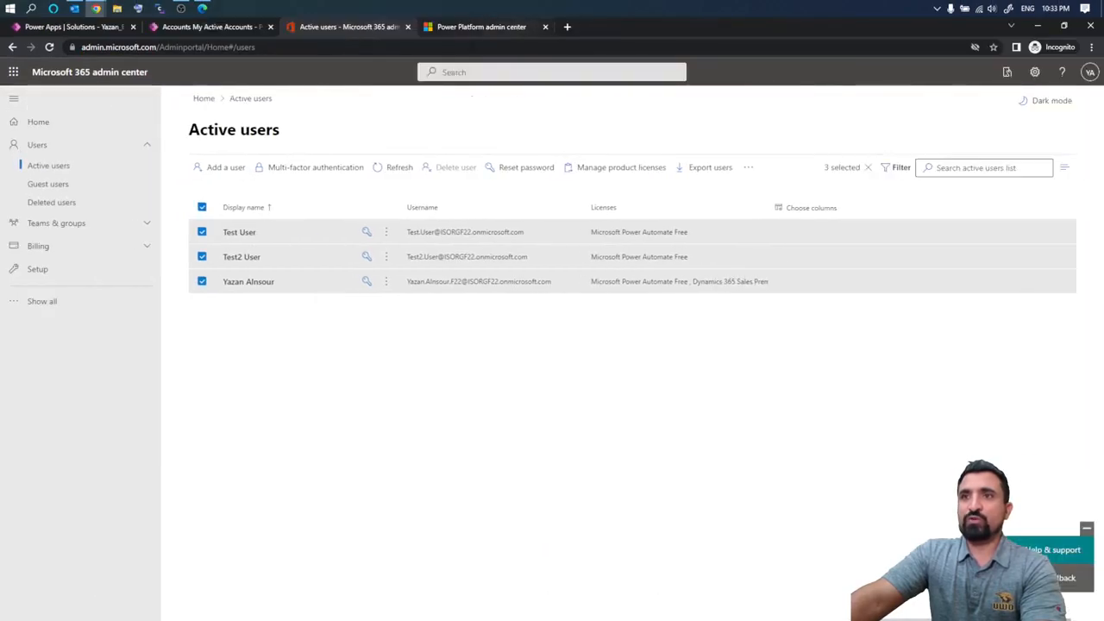
pyautogui.click(201, 207)
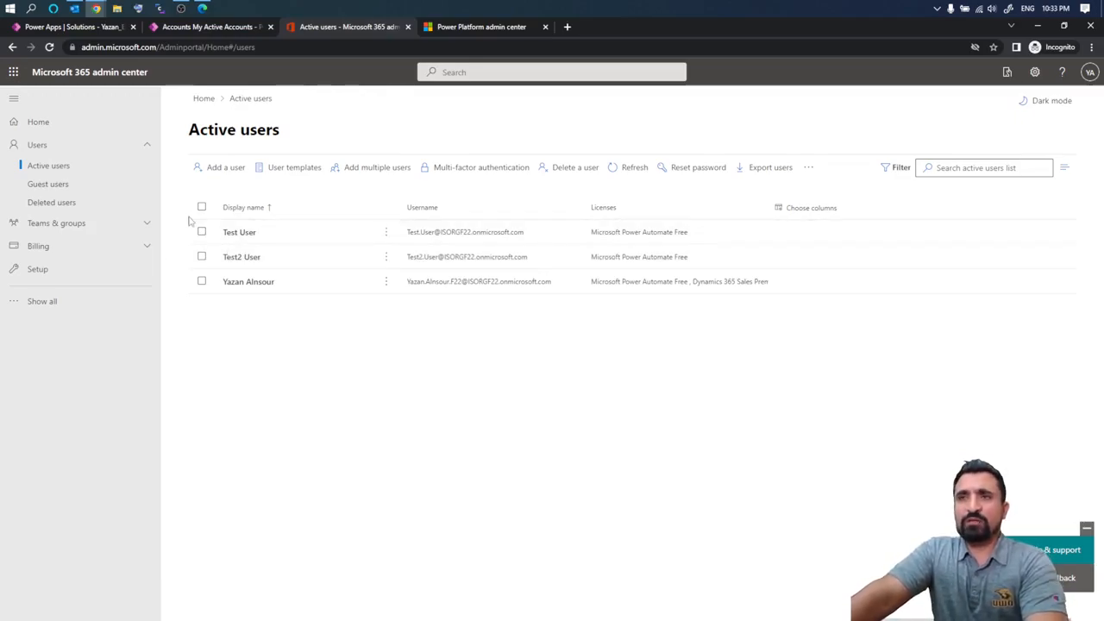
# - Review the F22_1 environment's users in the Power Platform admin center, clear the Test User selection, and revisit the Yazan_Env apps and Microsoft 365 users
pyautogui.click(464, 27)
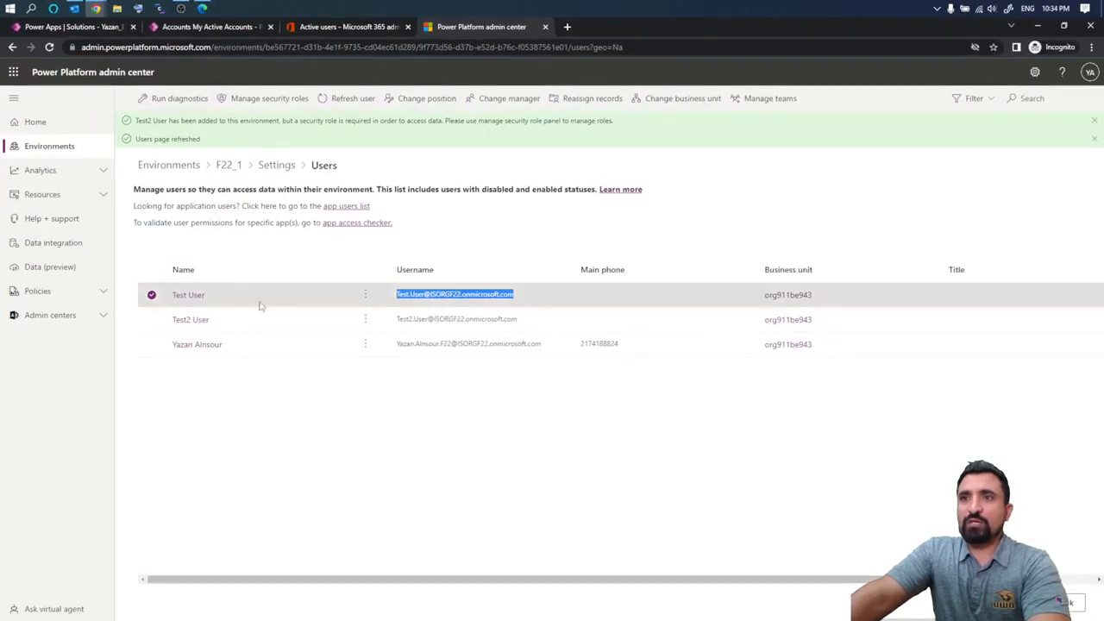
pyautogui.click(283, 427)
pyautogui.hotkey('ctrl', '1')
pyautogui.moveTo(199, 170); pyautogui.dragTo(271, 182)
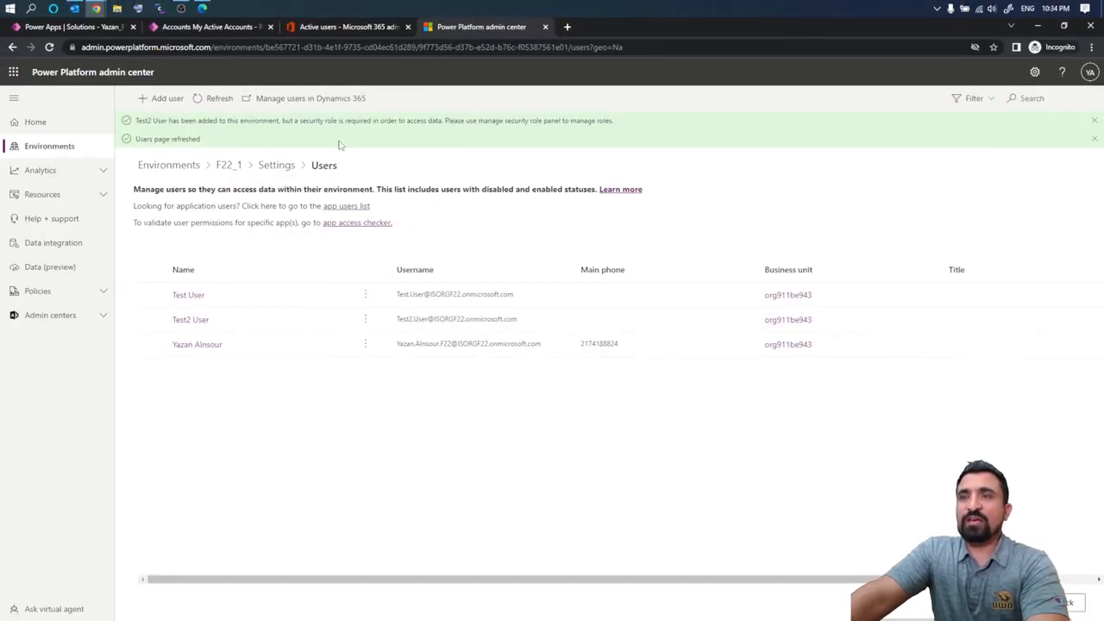
pyautogui.click(95, 30)
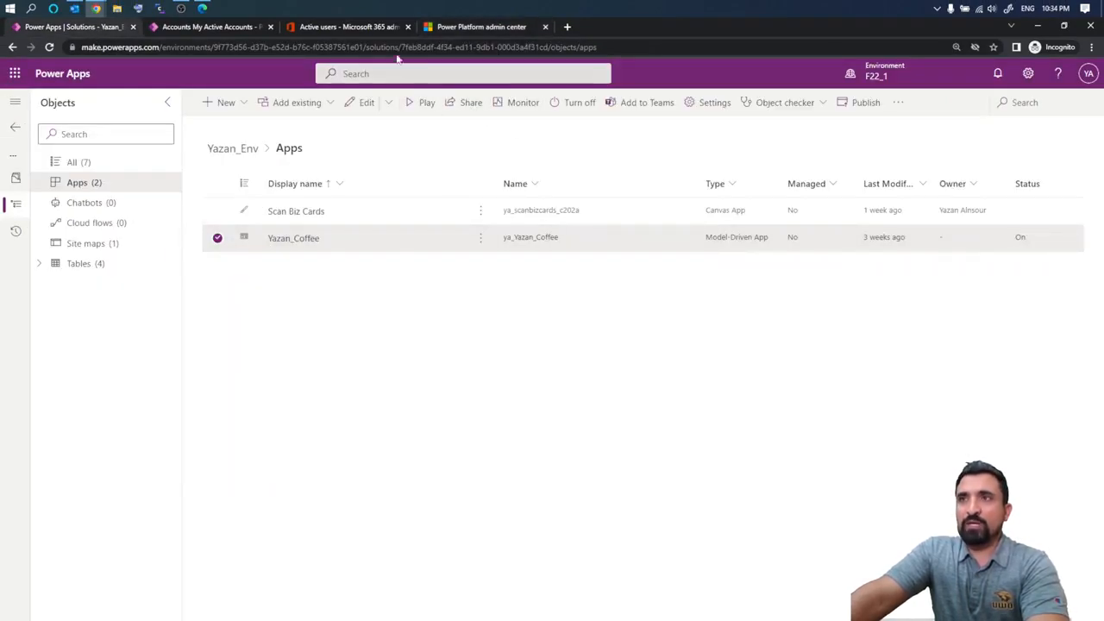
pyautogui.click(371, 28)
pyautogui.click(475, 28)
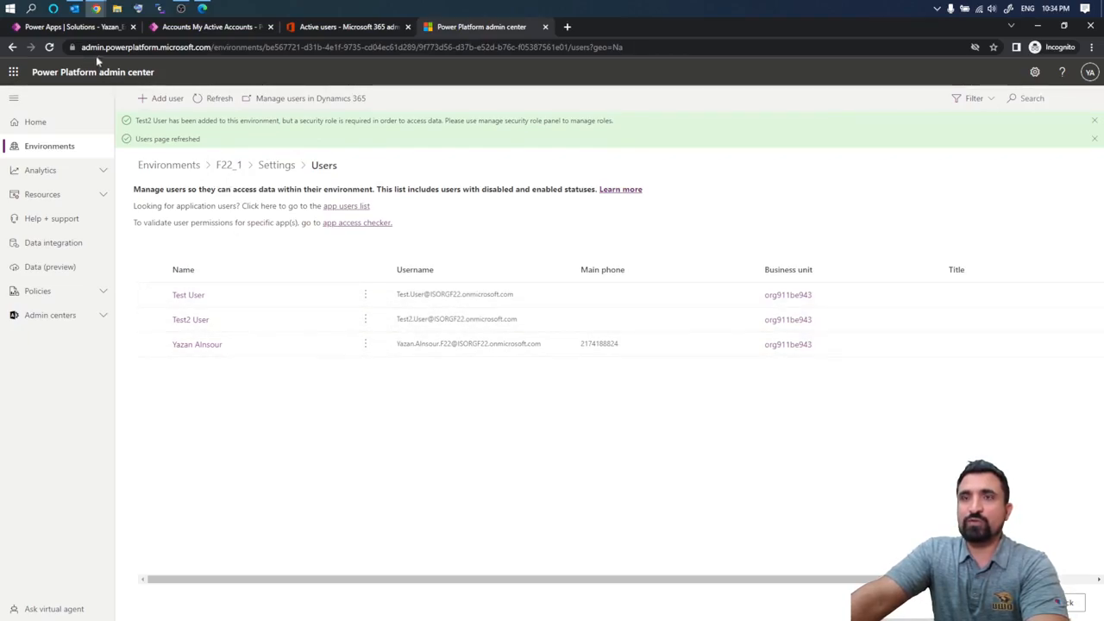
# - Examine the Yazan_Coffee app's sharing settings in the Yazan_Env solution, including its people and security roles, and close them without changes
pyautogui.click(76, 27)
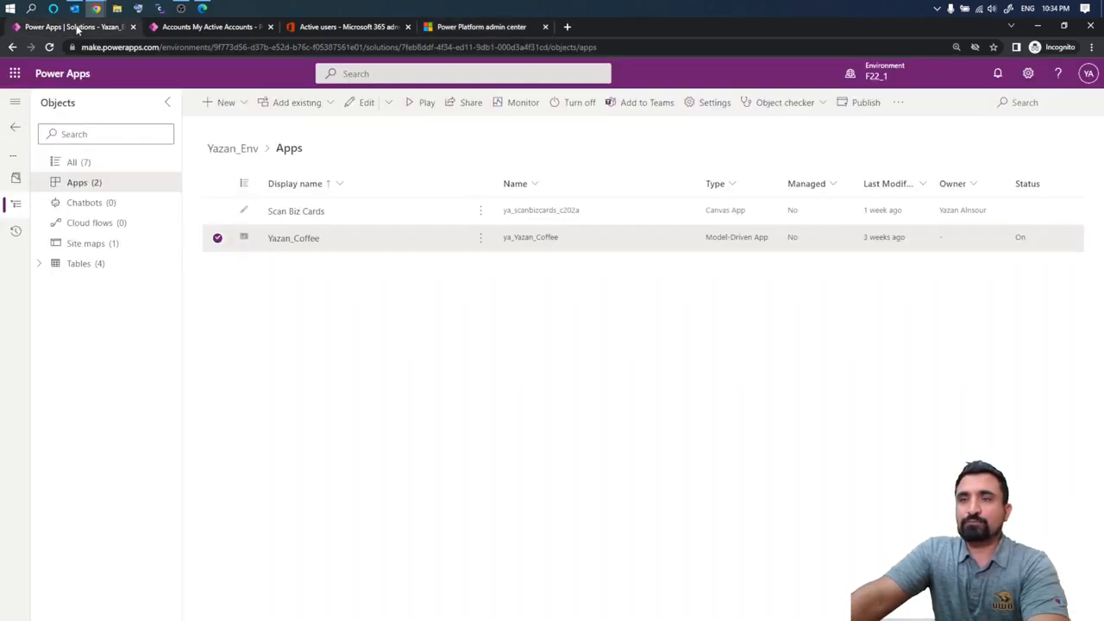
pyautogui.click(481, 238)
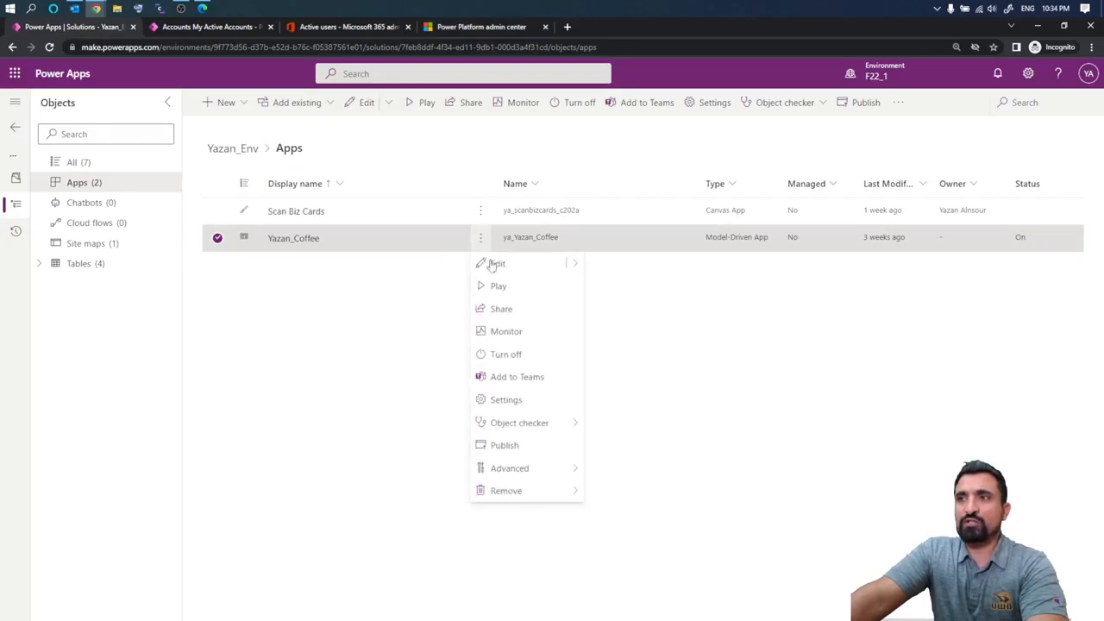
pyautogui.click(512, 319)
pyautogui.click(597, 190)
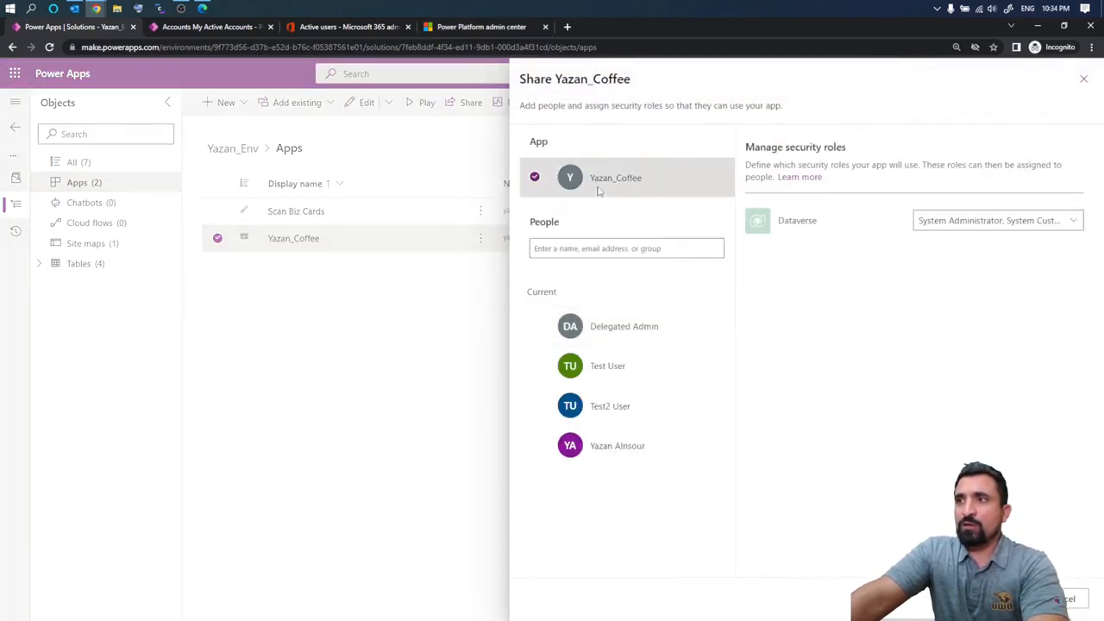
pyautogui.click(1073, 221)
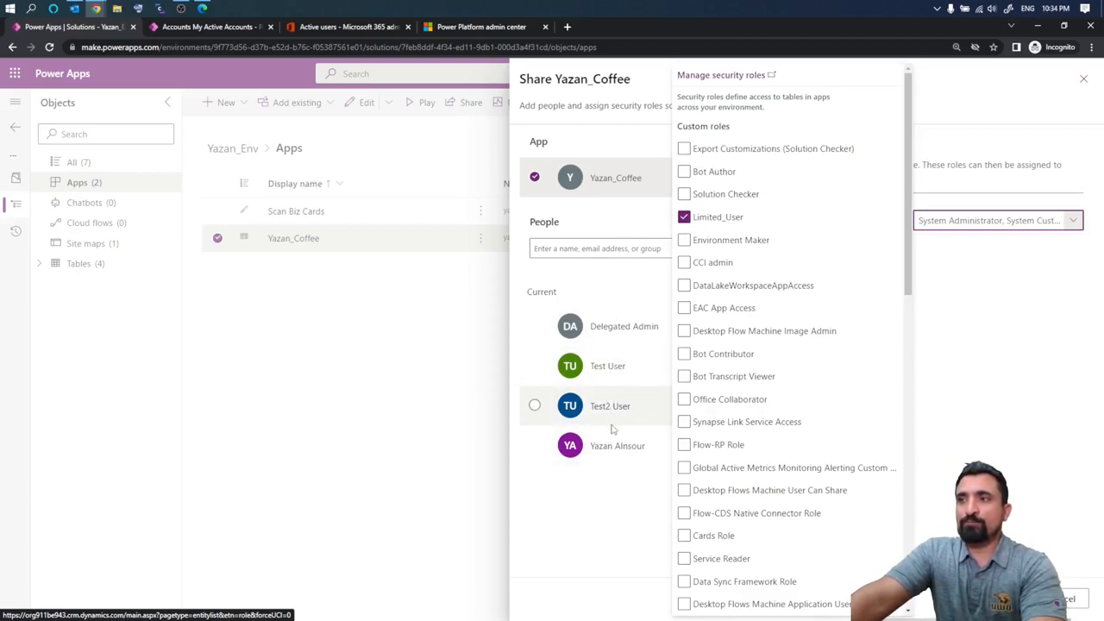
pyautogui.click(610, 524)
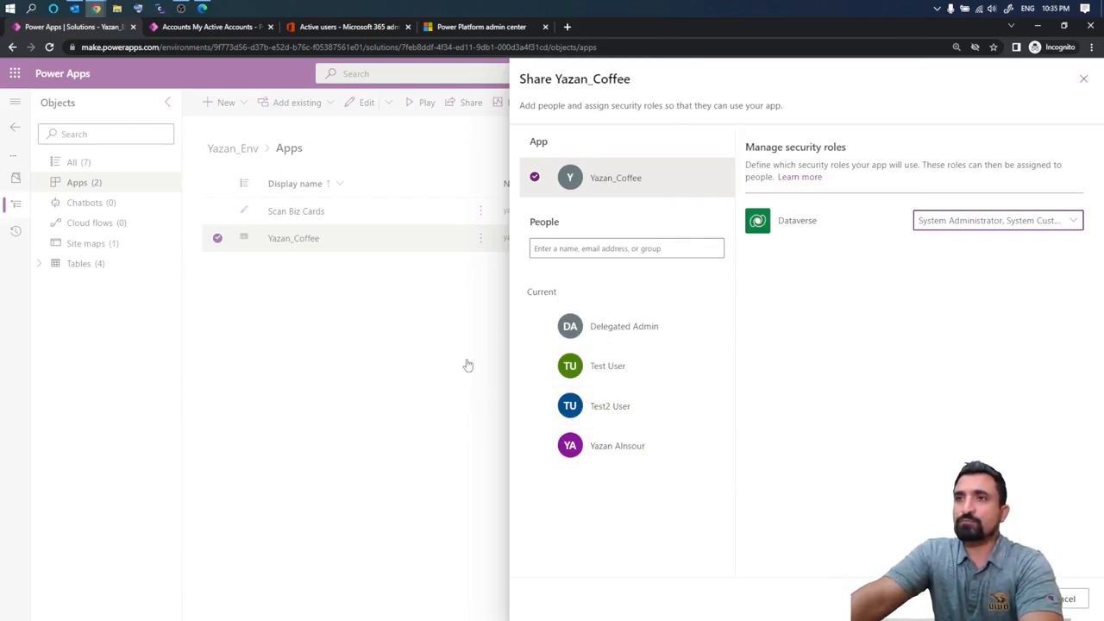
pyautogui.click(1083, 78)
# - Bring back Test User's InPrivate window and place the administrator's browser window beside it
pyautogui.click(202, 8)
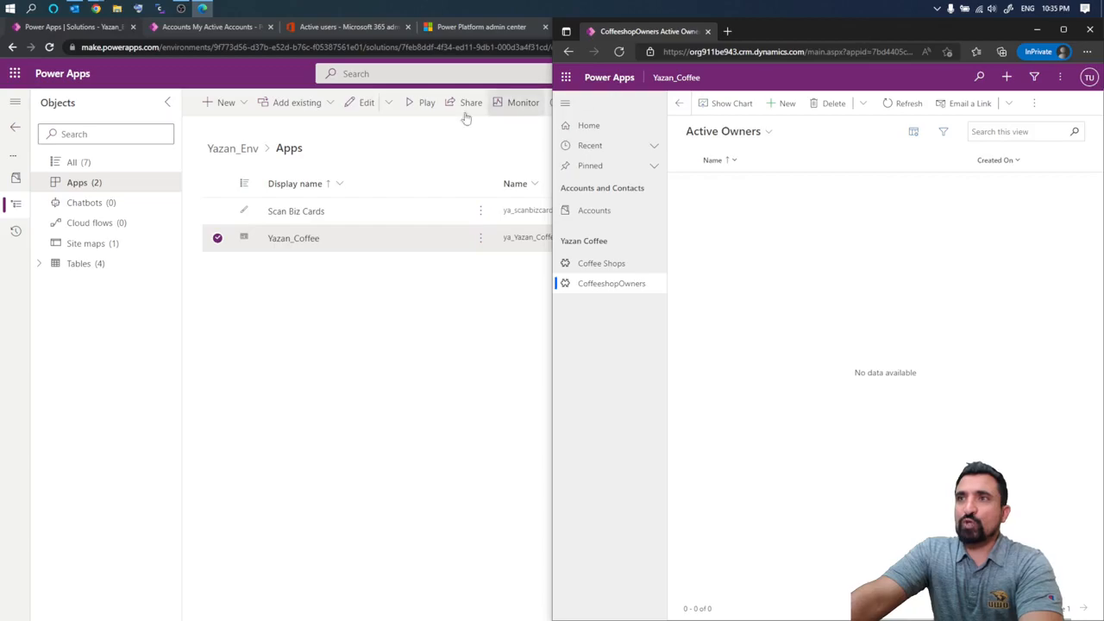
pyautogui.click(362, 340)
pyautogui.moveTo(697, 23); pyautogui.dragTo(0, 175)
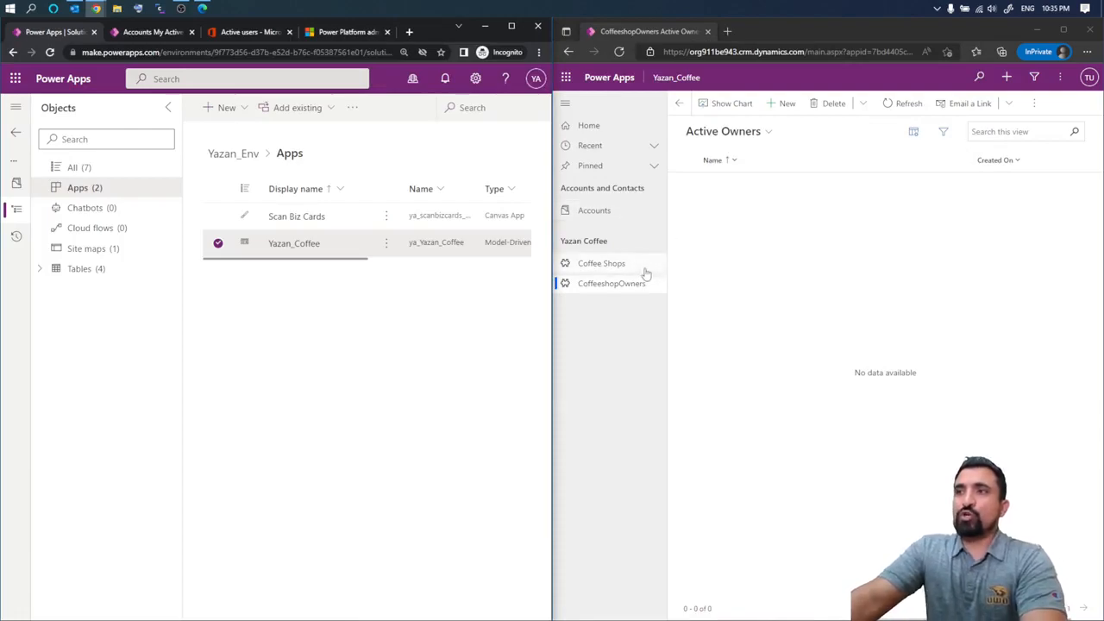
# - Show the signed-in account details for Test User and for the administrator in their respective Yazan_Coffee app windows
pyautogui.click(1089, 78)
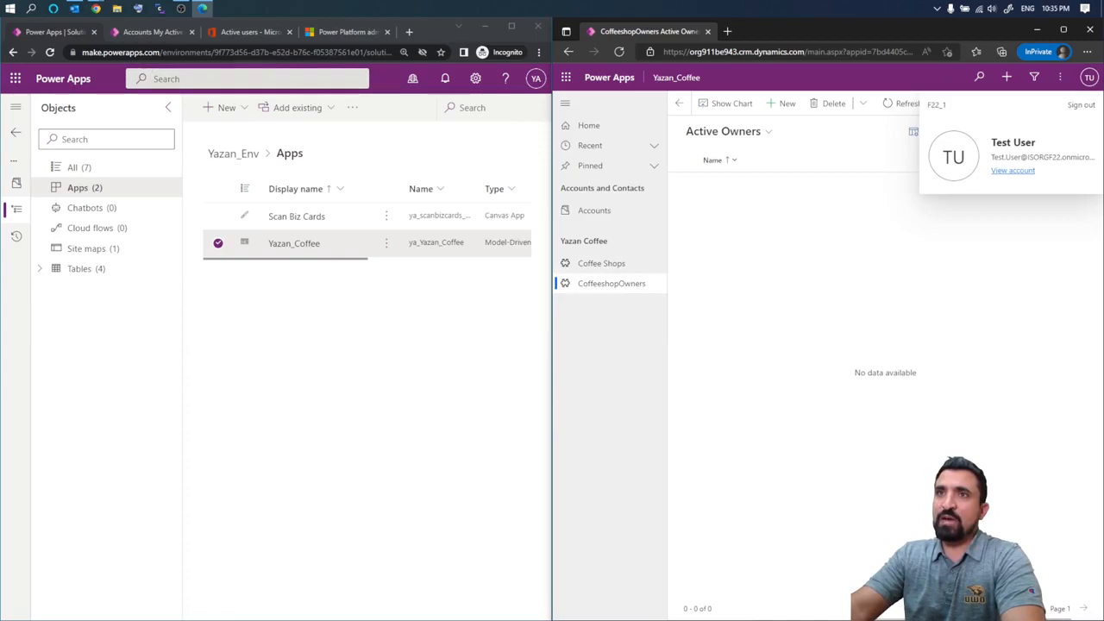
pyautogui.click(150, 32)
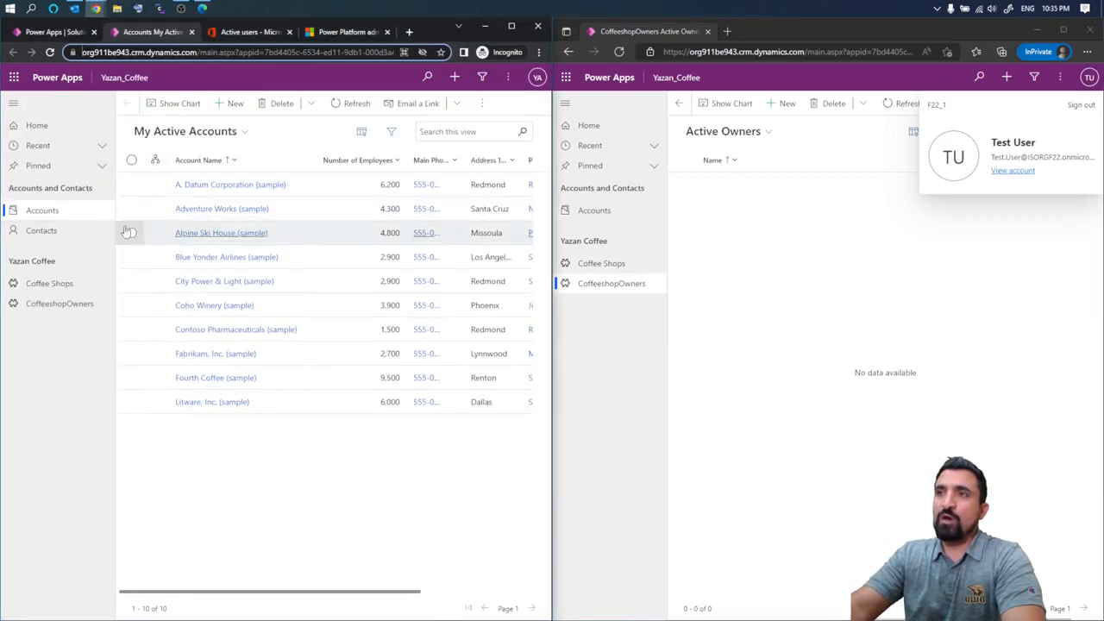
pyautogui.click(537, 78)
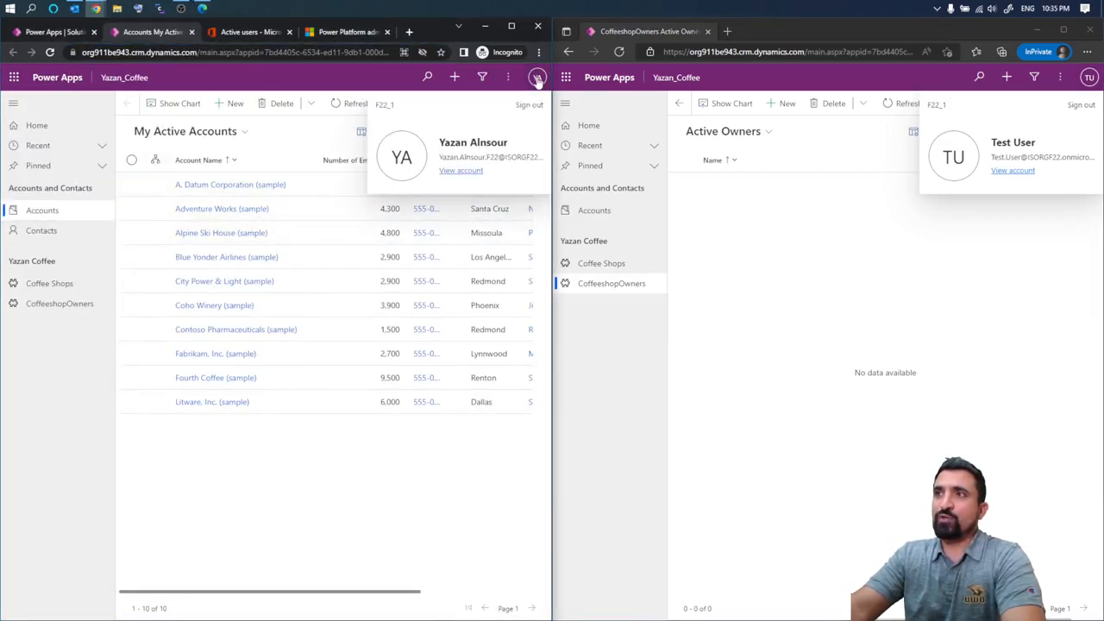